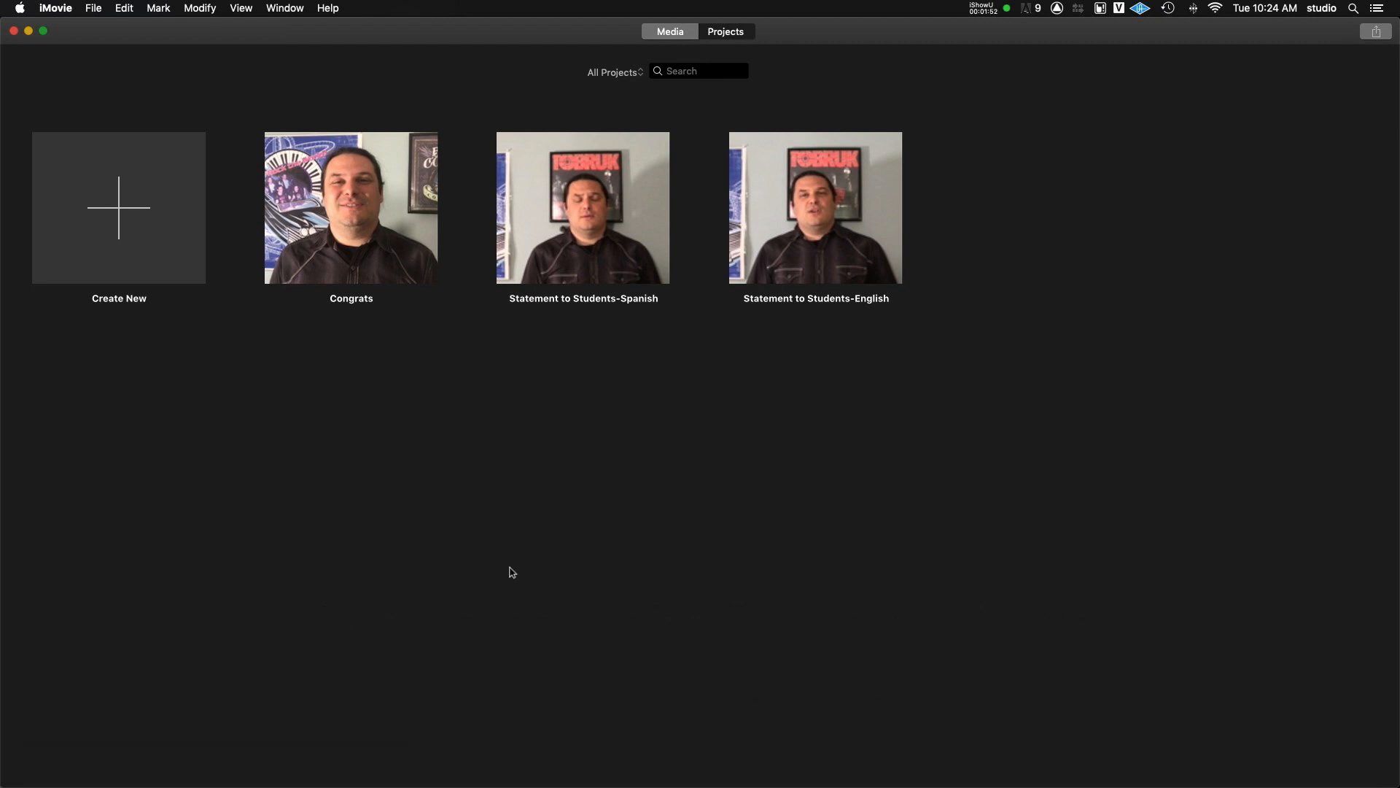
Create a new library named iMovie Library 2 on the Big Time Storage drive.
click(94, 8)
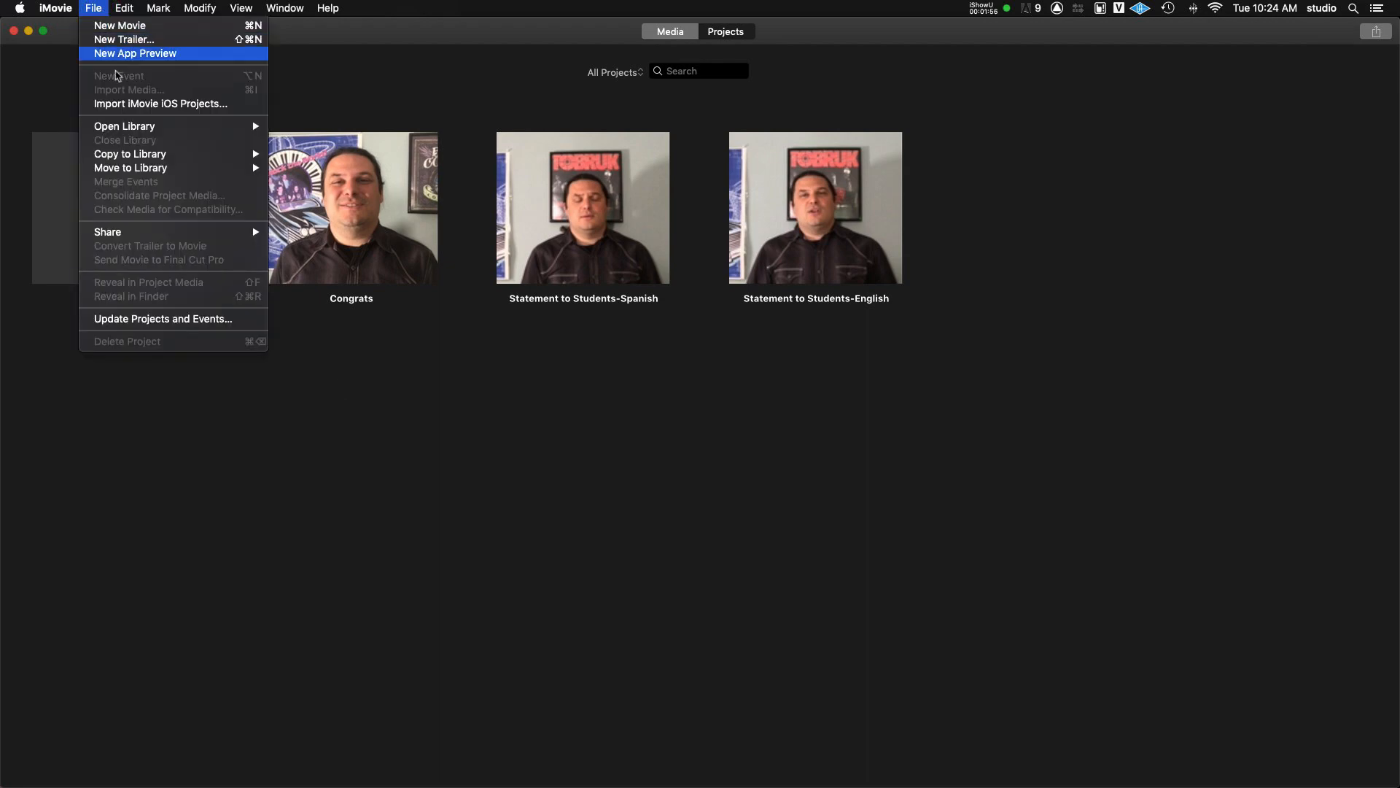
mouse_move(138, 132)
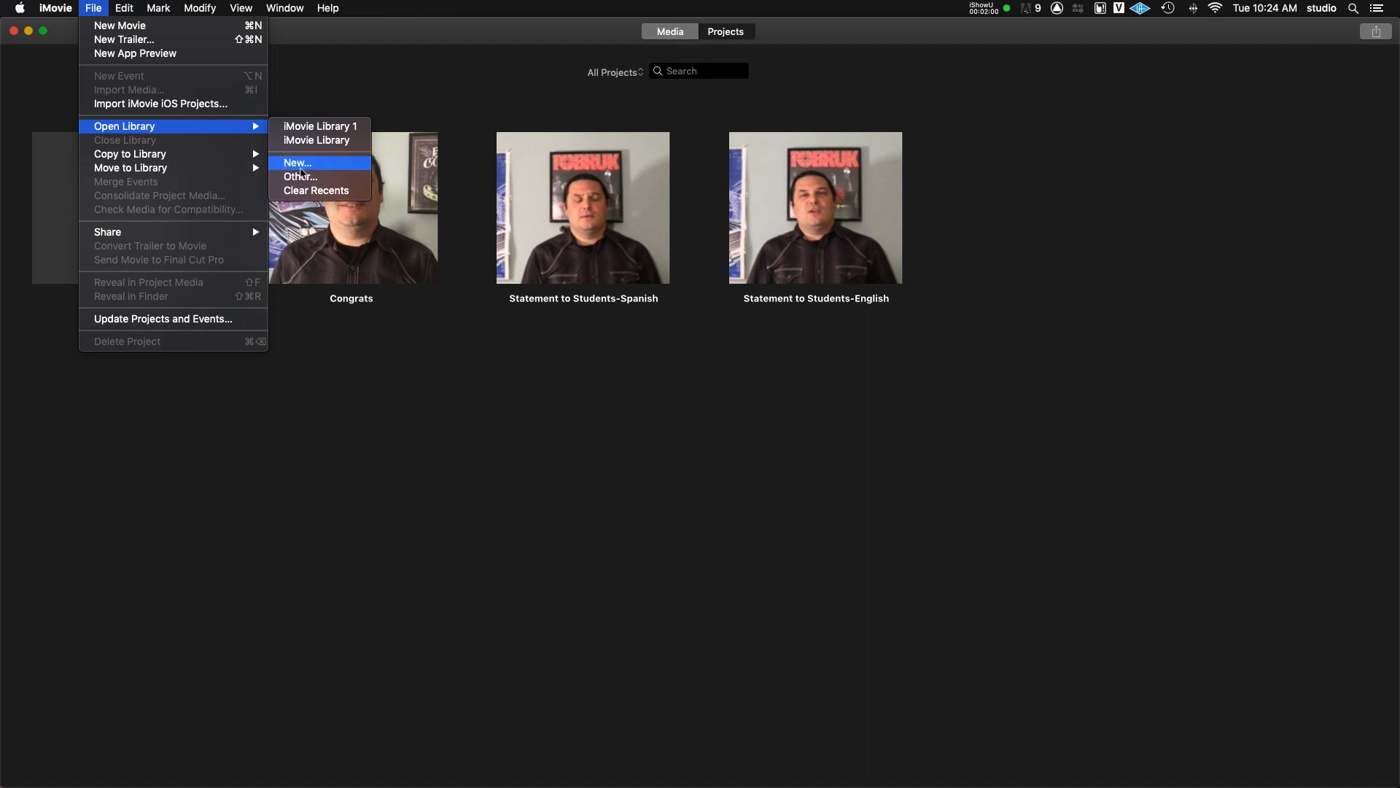
click(301, 168)
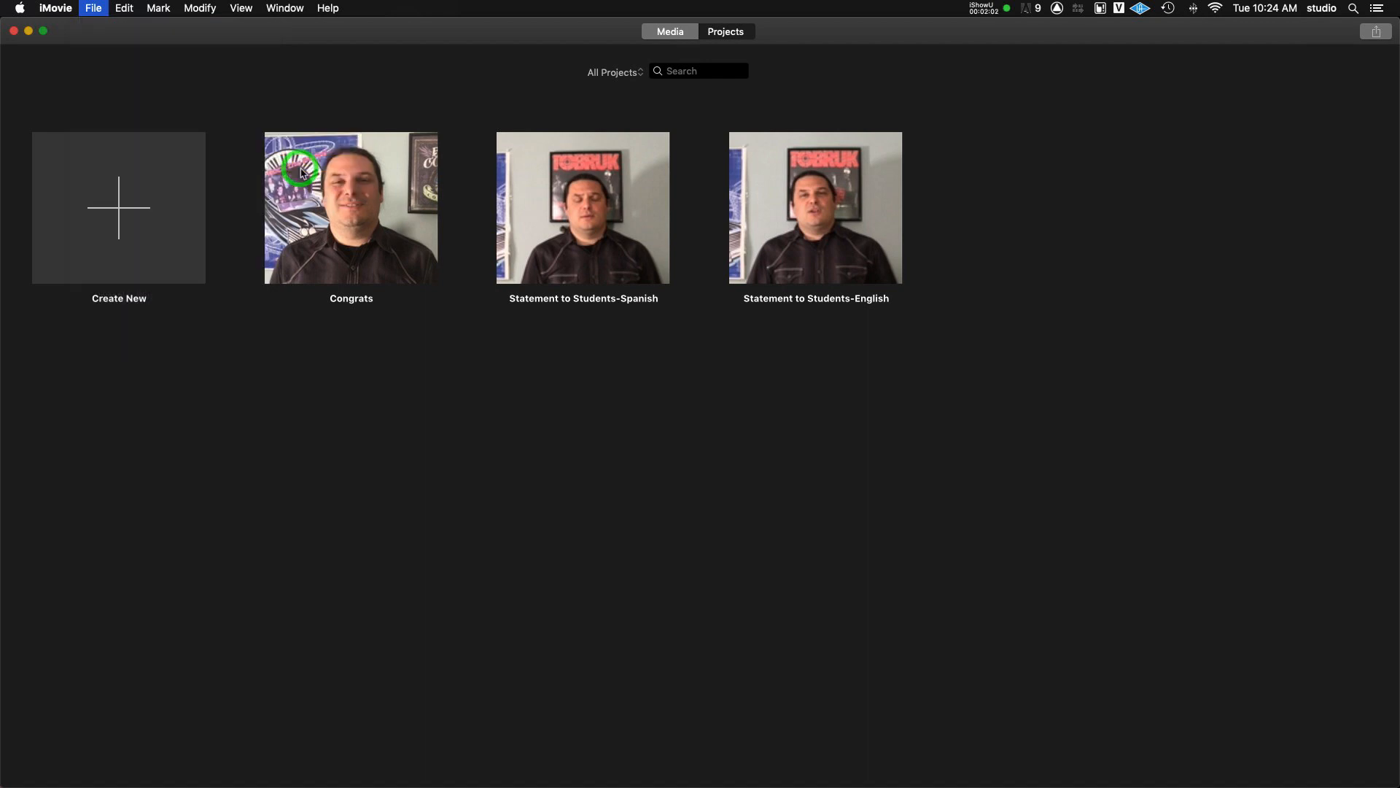
click(452, 347)
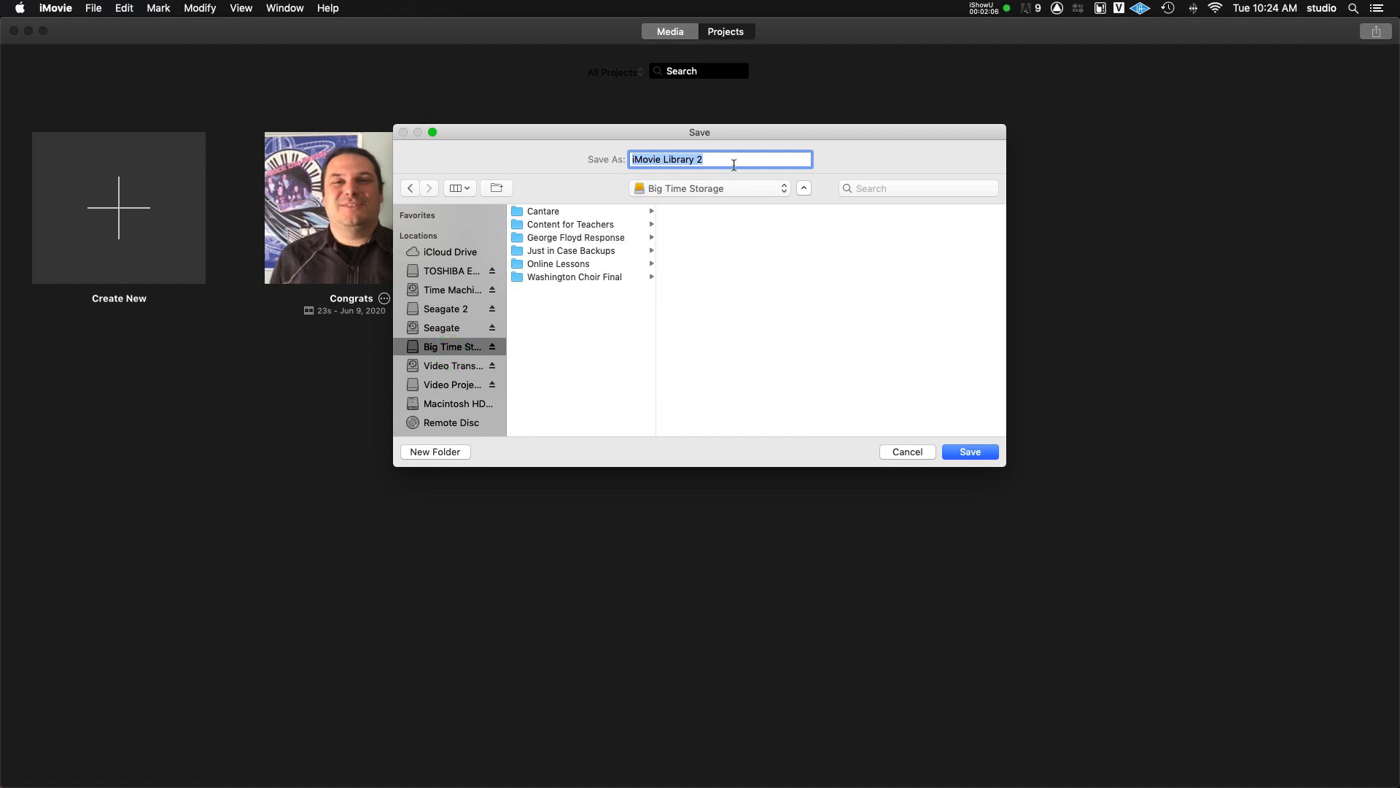
click(977, 454)
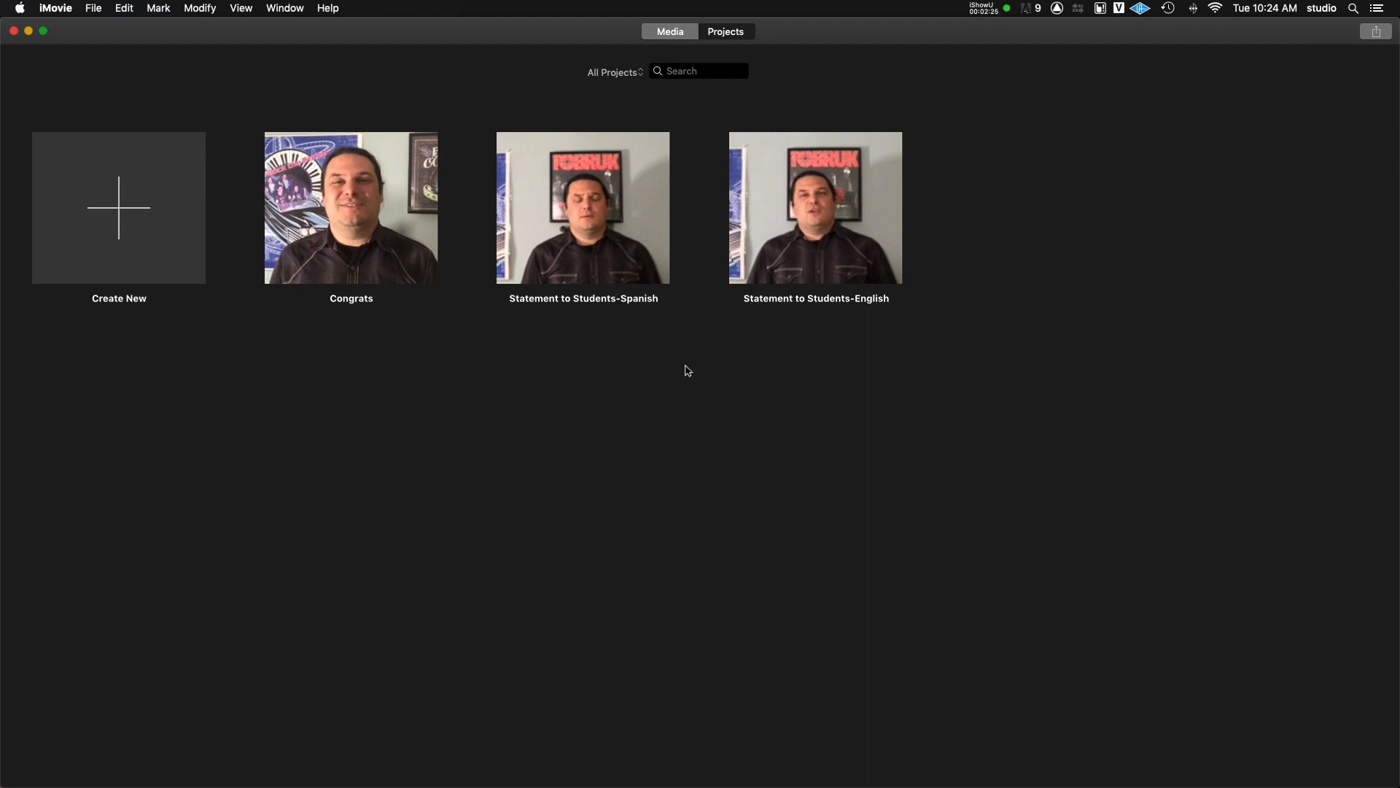
Create a new movie project in iMovie Library 2.
click(143, 233)
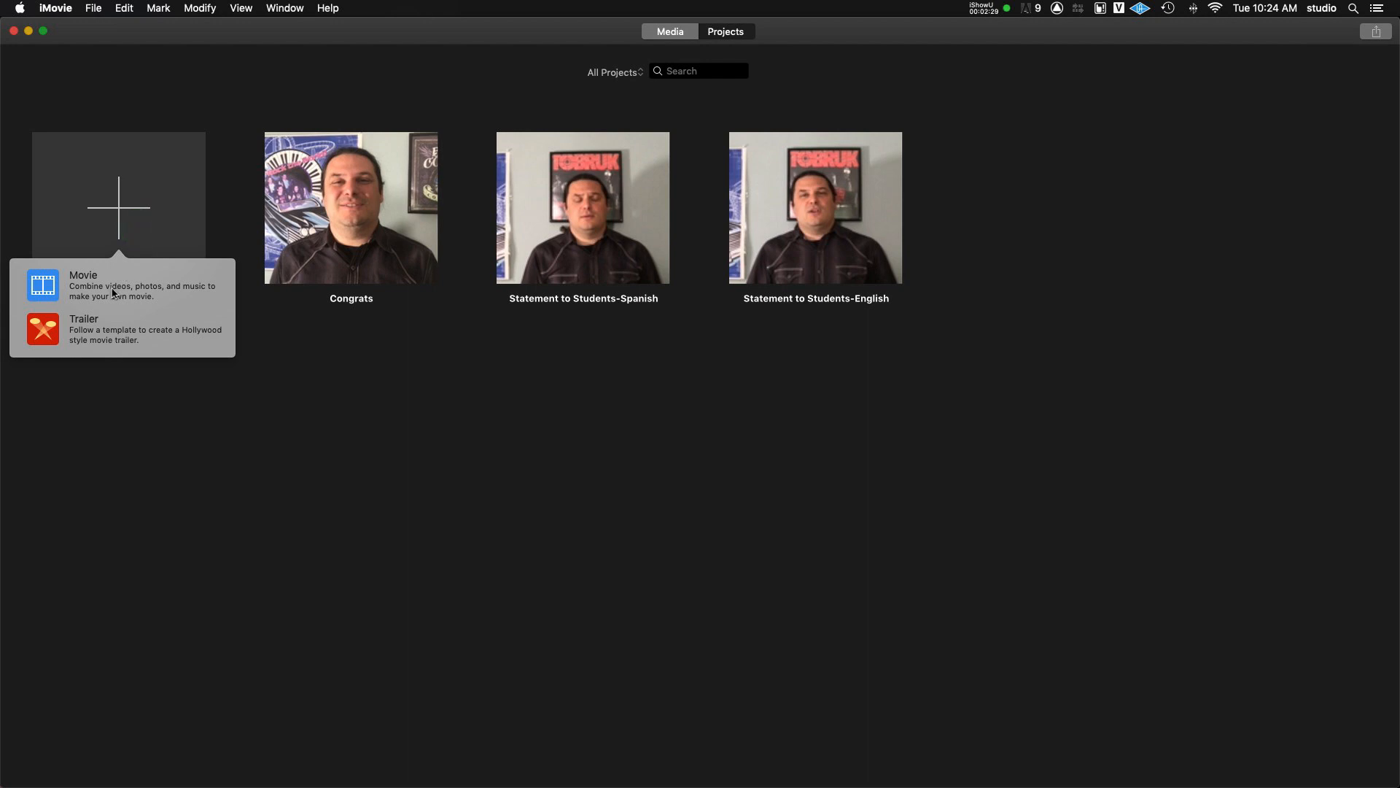
click(113, 291)
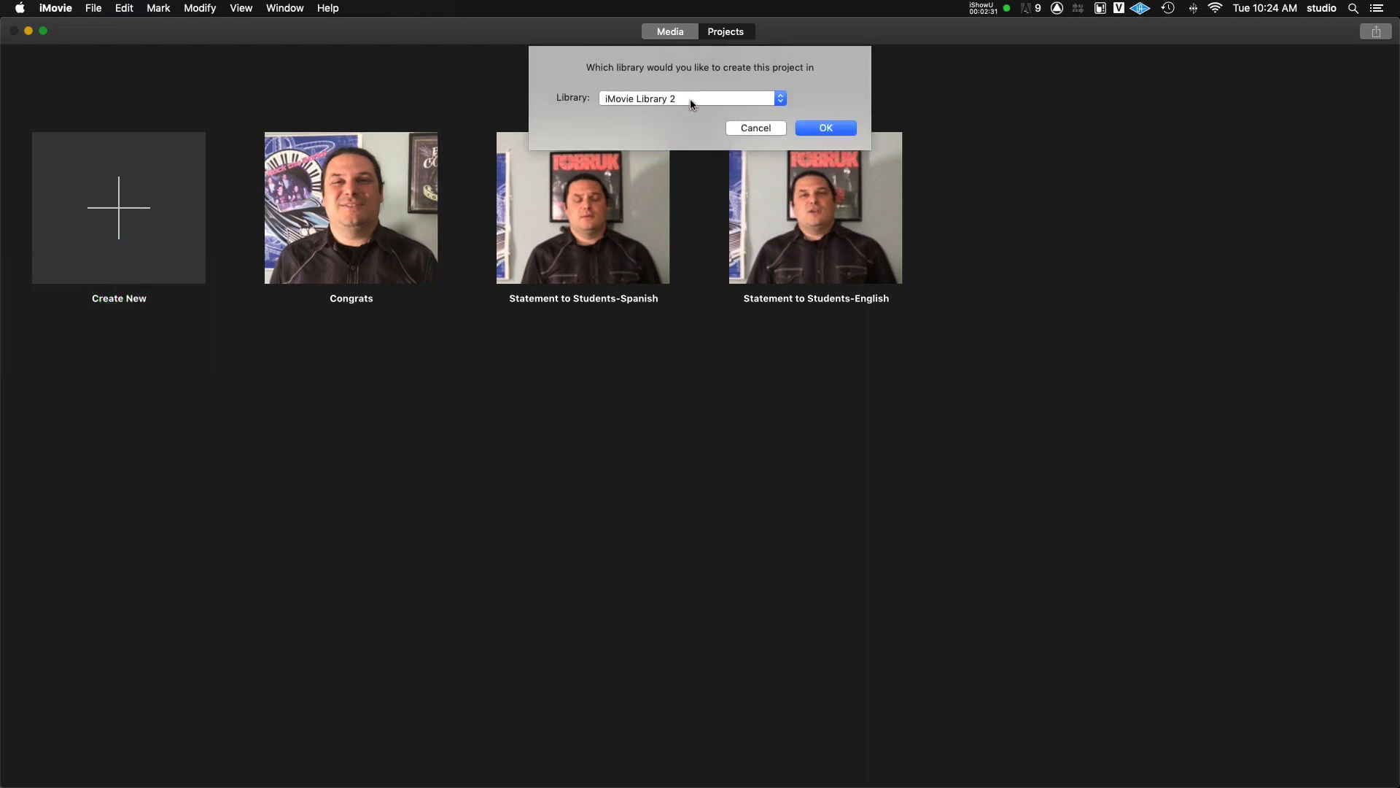
click(695, 97)
click(694, 96)
click(833, 132)
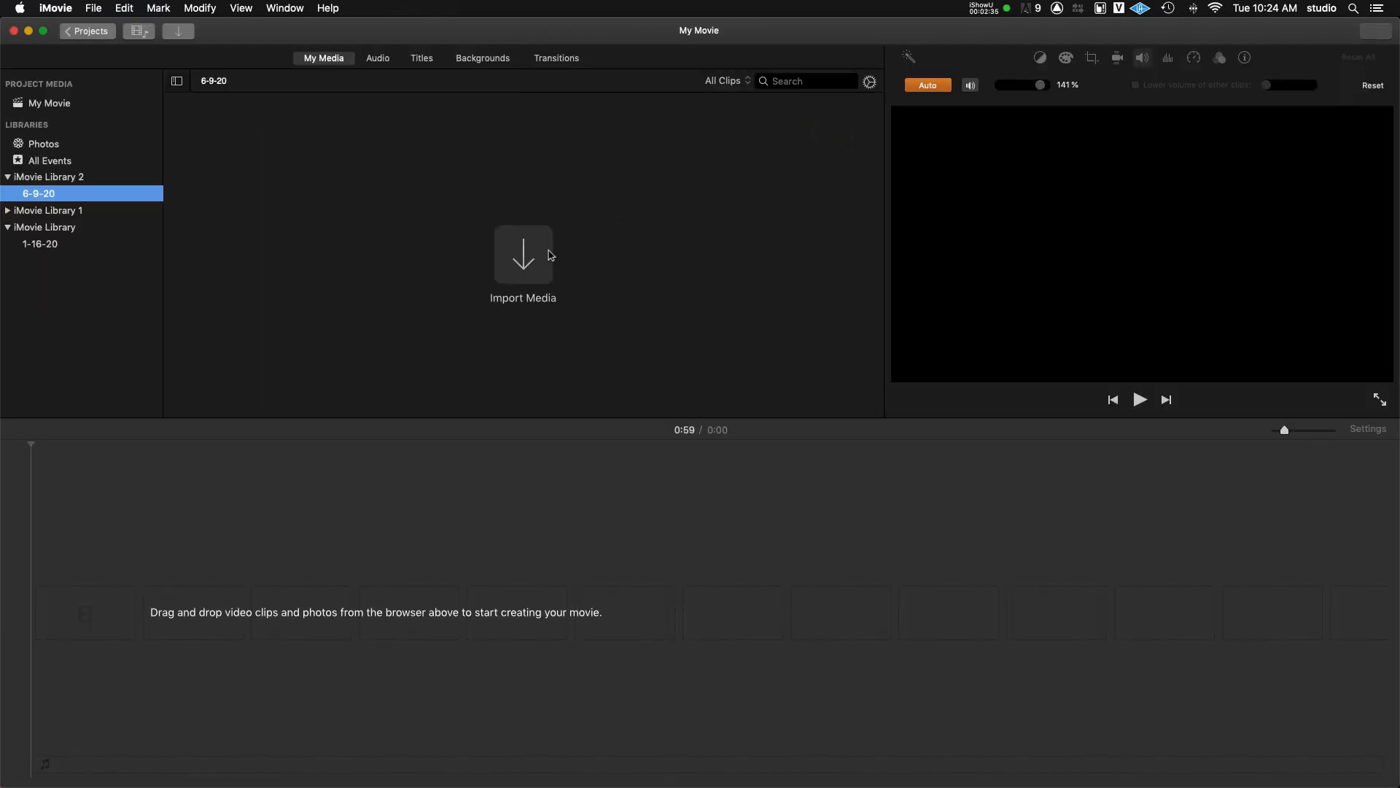
Import the PromptSmart MP4 from the Video Editing in iMovie folder into the 6-9-20 event and place it in the timeline.
click(185, 454)
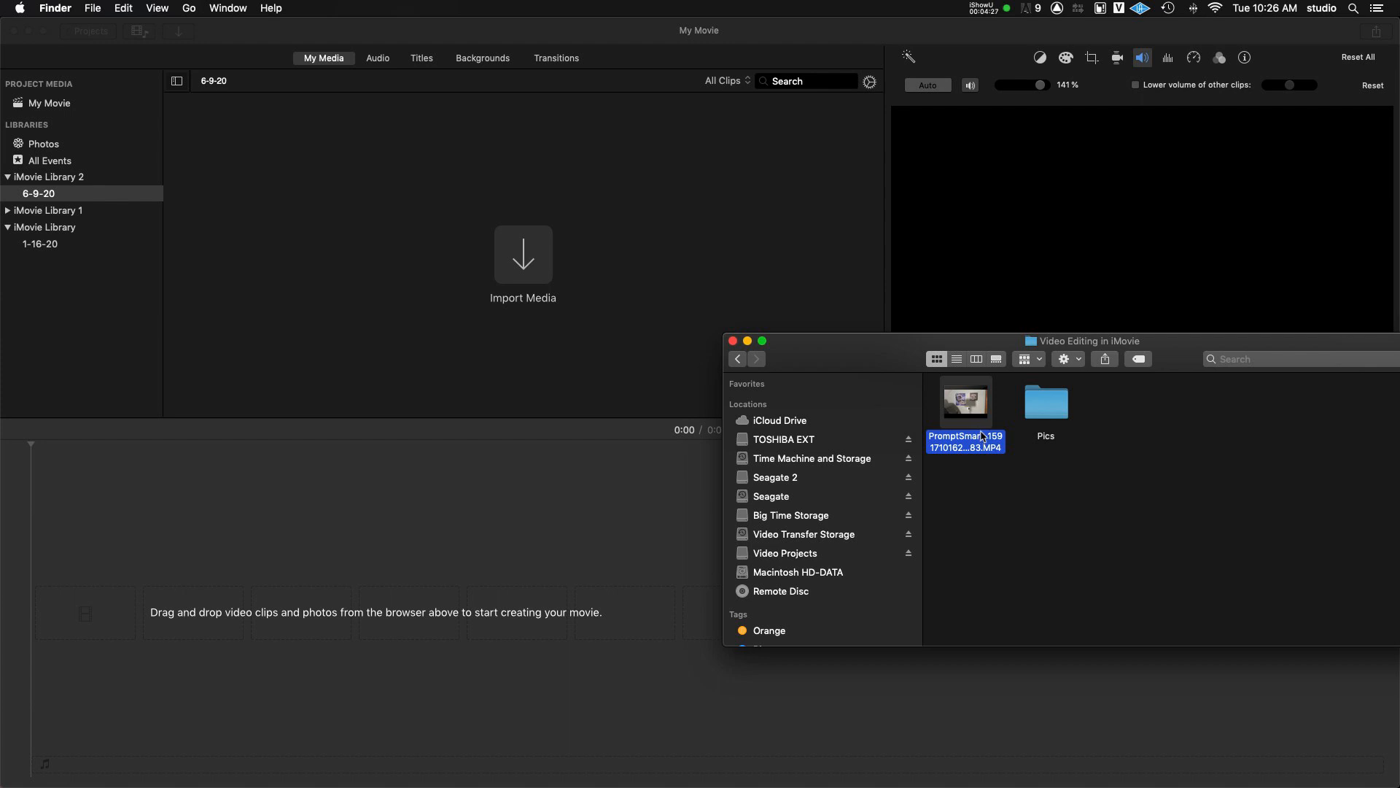
drag(984, 435, 550, 280)
drag(228, 146, 44, 620)
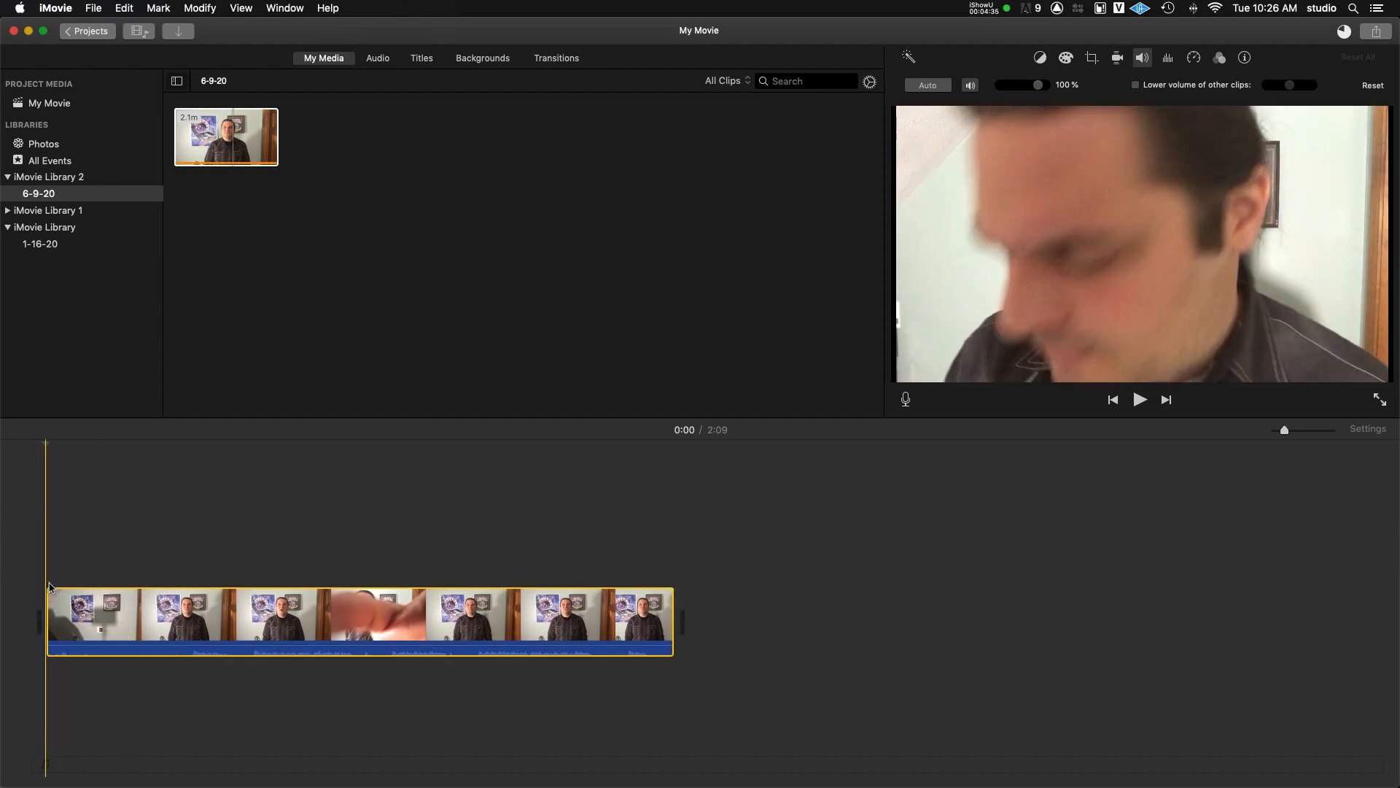
key(super+equal)
scroll(216, 573, left, 5)
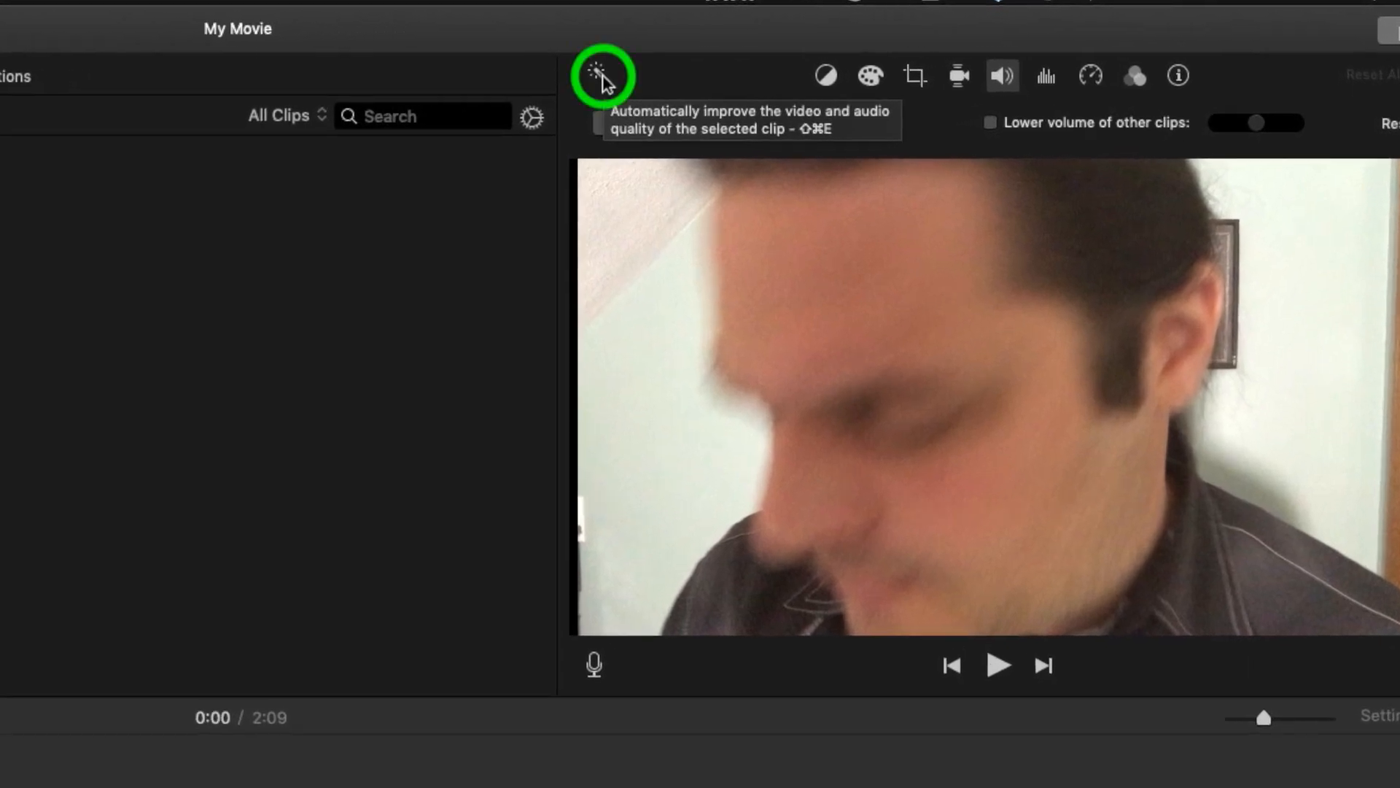
Apply automatic video and audio enhancement to the timeline clip.
click(603, 74)
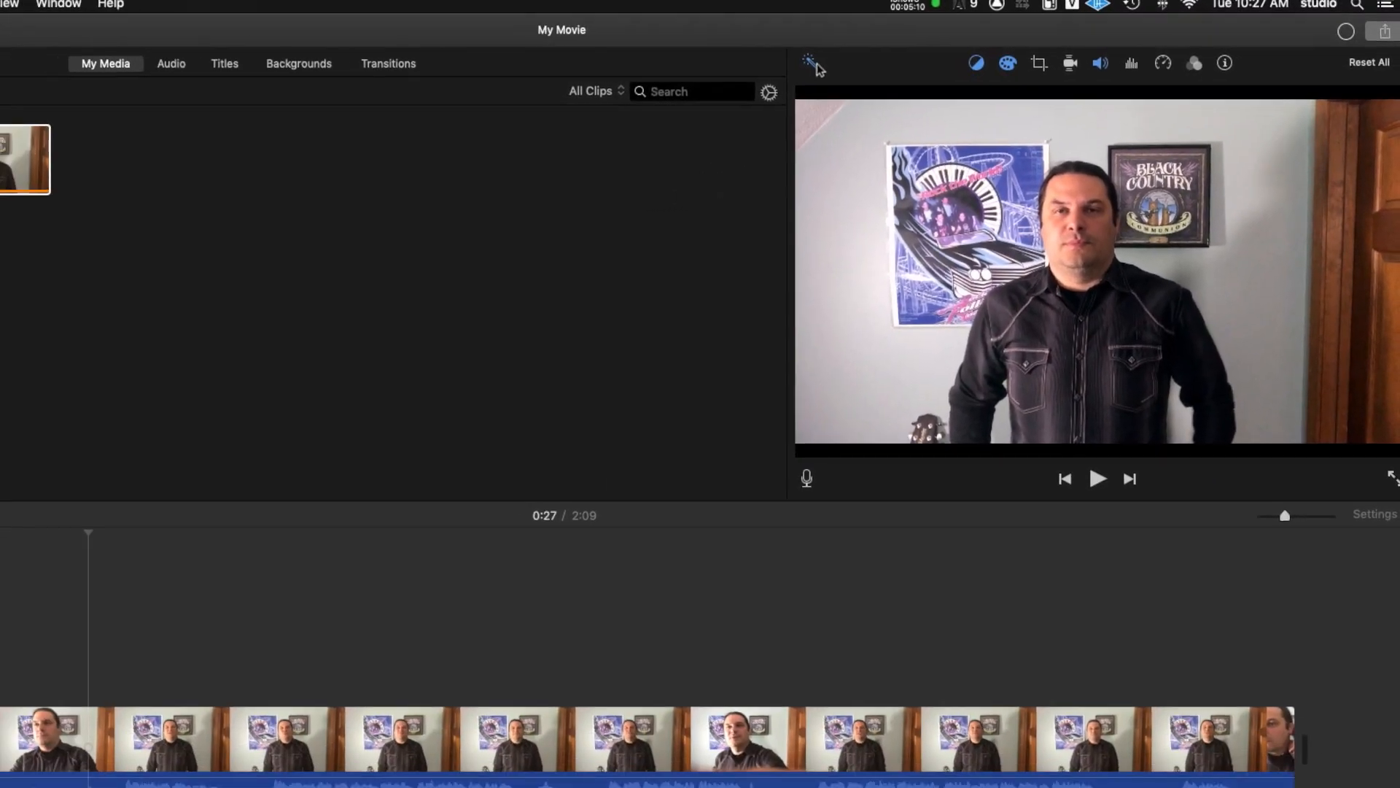
click(816, 66)
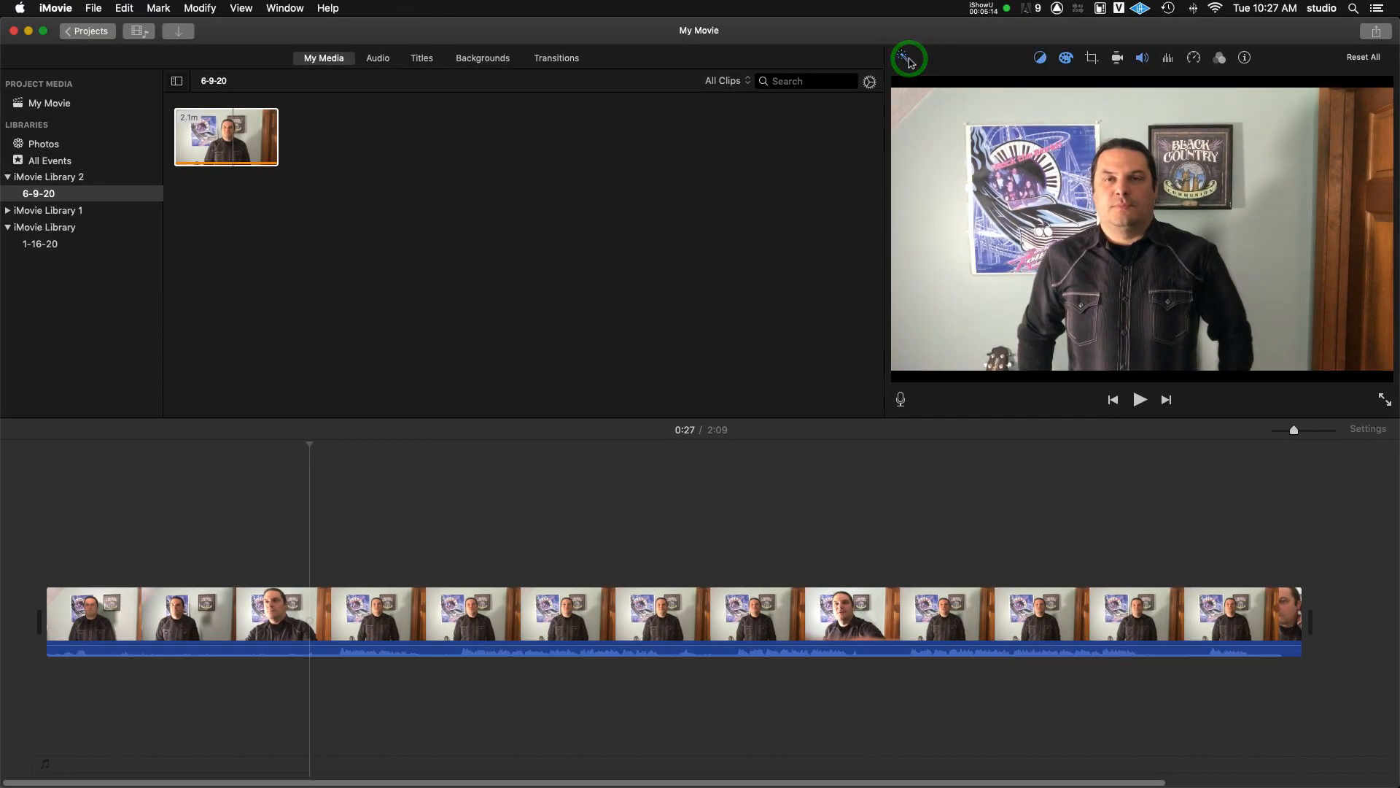
Play the clip from 0:31 and compare its sound with automatic loudness switched off and back on.
click(351, 458)
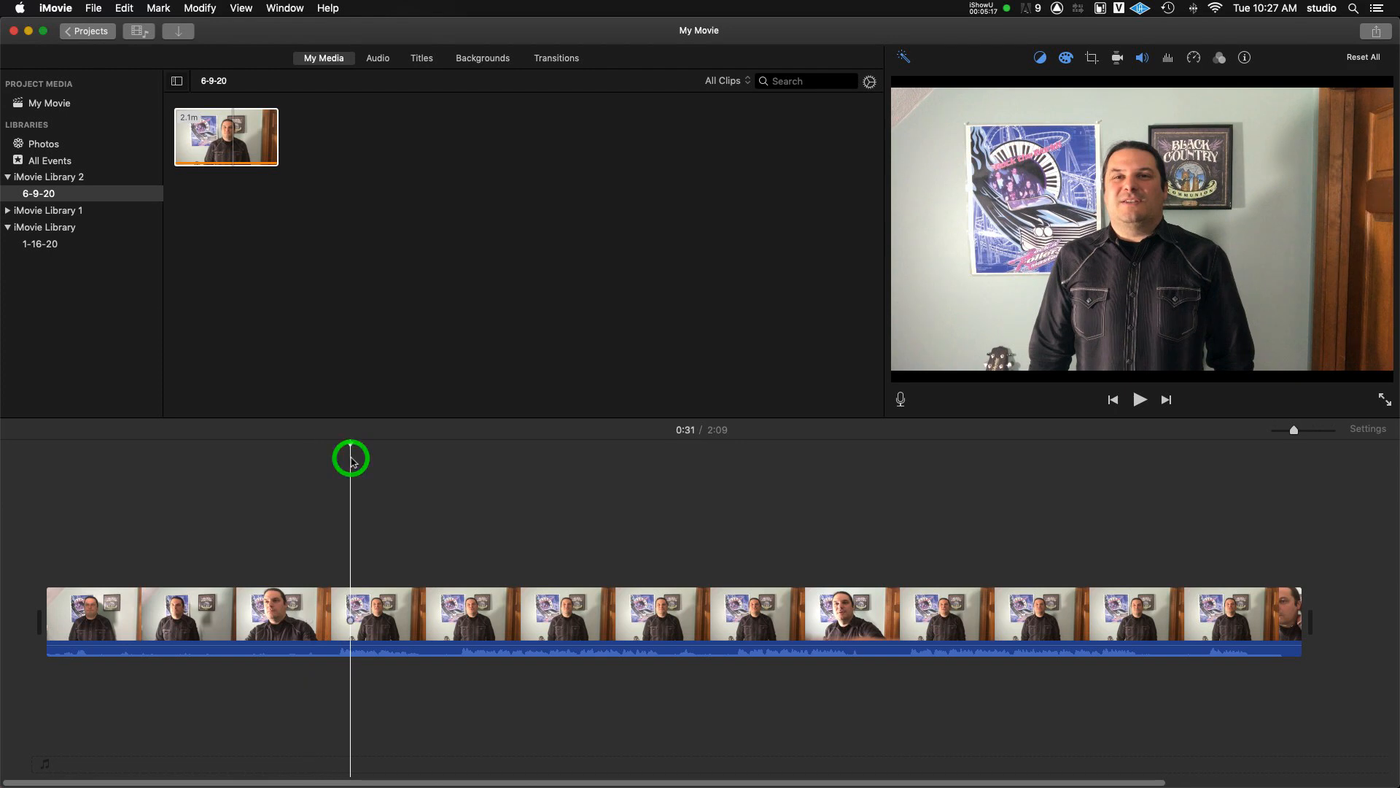
click(1143, 58)
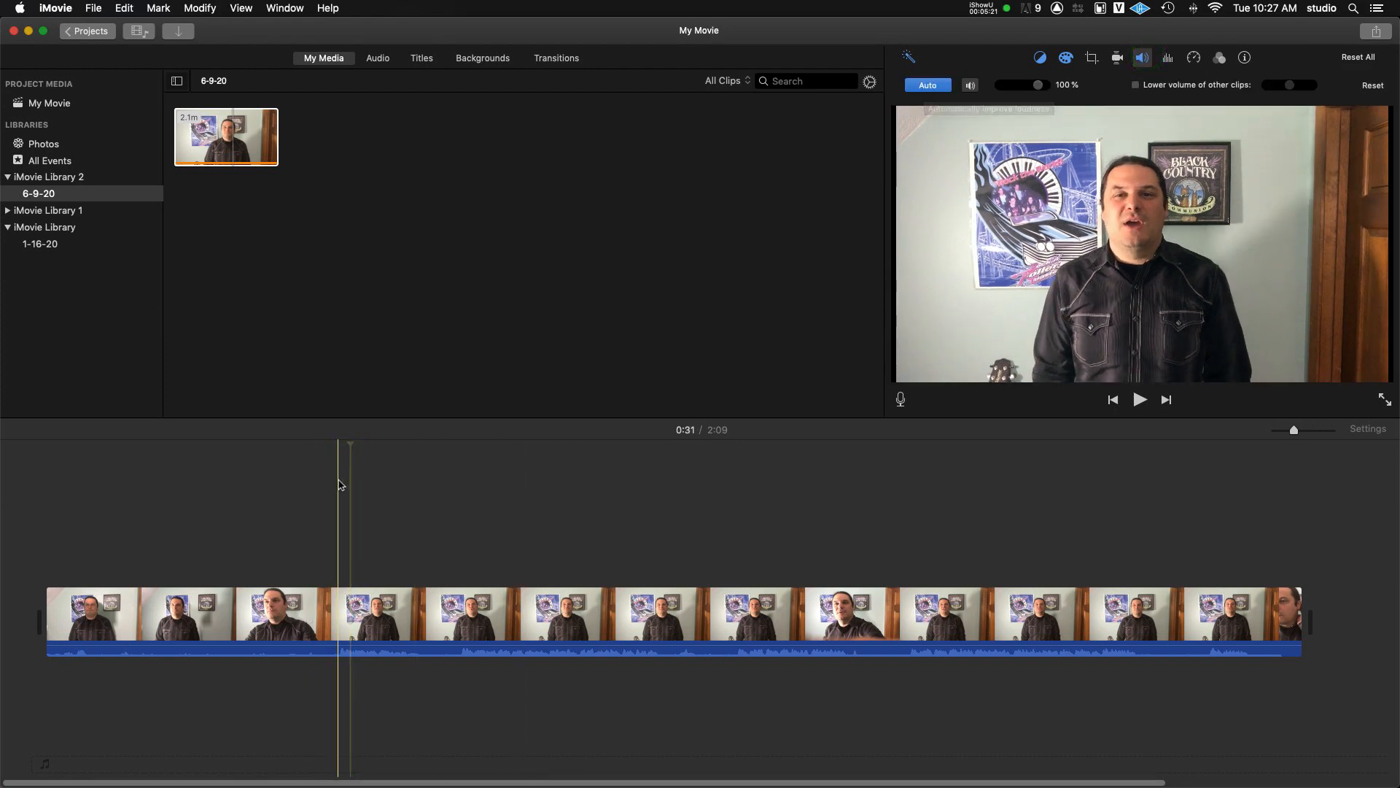
key(space)
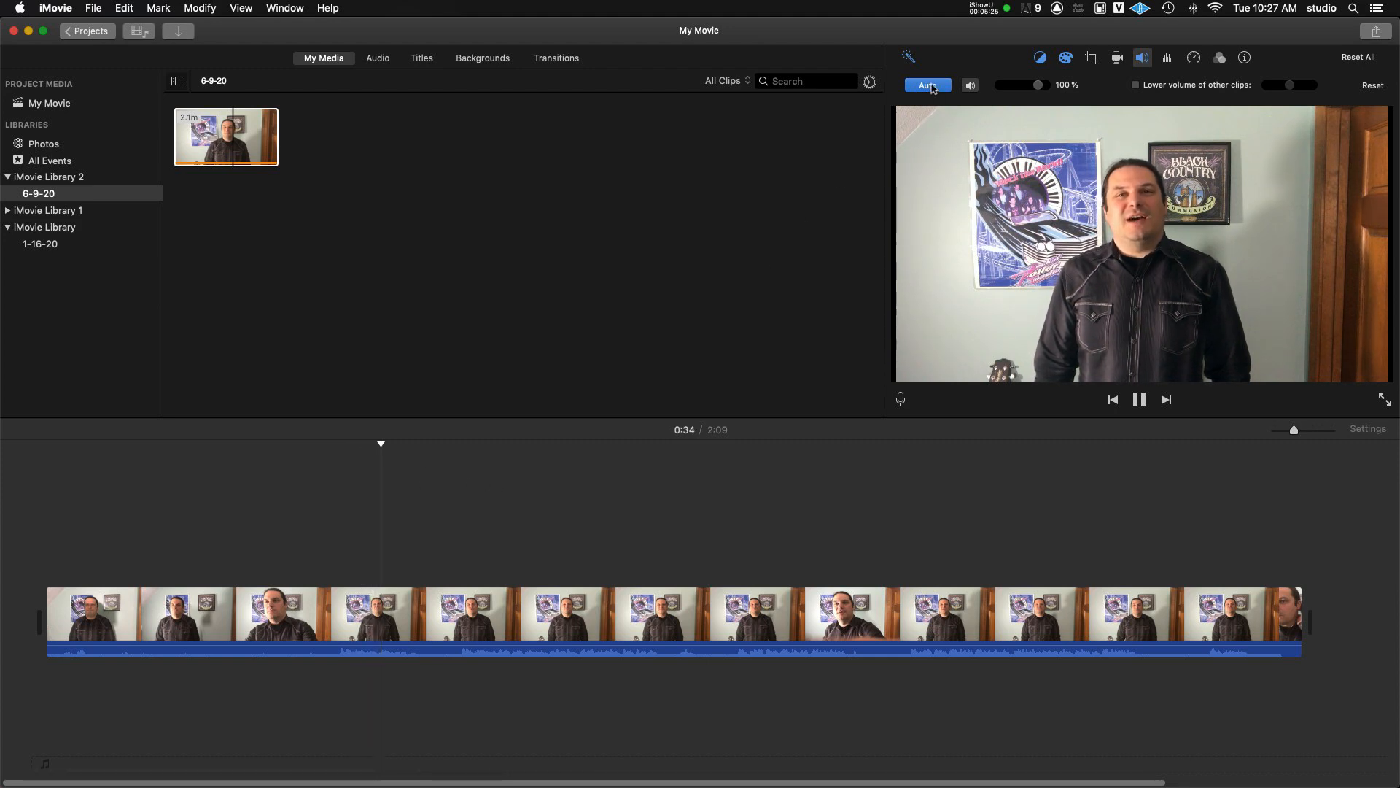
click(931, 86)
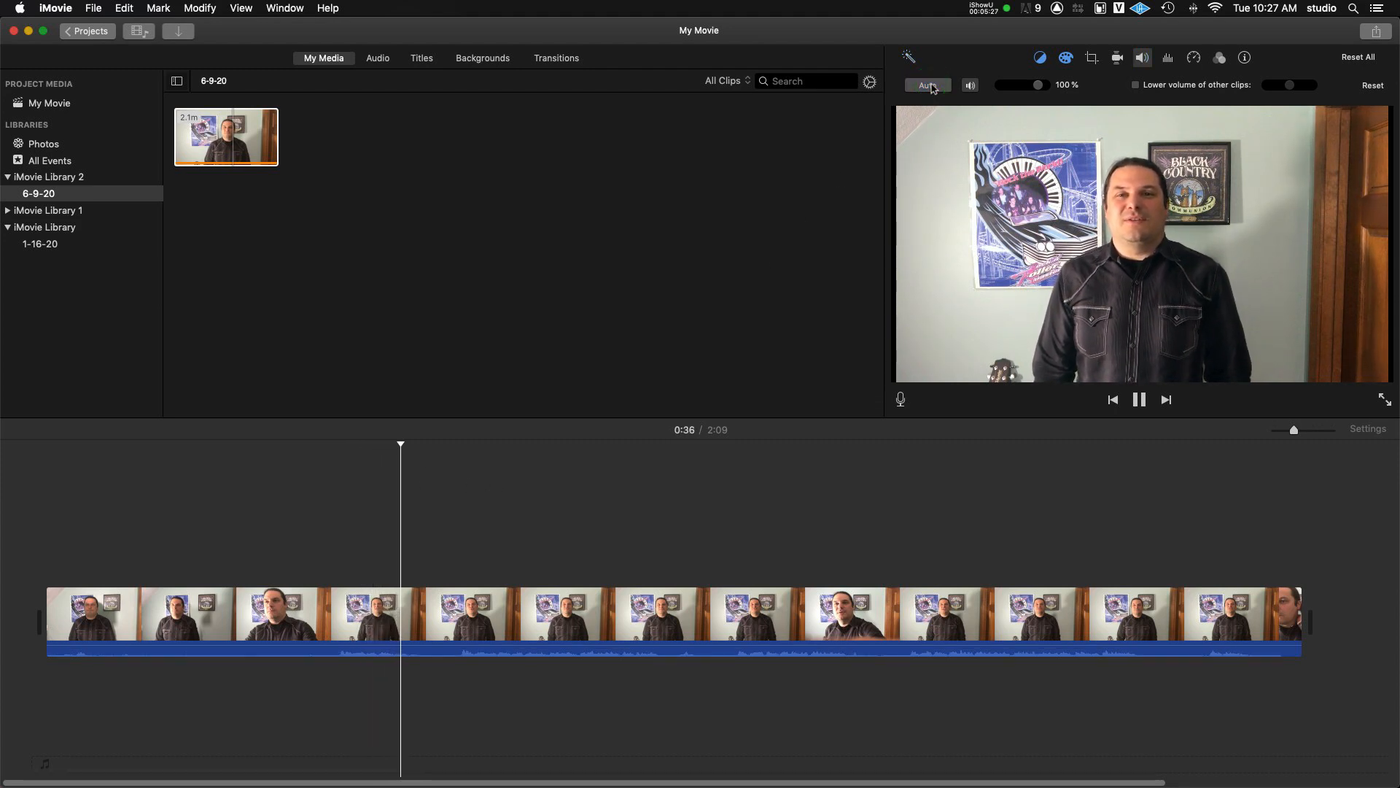
click(931, 86)
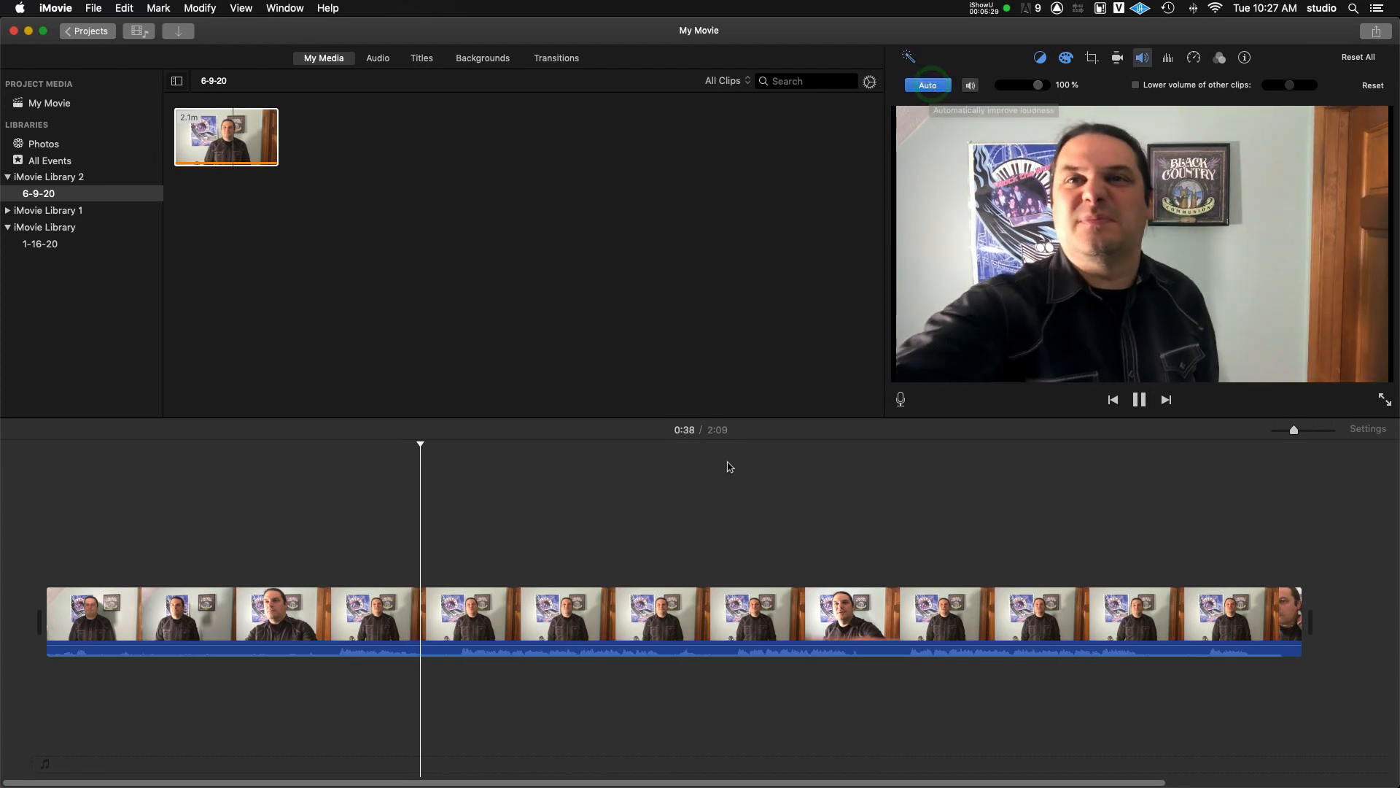
key(space)
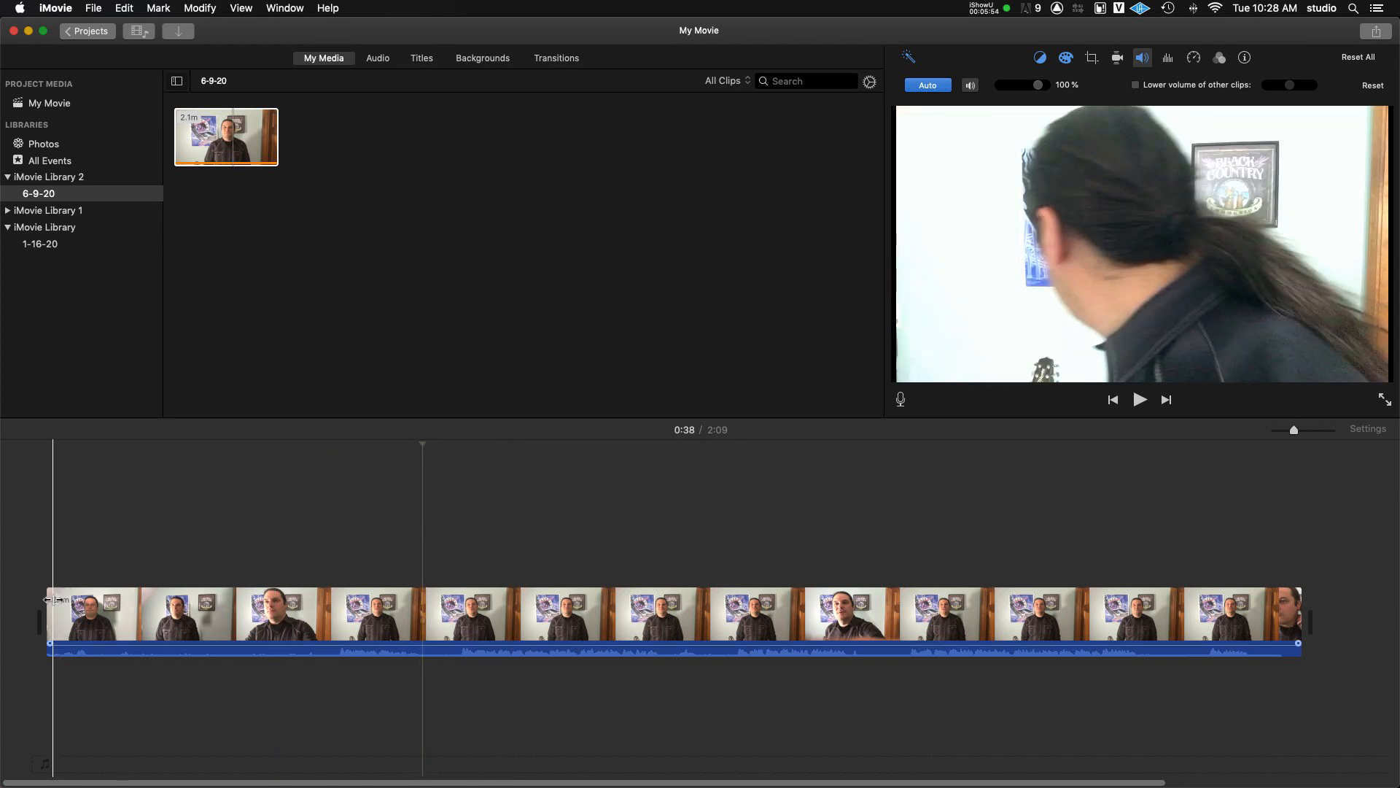
Play through the clip's opening to find where the speech begins and place the playhead at 0:42.
click(72, 555)
key(space)
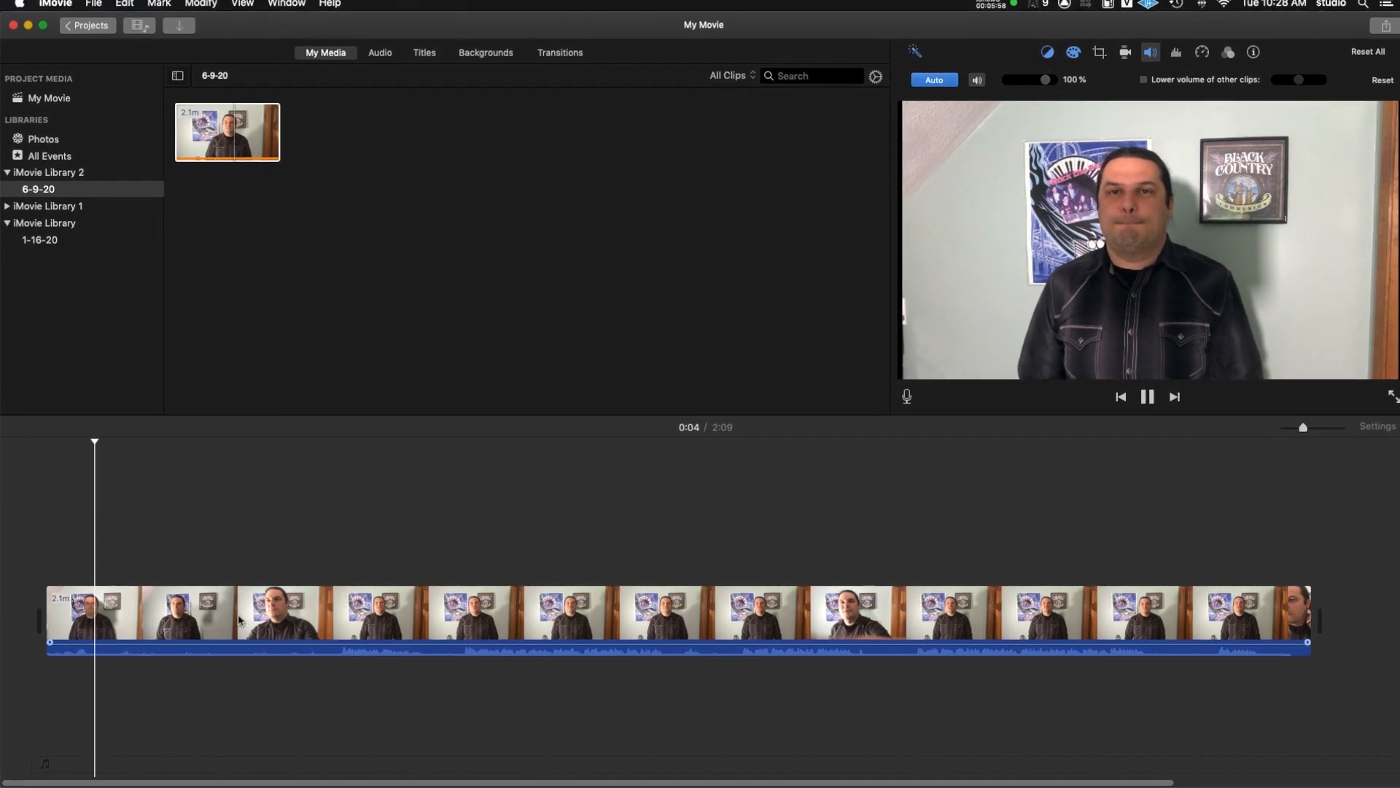
key(space)
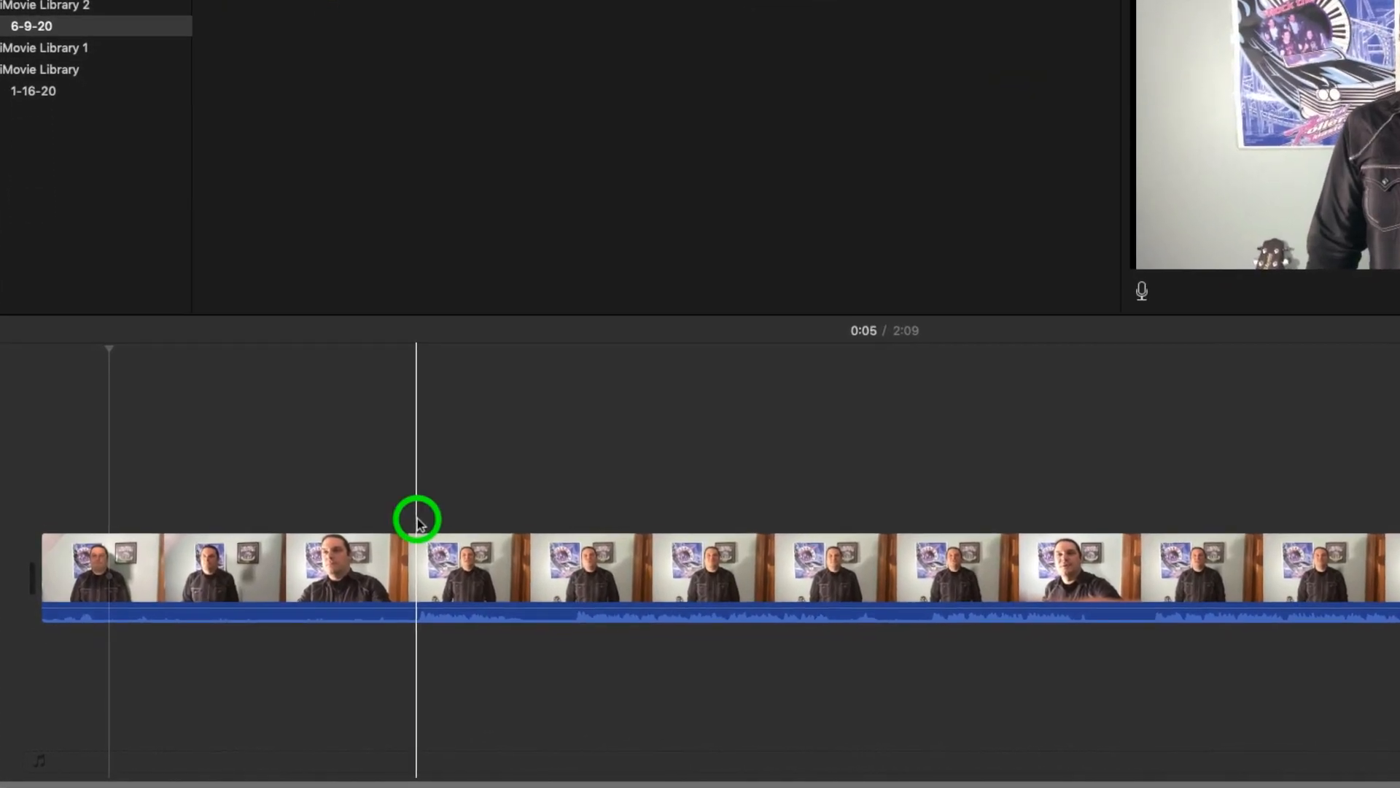
click(417, 519)
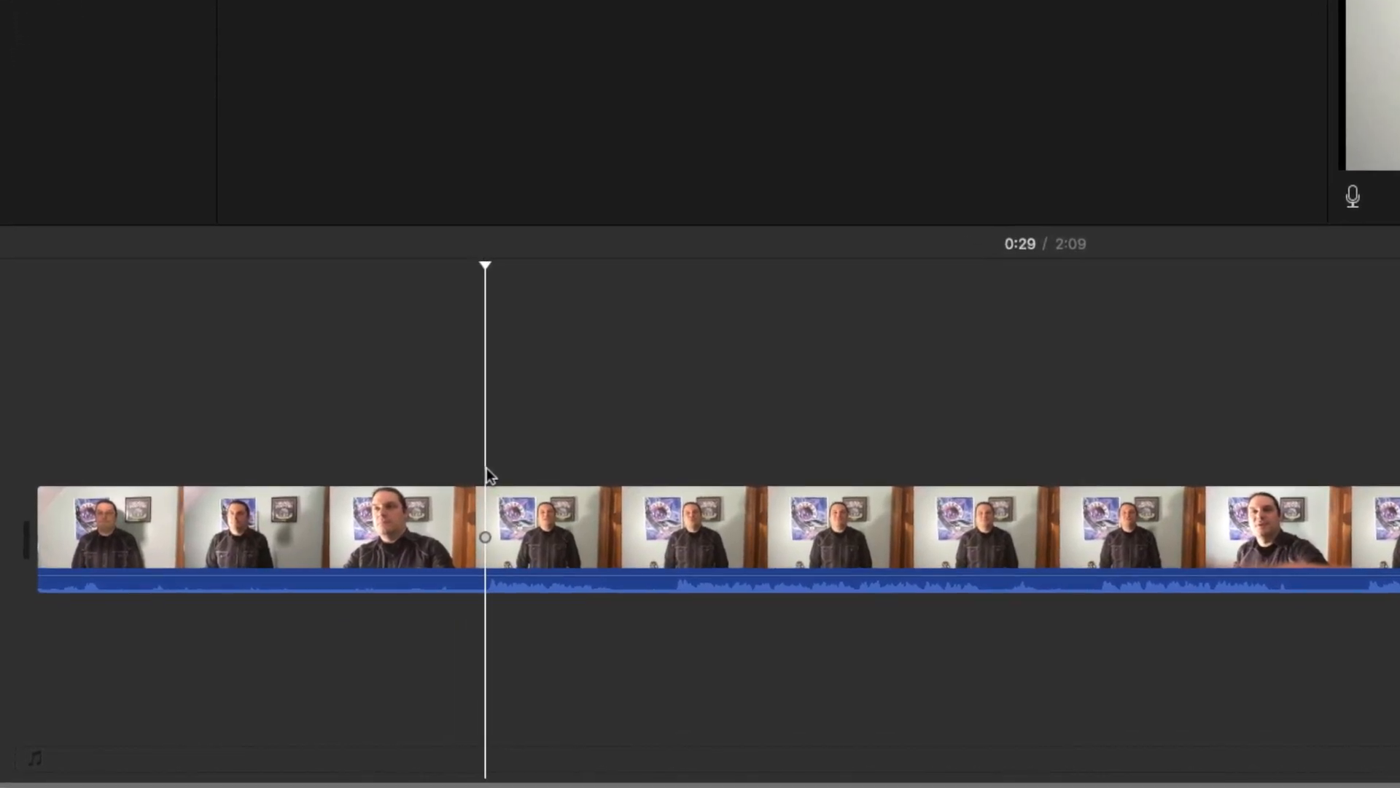
key(space)
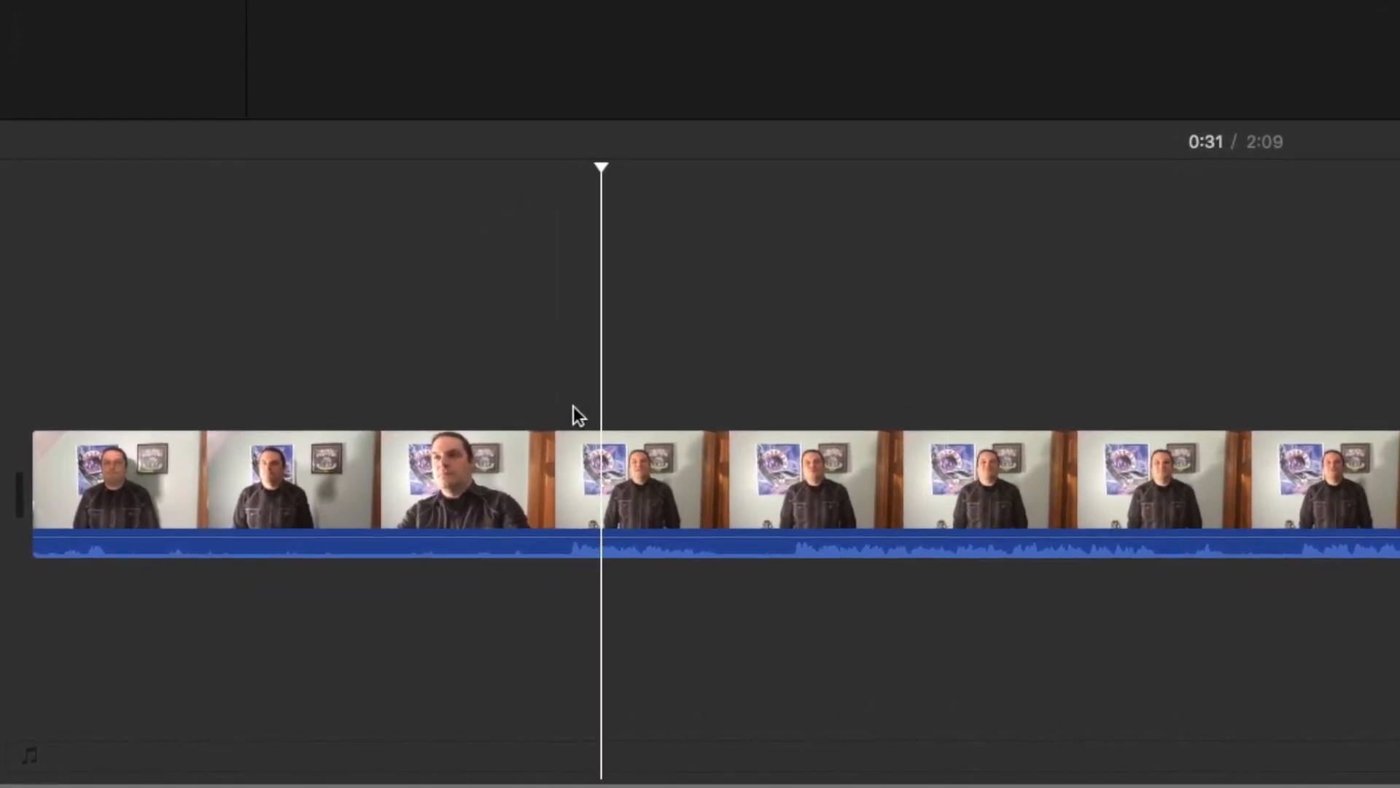
click(798, 393)
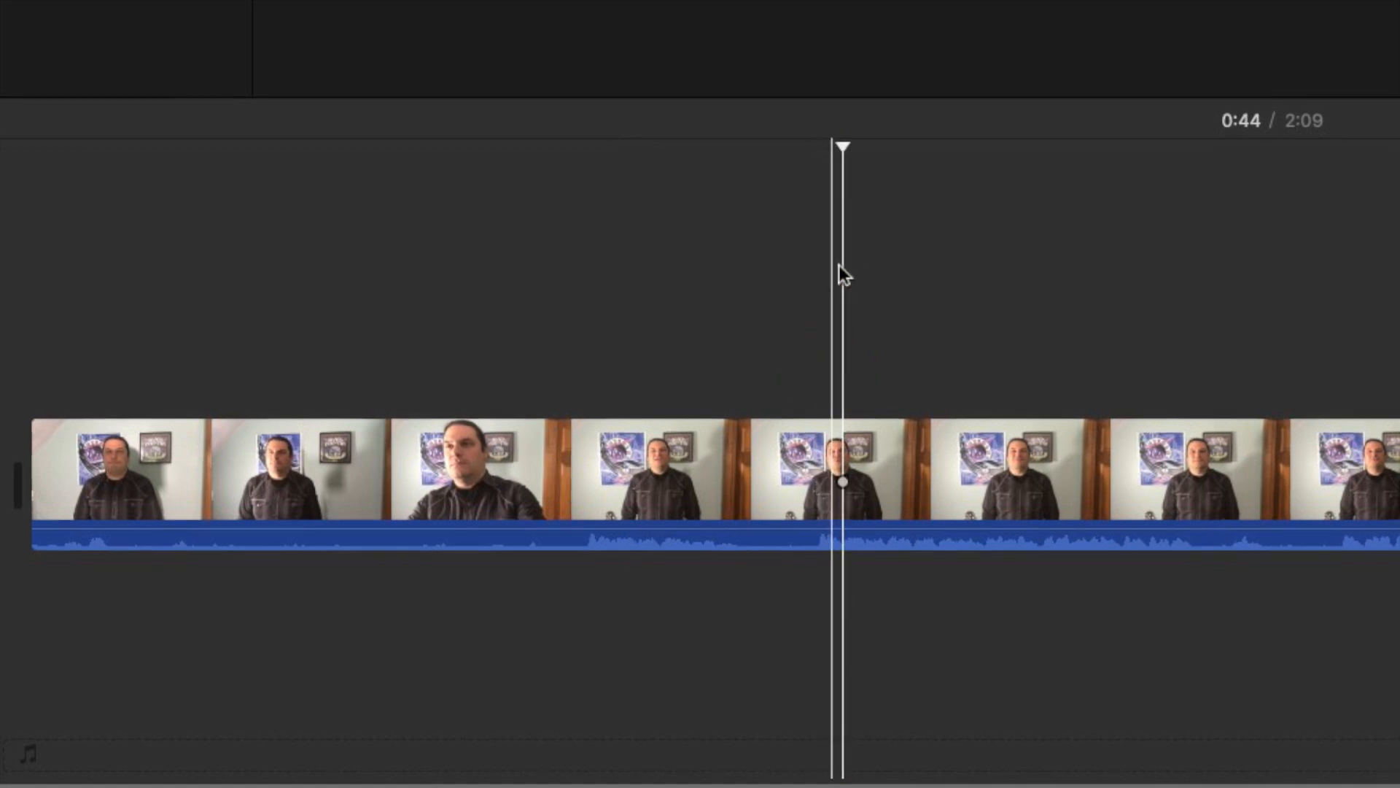
drag(837, 149, 817, 159)
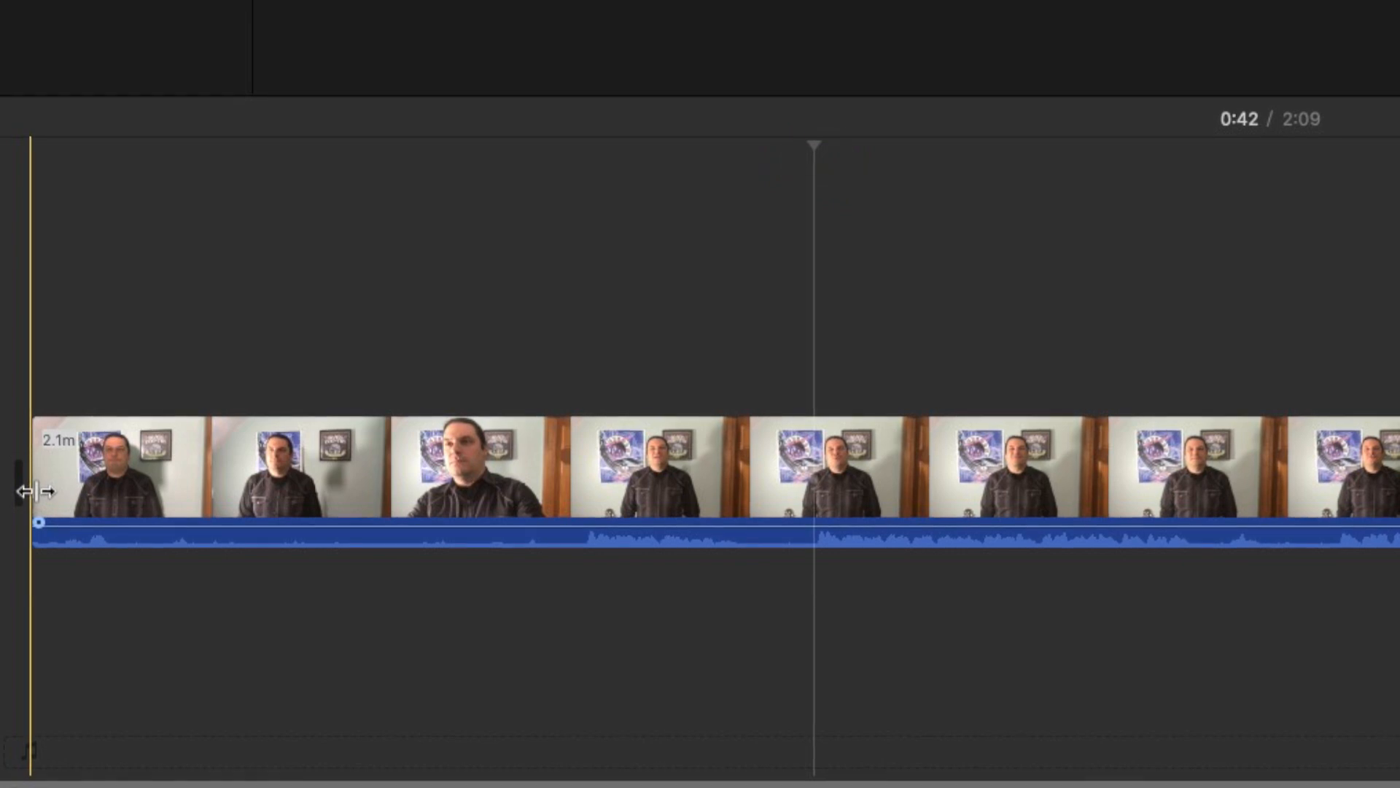
Trim the clip's beginning up to the 0:42 point and play back the new opening.
drag(35, 491, 817, 434)
click(787, 322)
key(space)
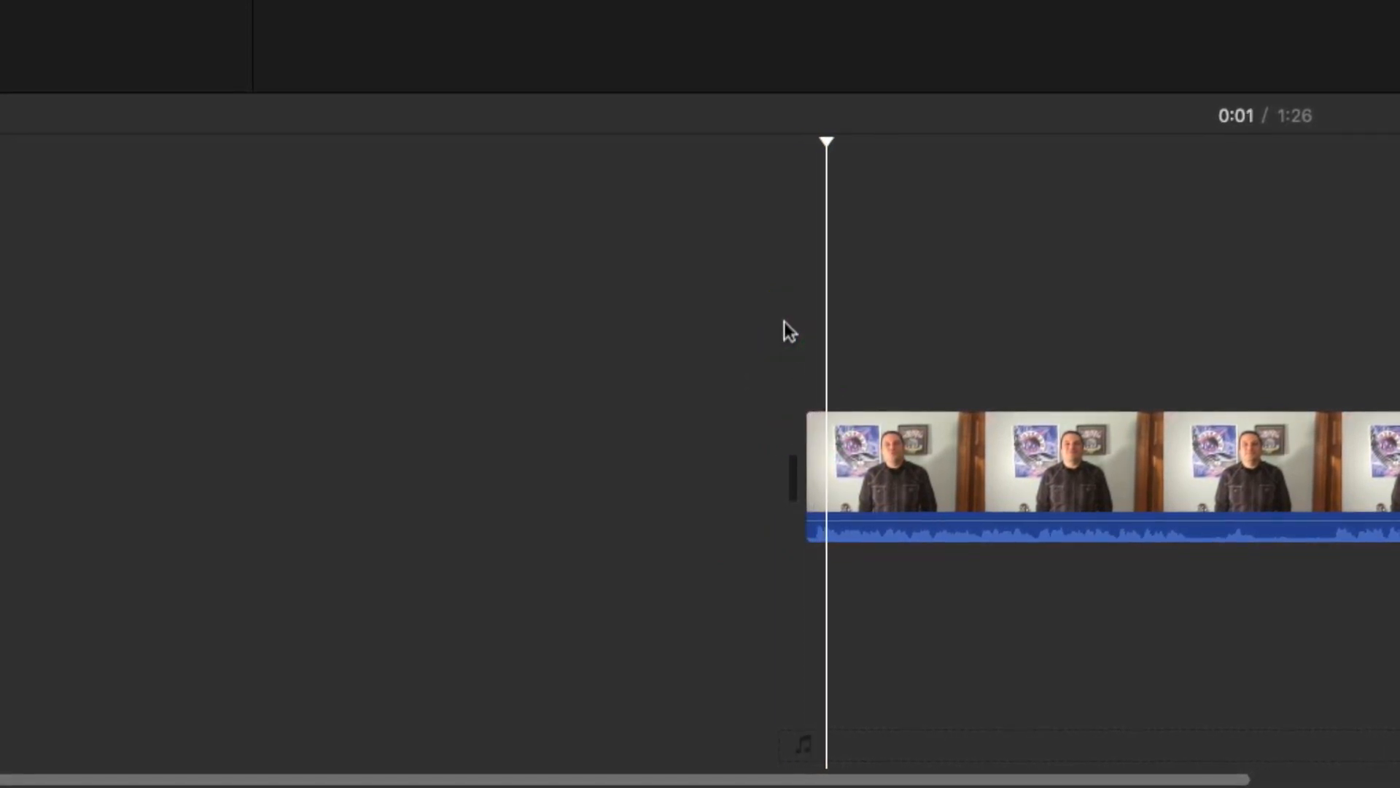
key(space)
Undo the trim of the clip's beginning.
key(super+z)
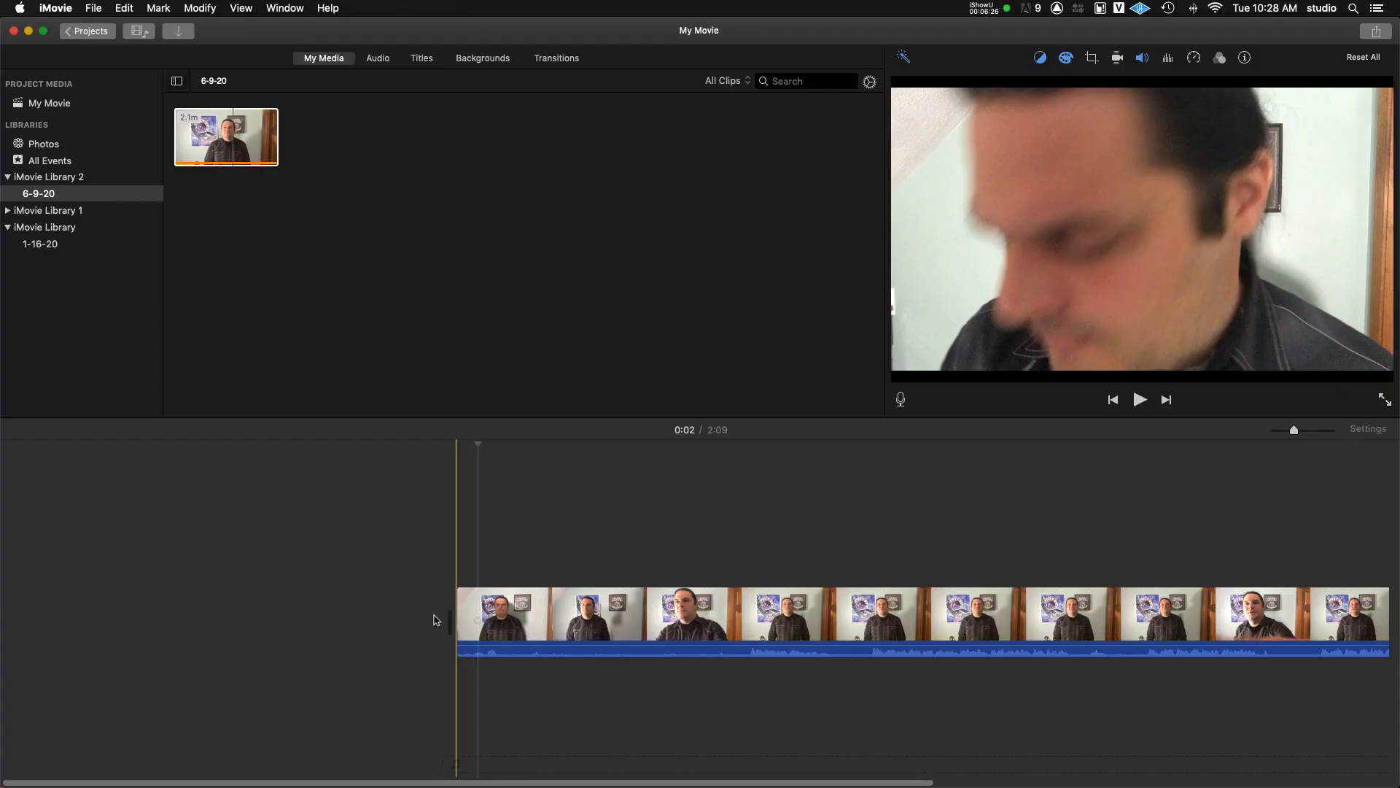
key(super+z)
click(124, 8)
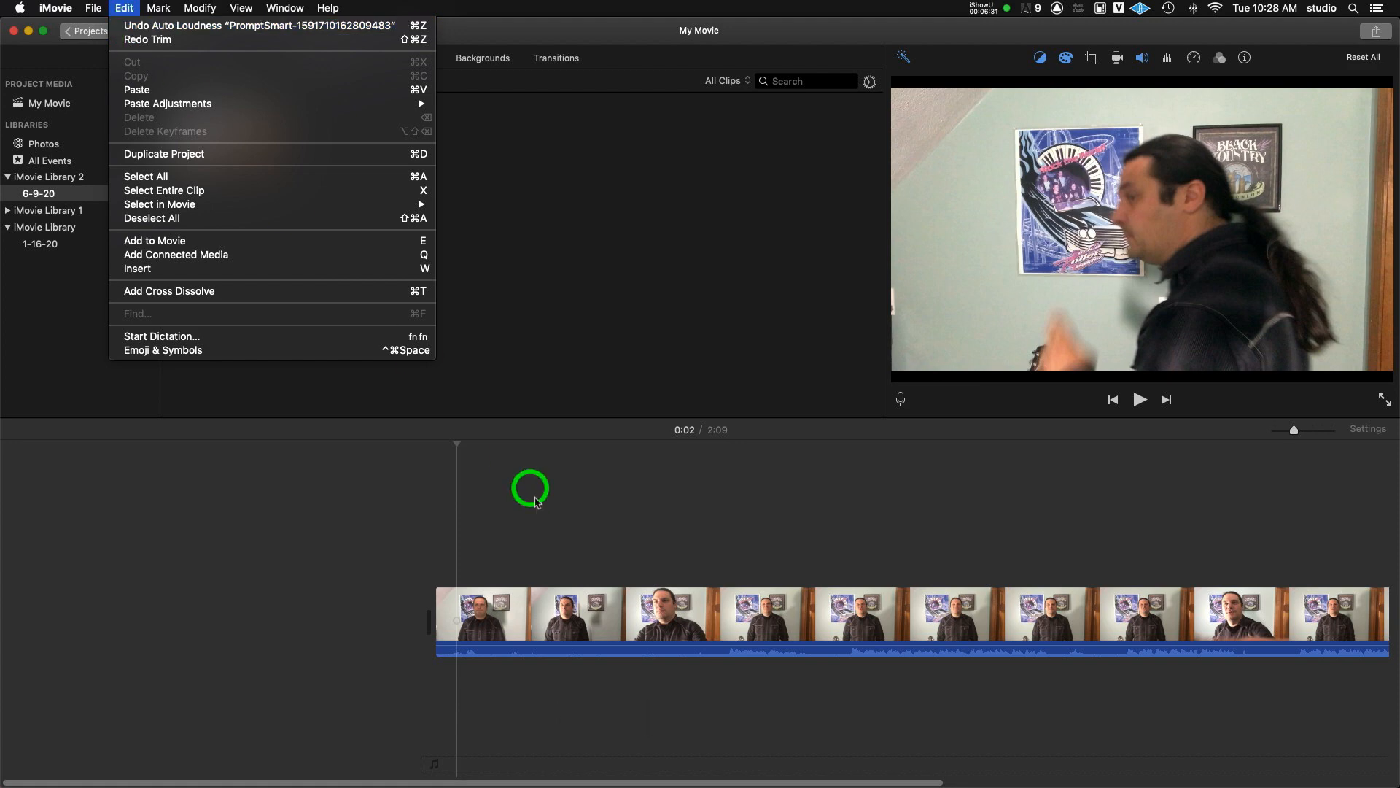
click(531, 490)
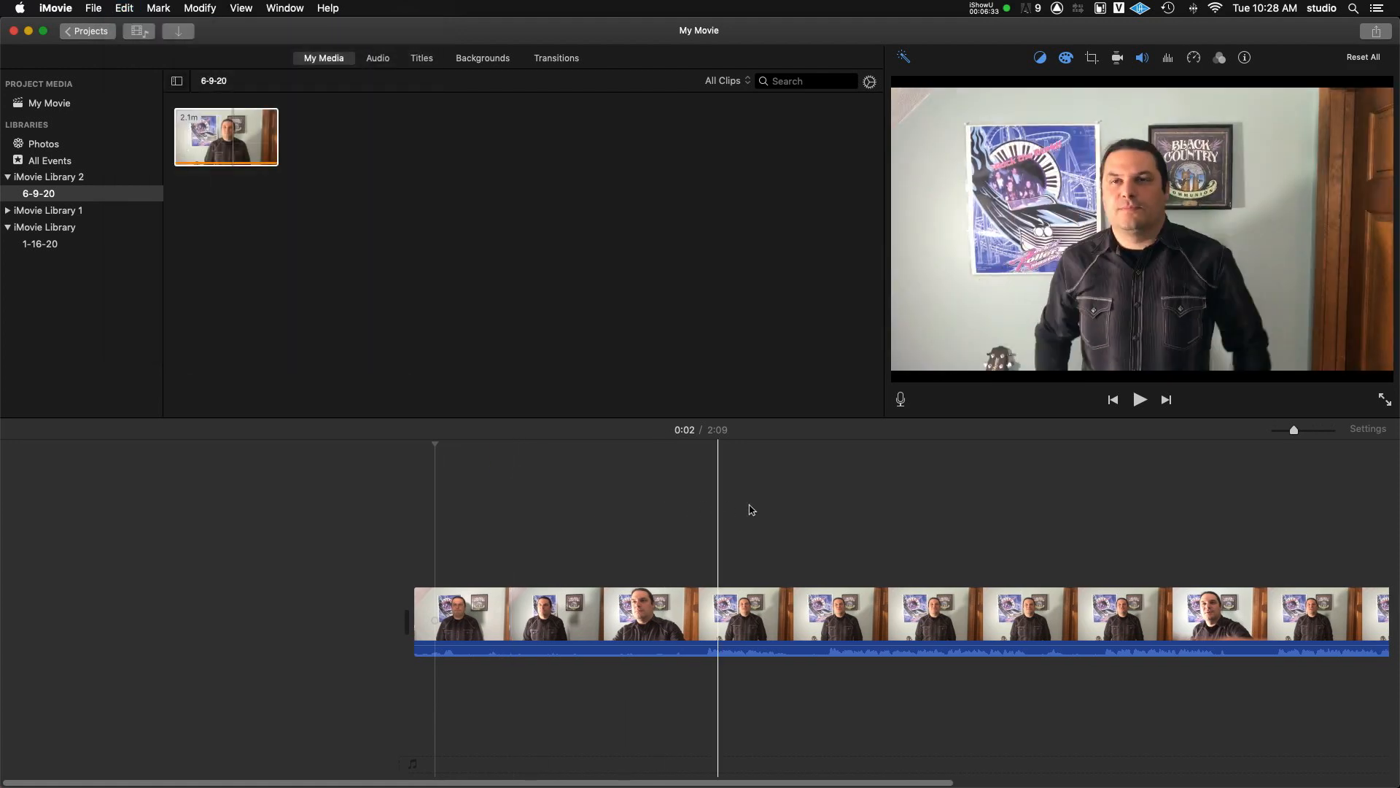
Split the clip at 0:42, where the speech begins, and delete the section before the split.
click(828, 500)
key(space)
key(space)
drag(830, 445, 826, 447)
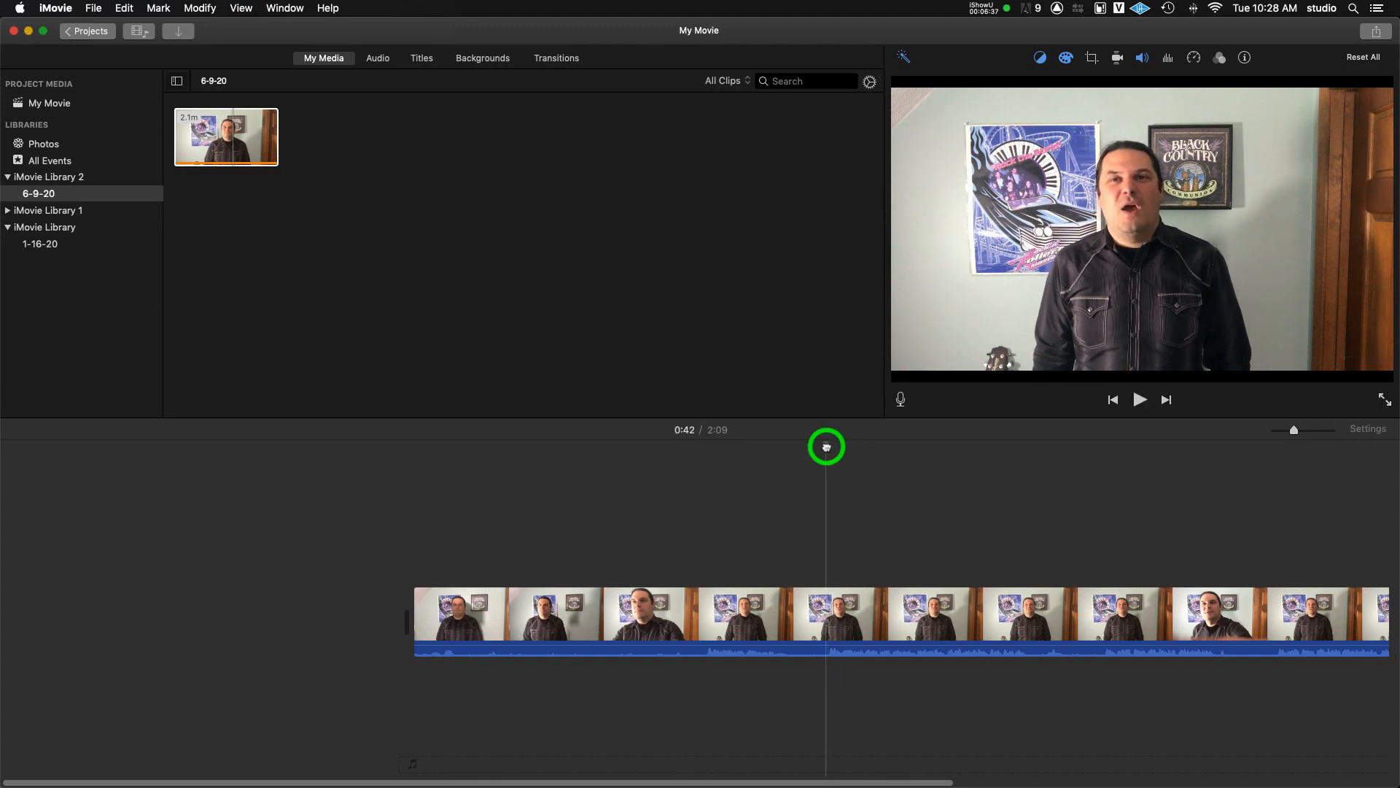
click(828, 609)
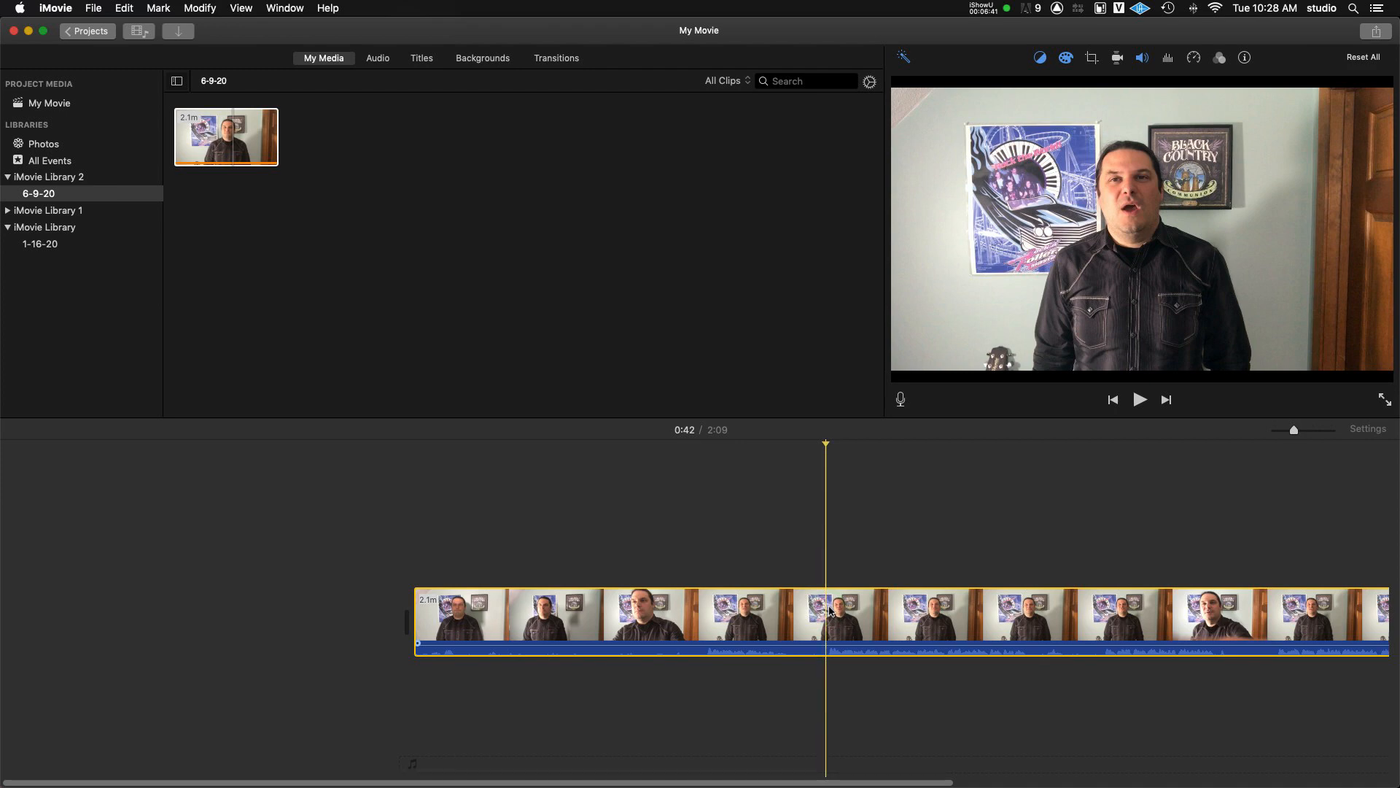
key(super+b)
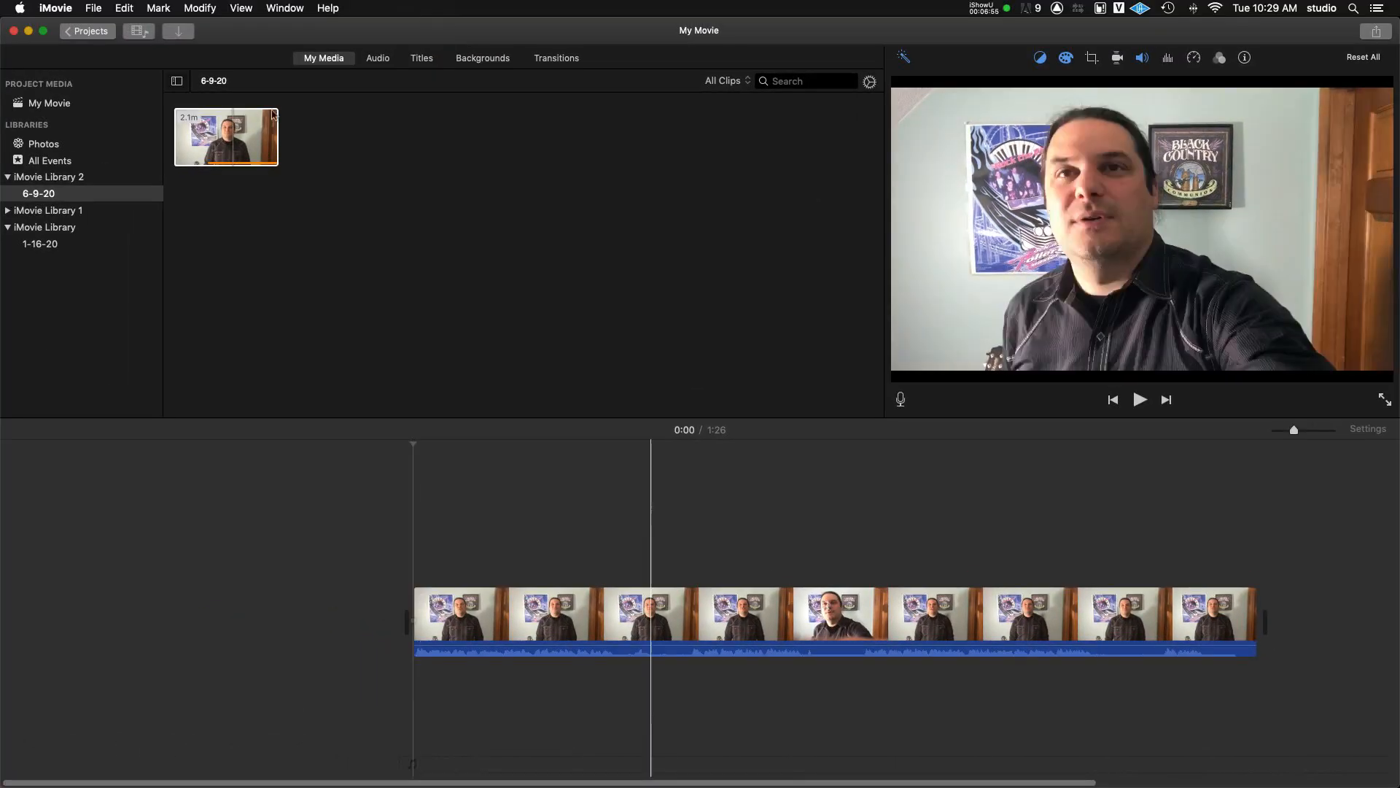
Undo the deletion of the opening section and the split at 0:42.
click(125, 8)
click(146, 26)
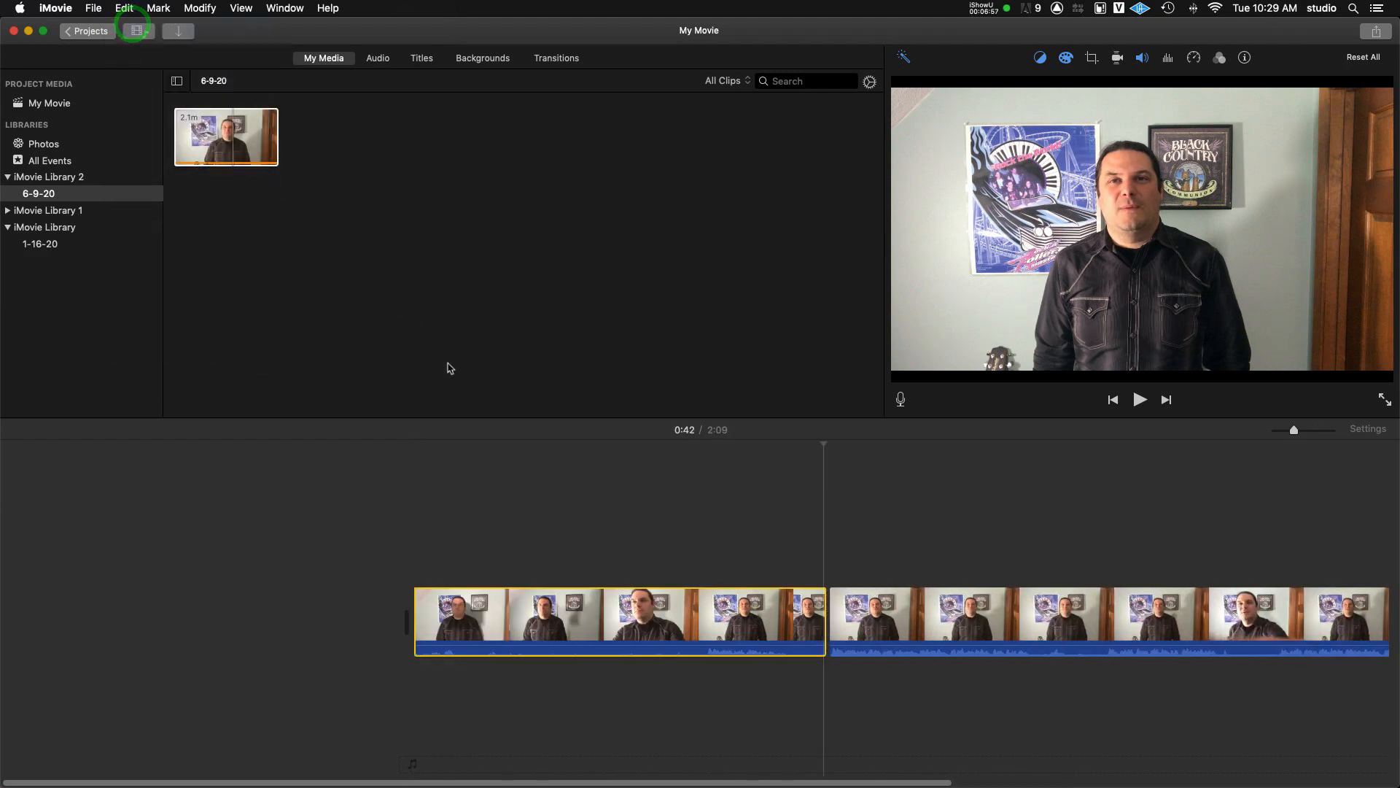
click(121, 7)
click(145, 26)
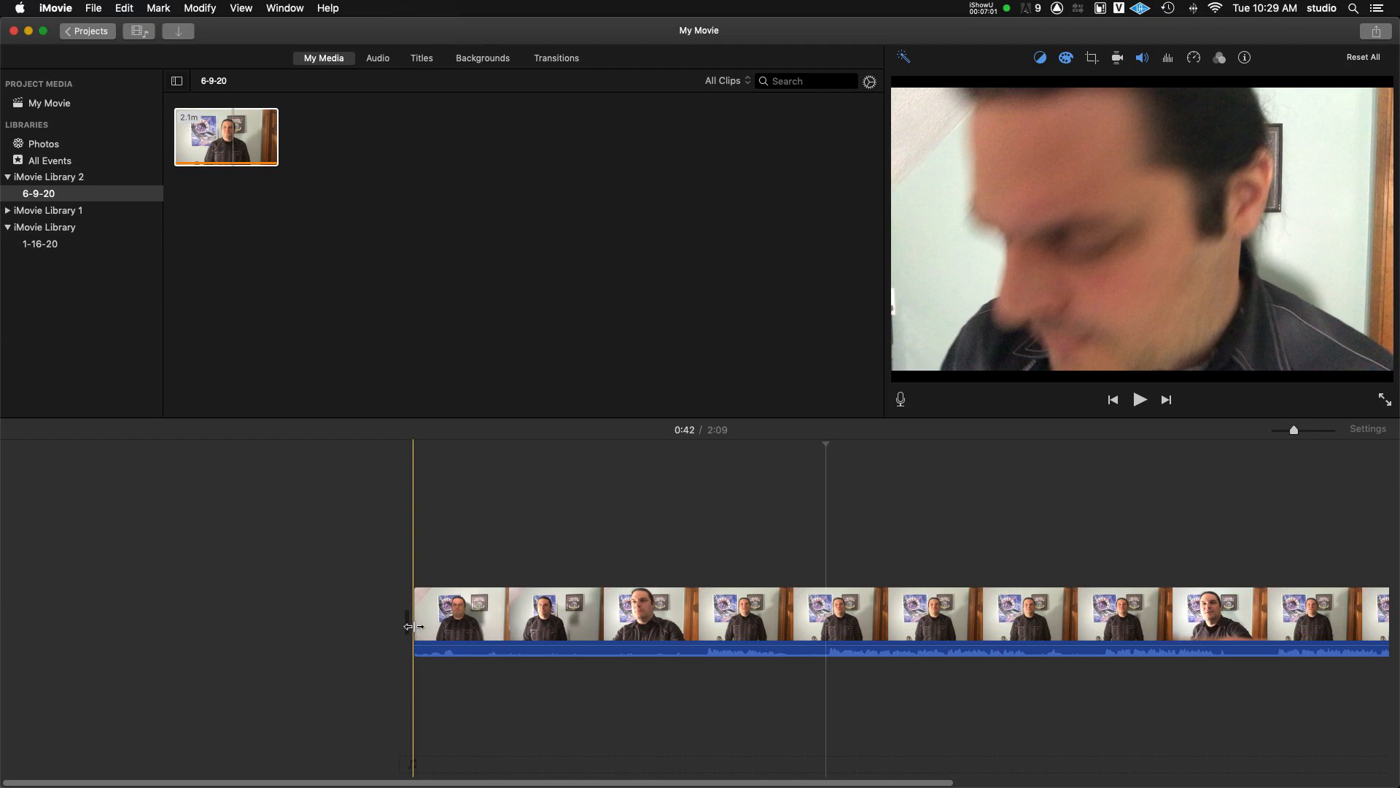
Trim the start of the restored full clip to just before the playhead at 0:42.
drag(410, 627, 818, 622)
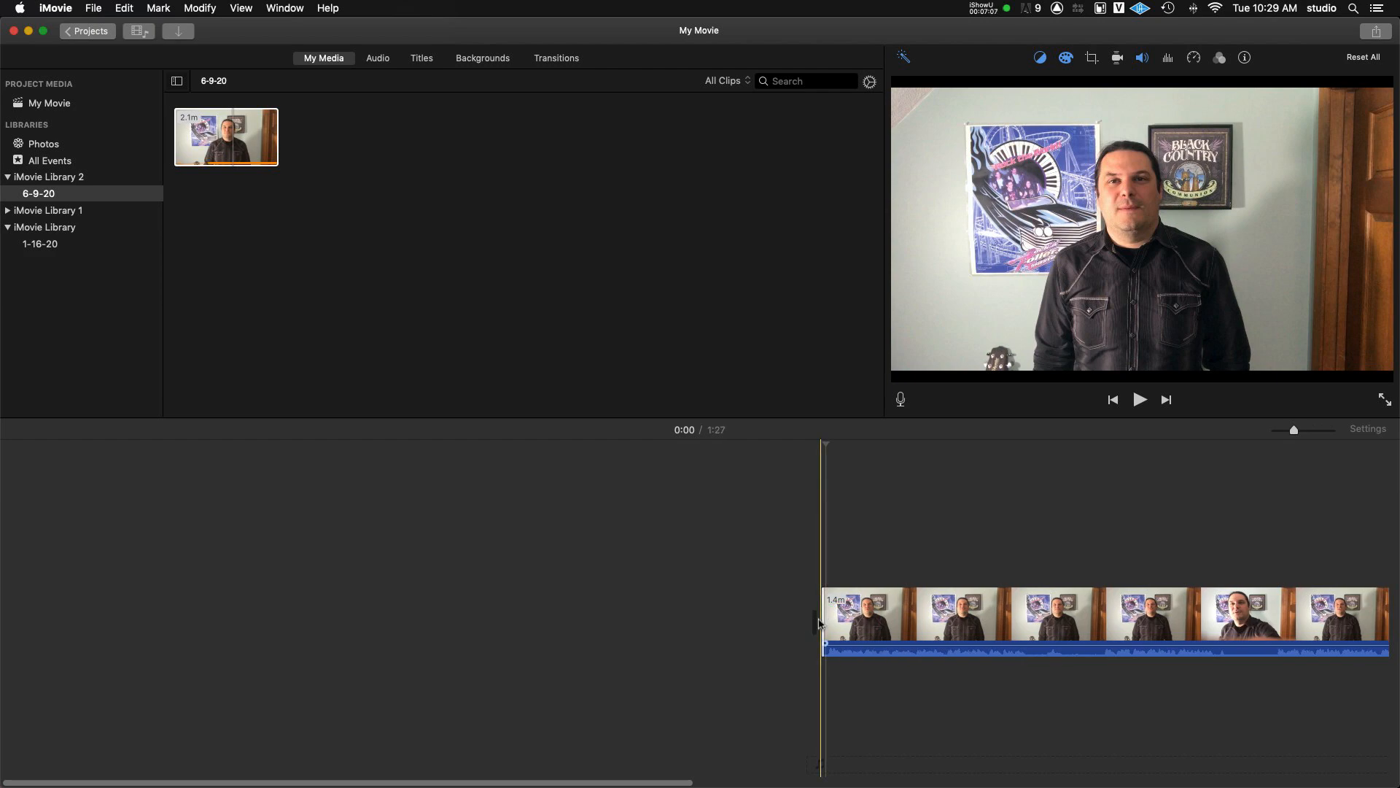
Undo the last trim of the clip's beginning.
click(124, 8)
click(138, 27)
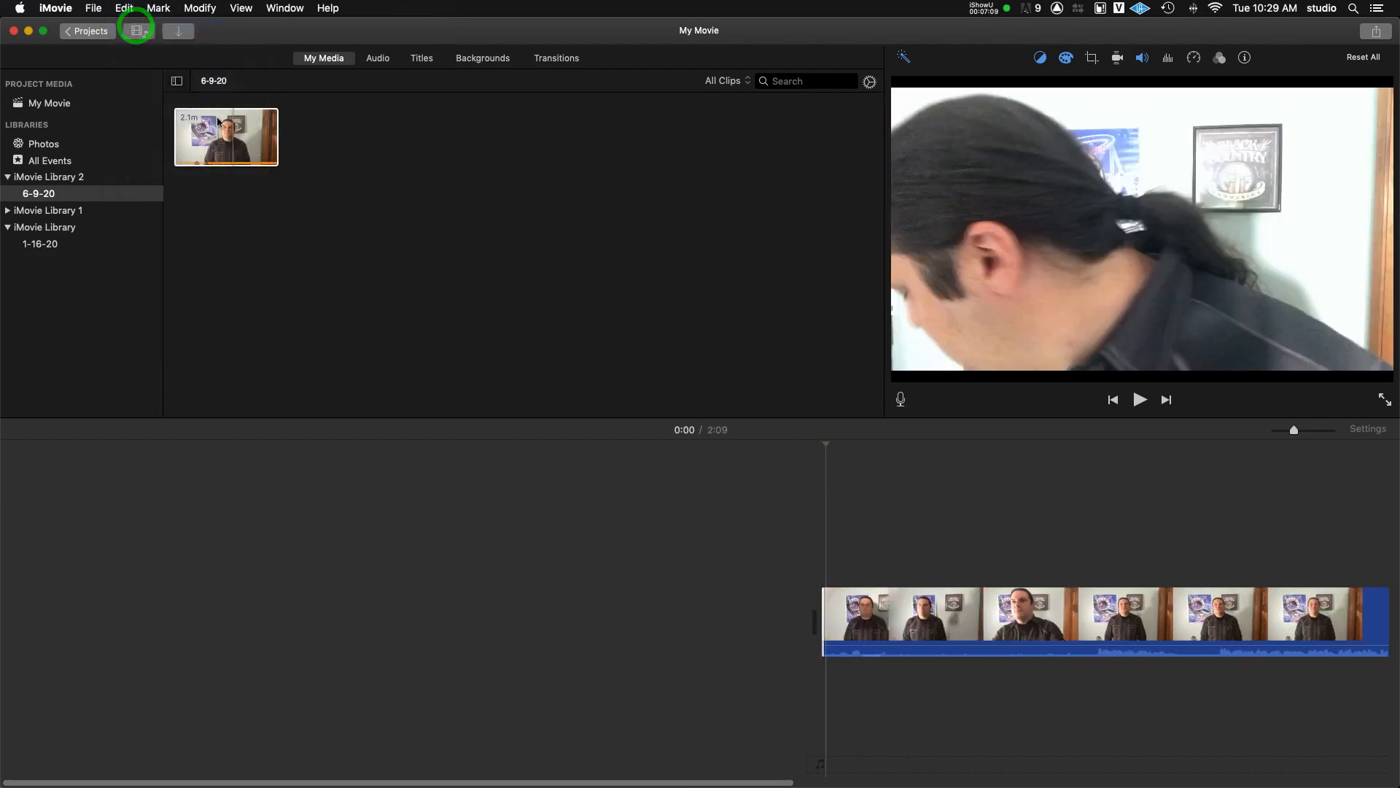
Split the clip at 0:41, just before the speech begins, and delete the opening section before the split.
click(882, 461)
drag(882, 460, 1112, 458)
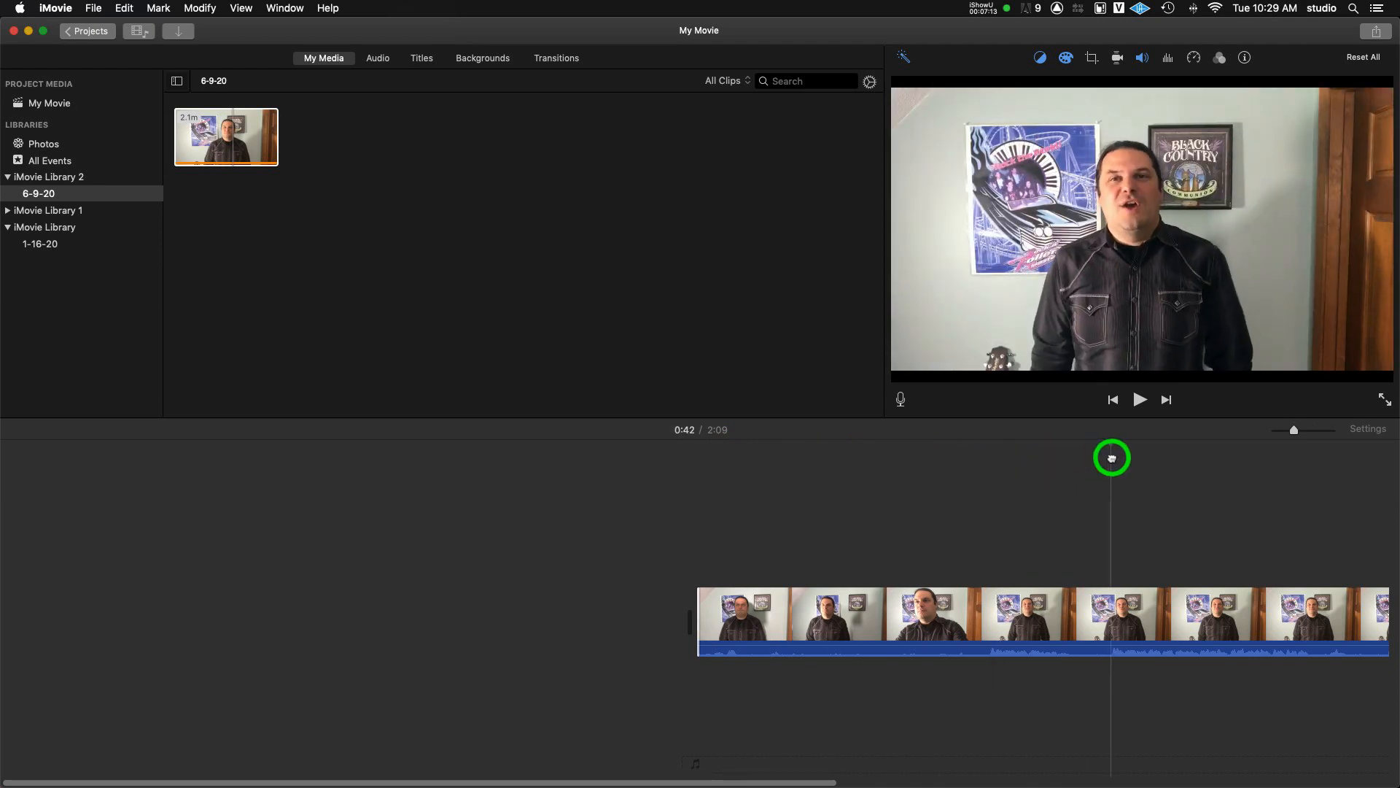
click(1111, 614)
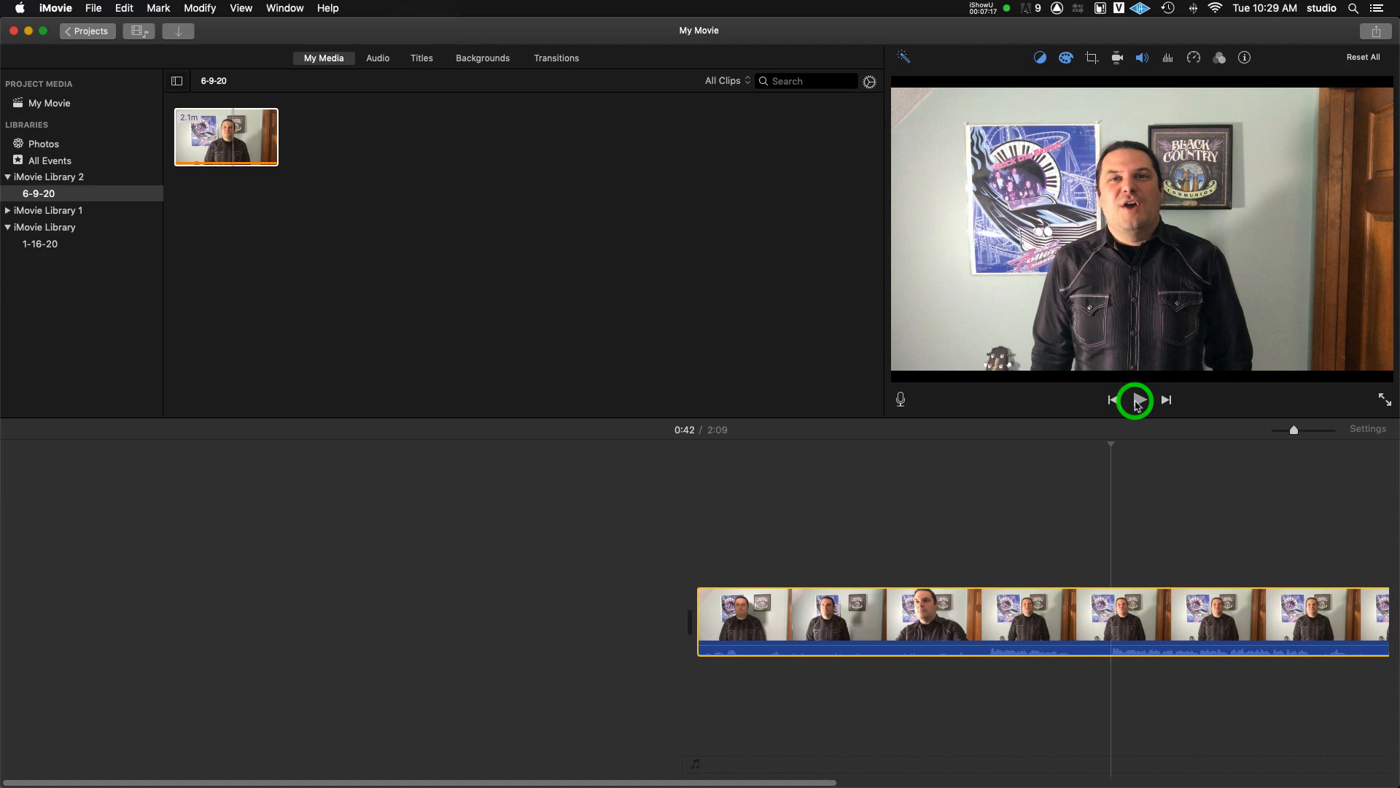
drag(1119, 445, 1104, 447)
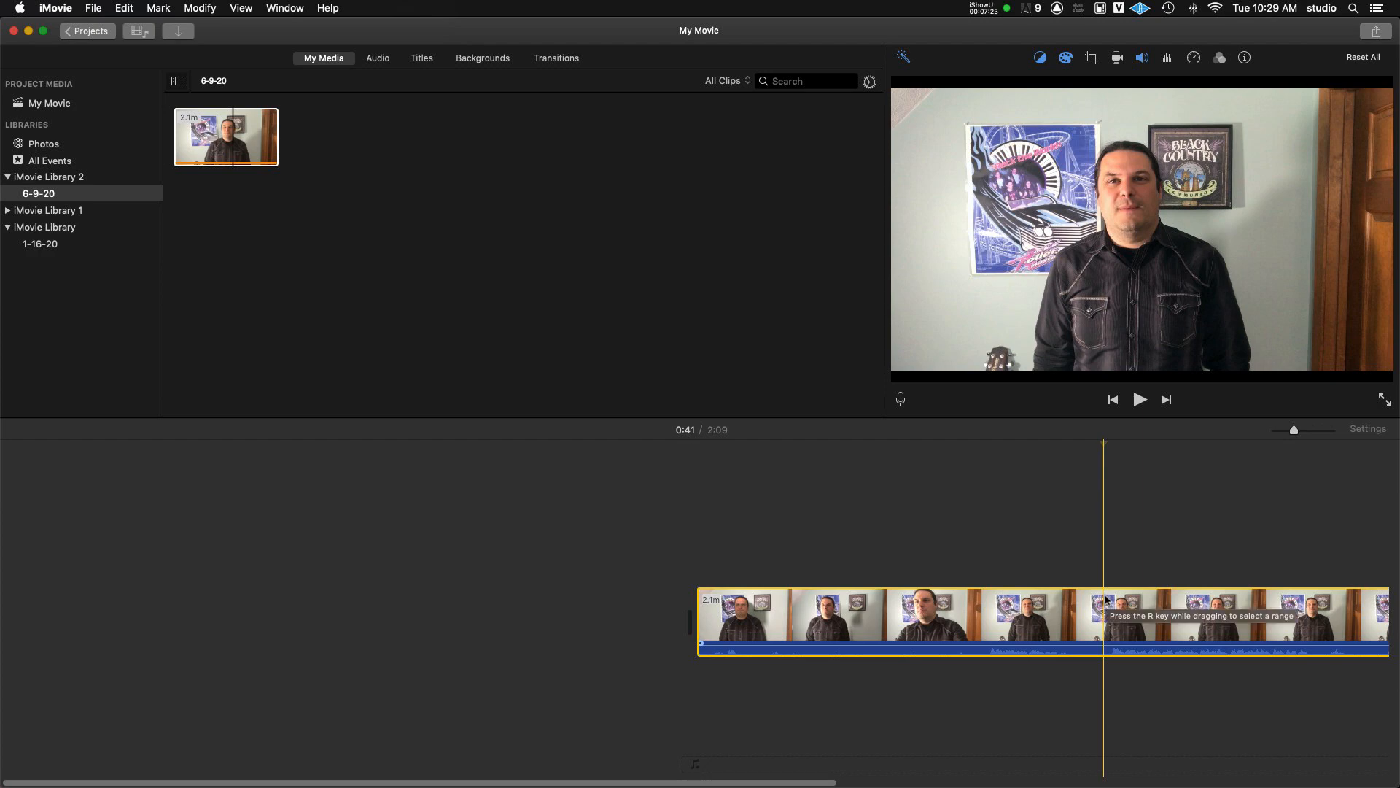
key(cmd+b)
click(1047, 598)
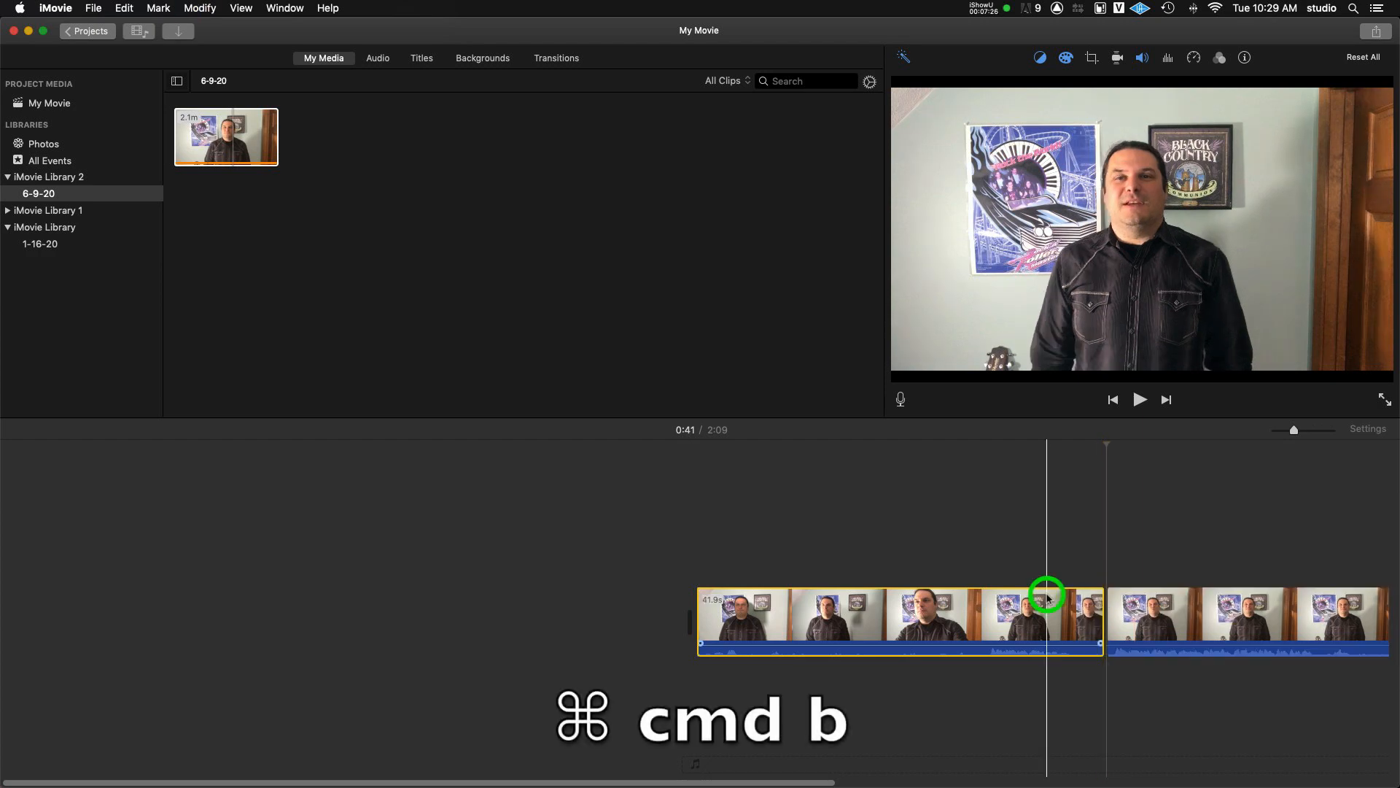
key(Delete)
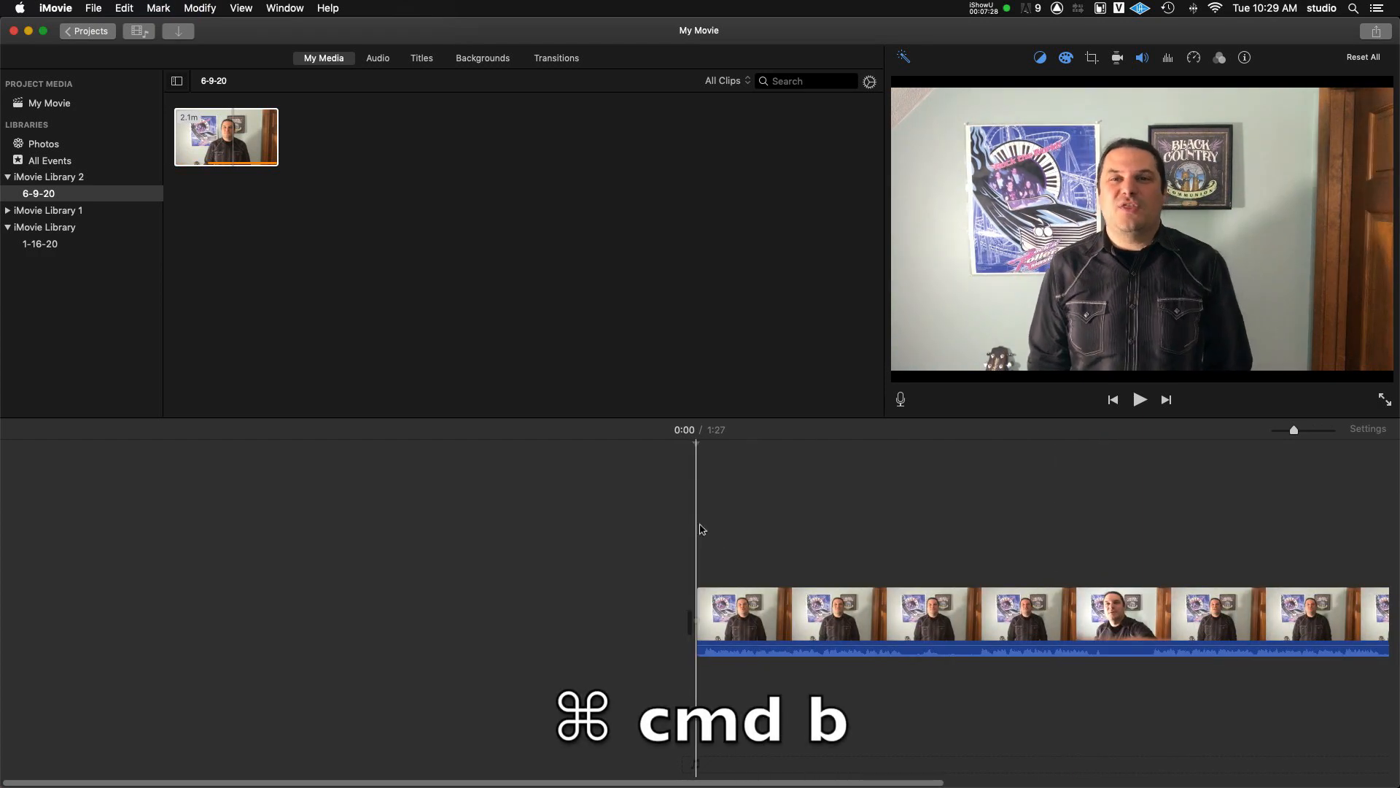
Play through the first spoken part and split the clip at 0:29, where the speech resumes after the pause.
key(space)
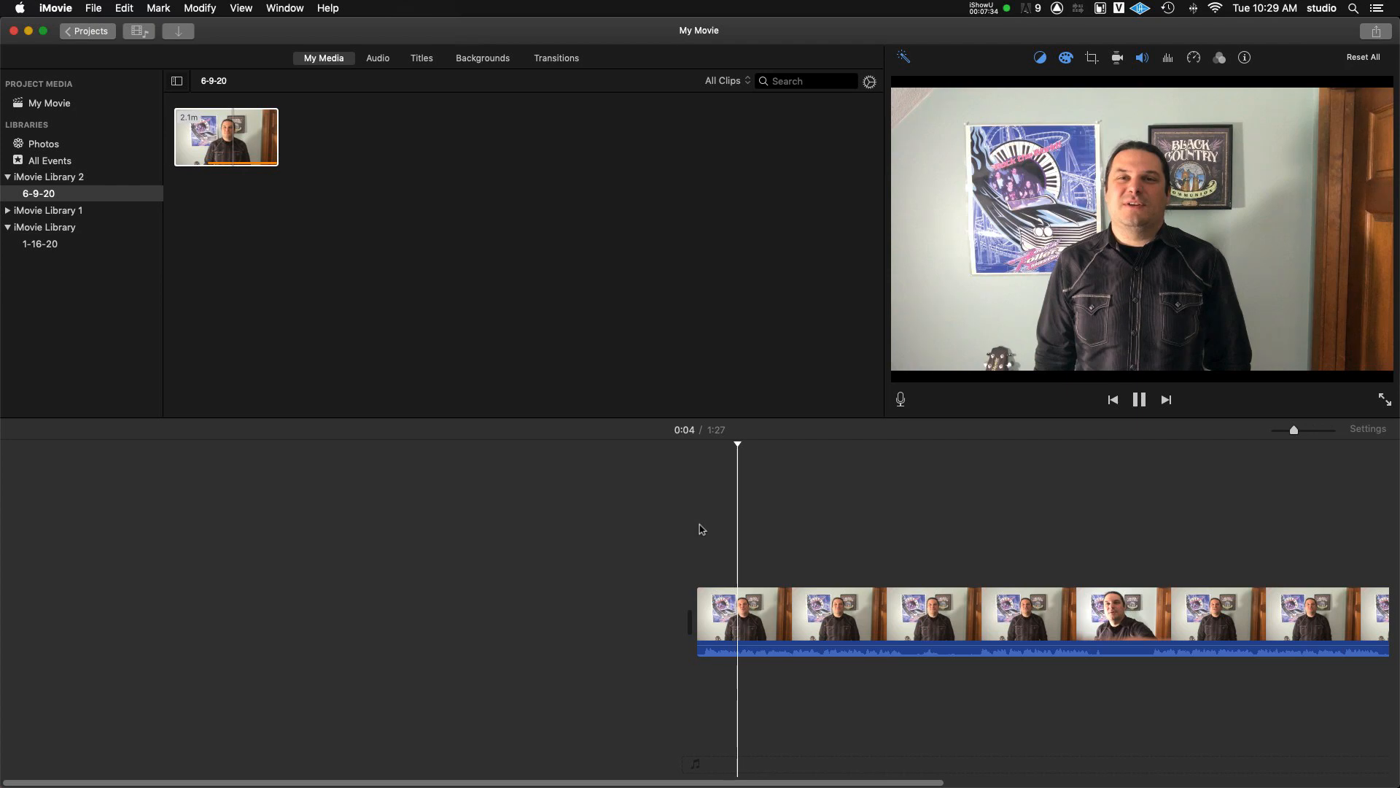
scroll(798, 548, right, 2)
scroll(798, 549, right, 4)
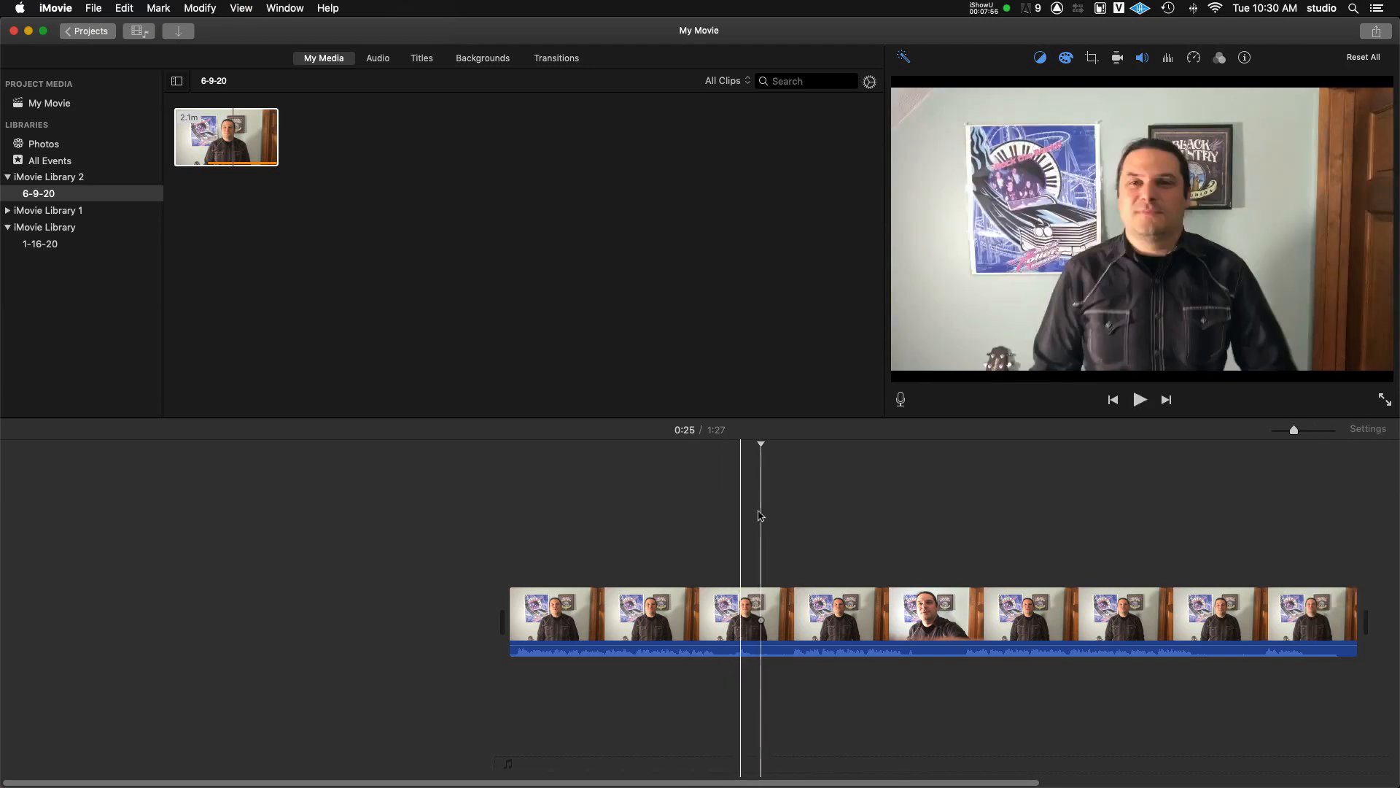
click(769, 446)
drag(768, 446, 793, 447)
click(794, 605)
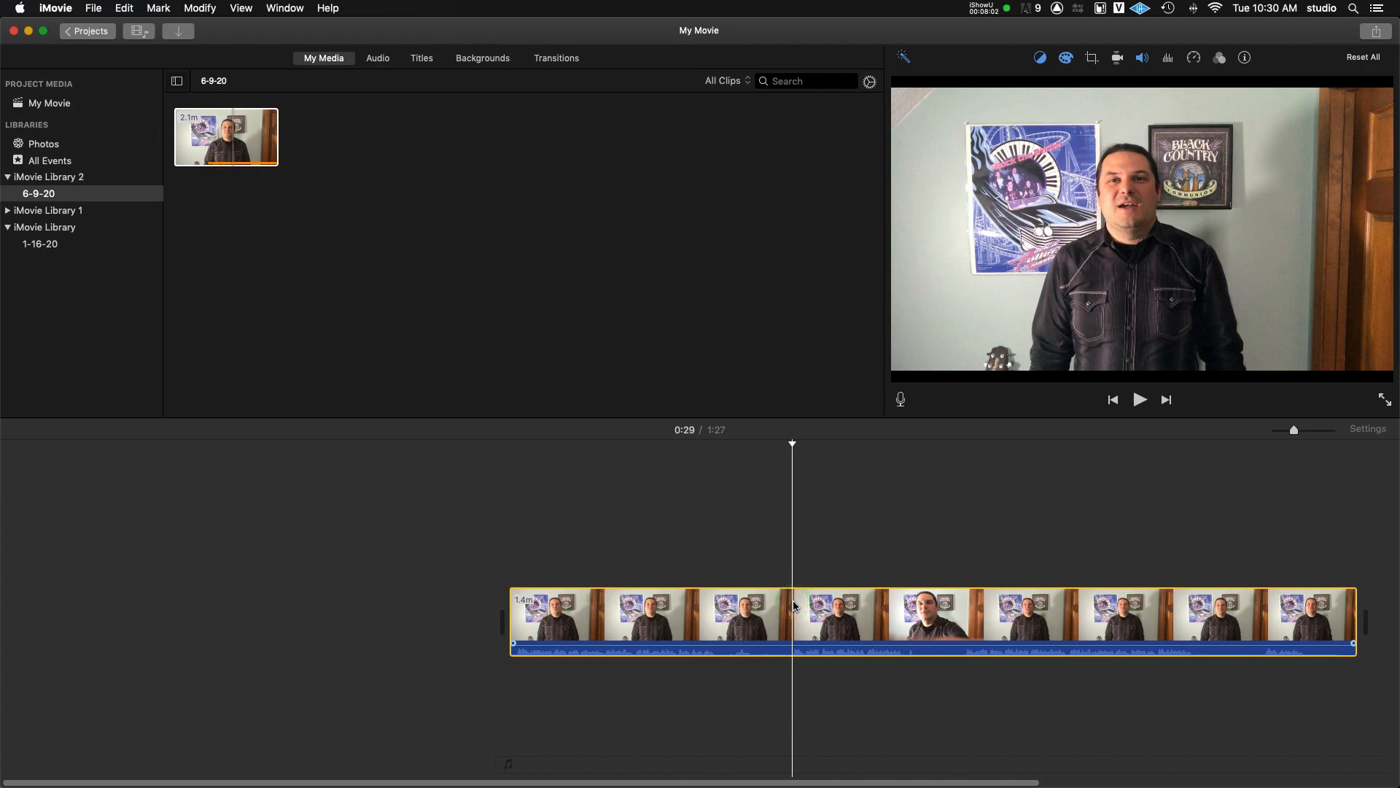
key(super+b)
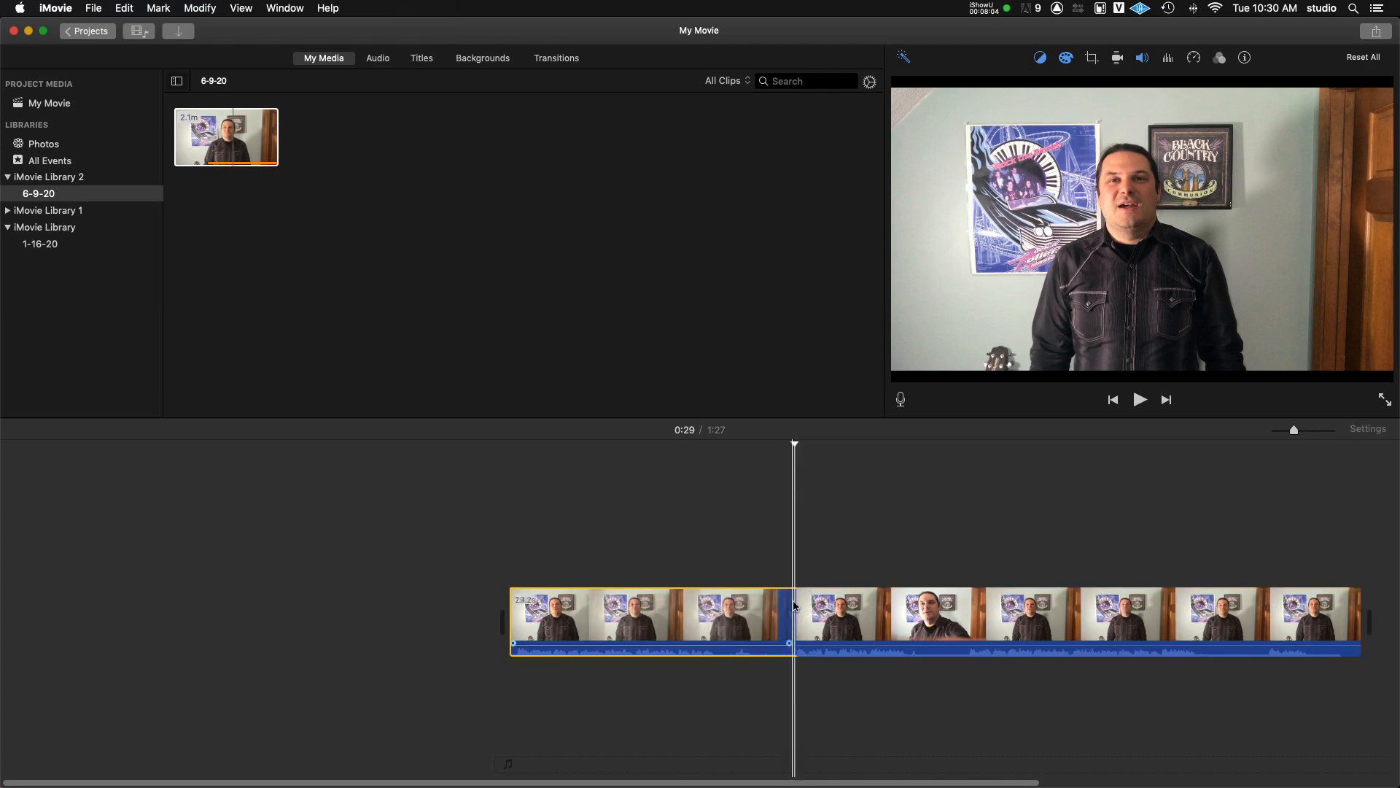
Split the first clip at 0:21, right after its speech ends, and delete the dead space up to the second clip.
click(787, 449)
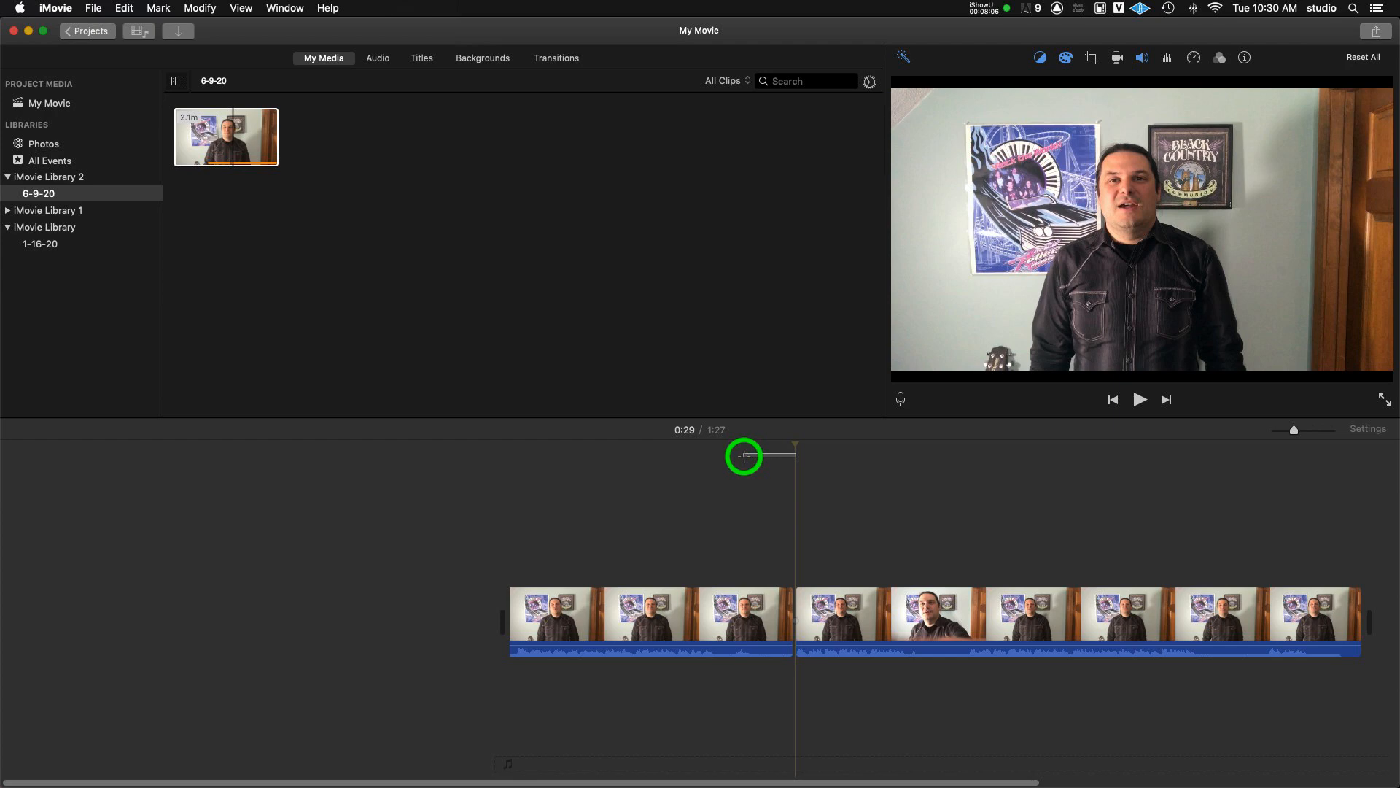
drag(794, 449, 715, 467)
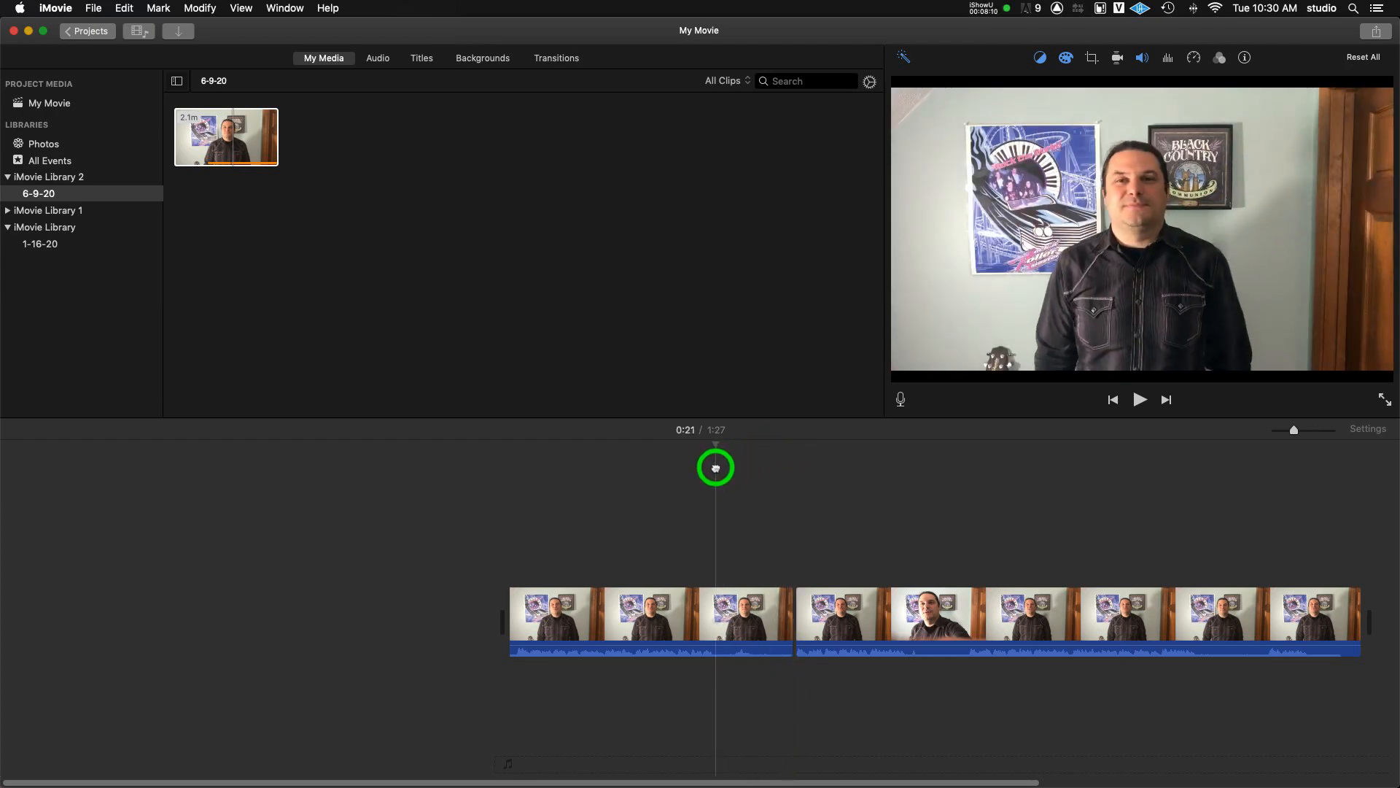
click(725, 604)
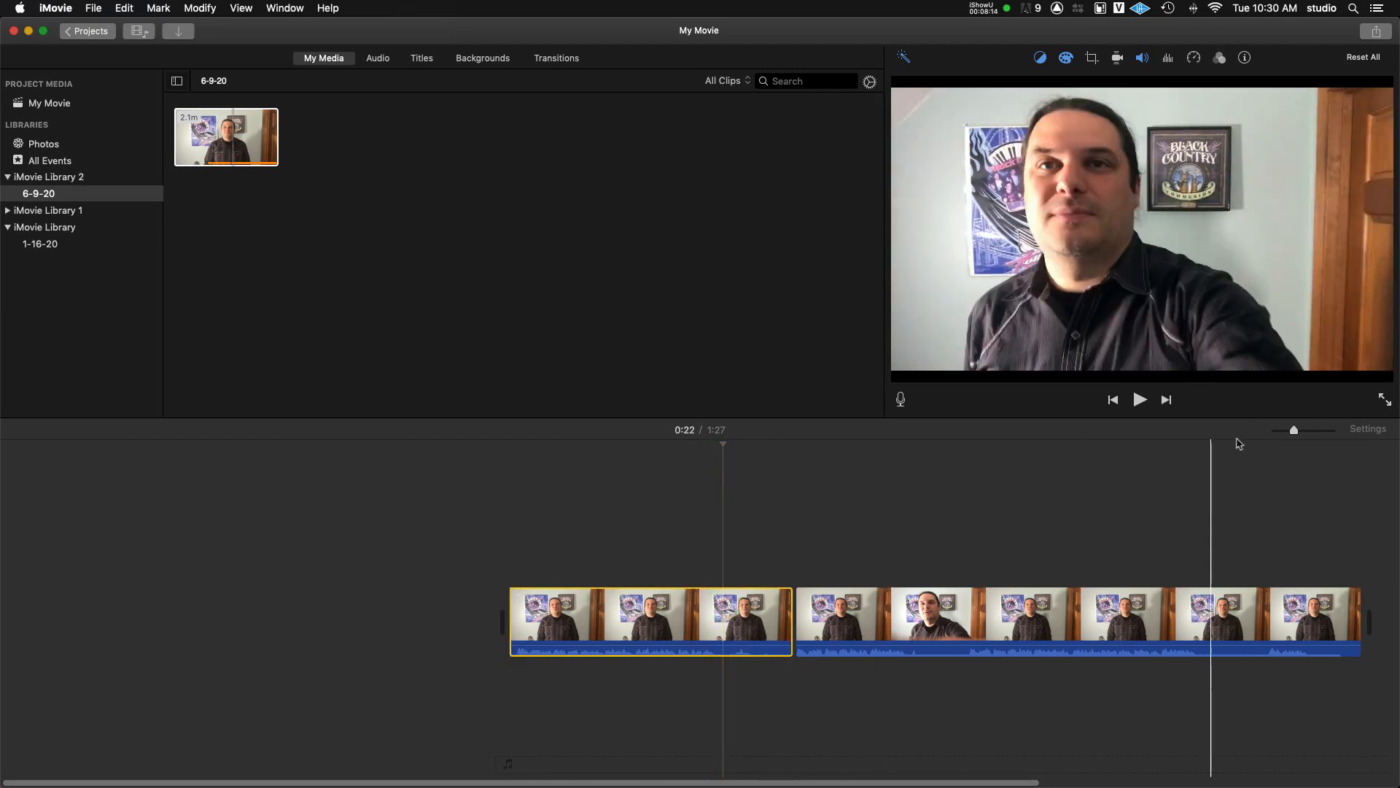
drag(1296, 436, 1304, 430)
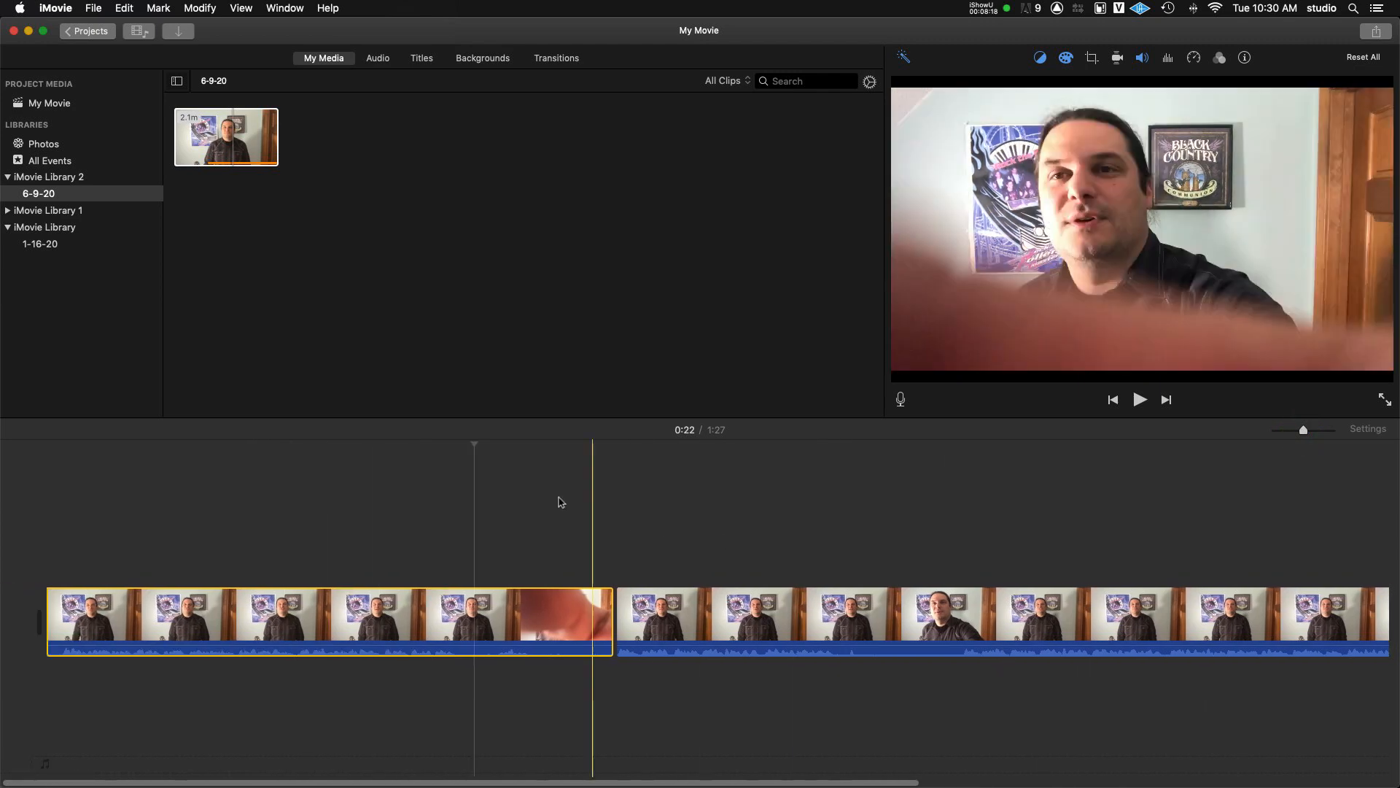
click(467, 447)
drag(467, 448, 466, 448)
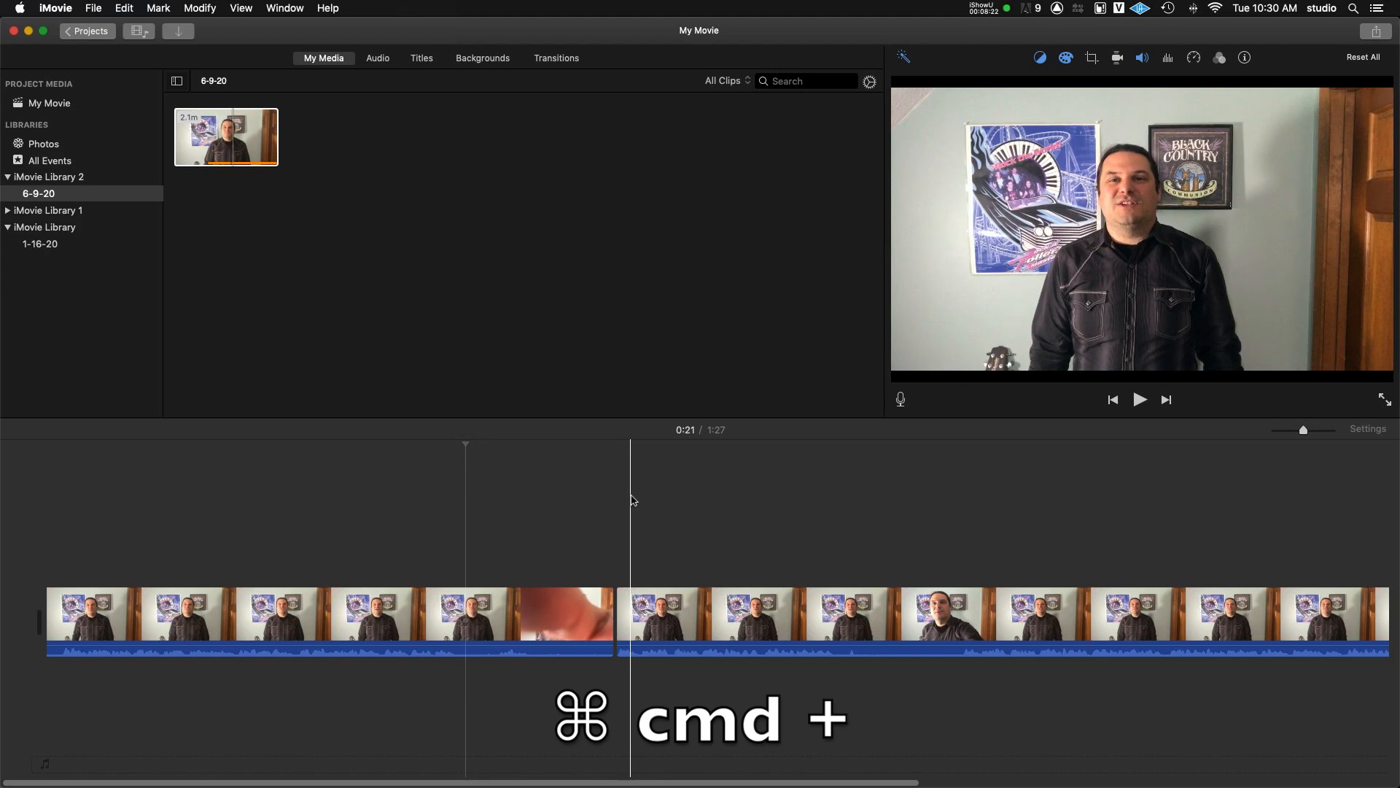
key(super+equal)
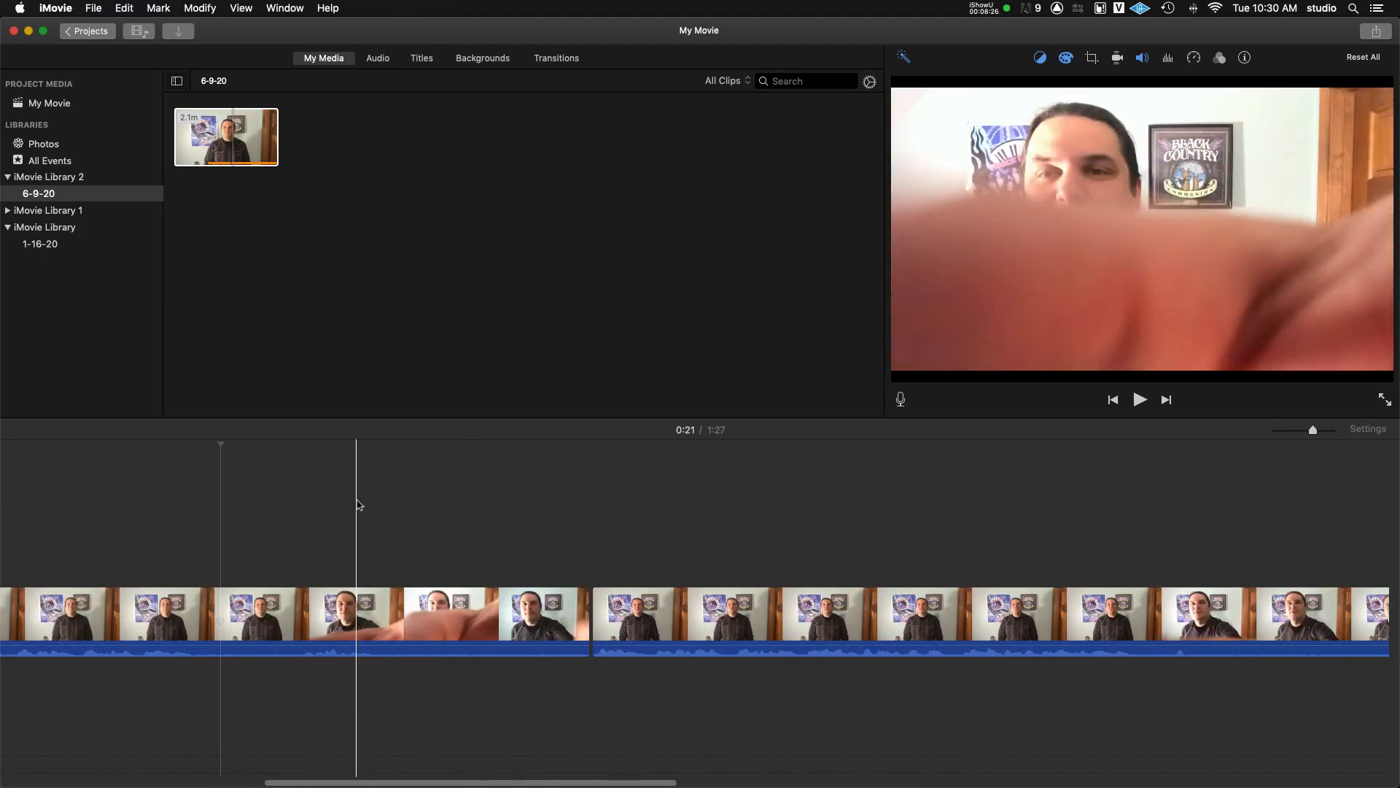
scroll(357, 505, left, 2)
key(super+minus)
key(super+equal)
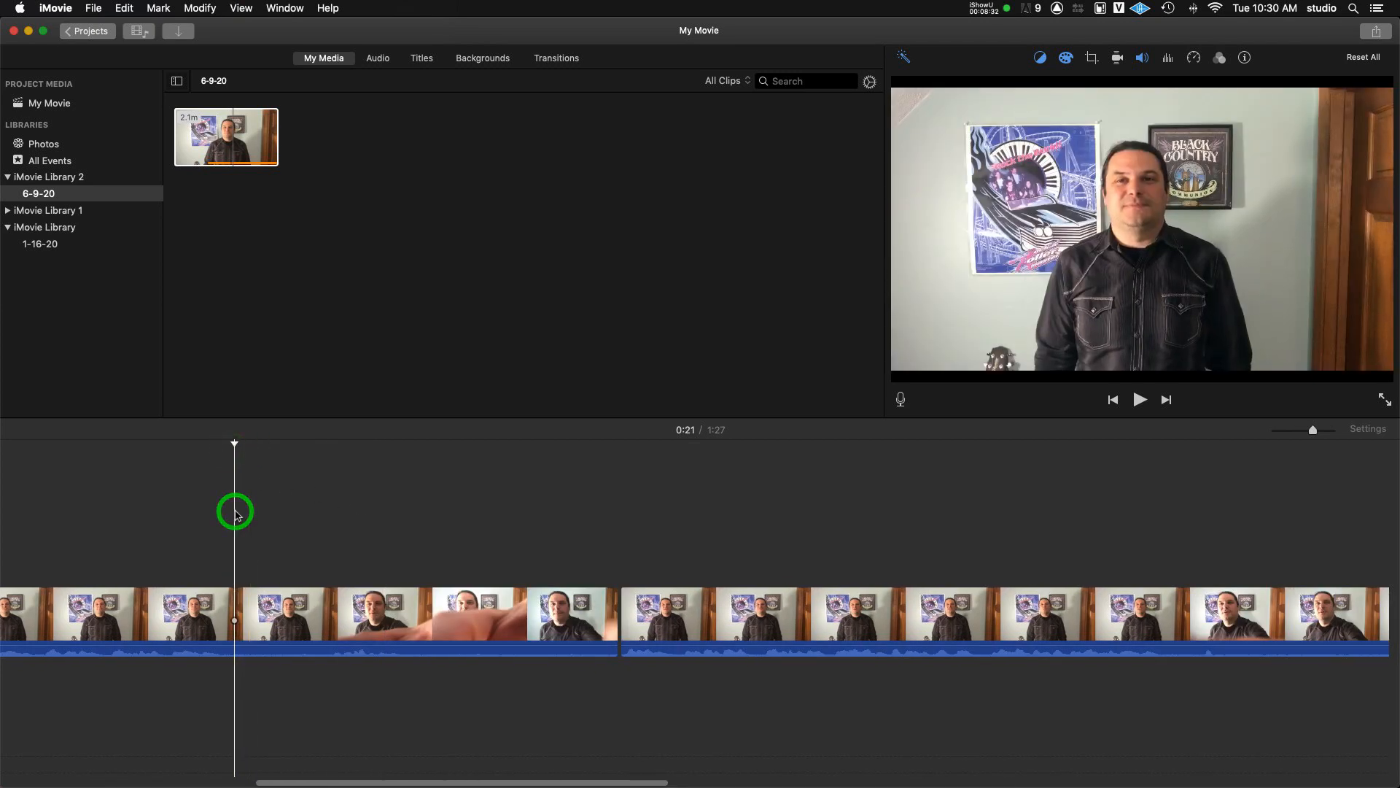
key(super+b)
click(312, 615)
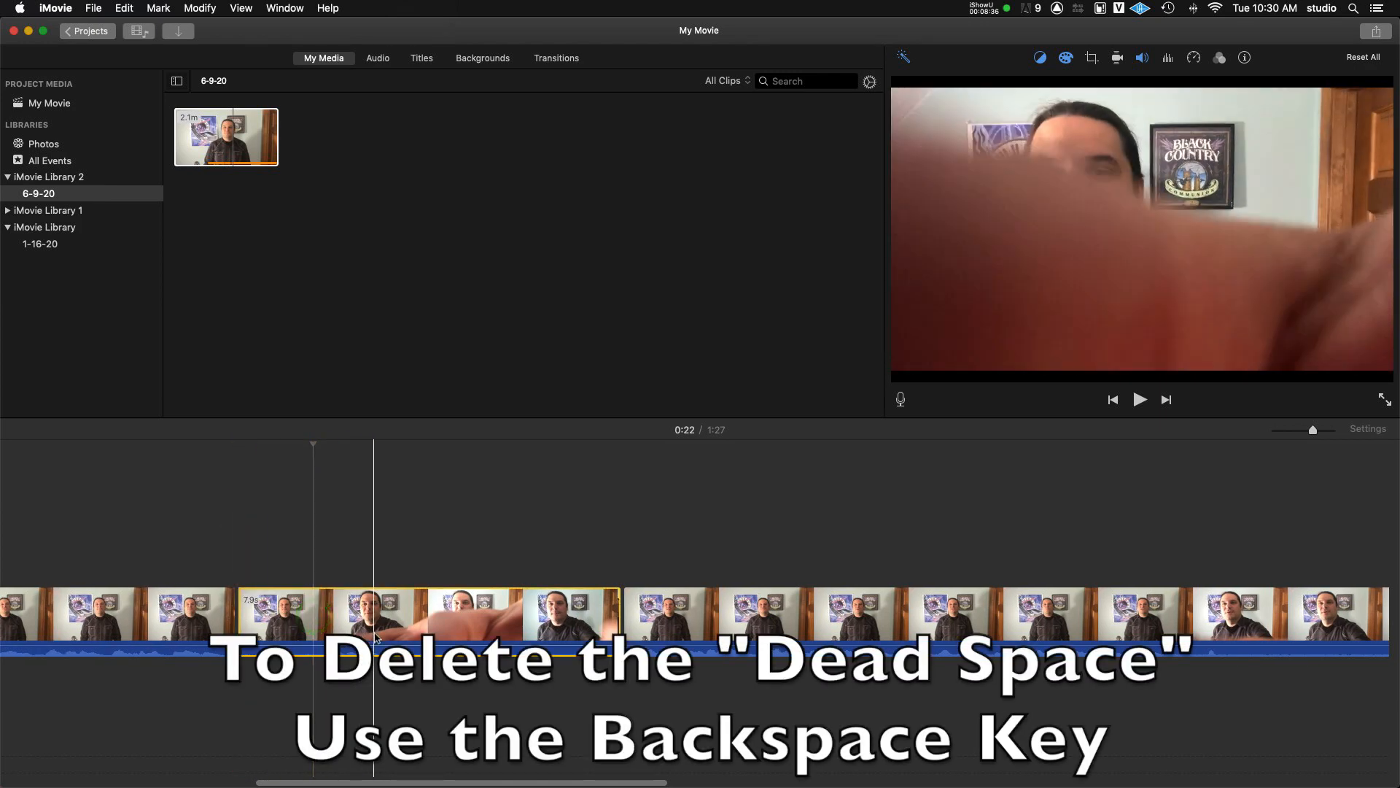
key(BackSpace)
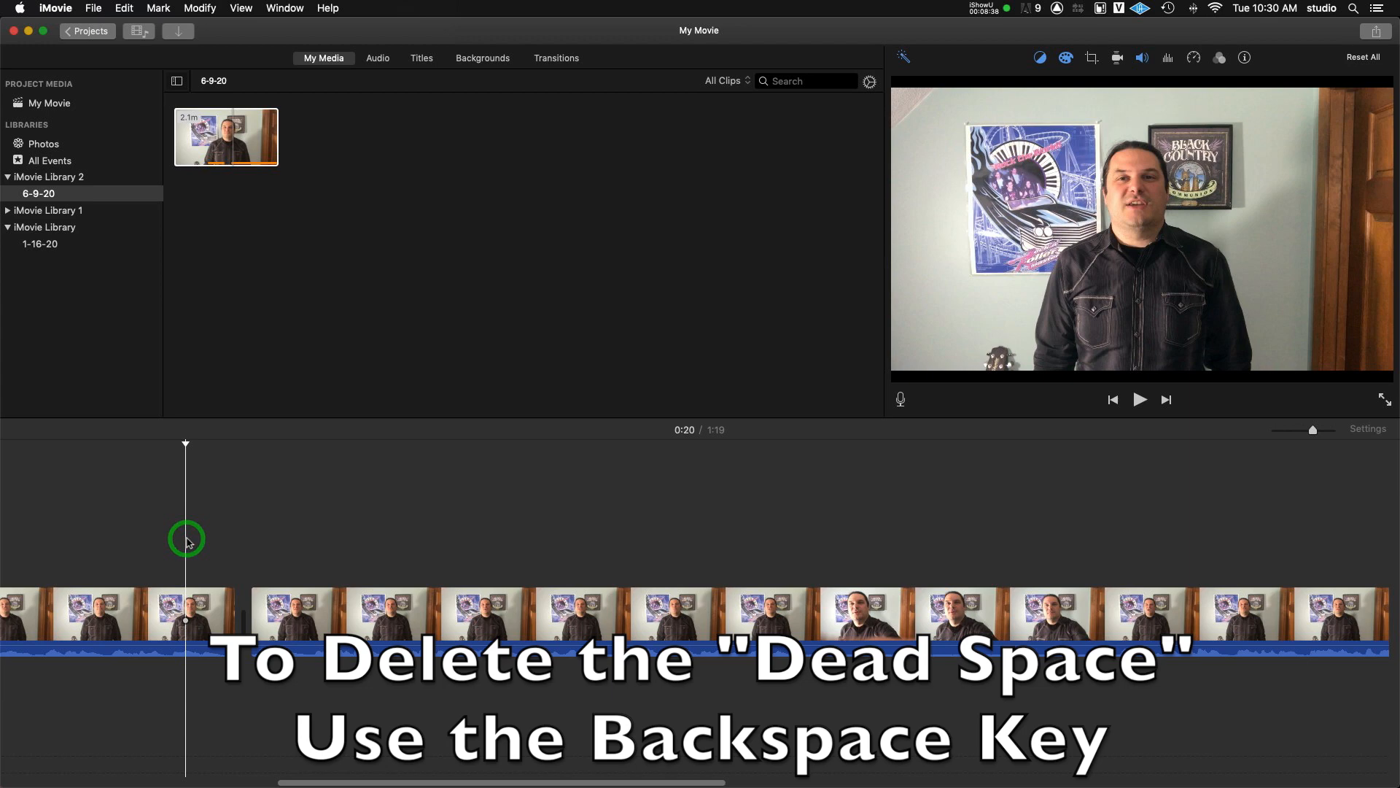
Play on through the second clip, split it where the next take begins, and delete the 17.7-second section before the split.
key(space)
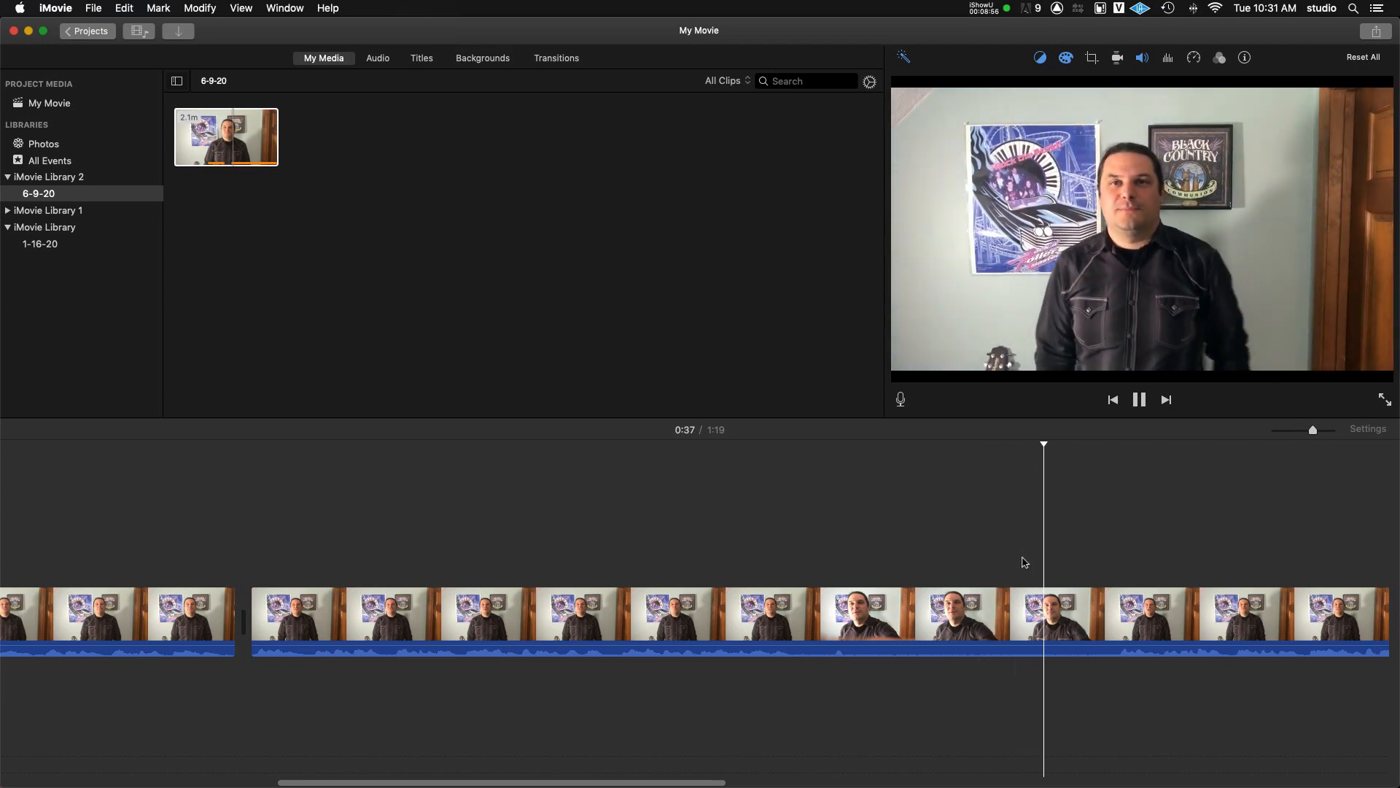
key(space)
click(1165, 449)
drag(1165, 449, 1114, 444)
click(1112, 609)
key(super+b)
click(1024, 613)
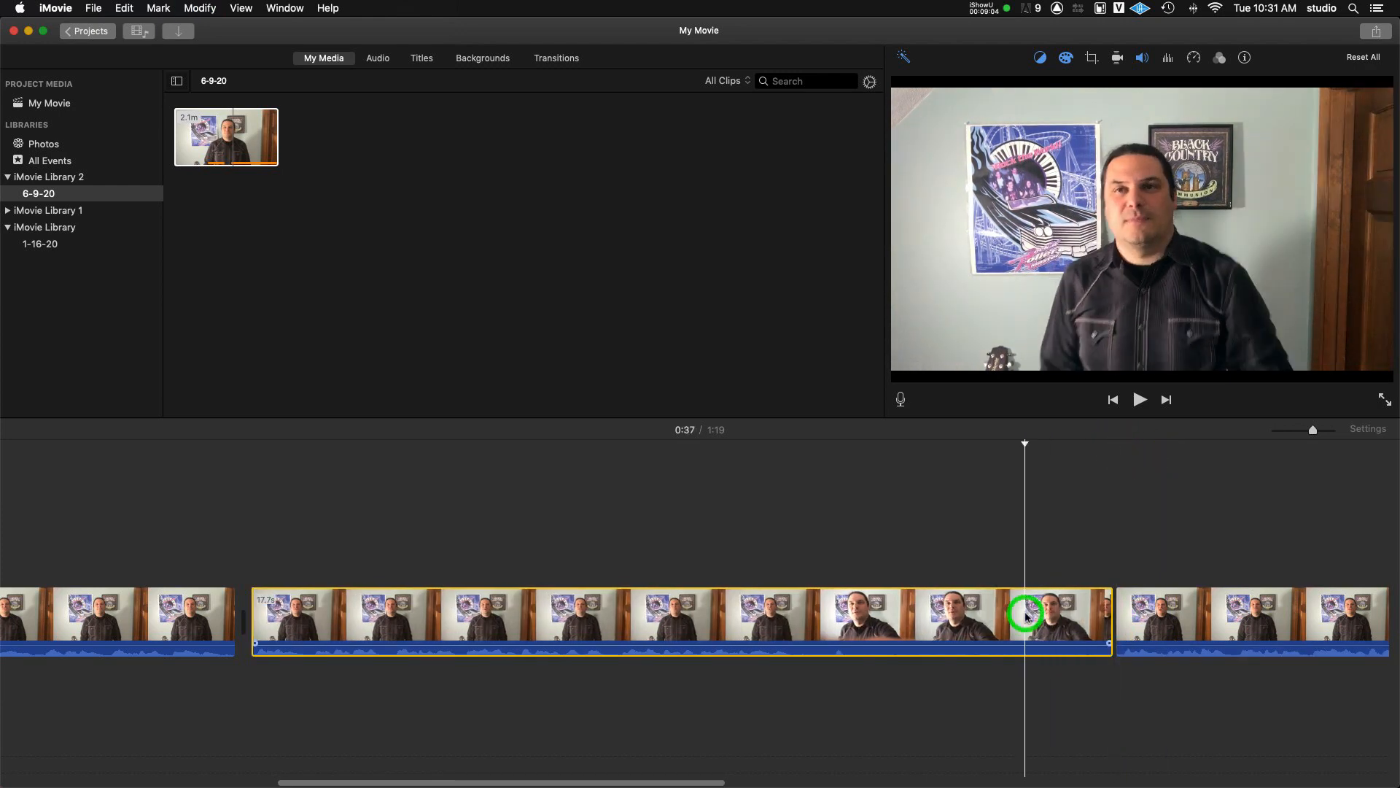
key(Delete)
Play back the cut between the two remaining clips around 0:21 to check how it flows.
click(182, 523)
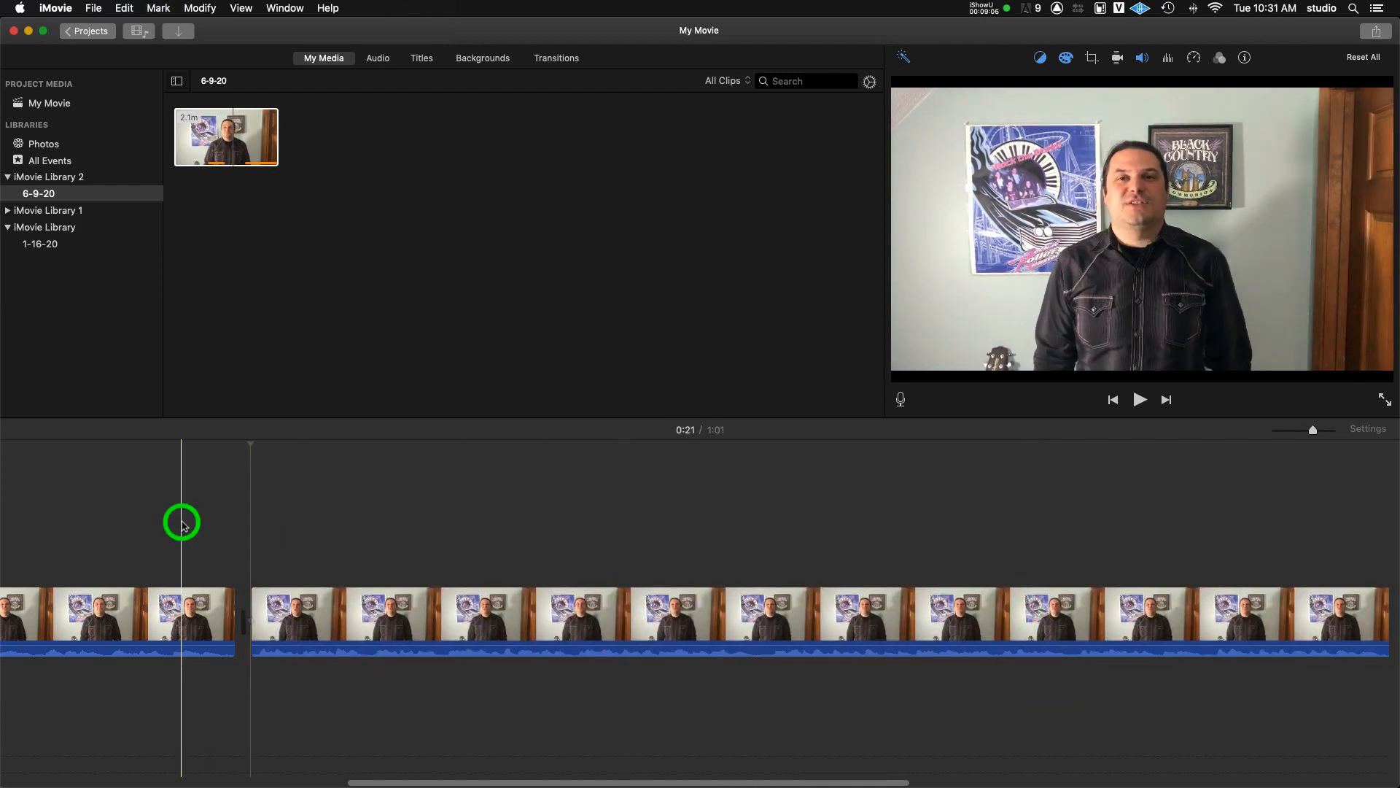
key(space)
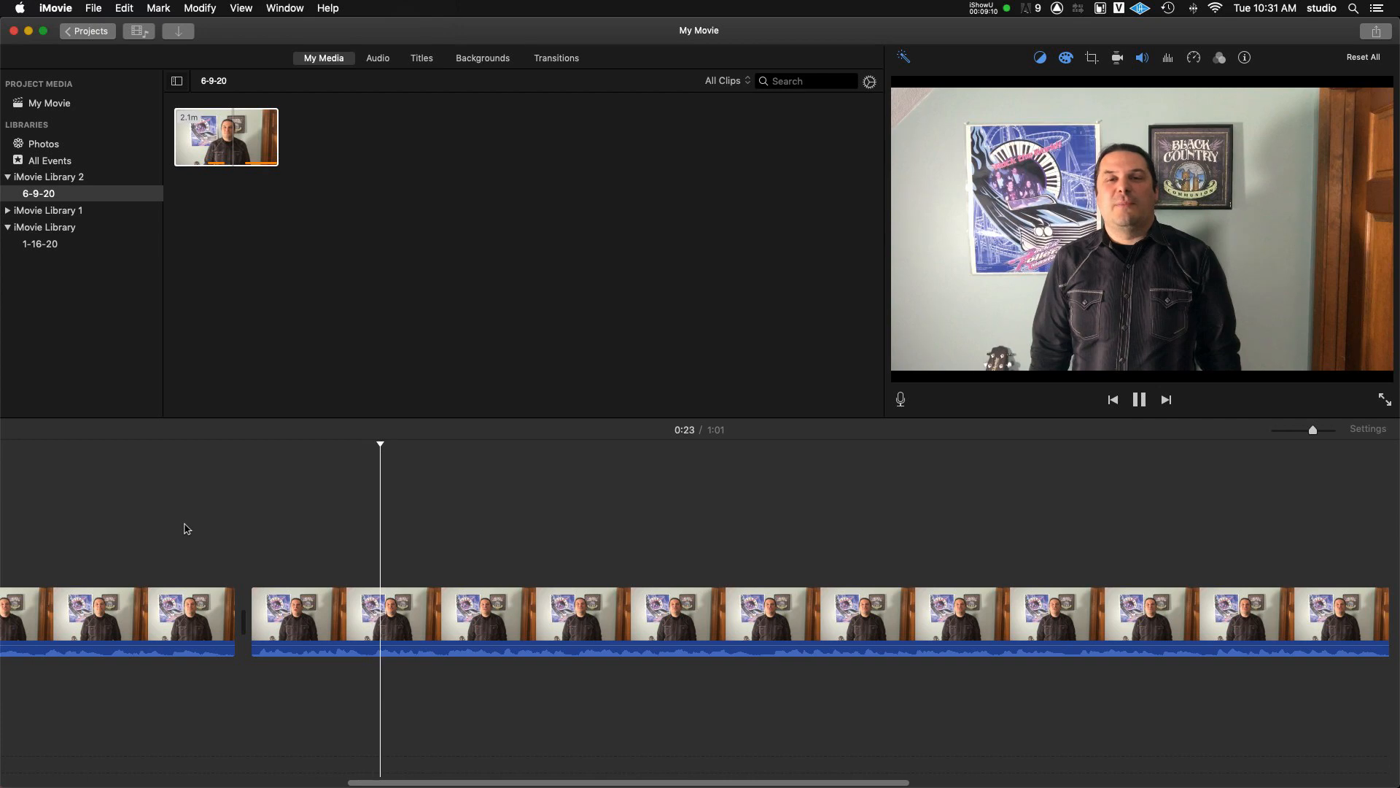
key(space)
scroll(233, 536, left, 2)
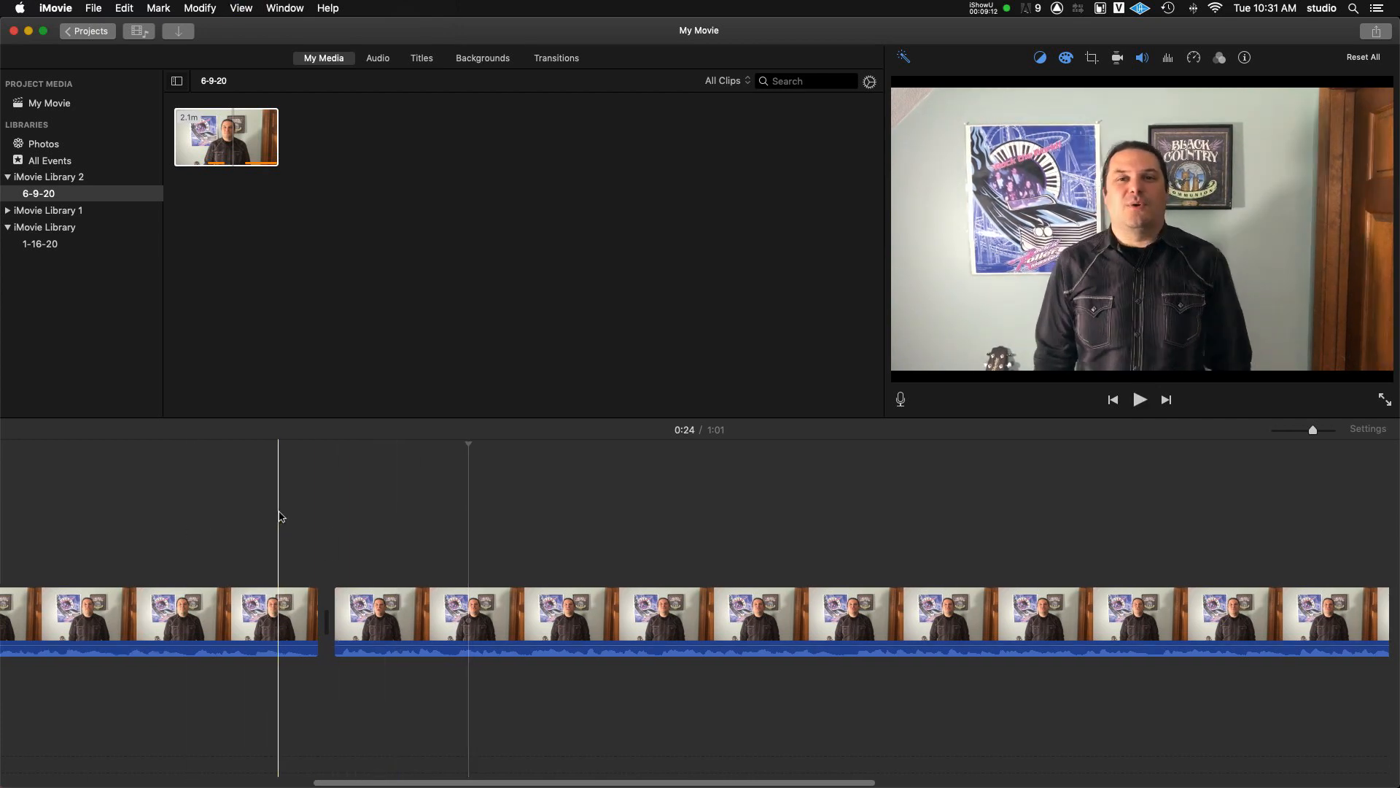
key(space)
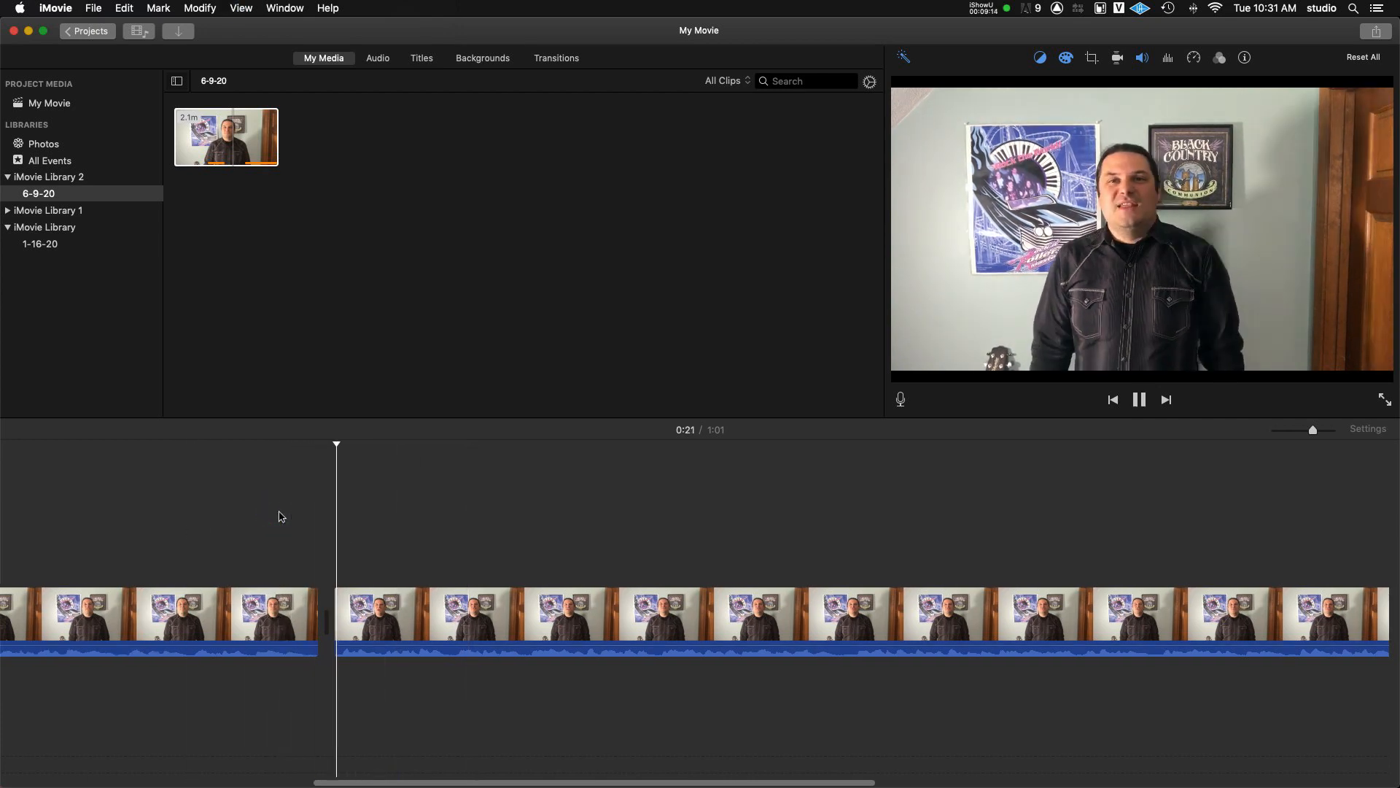
key(space)
Select both clips around the 0:21 cut and add a Cross Dissolve transition between them.
drag(380, 444, 326, 450)
drag(302, 501, 366, 634)
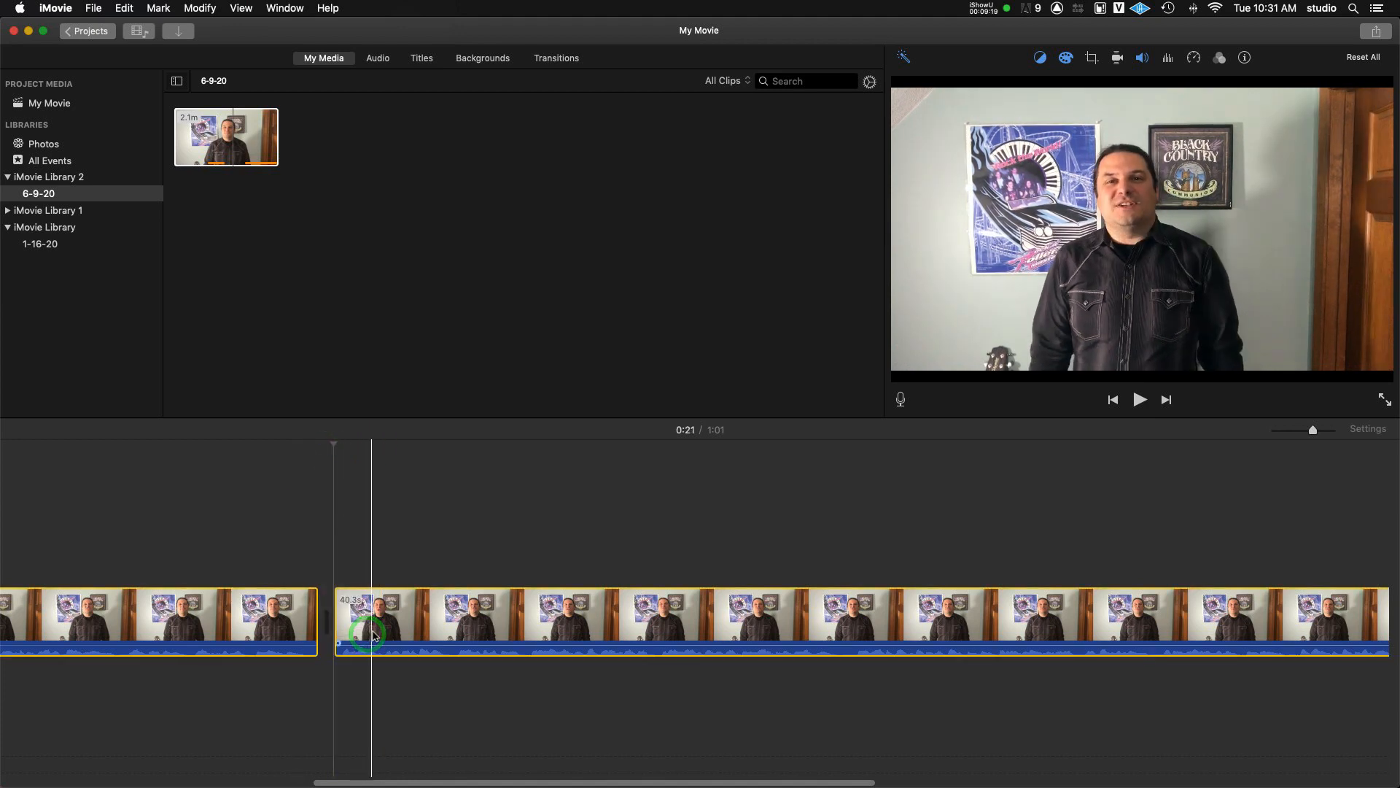
key(super+t)
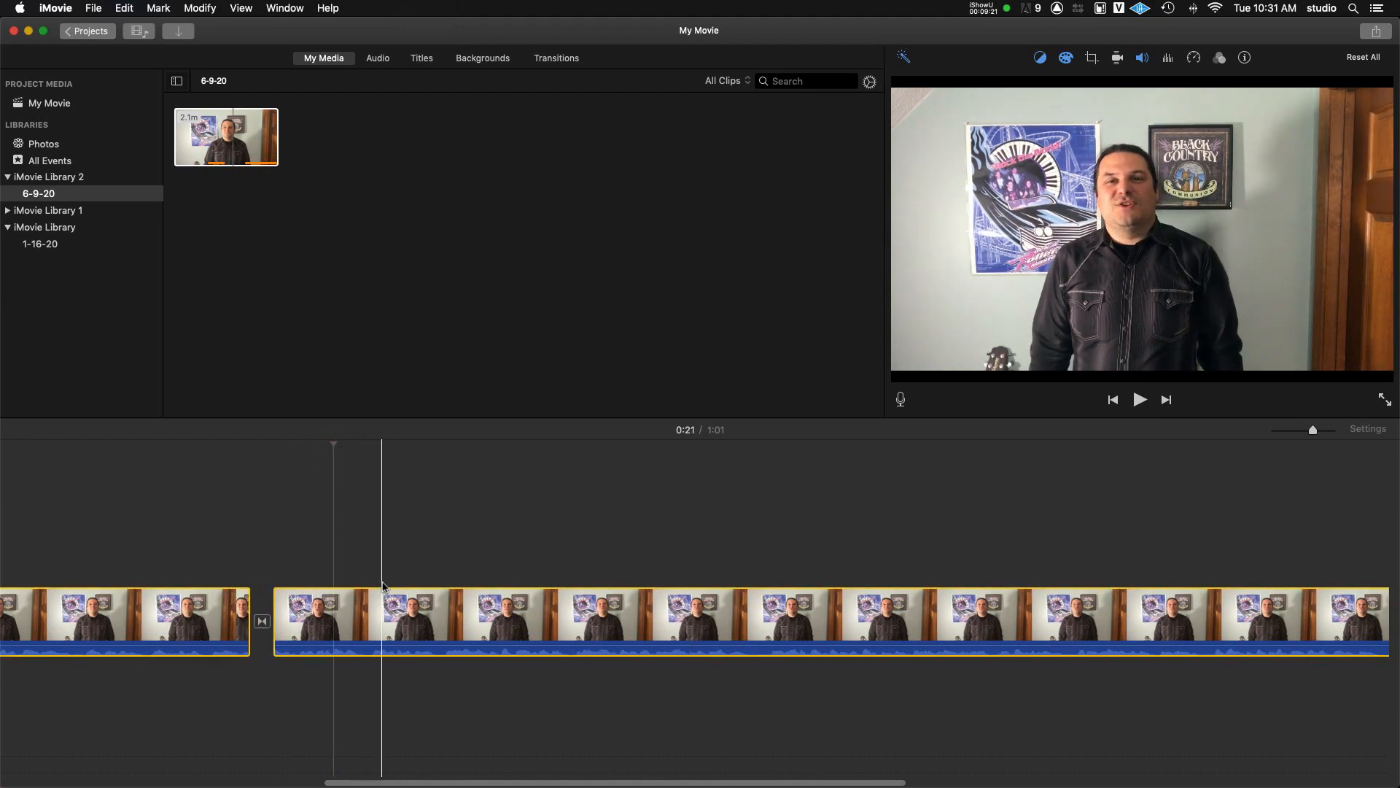
Set the Cross Dissolve duration between the two clips to 0.1 s and apply it.
click(262, 620)
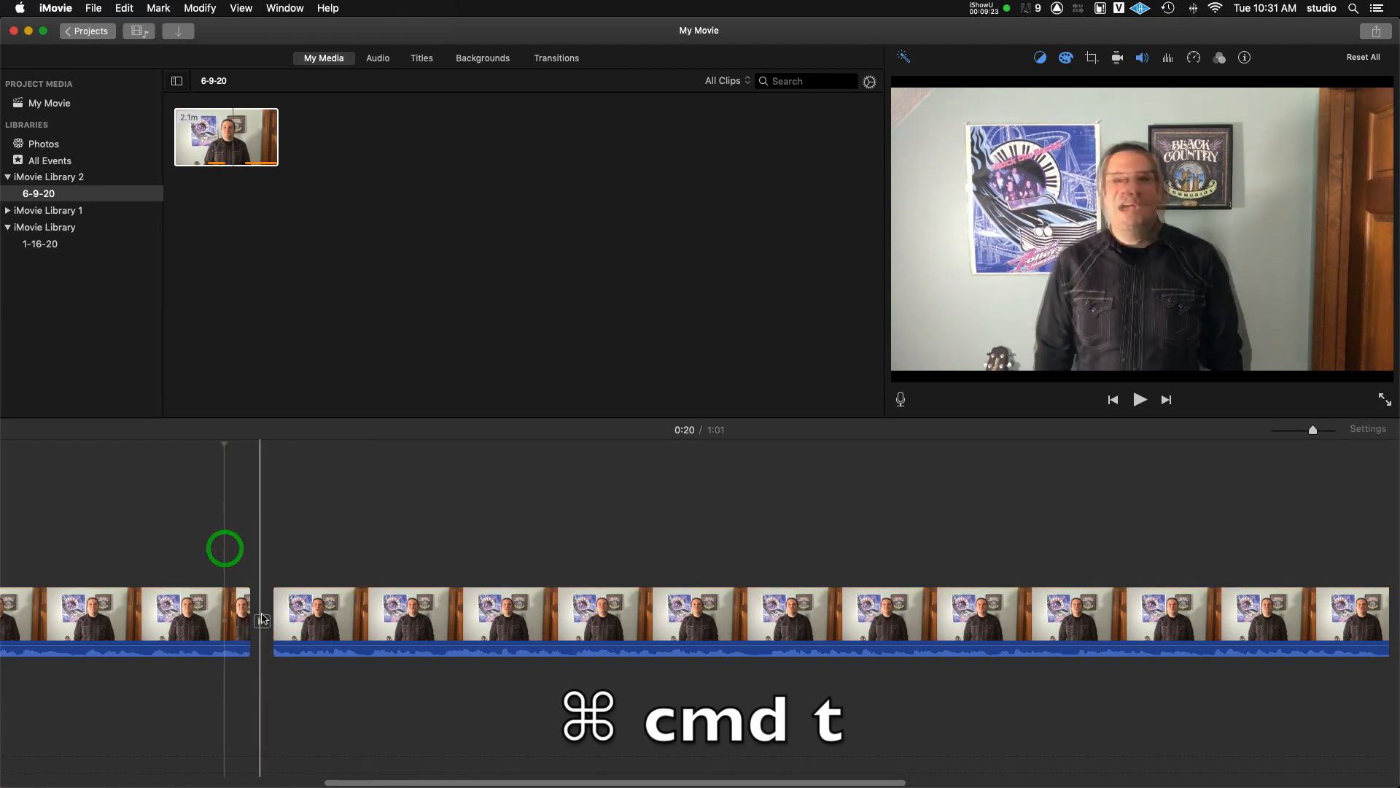
double_click(262, 621)
click(278, 520)
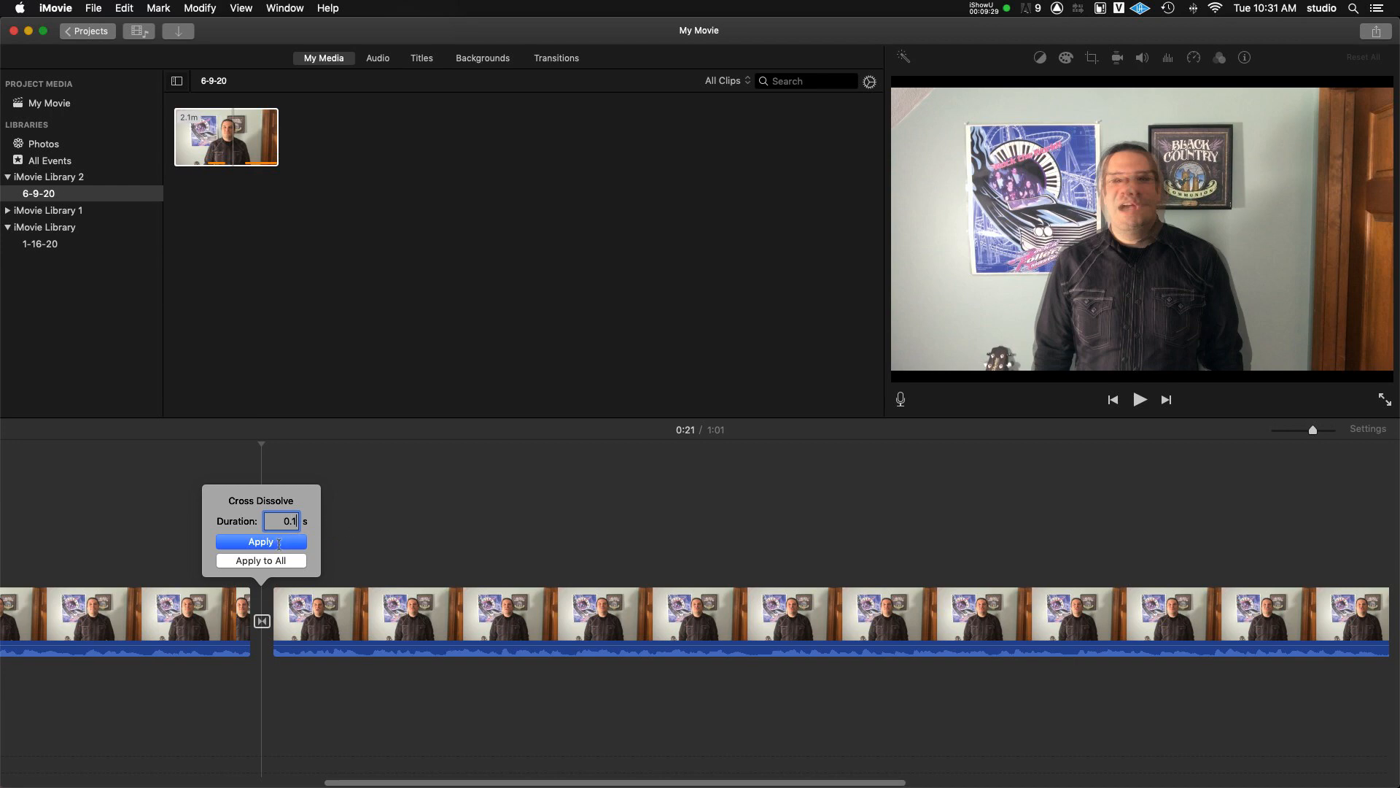
click(261, 542)
Play back the shortened transition twice, starting from about 0:20.
click(242, 545)
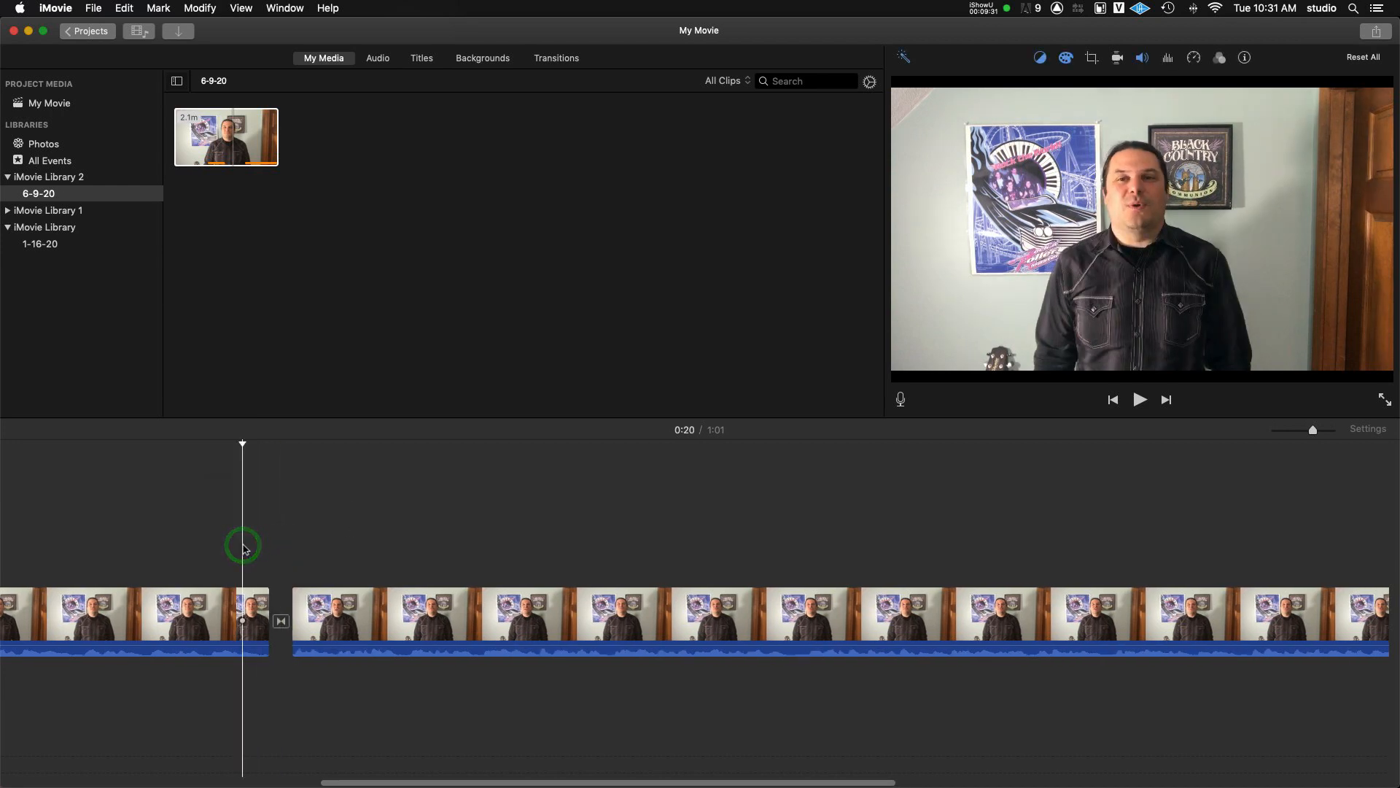
key(space)
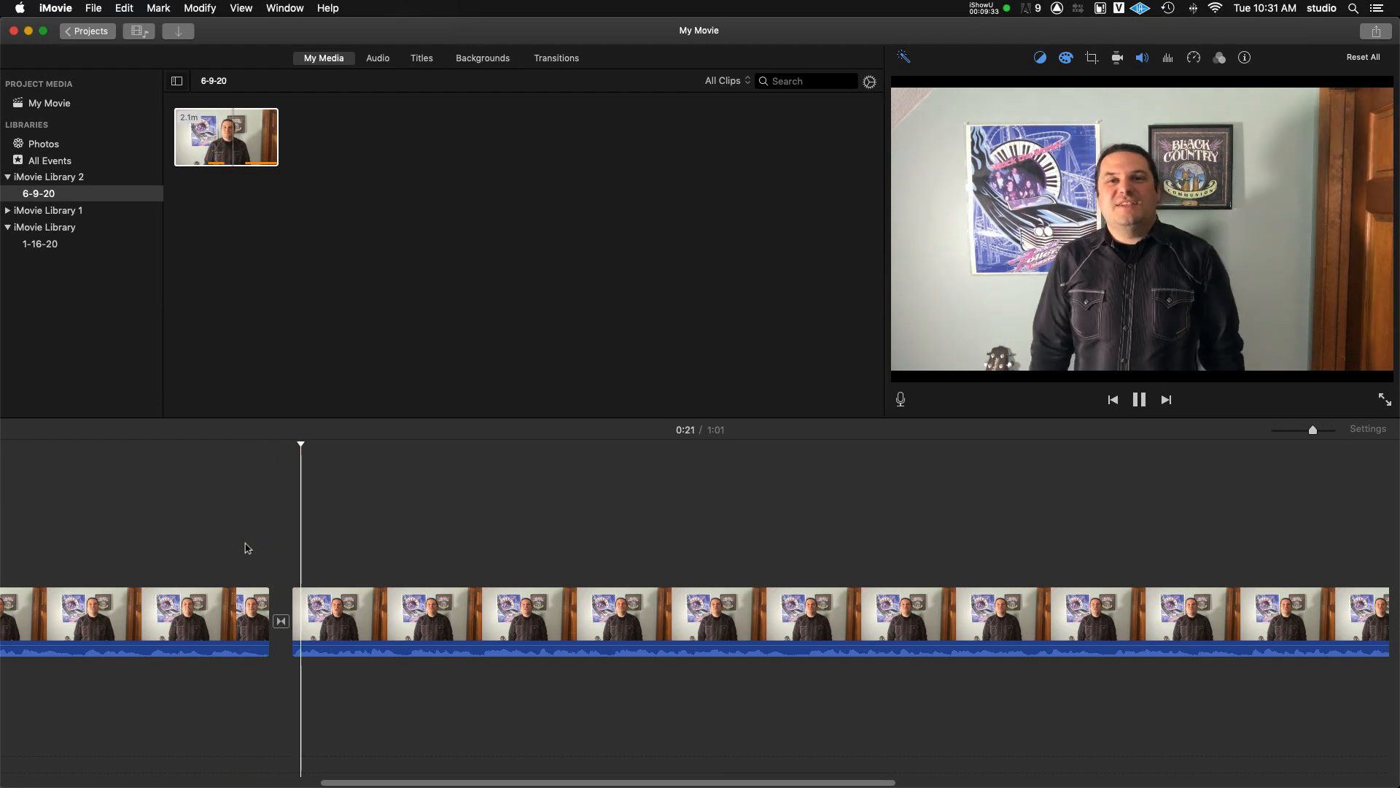
click(228, 537)
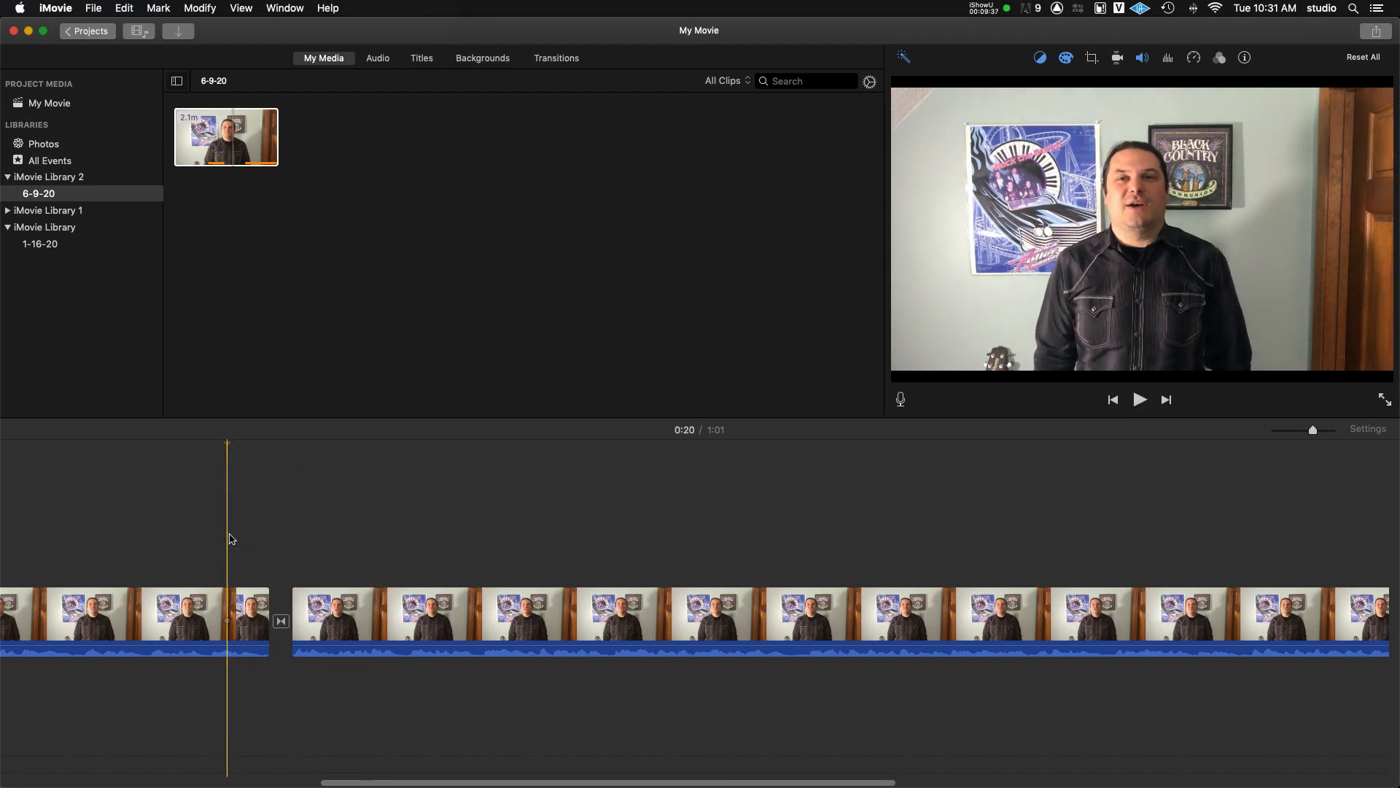
key(space)
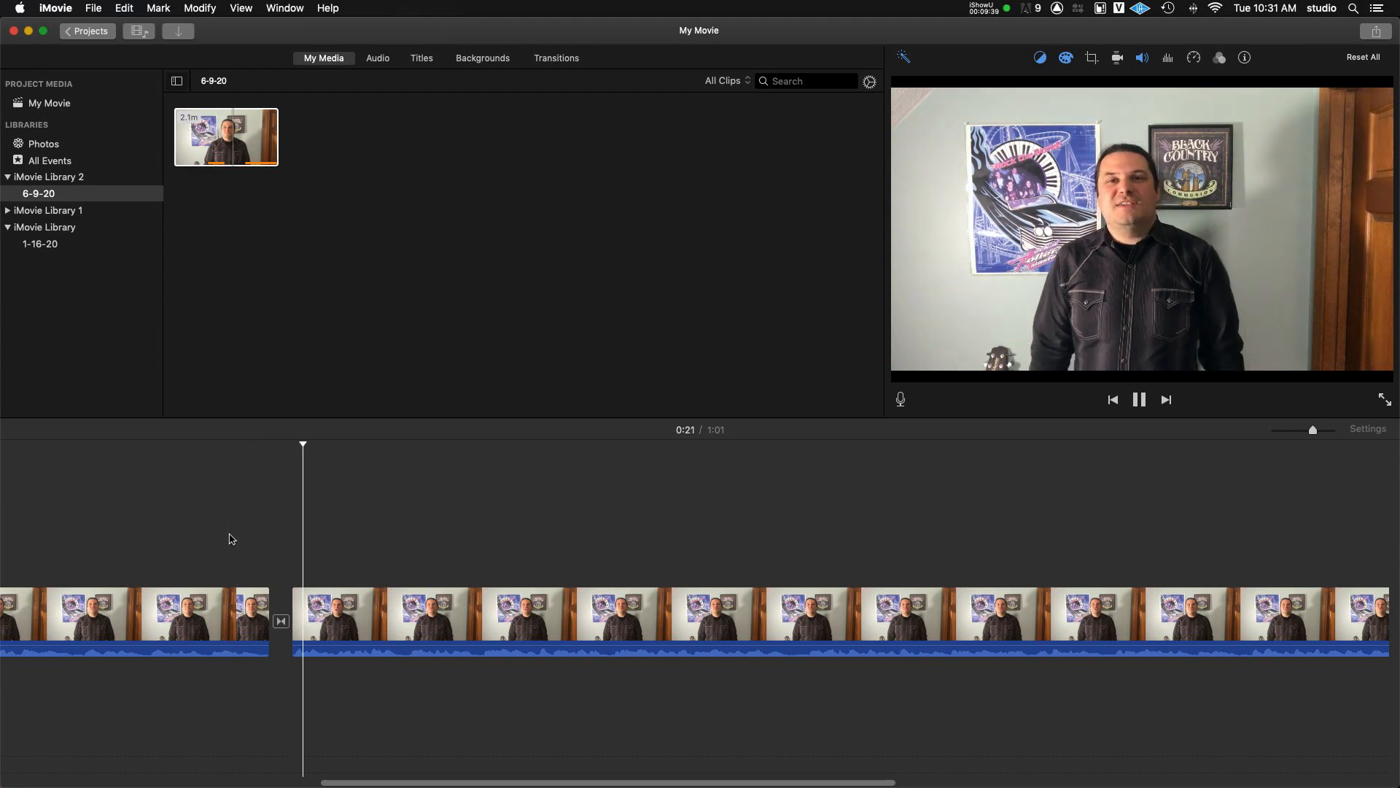
key(space)
Undo the Cross Dissolve between the two clips and replay the plain cut from about 0:20.
key(super+z)
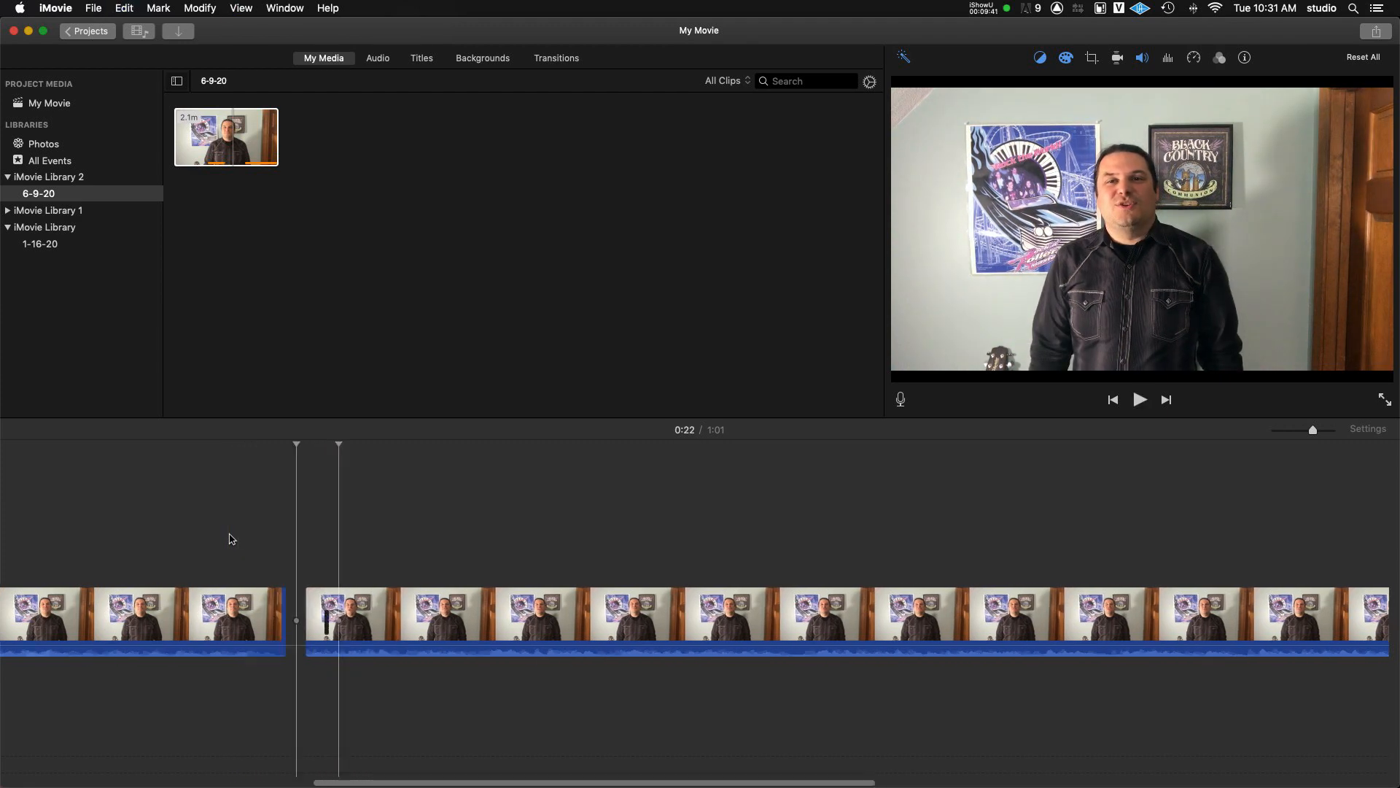
click(229, 536)
key(space)
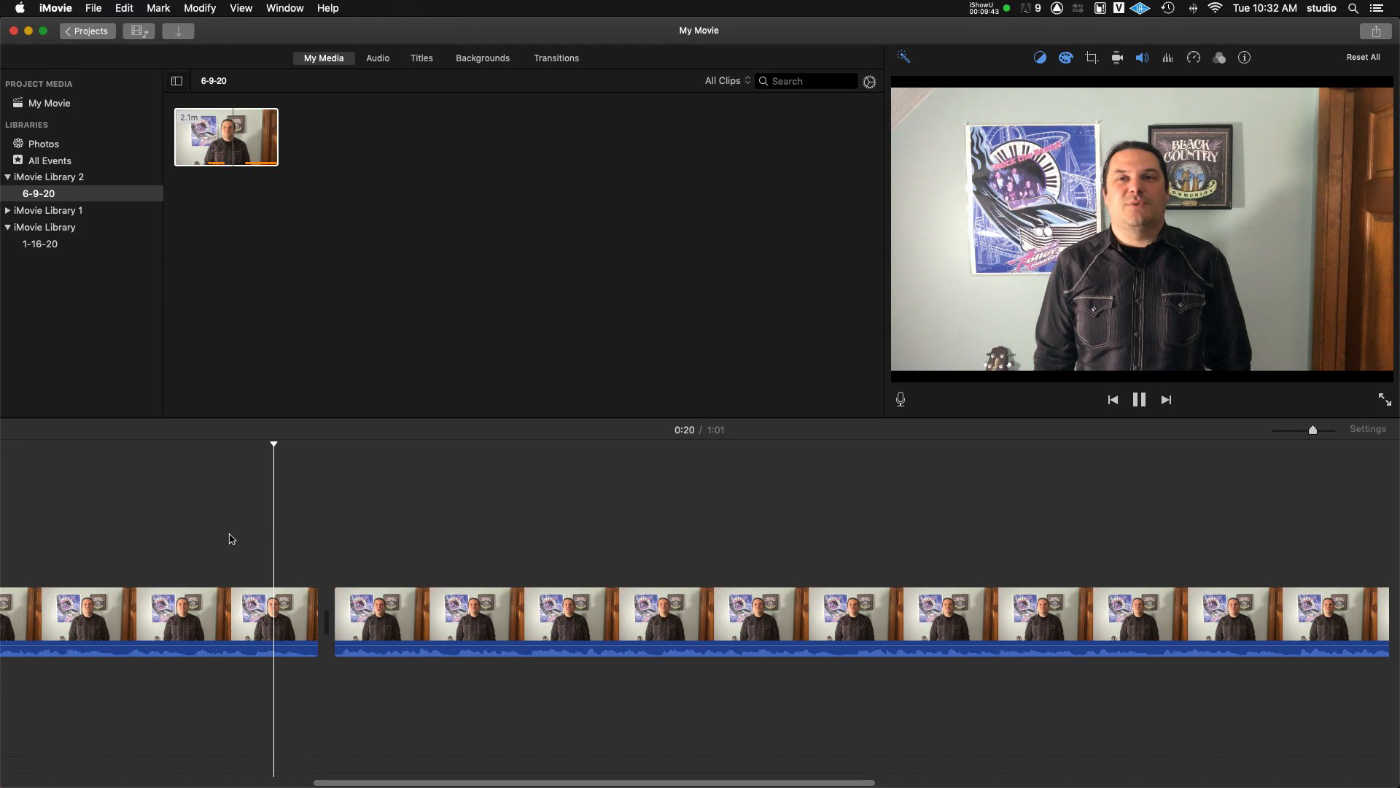
Stop playback and compare the framing of the two clips on either side of the 0:21 cut.
key(space)
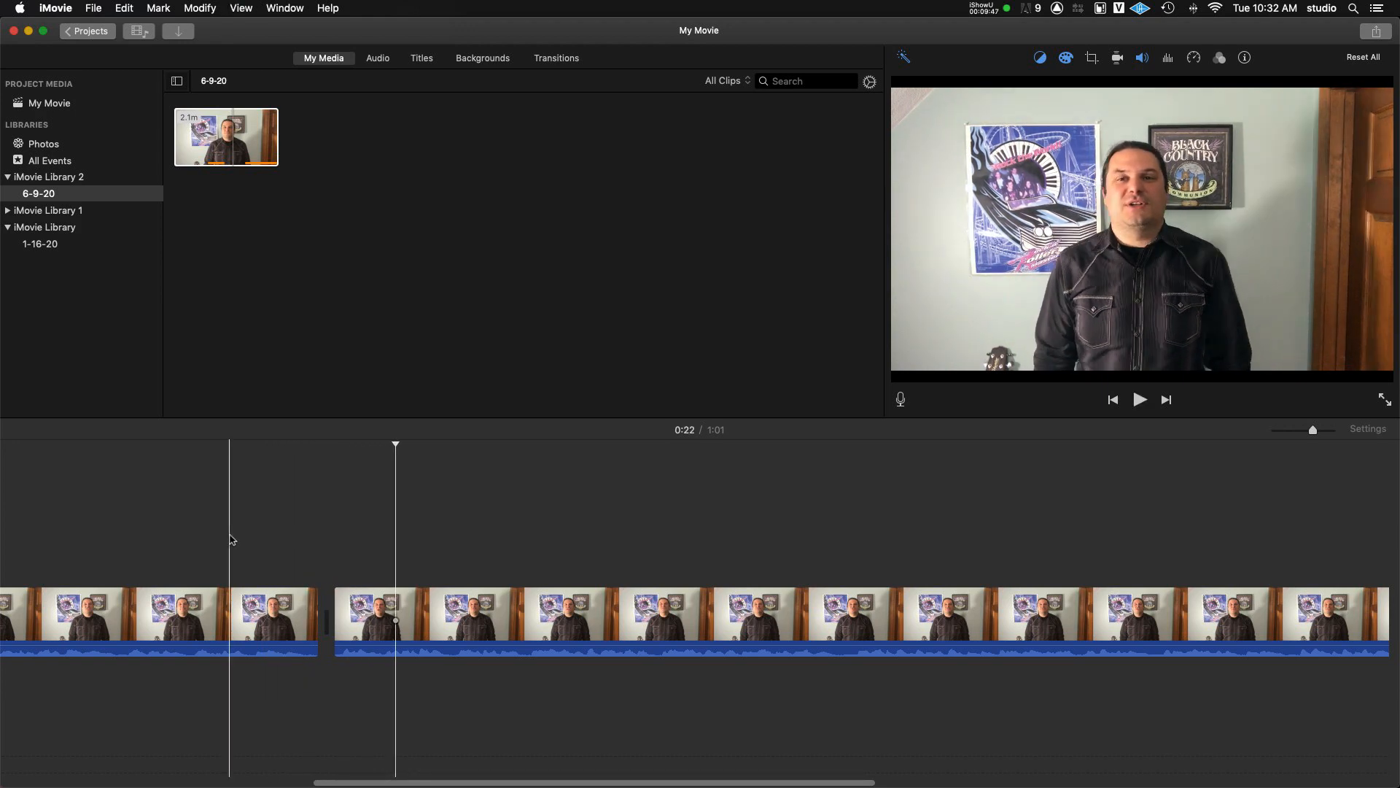
scroll(458, 544, right, 5)
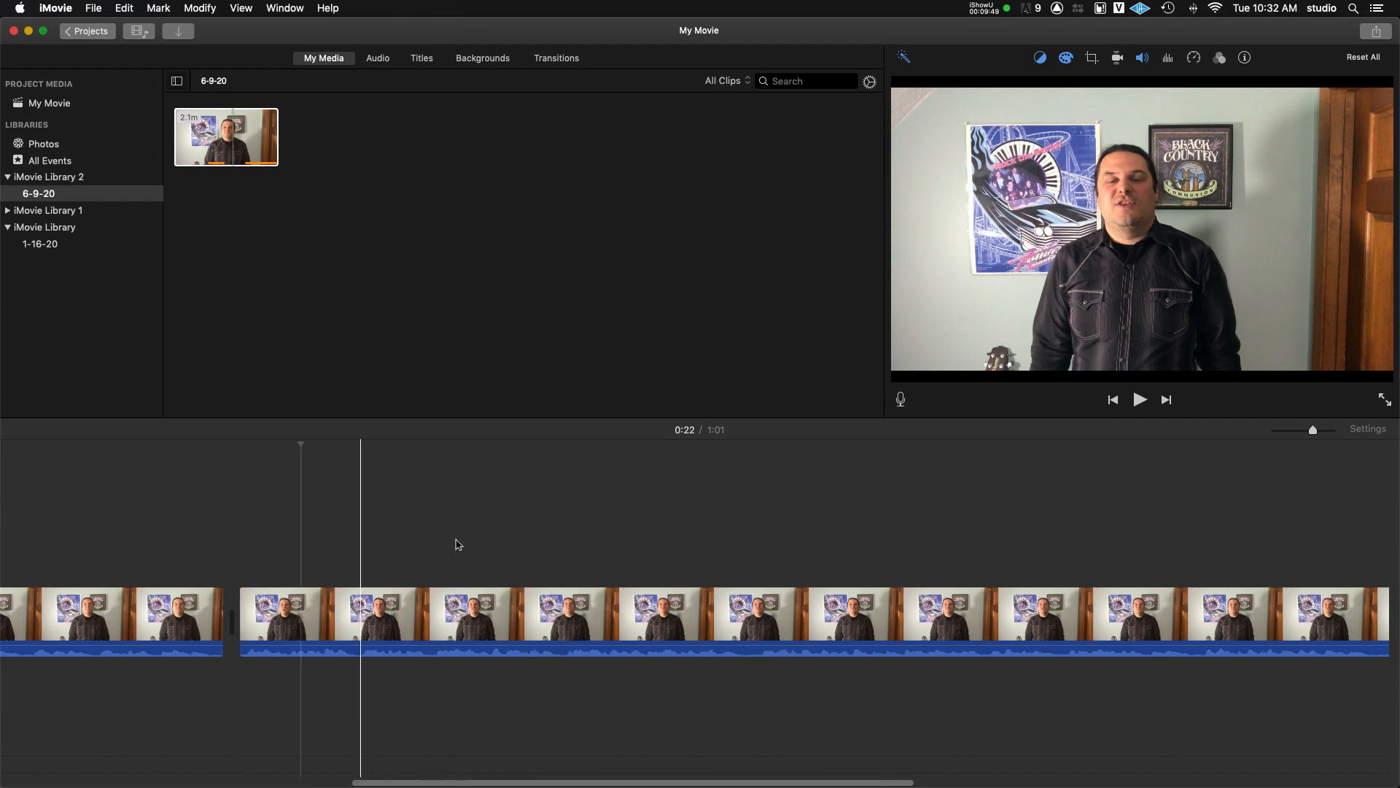
scroll(458, 545, left, 7)
click(509, 604)
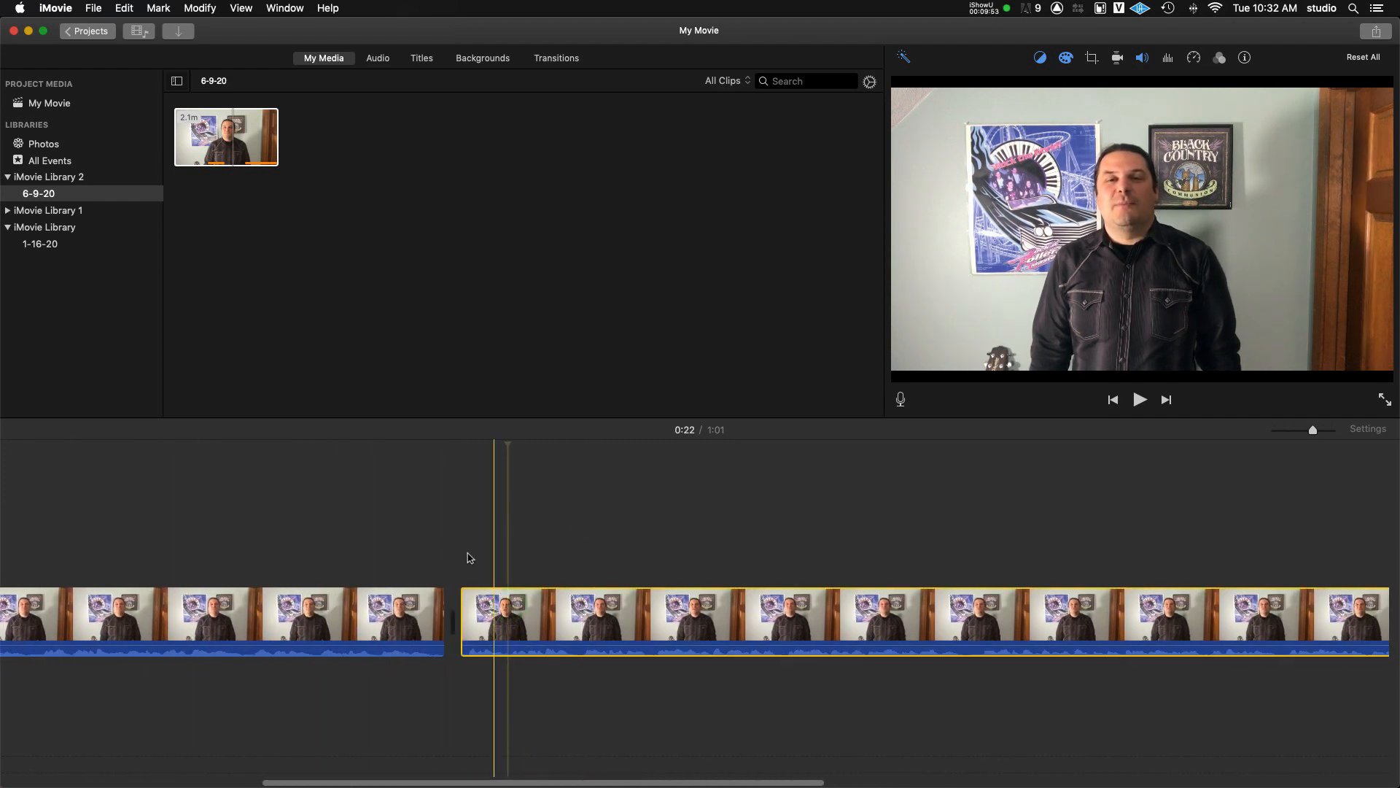
click(396, 598)
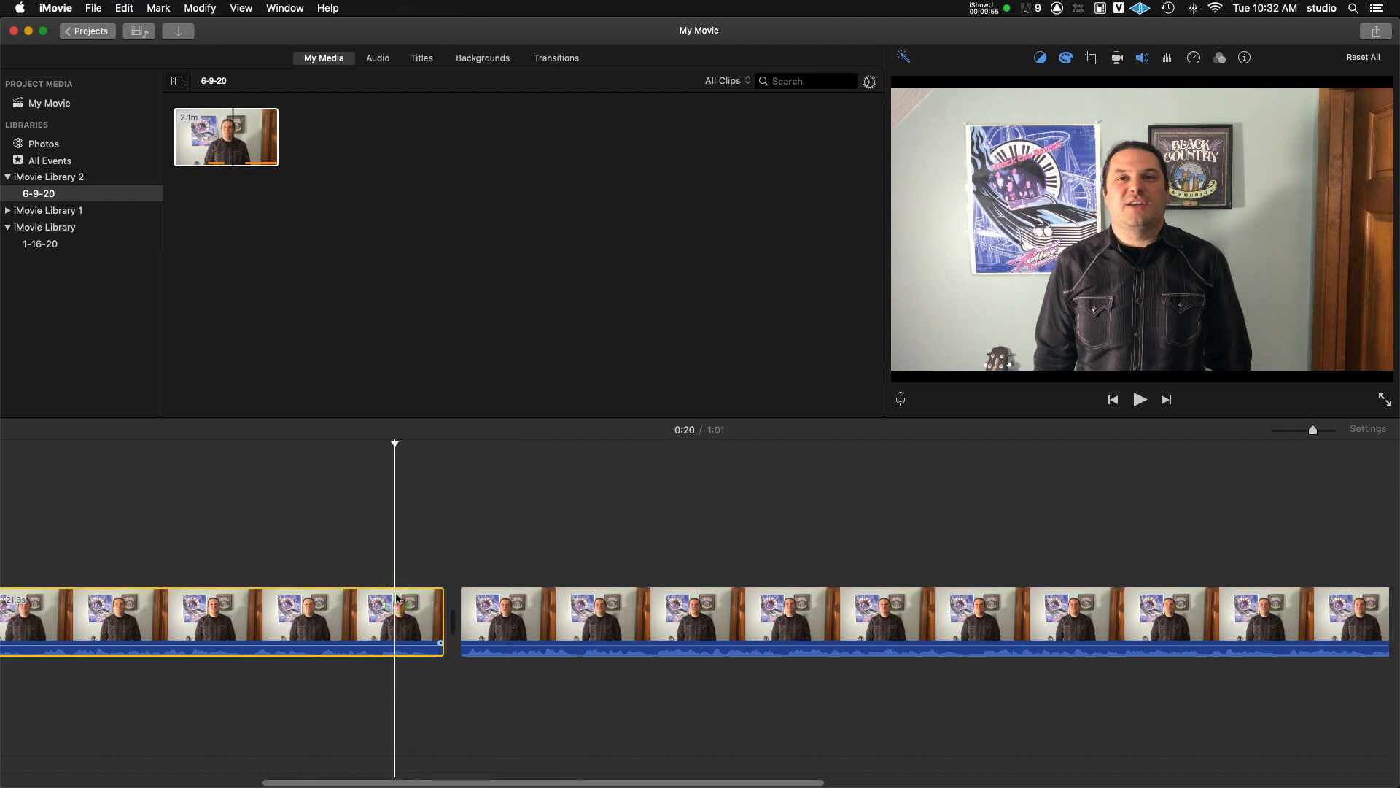
Apply Crop to Fill to the clip after the 0:21 cut, with a tighter frame around the speaker's head and chest.
click(527, 604)
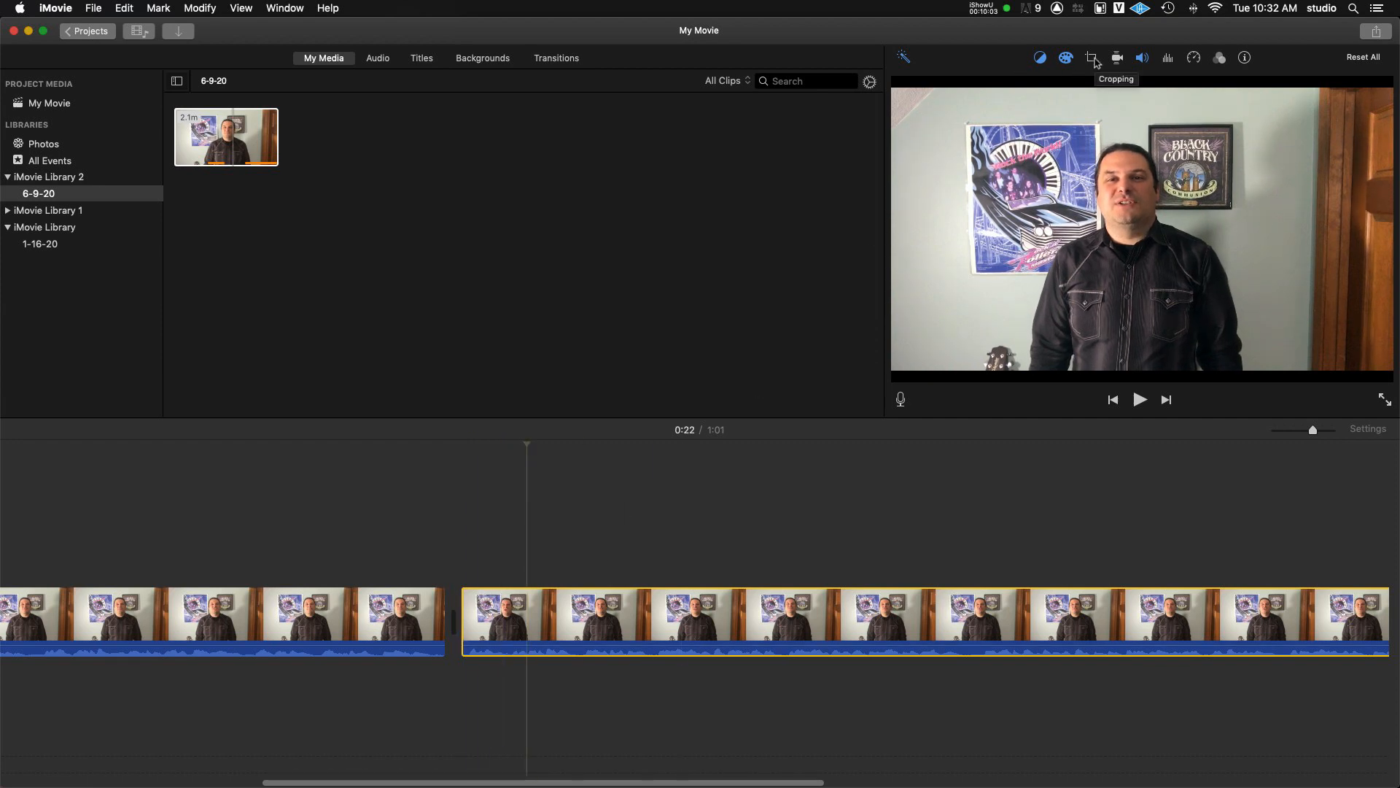
click(1092, 59)
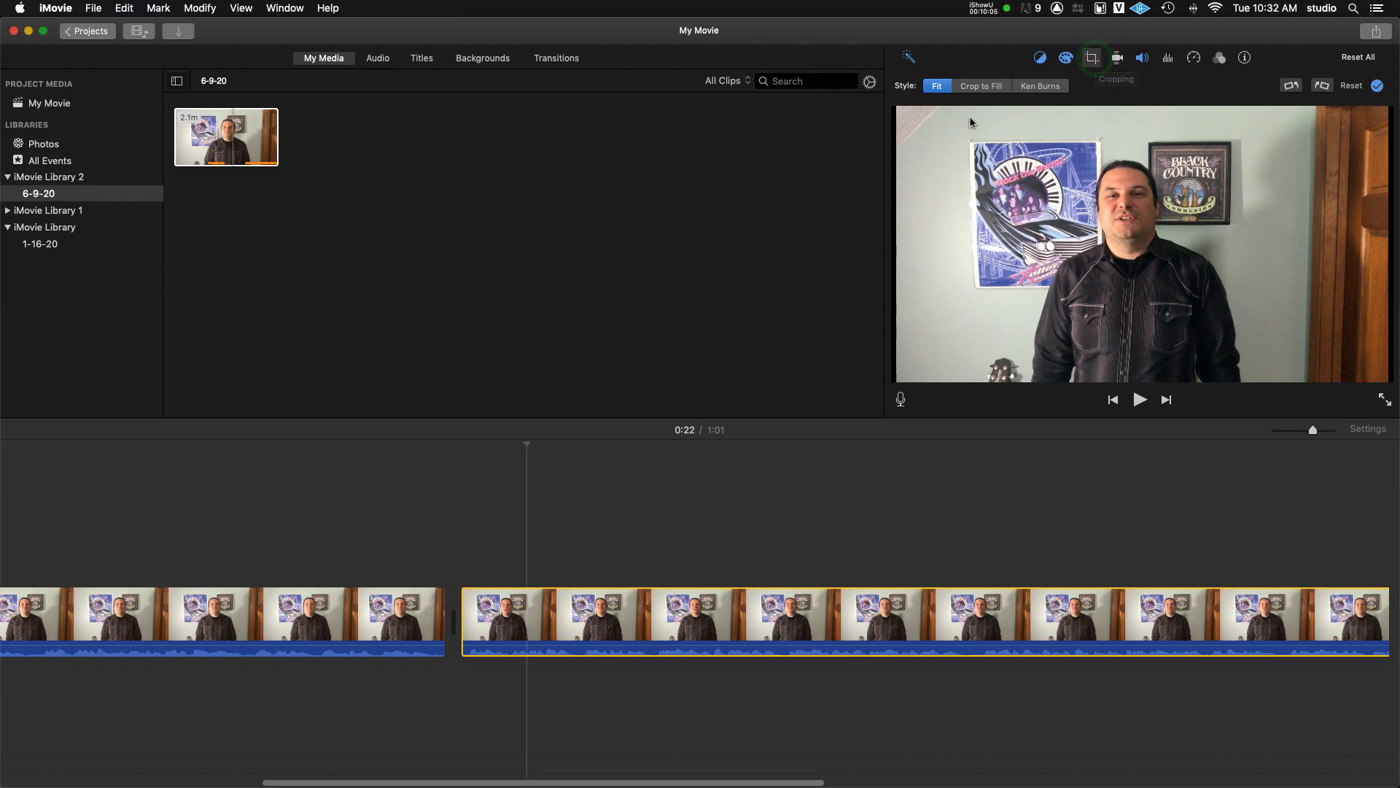
click(982, 87)
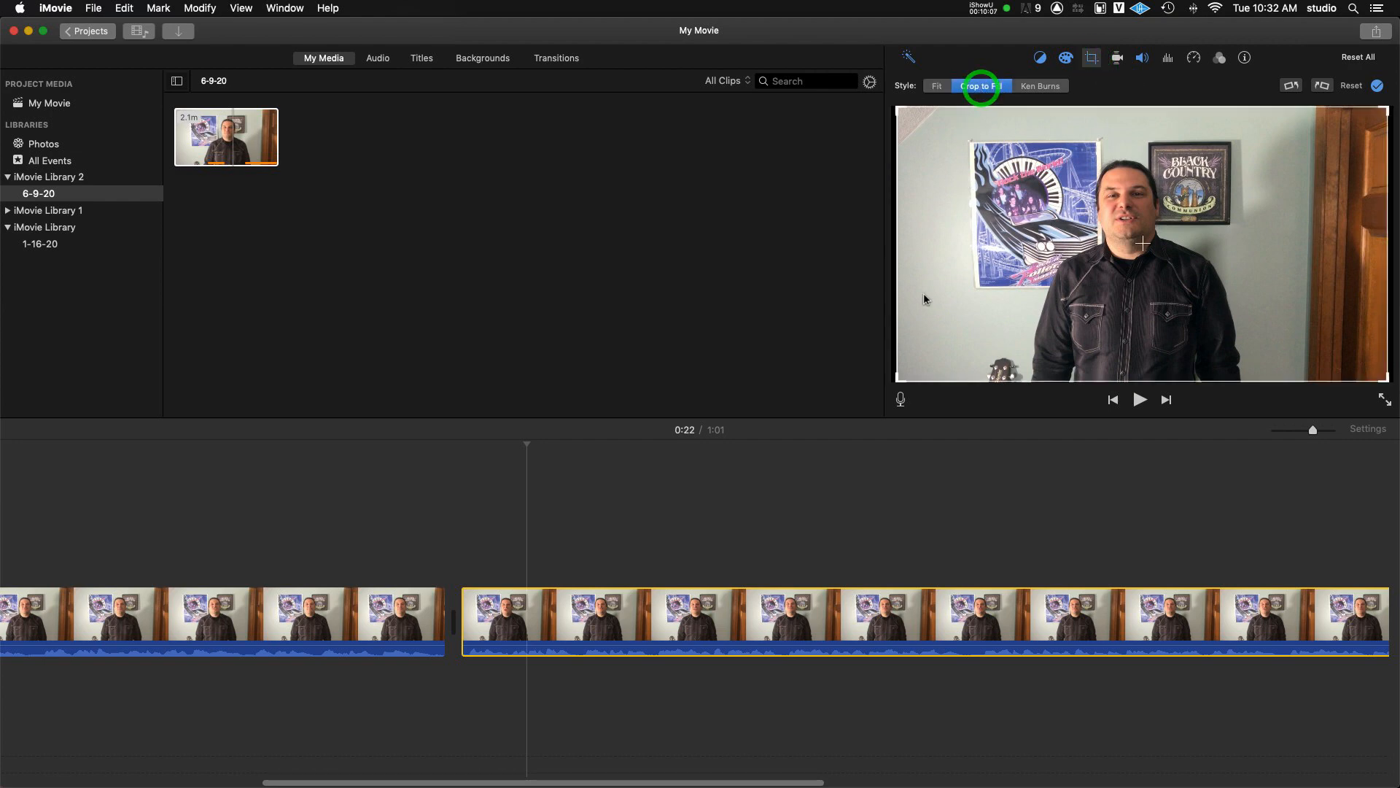
drag(901, 378, 1005, 318)
drag(1167, 274, 1116, 283)
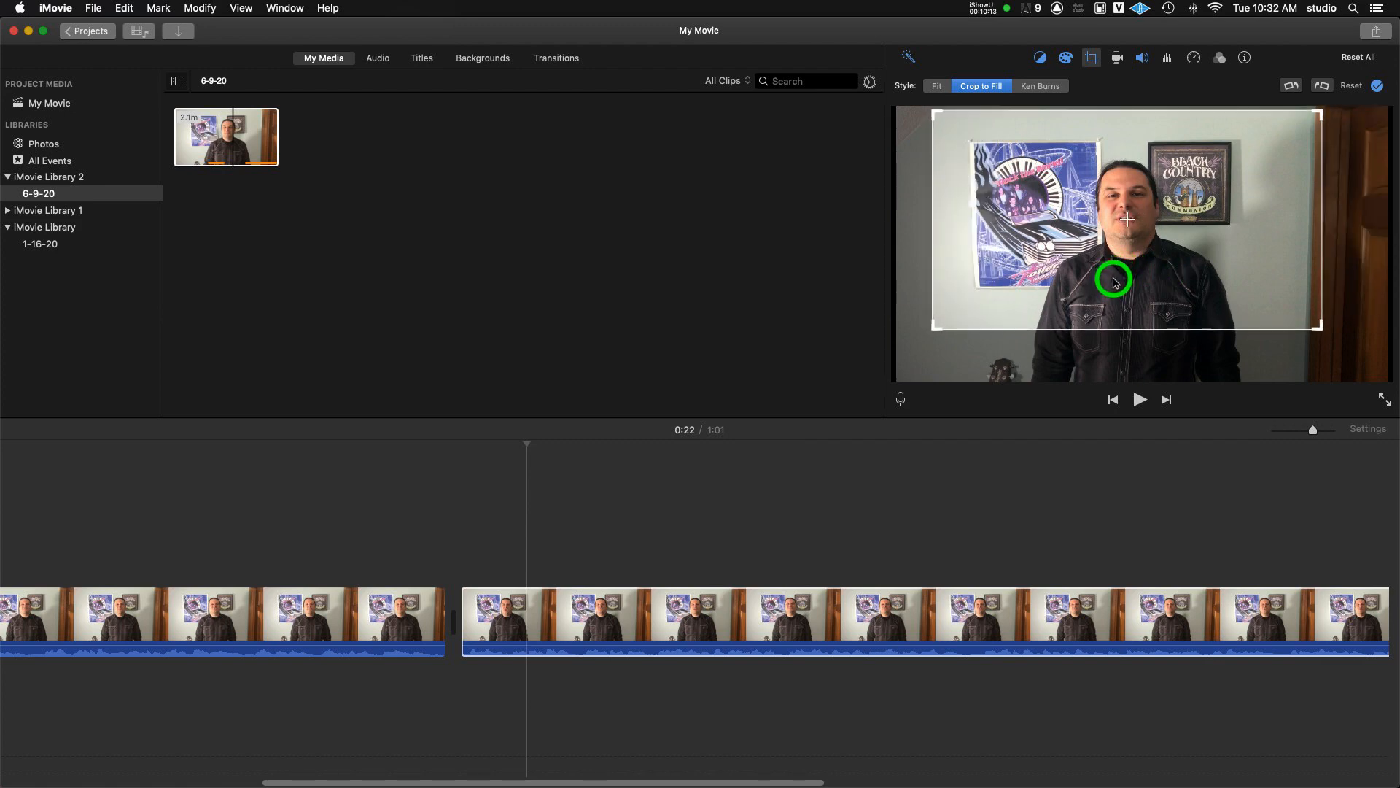
click(1377, 87)
Play back across the 0:21 cut to check the jump from the wide shot to the cropped shot.
click(344, 507)
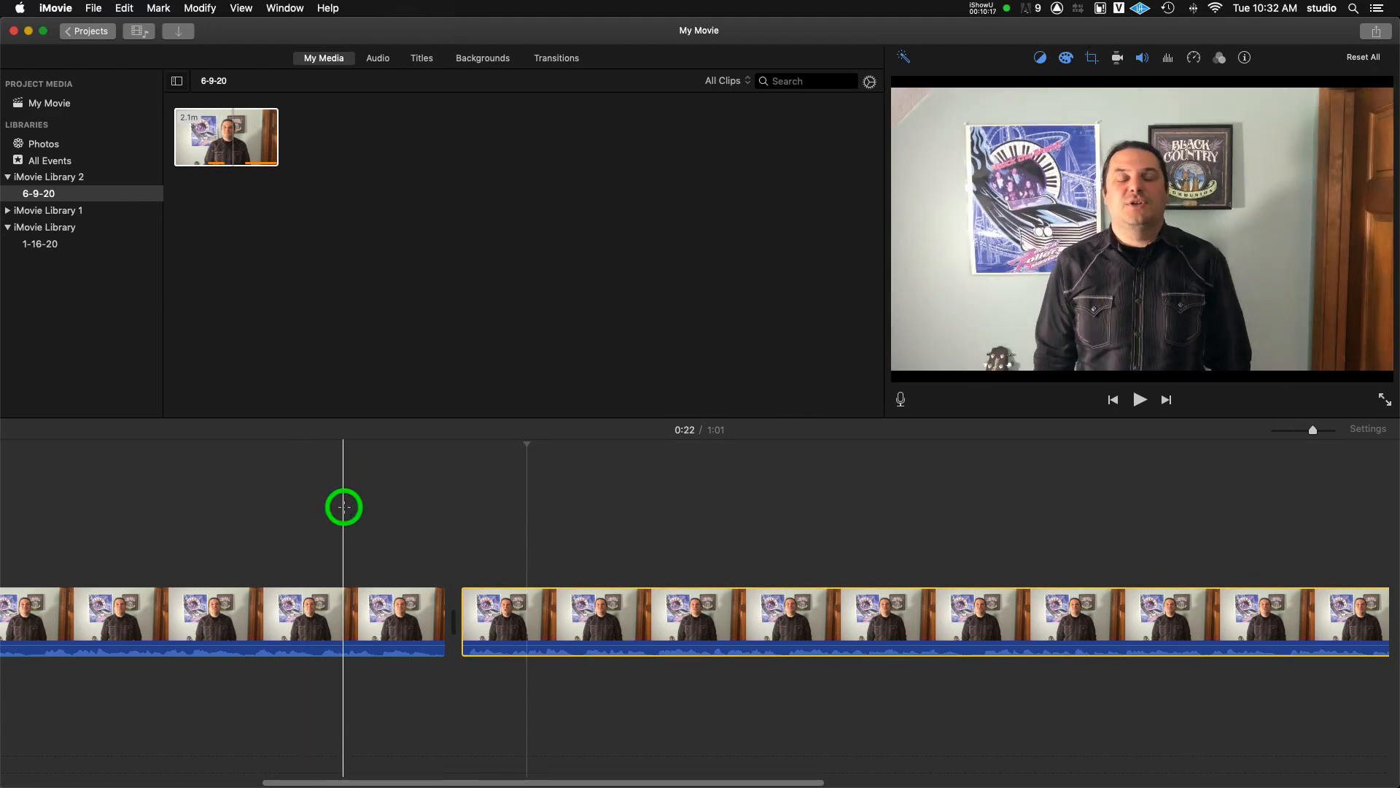
key(space)
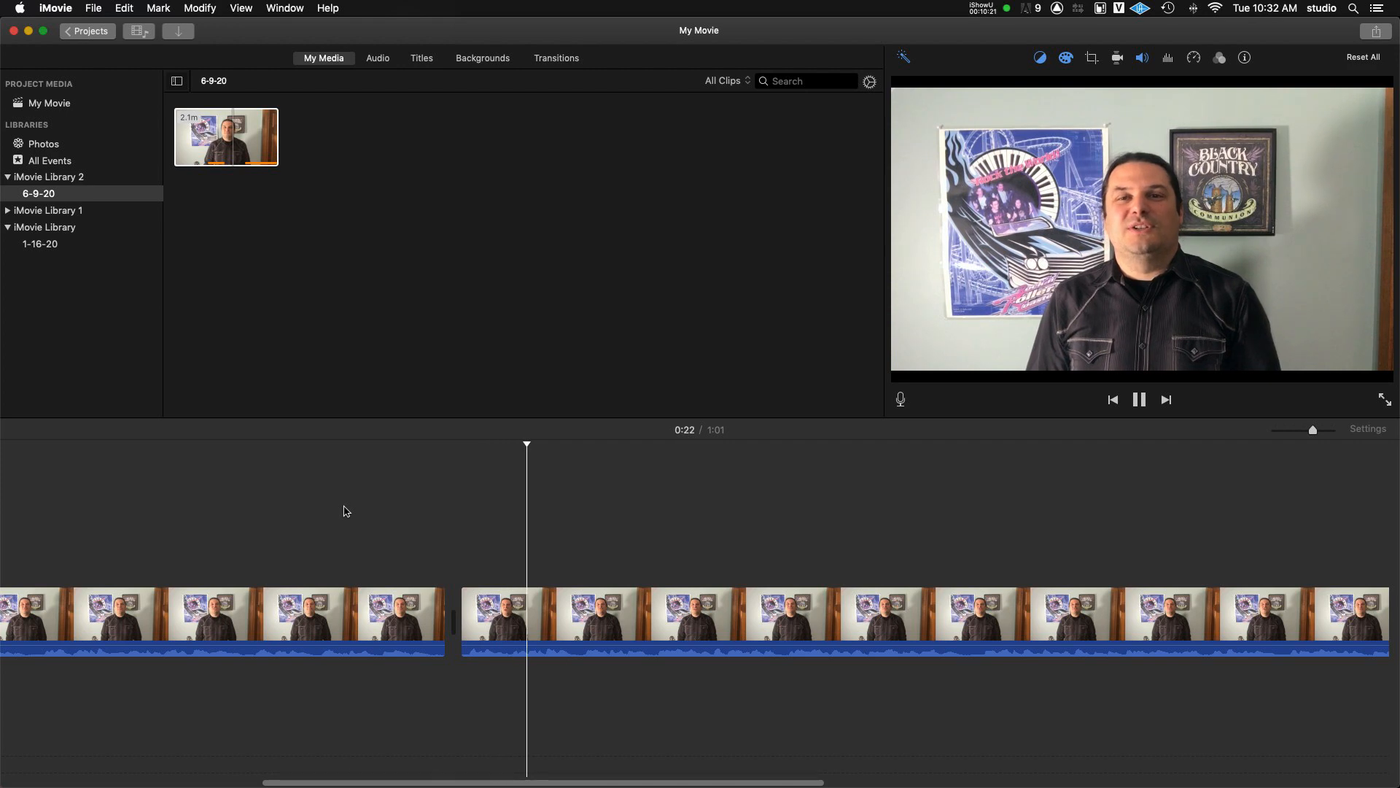
key(space)
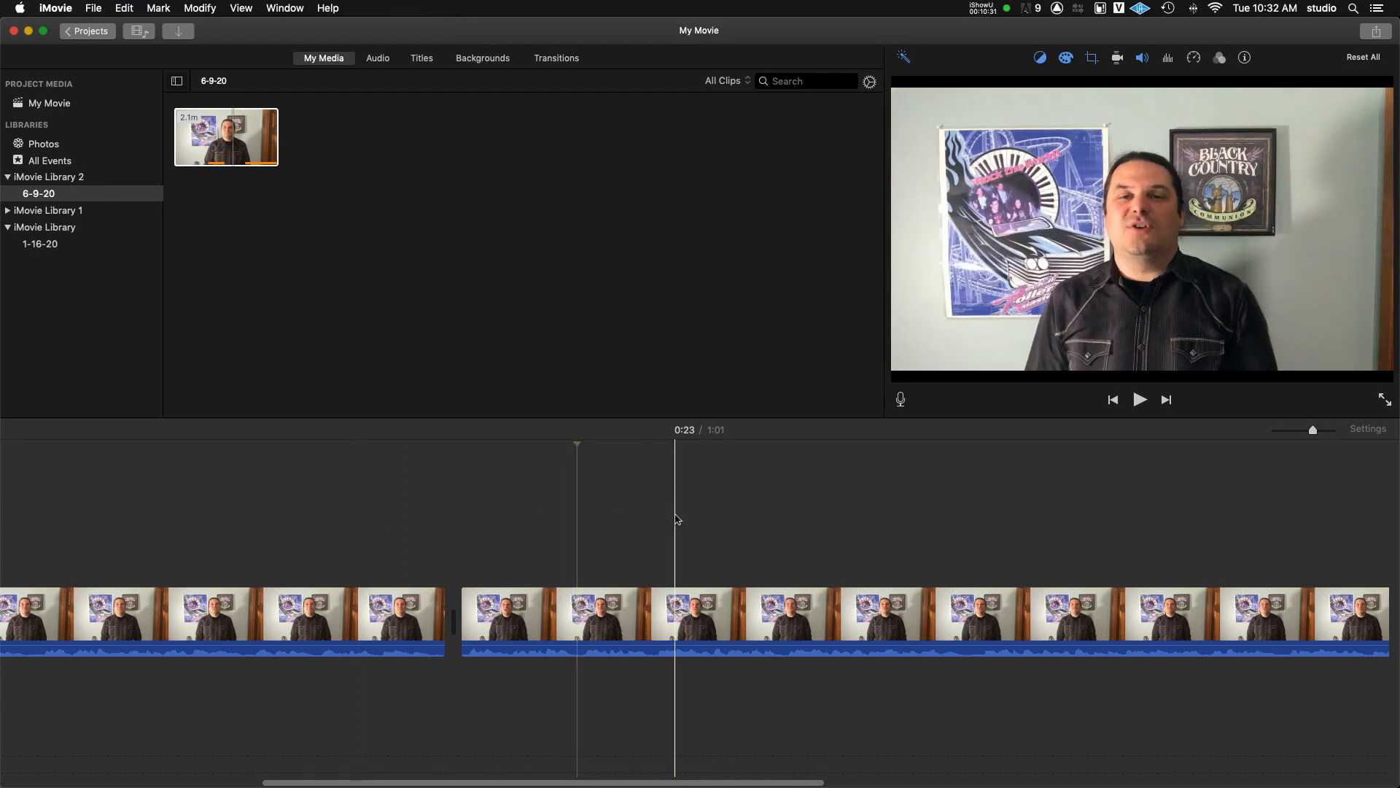
Play on through the second clip and split it at about 0:52, where the final take begins.
key(space)
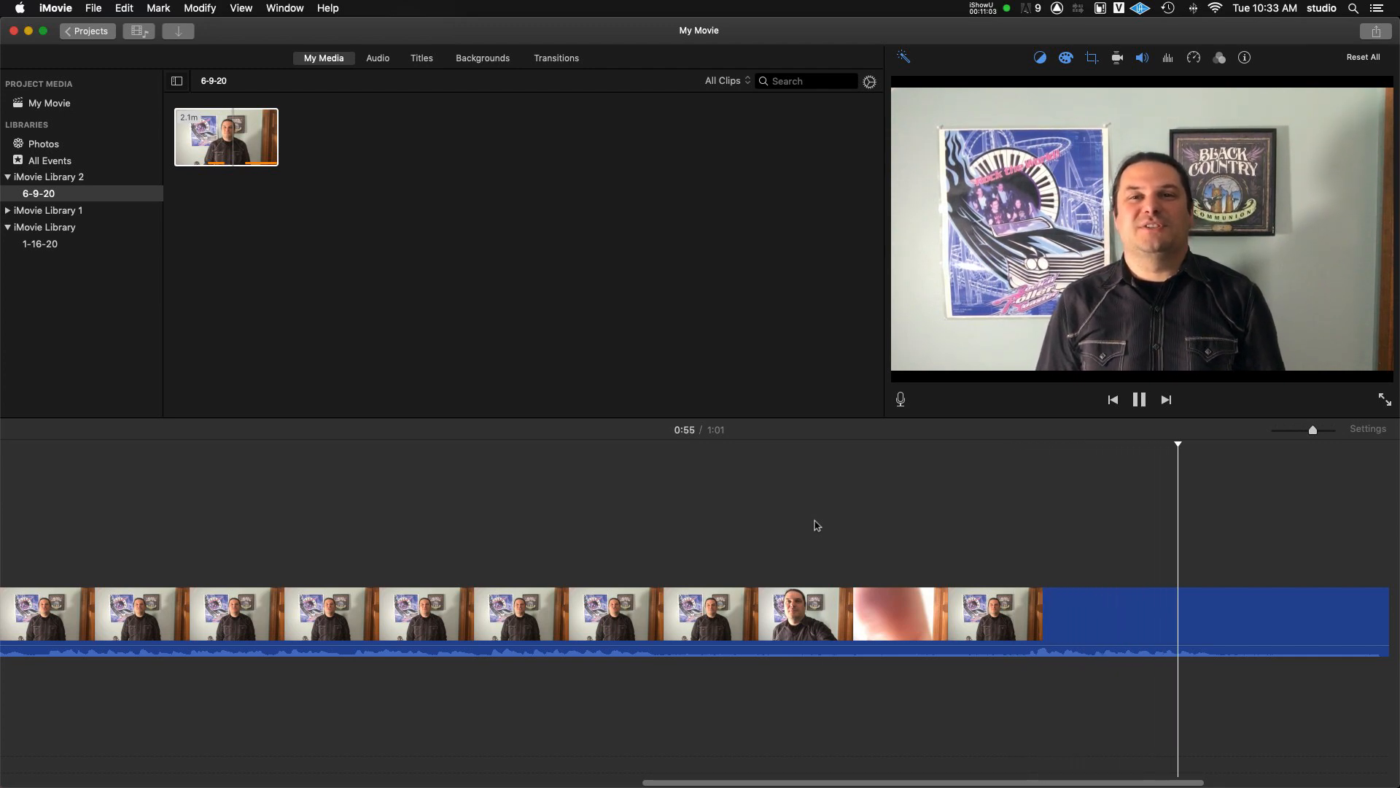
drag(1199, 449, 1028, 462)
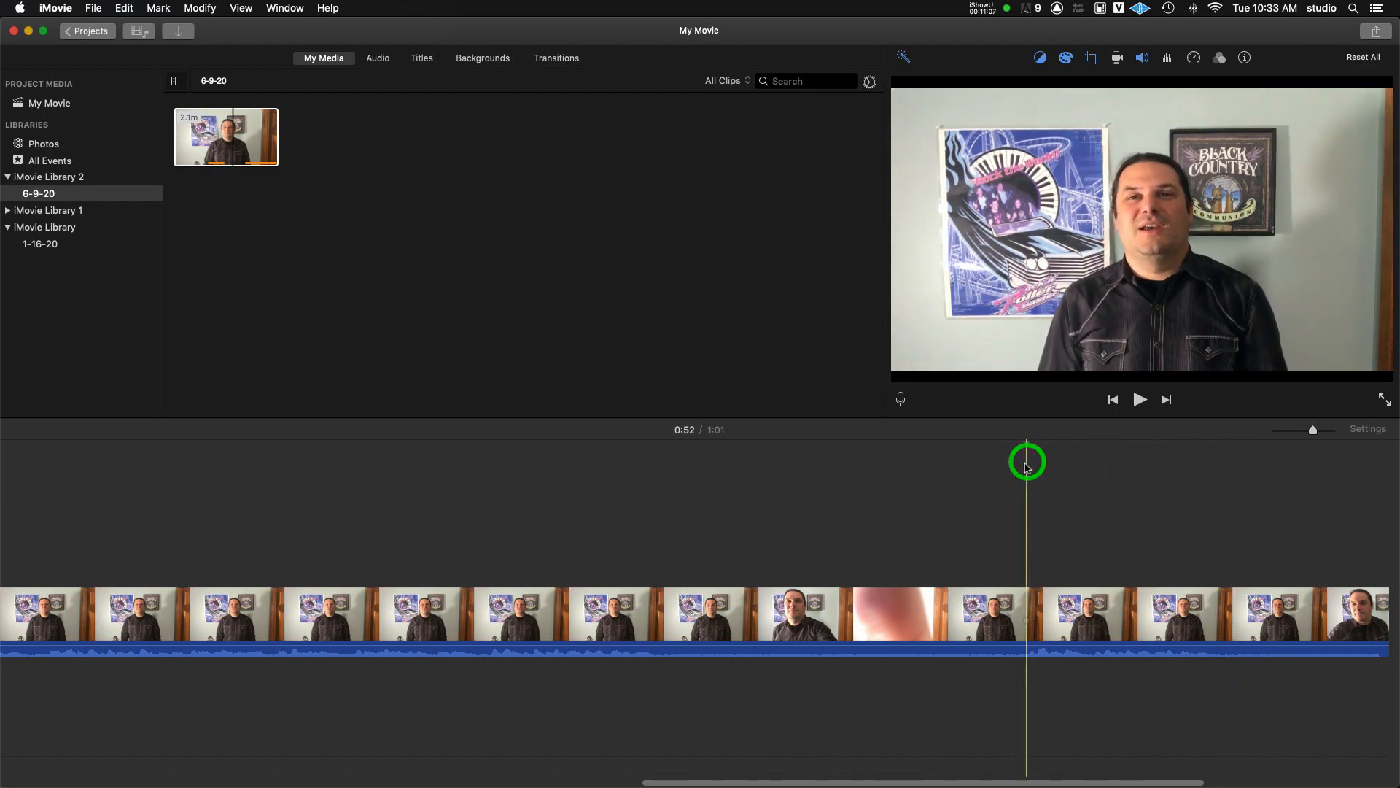
click(1031, 597)
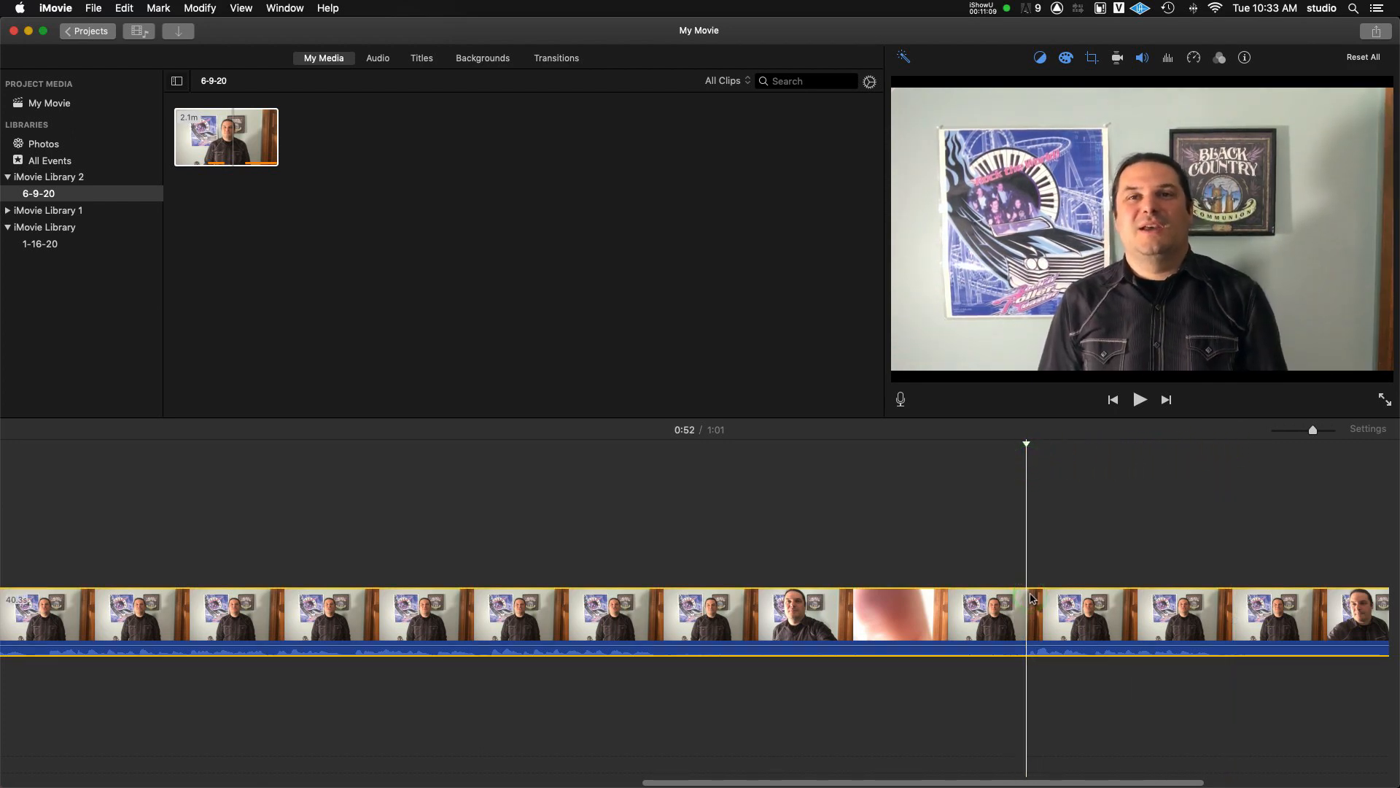
key(super+b)
Split the clip again at about 0:41 and delete the unwanted section between the two splits.
drag(1027, 445, 492, 478)
key(space)
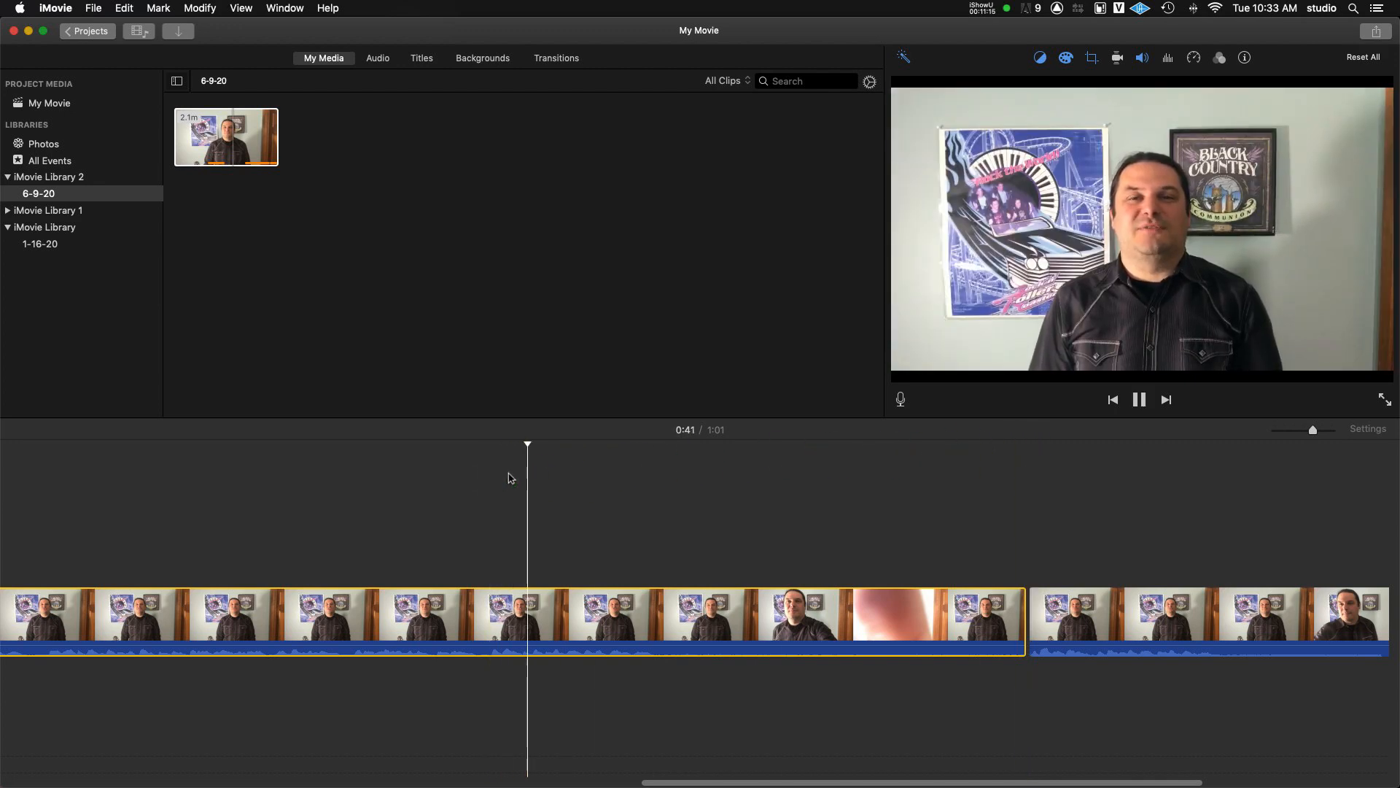
key(space)
drag(558, 445, 489, 454)
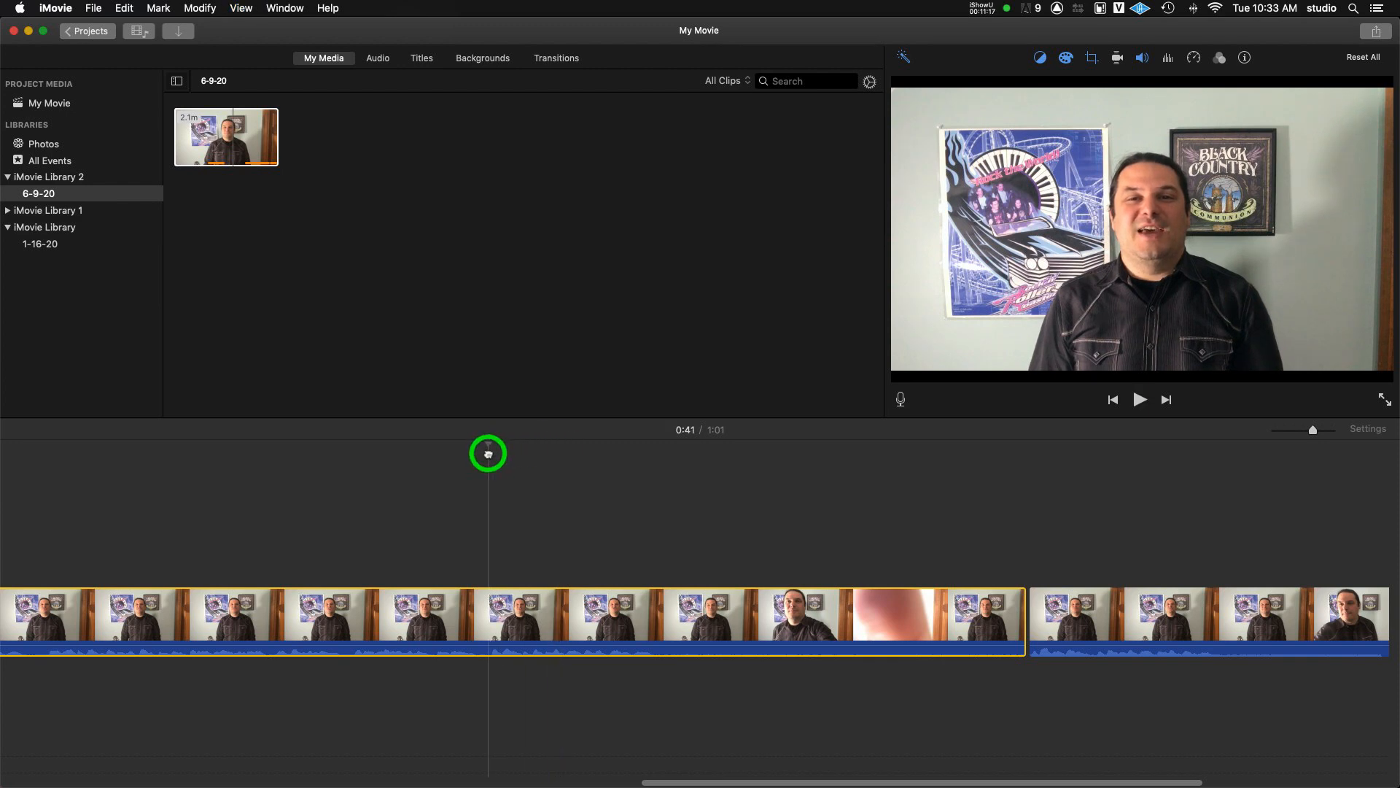
click(488, 611)
key(super+b)
click(582, 616)
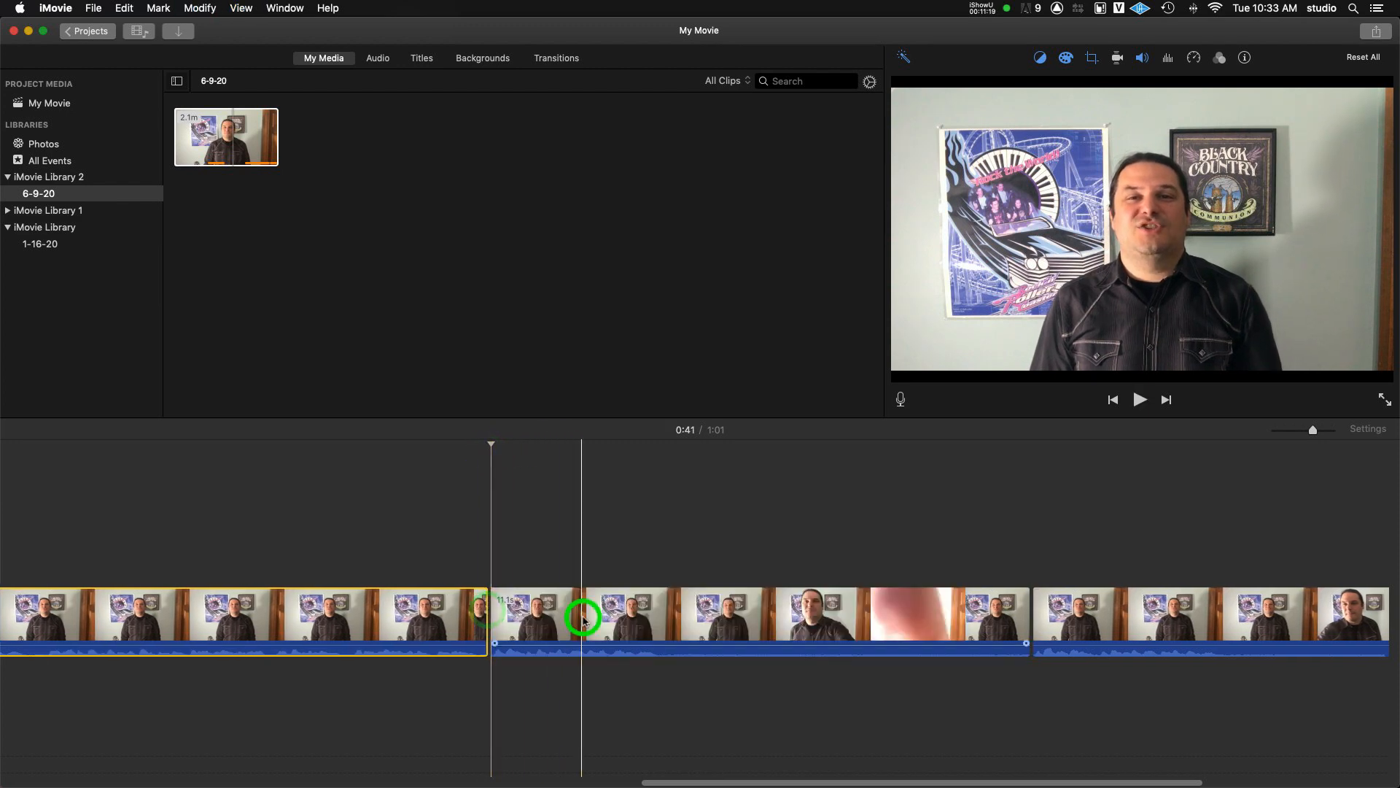
key(Delete)
Play back twice across the new cut at about 0:41.
click(446, 518)
key(space)
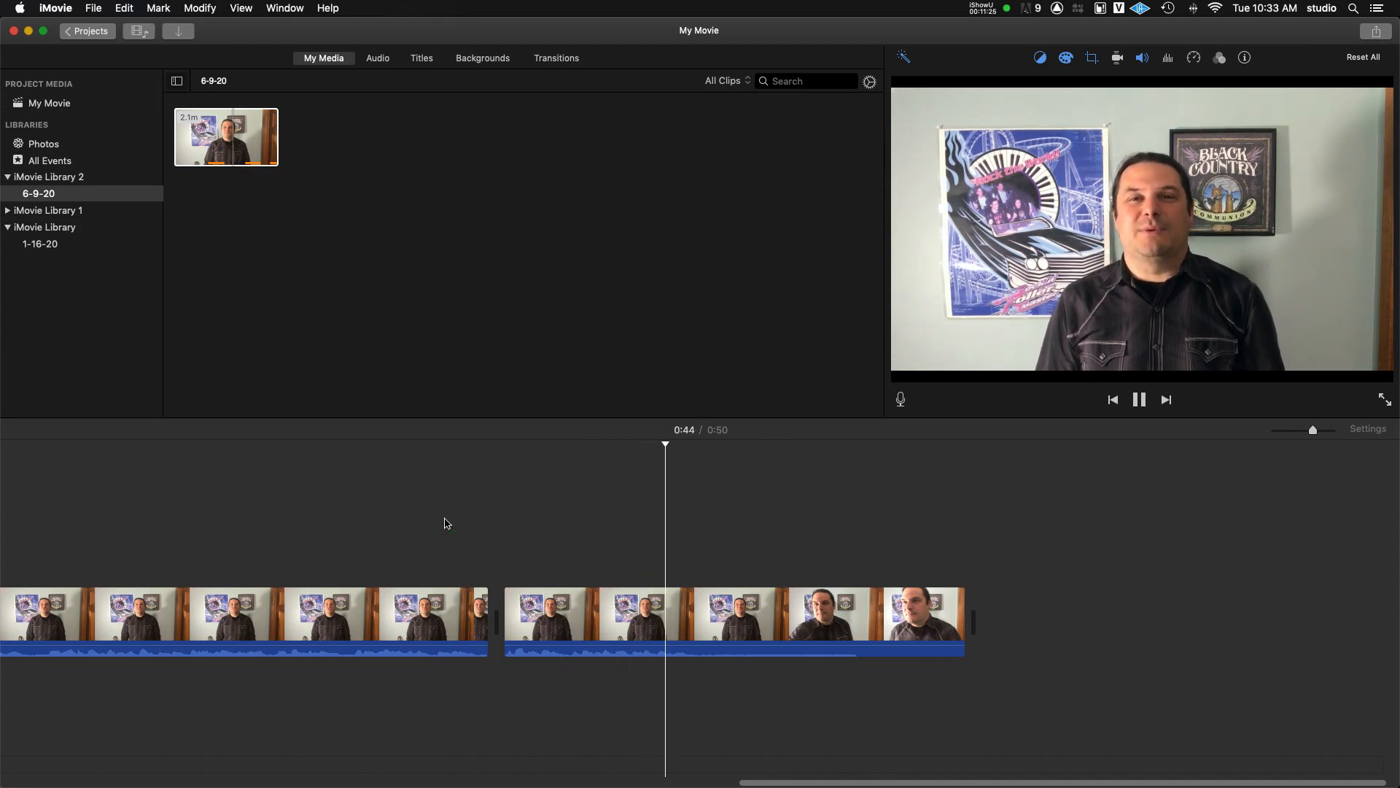
click(415, 509)
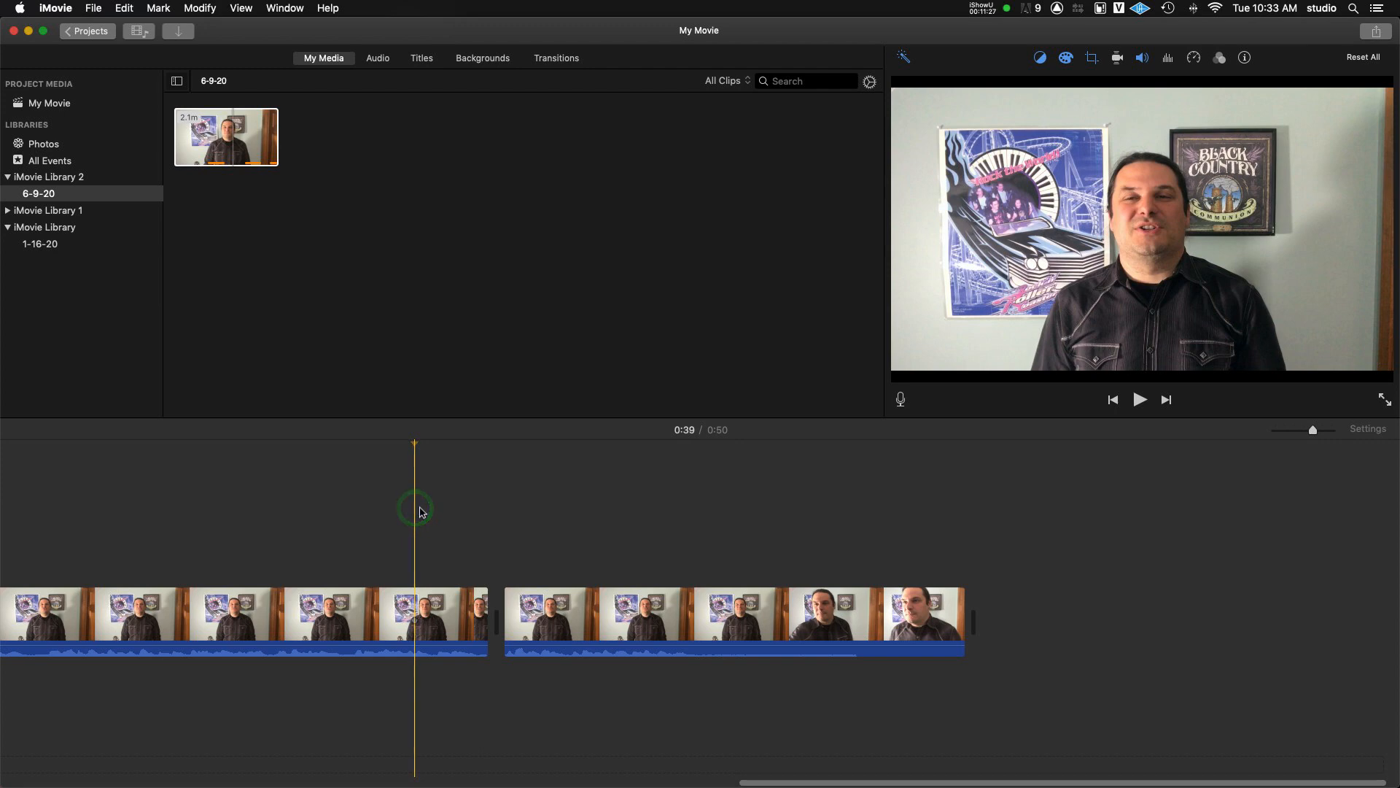
key(space)
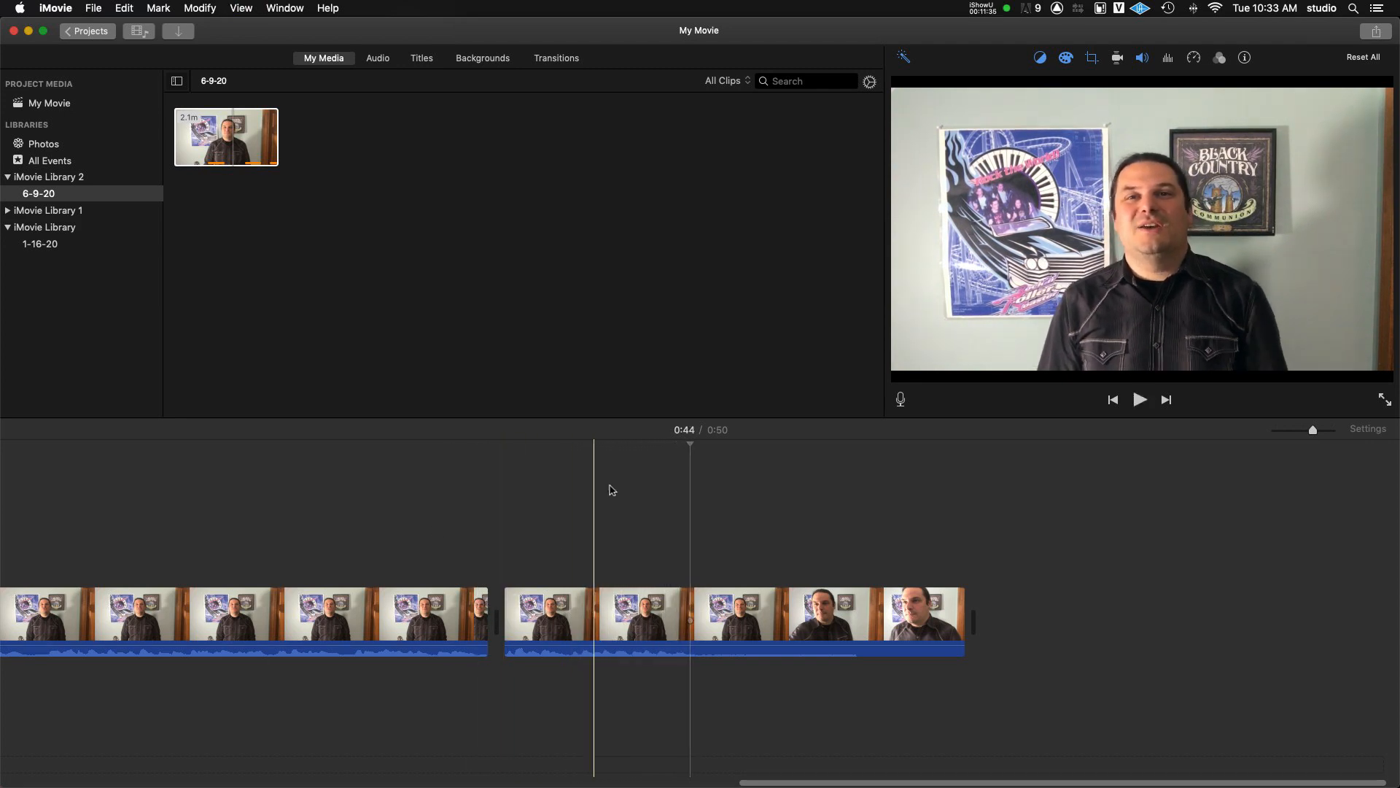
Select the last two clips, add a Cross Dissolve, and set the one between them to 0.1 s.
drag(407, 505, 556, 638)
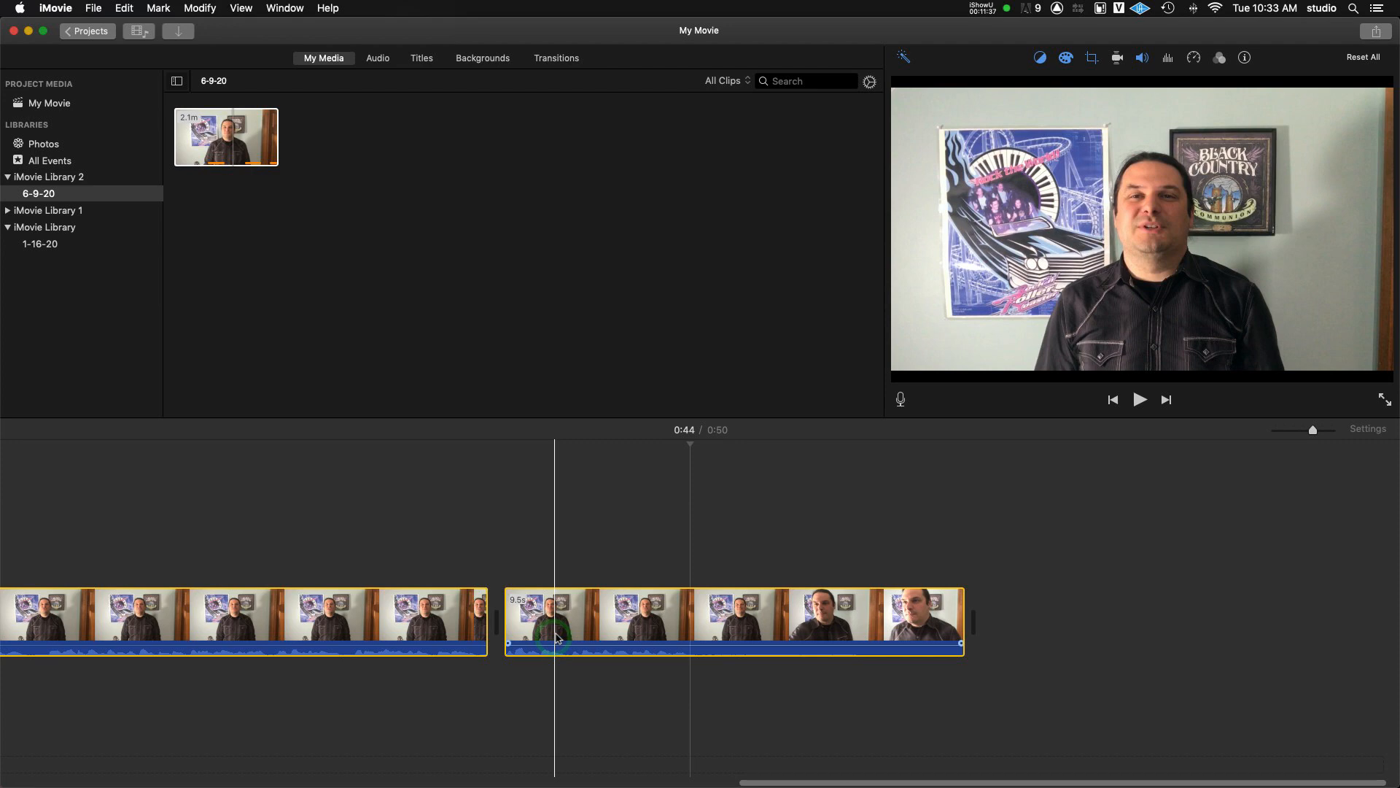
key(super+t)
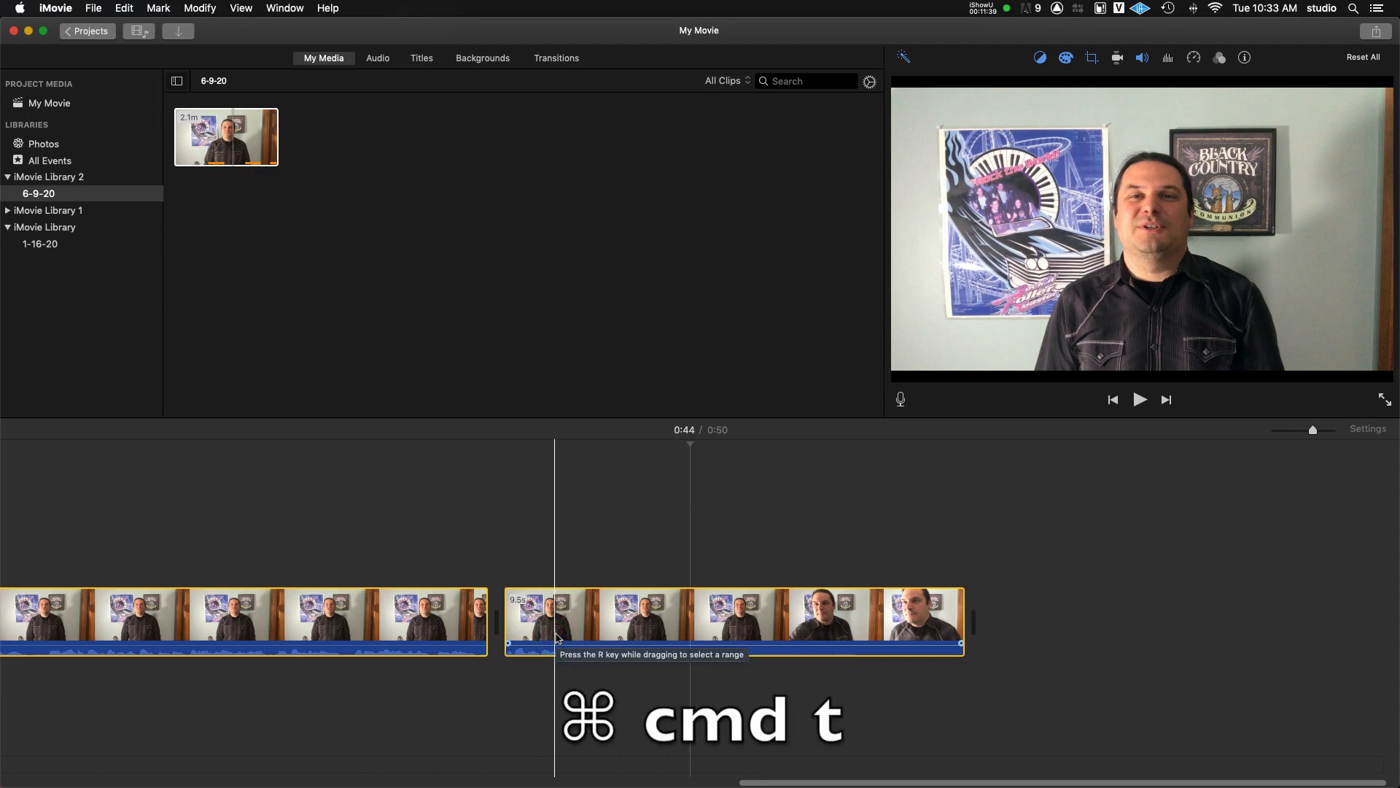
double_click(432, 622)
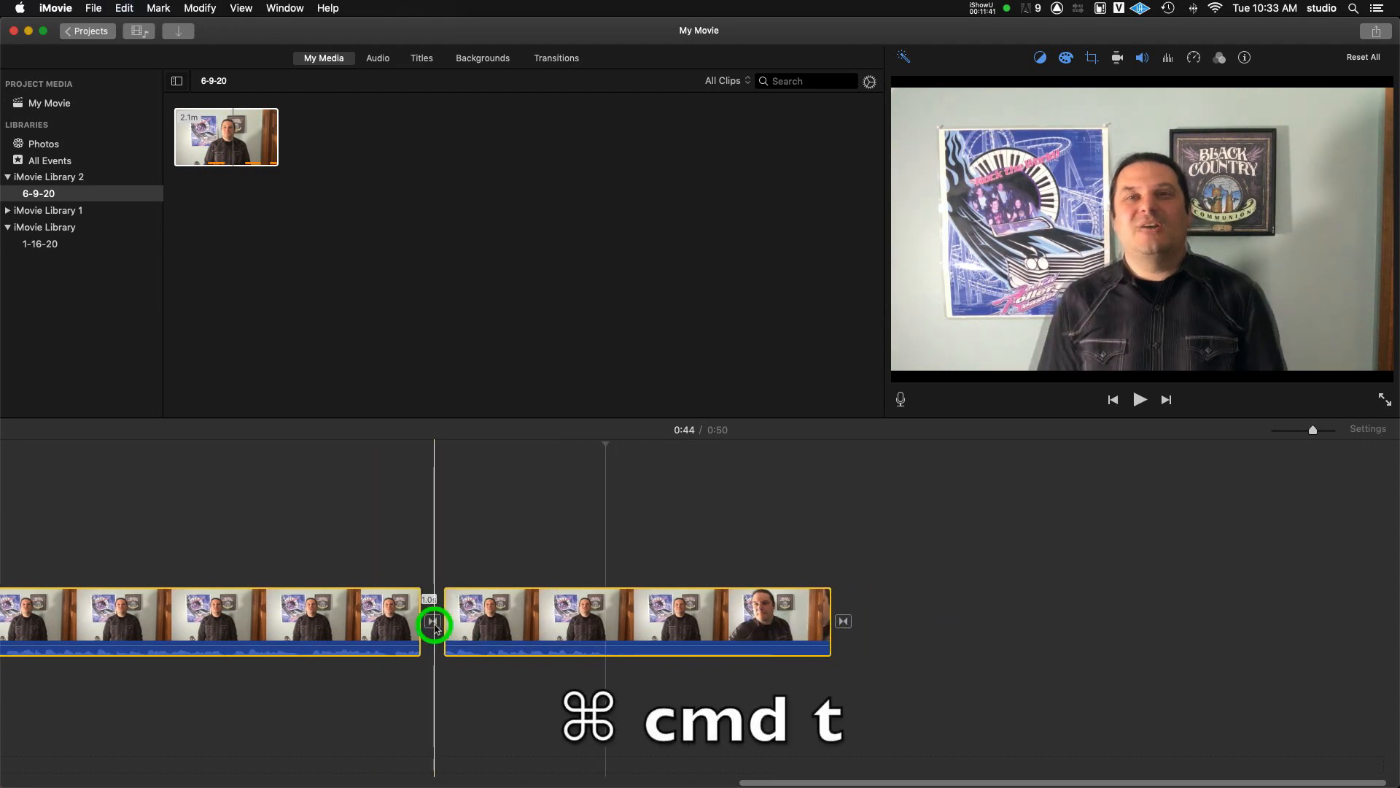
text(0.1)
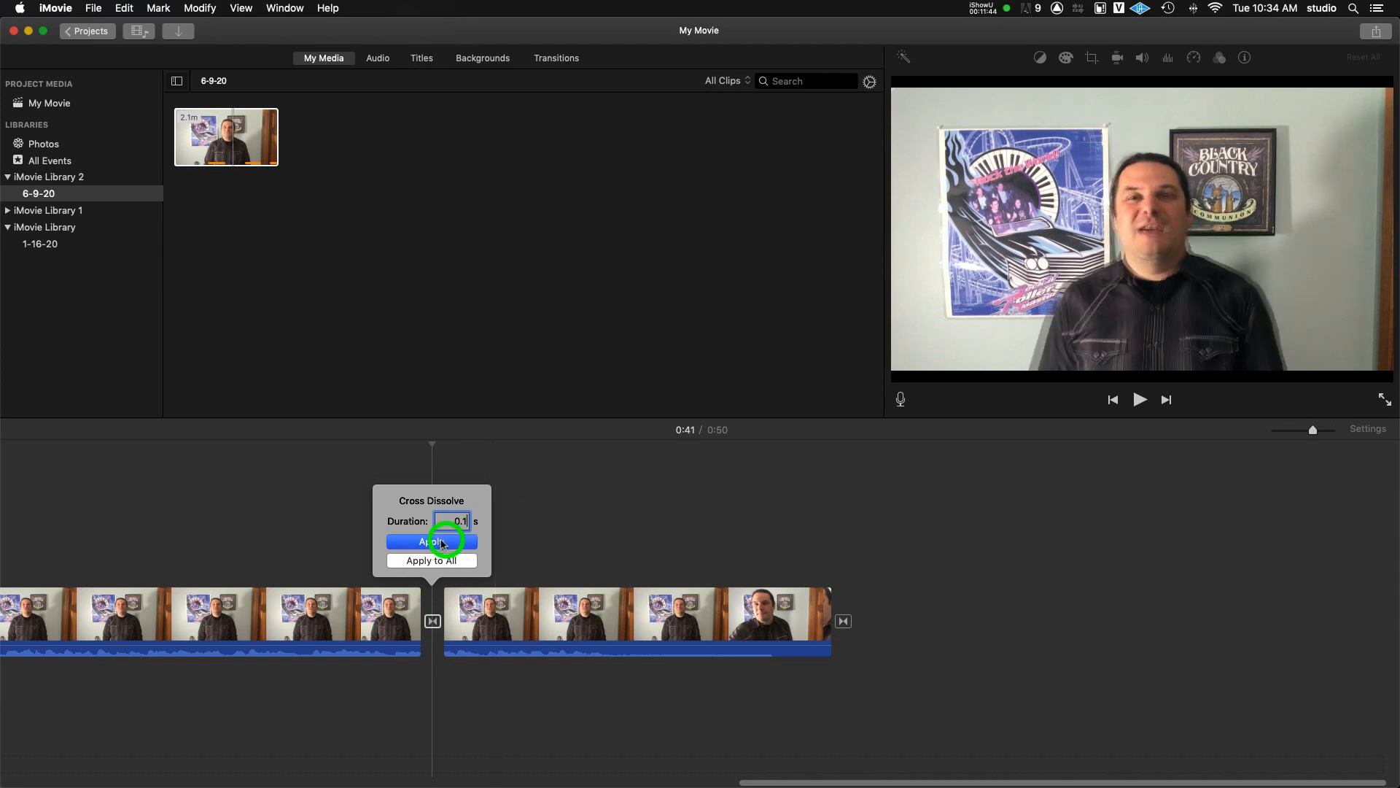
click(442, 543)
Play back the 0.1 s Cross Dissolve between the last two clips.
click(399, 523)
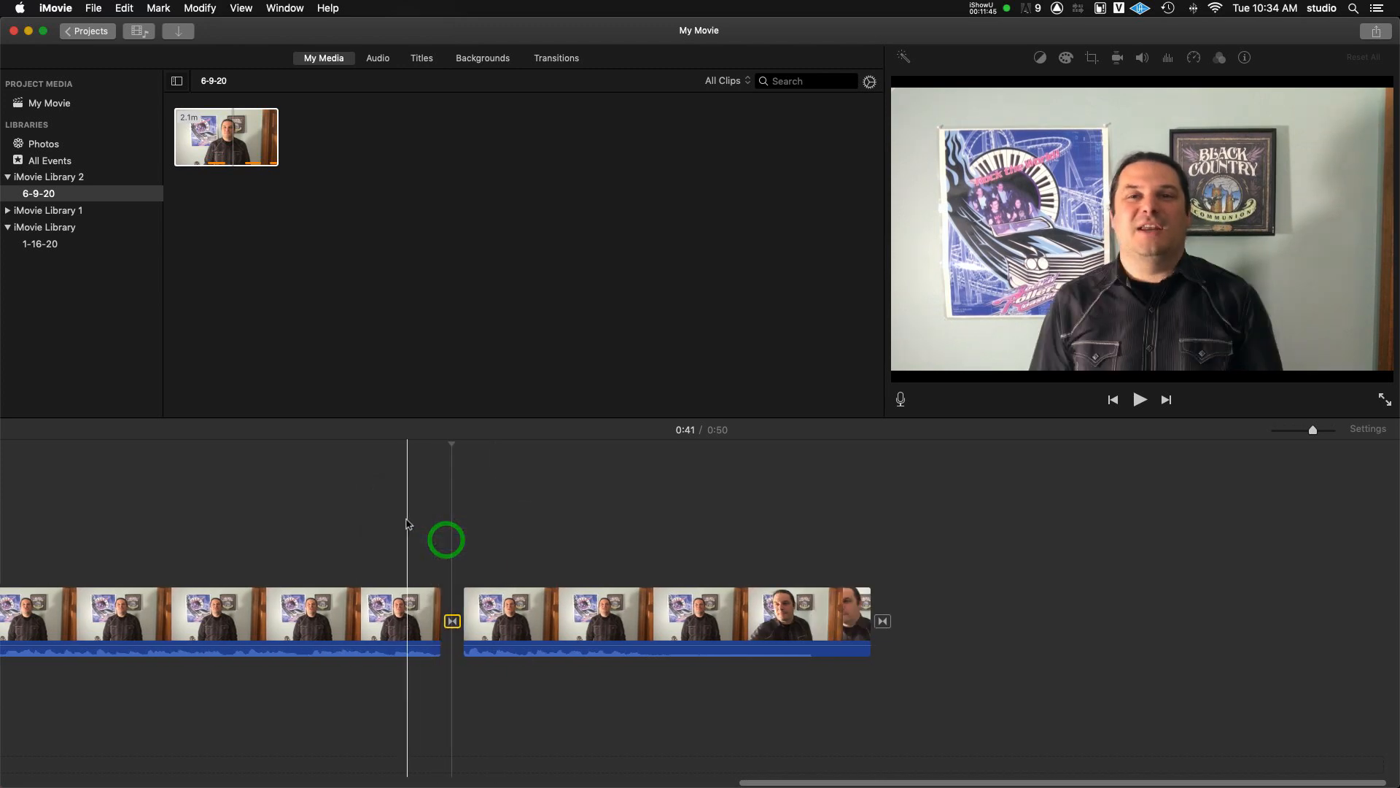
key(space)
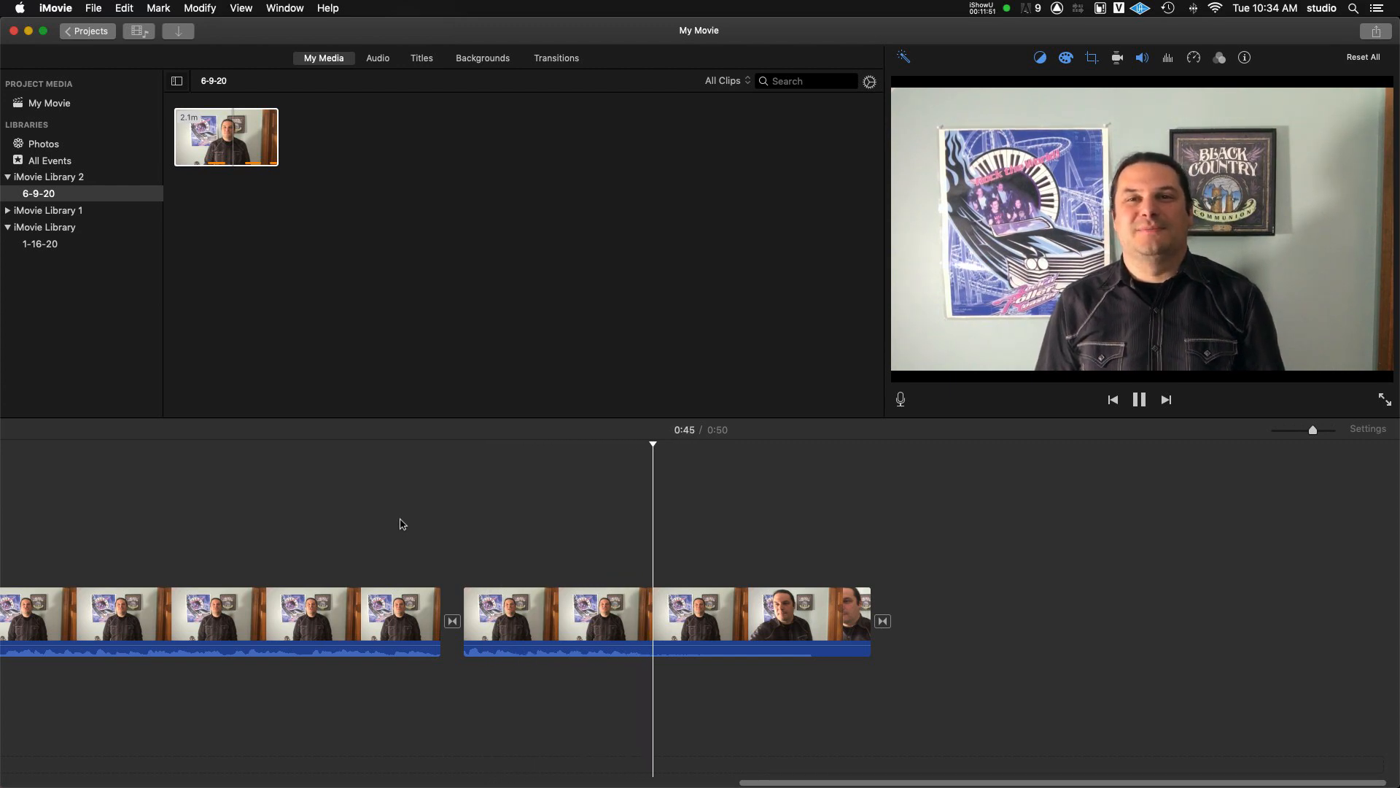
key(space)
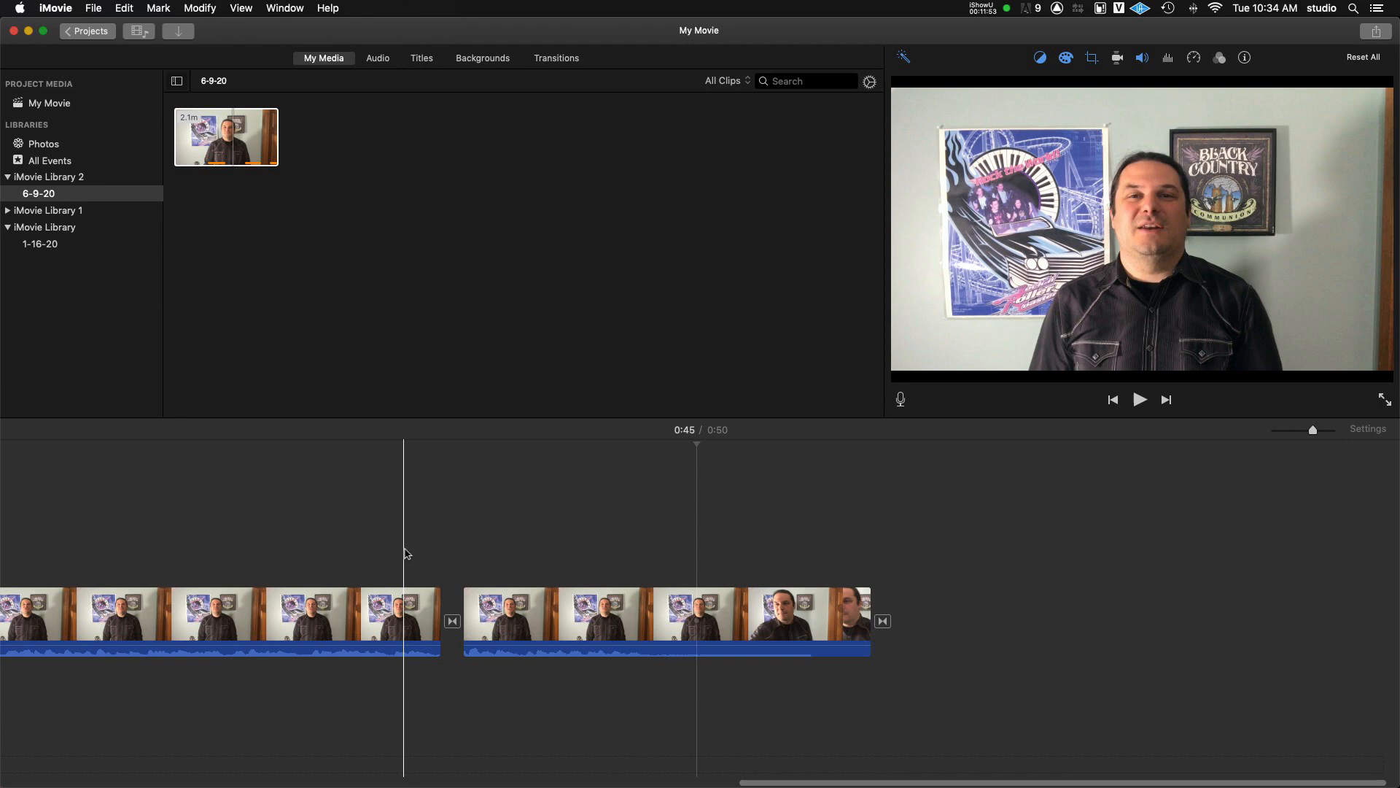
Trim the end of the last clip so it lasts about 4.2 s, and play back the ending.
scroll(406, 555, left, 10)
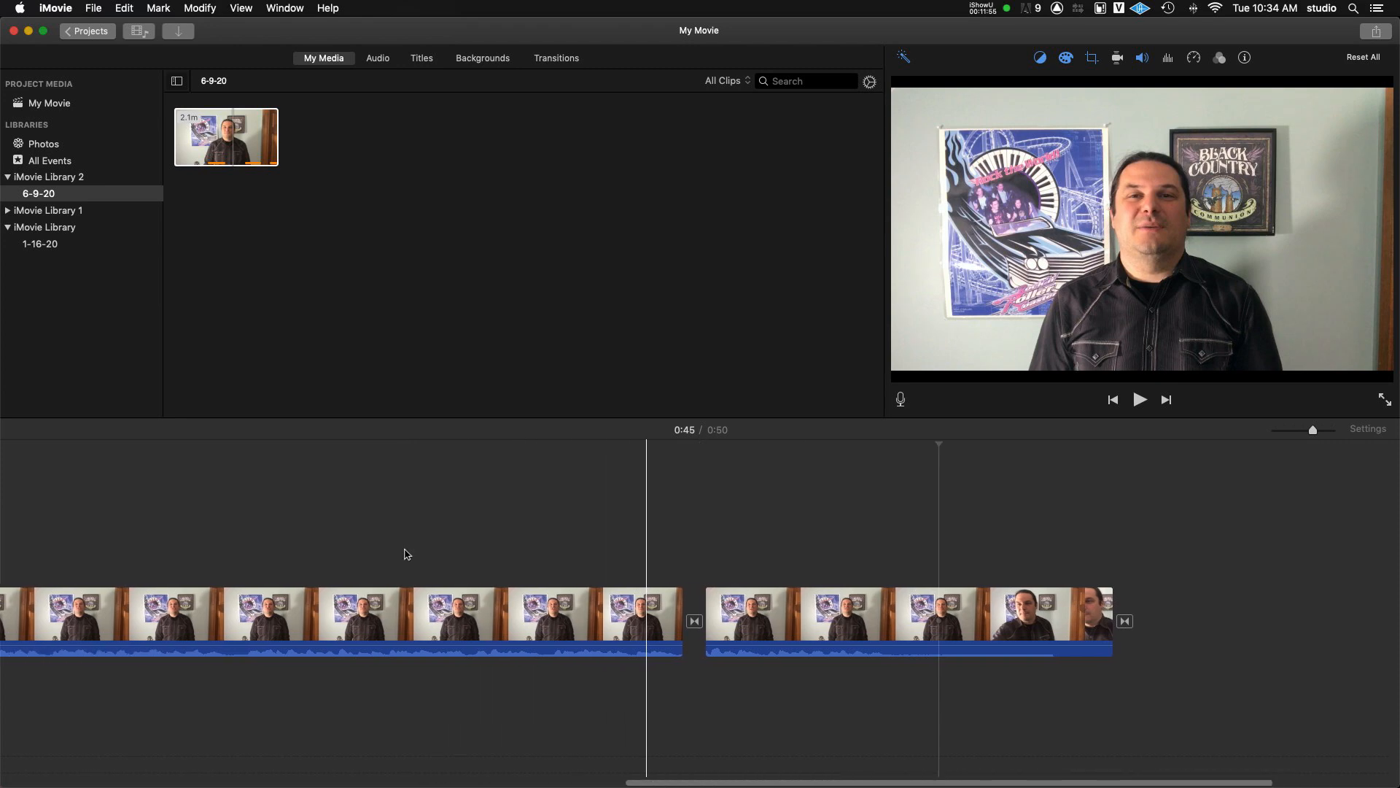
scroll(406, 555, left, 6)
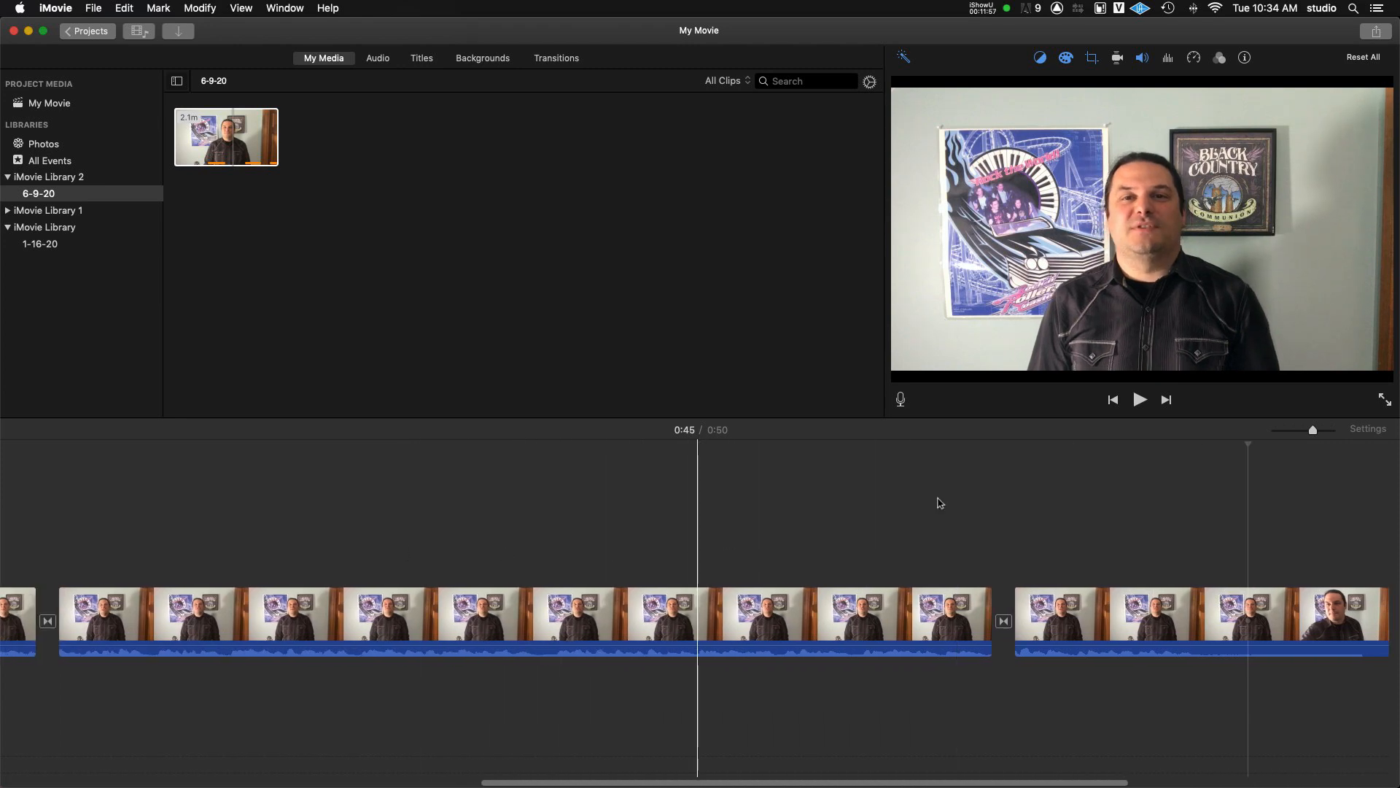
drag(1314, 434, 1304, 430)
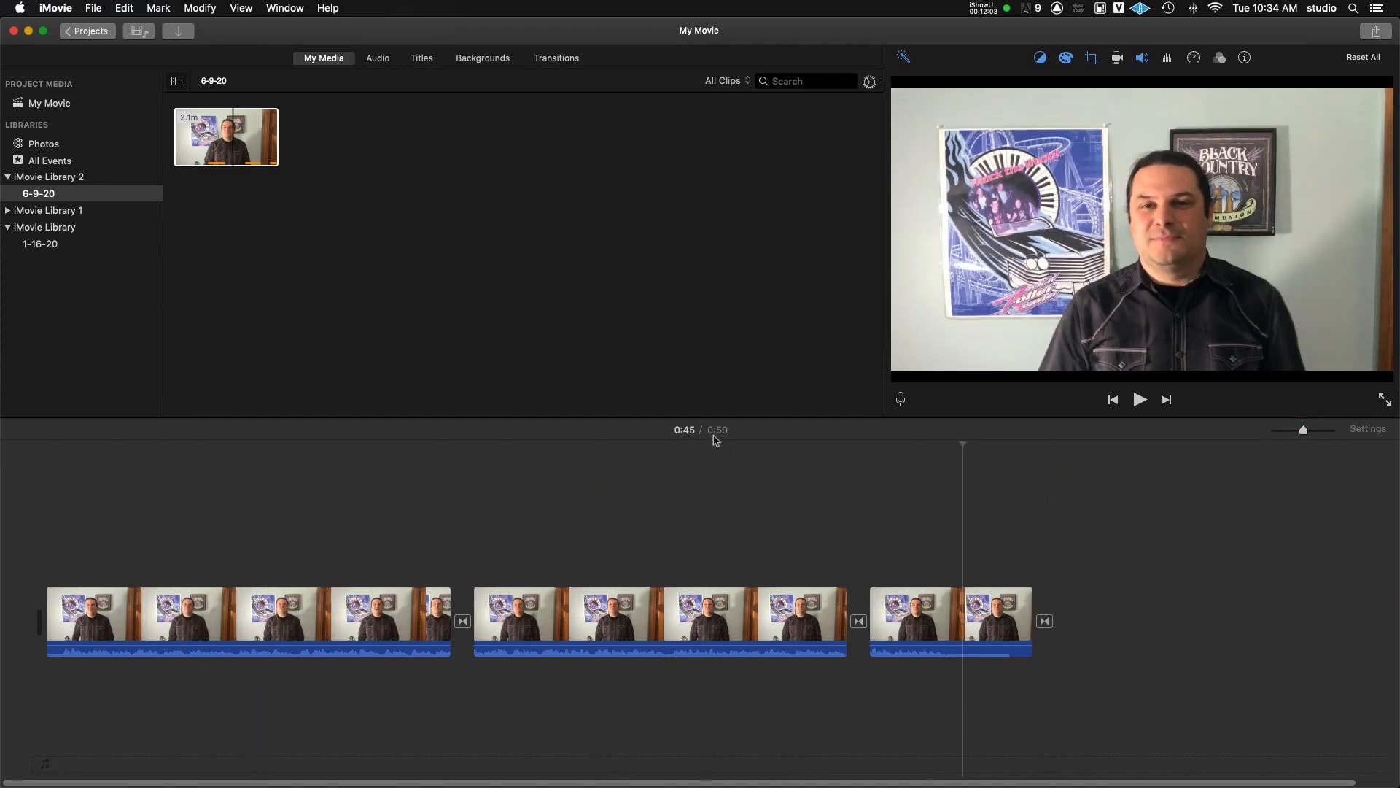
click(941, 577)
key(space)
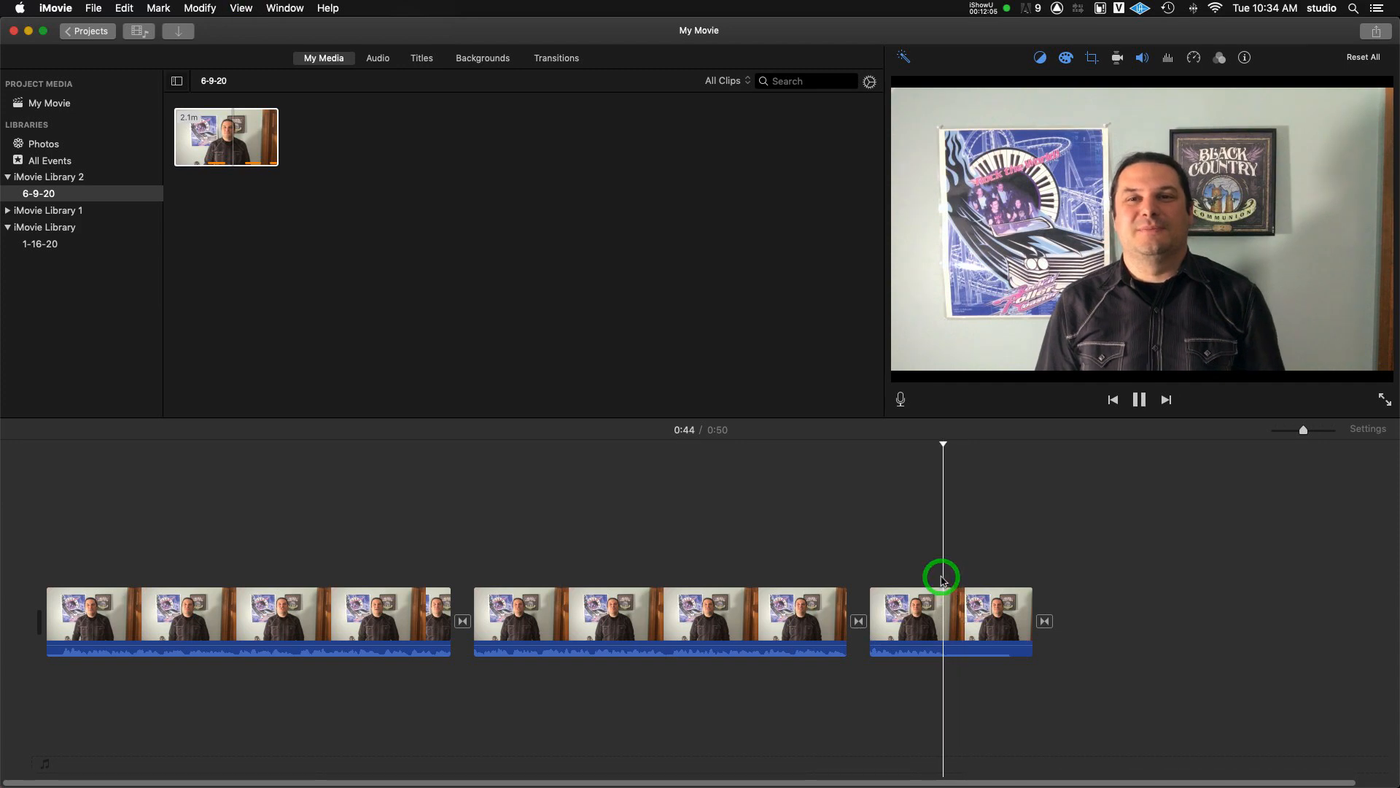
key(space)
drag(1034, 629, 948, 634)
click(908, 554)
key(space)
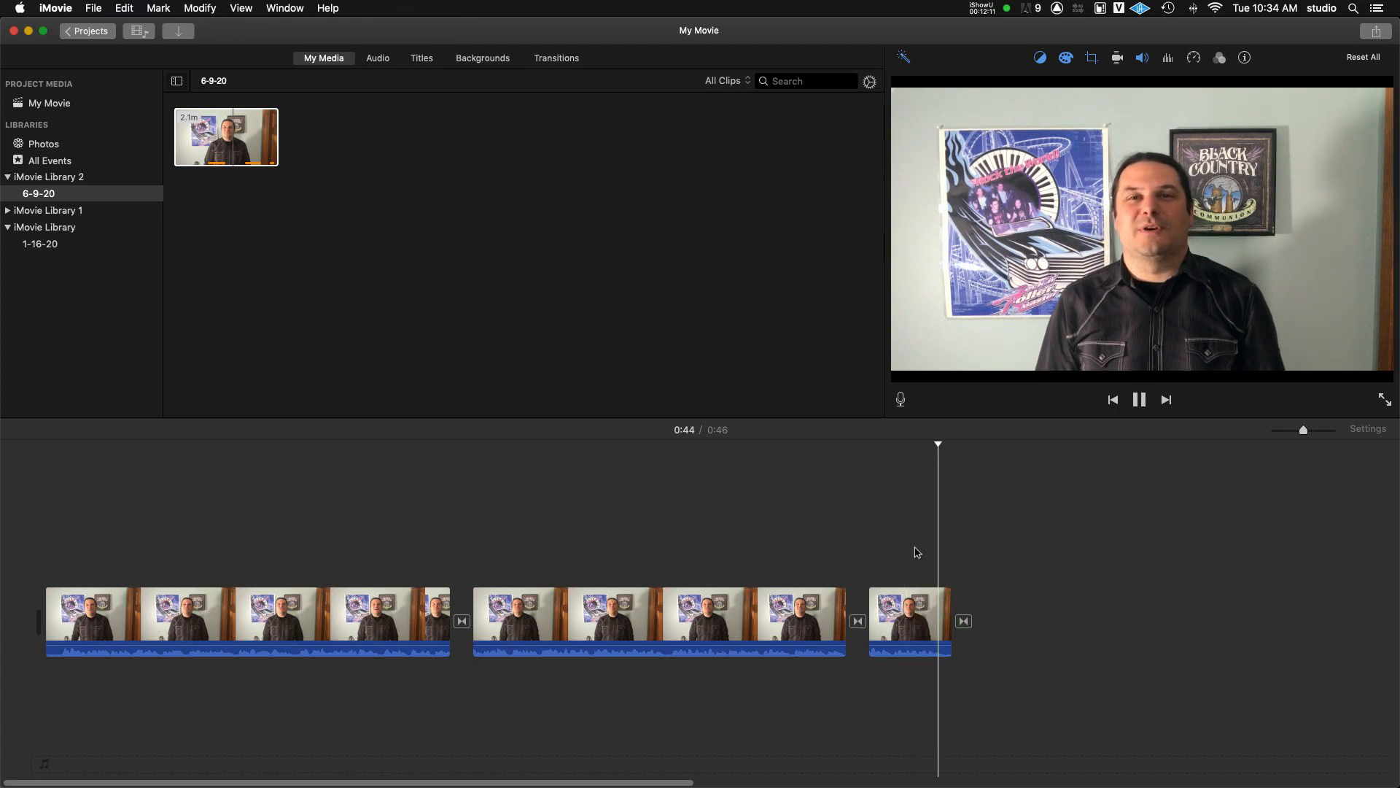
Select the closing transition to point it out, and add a matching transition at the start of the first clip.
click(964, 622)
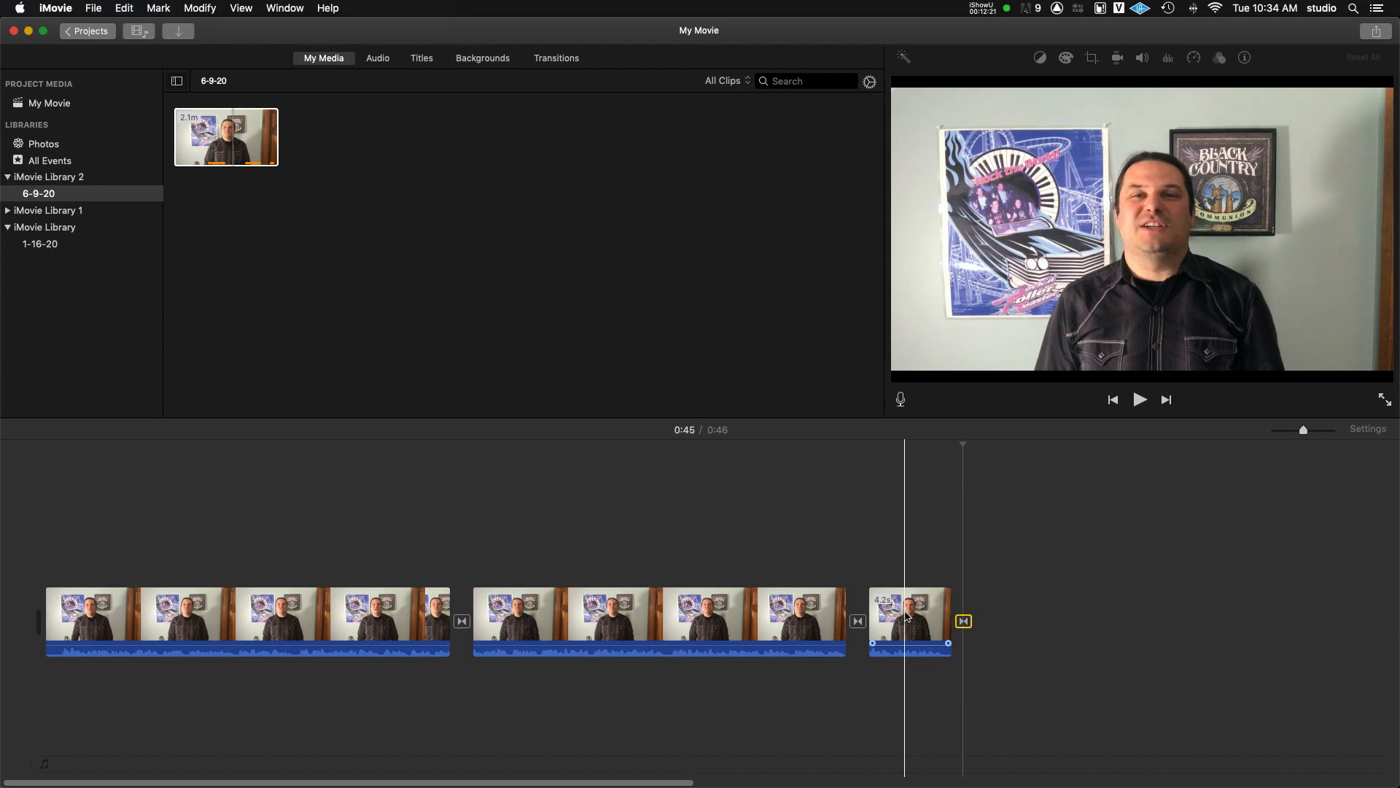
click(17, 553)
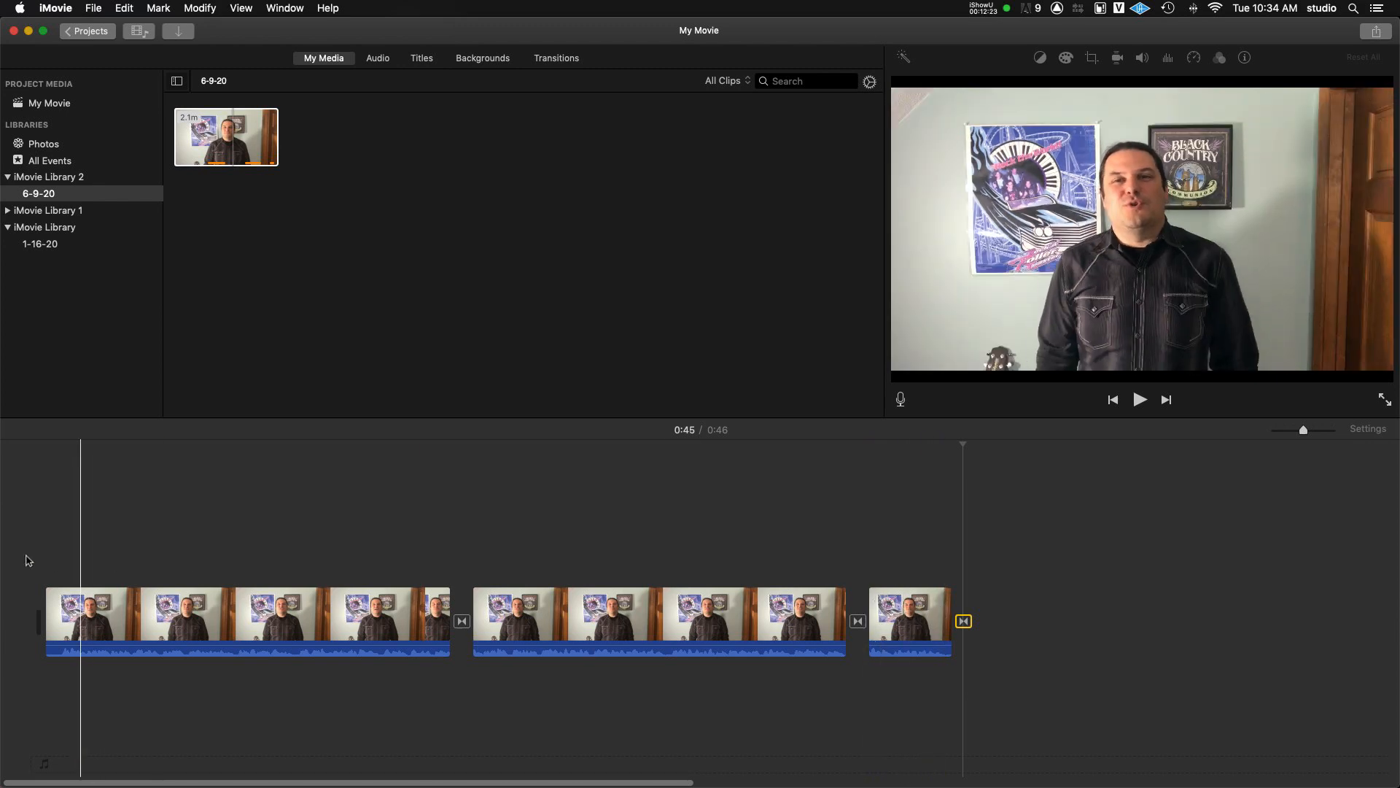
click(70, 596)
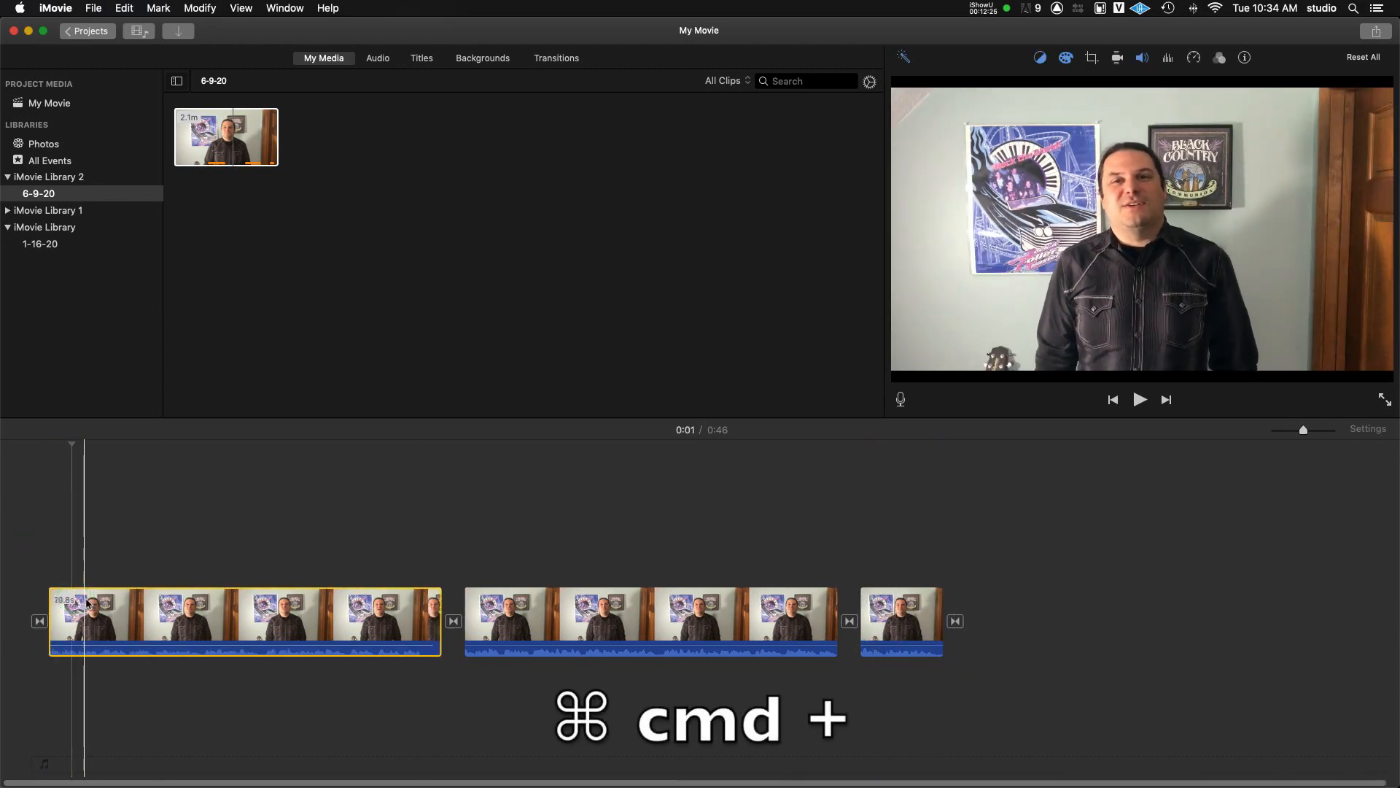
Play the opening transition, trim about 1 s off the start of the first clip, and play back the opening.
click(29, 566)
key(space)
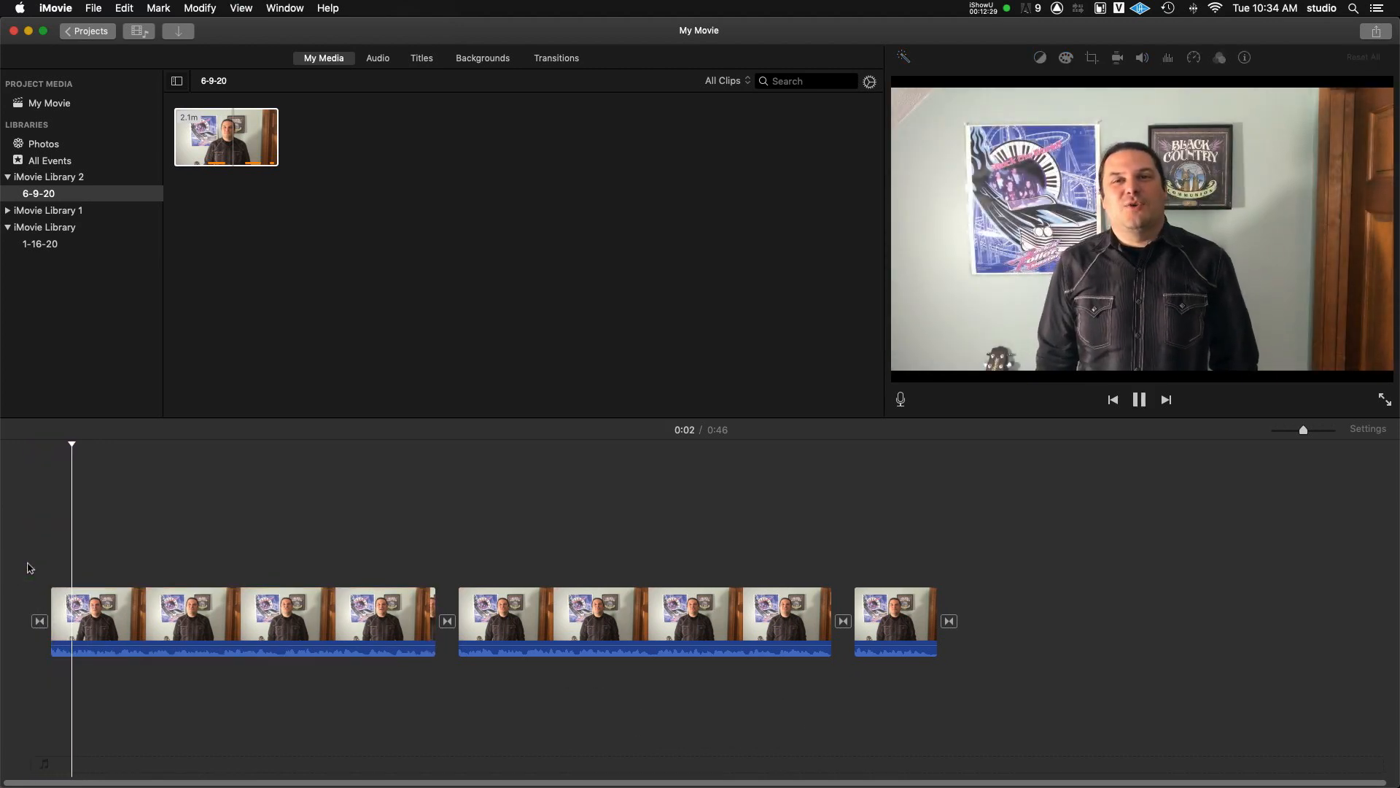
click(53, 599)
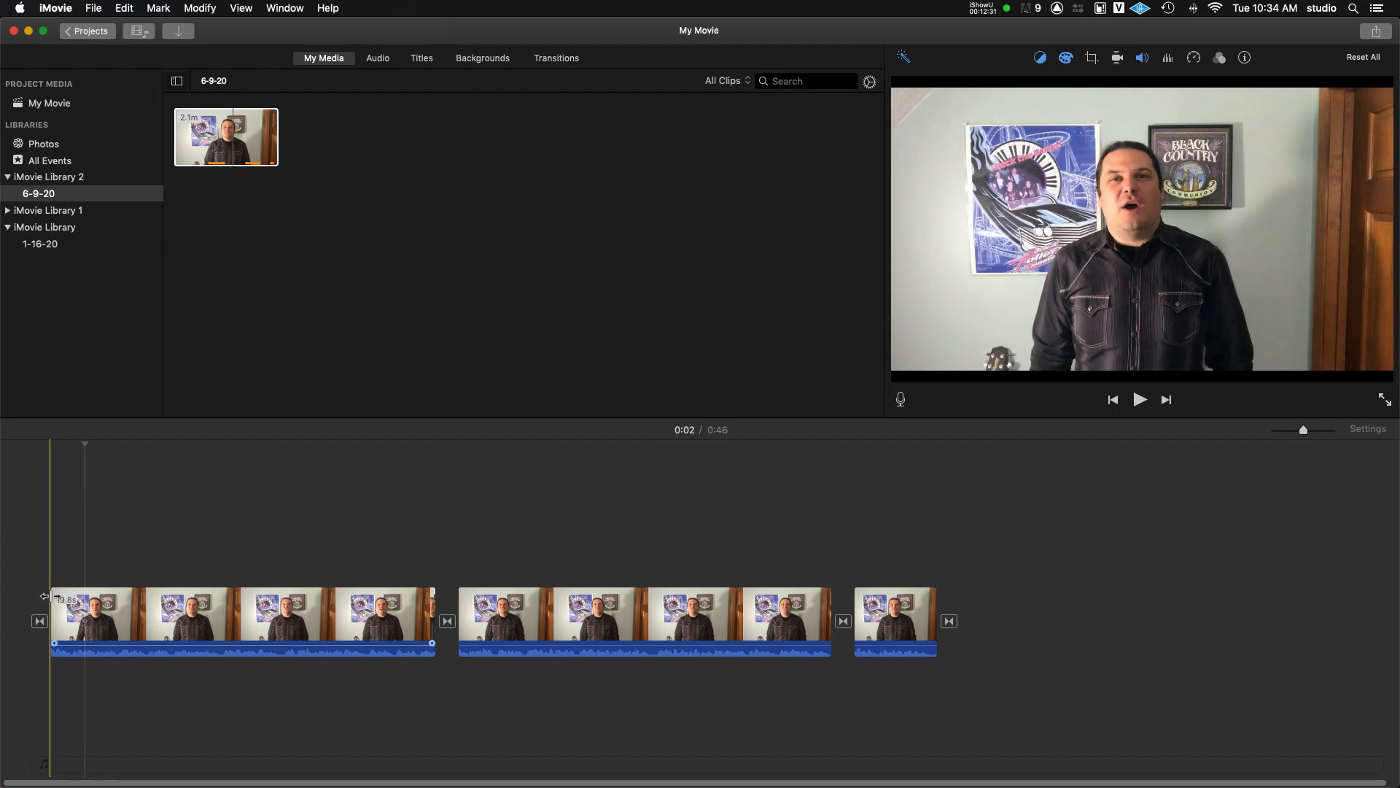
drag(46, 596, 69, 597)
click(42, 570)
key(space)
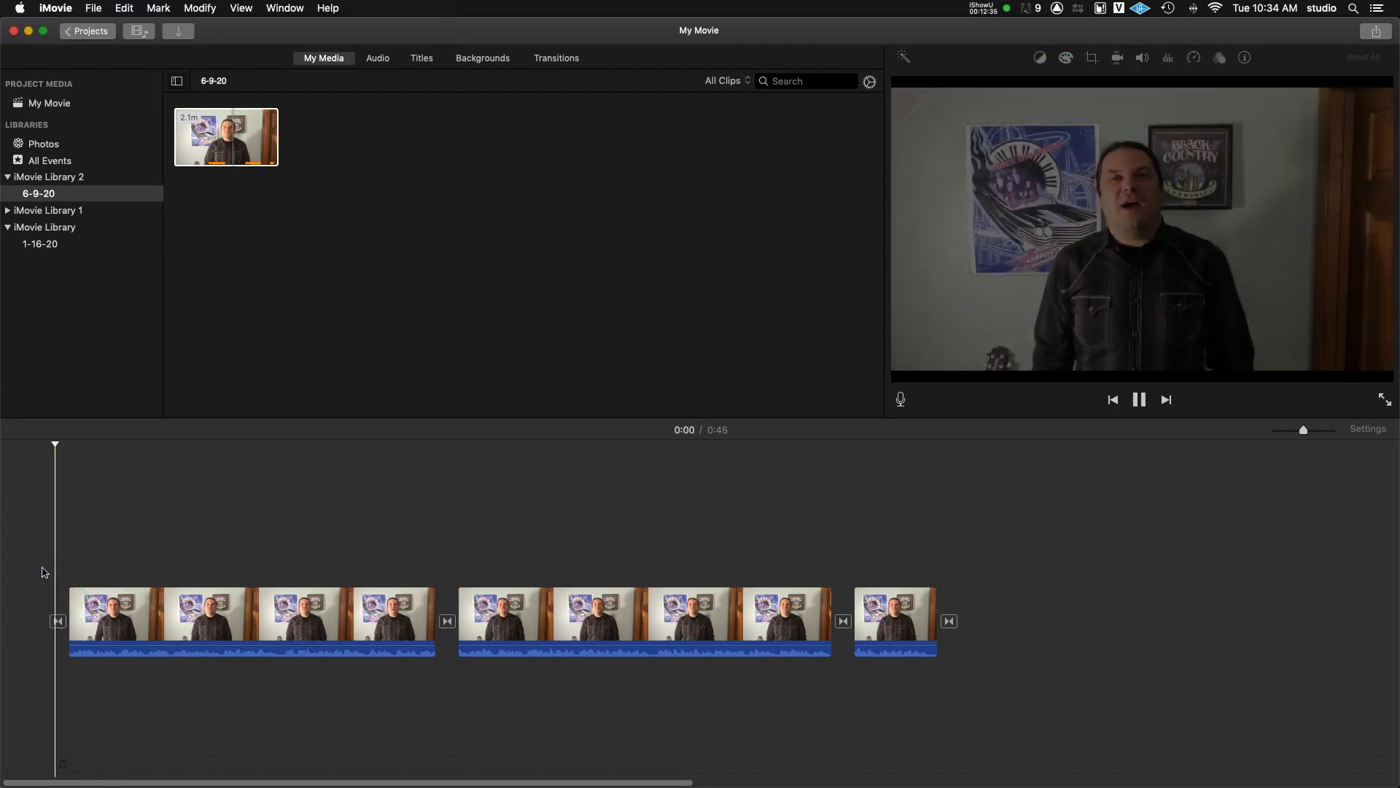
click(70, 597)
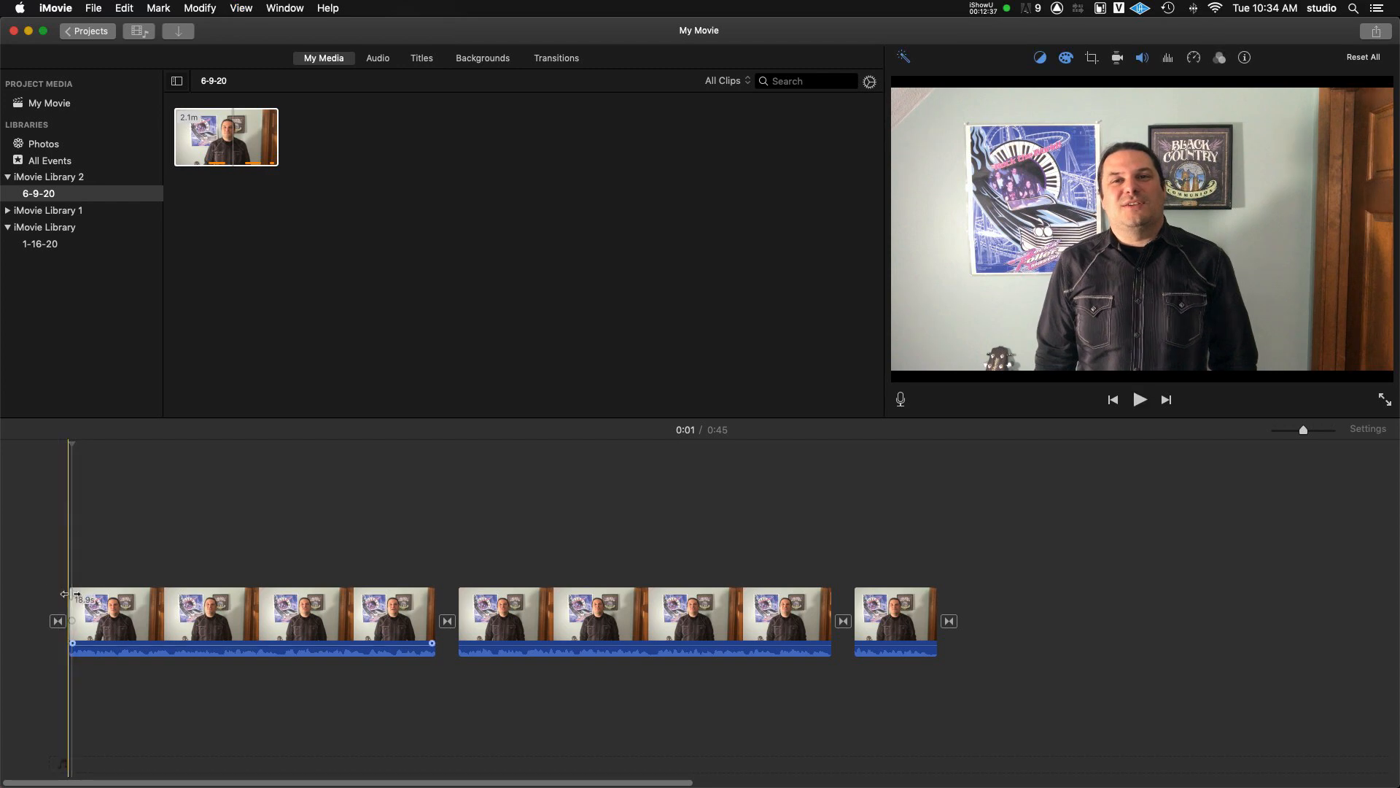
Extend the start of the first clip to restore footage before the speech, and play back the opening.
drag(70, 594, 38, 588)
click(16, 580)
key(space)
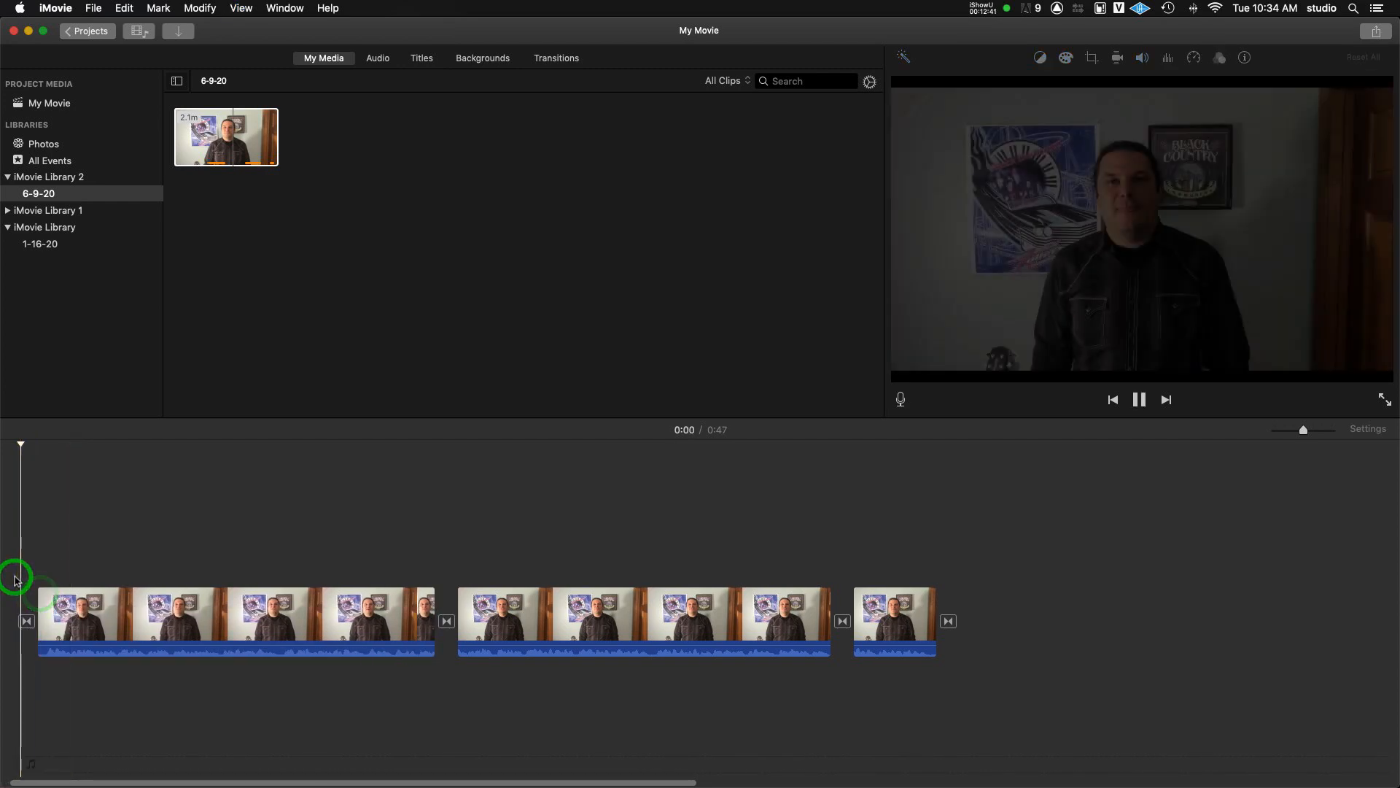
key(space)
Trim the start of the first clip slightly and play back the opening and the first part of the speech.
drag(38, 600, 44, 599)
click(19, 576)
key(space)
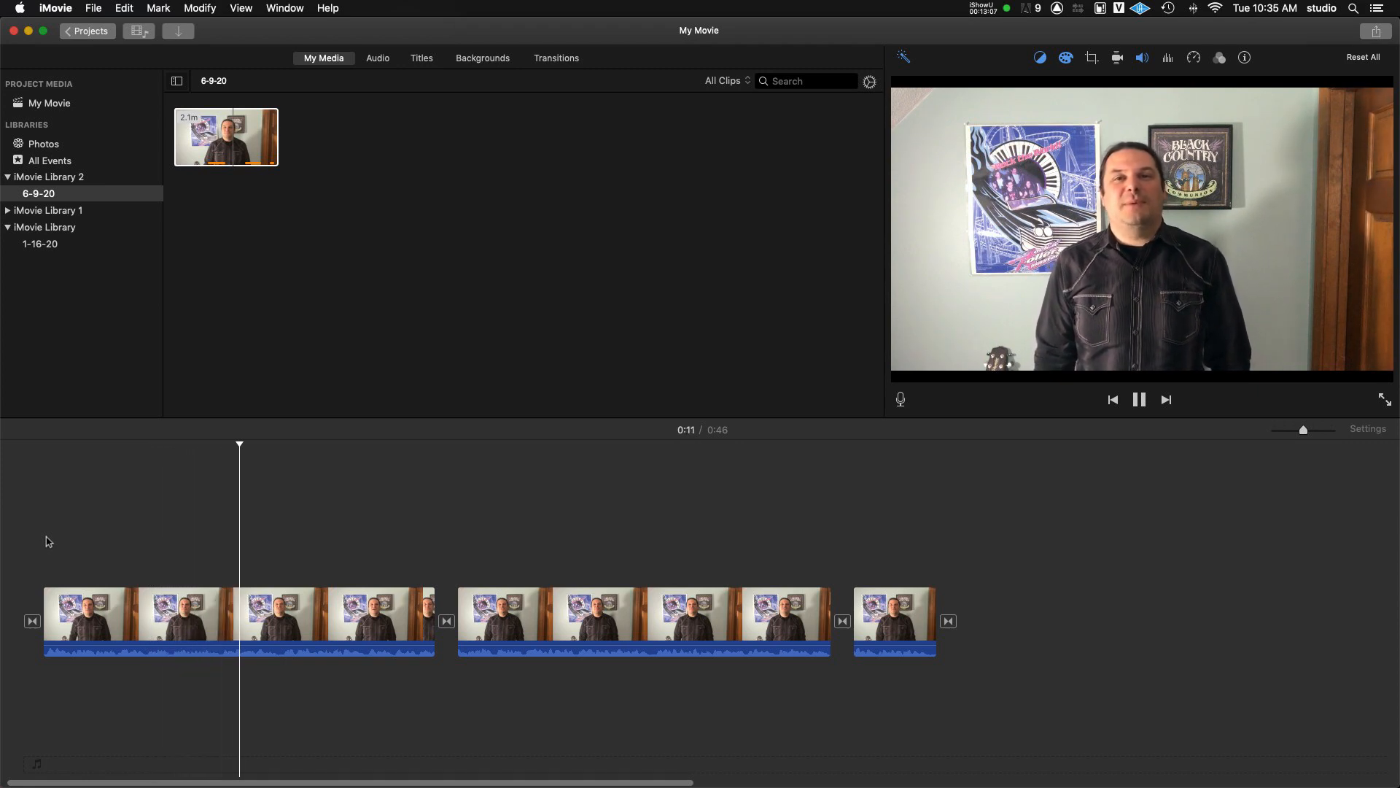
key(space)
Switch to Chrome and open the large portrait from Wikipedia's Thomas Edison article.
mouse_move(542, 764)
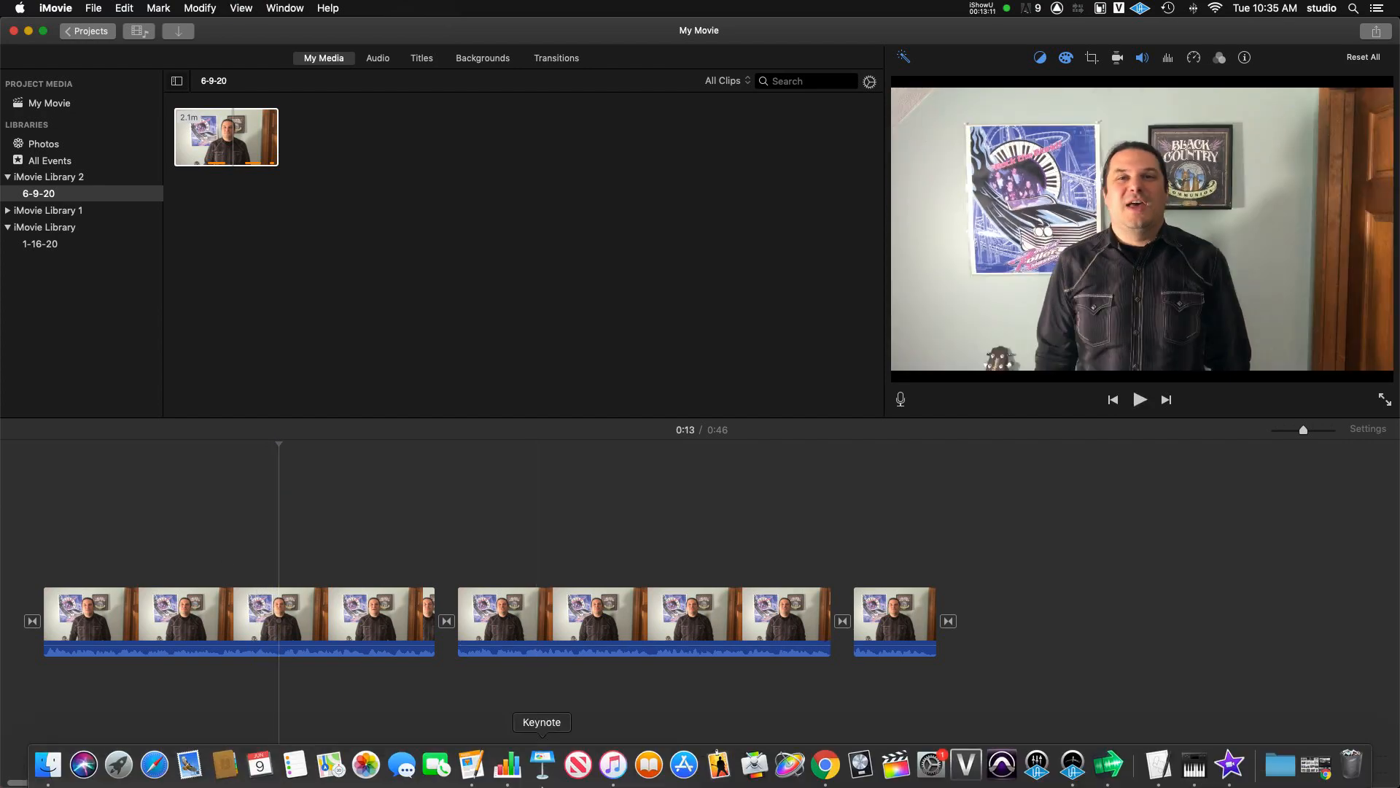
click(823, 766)
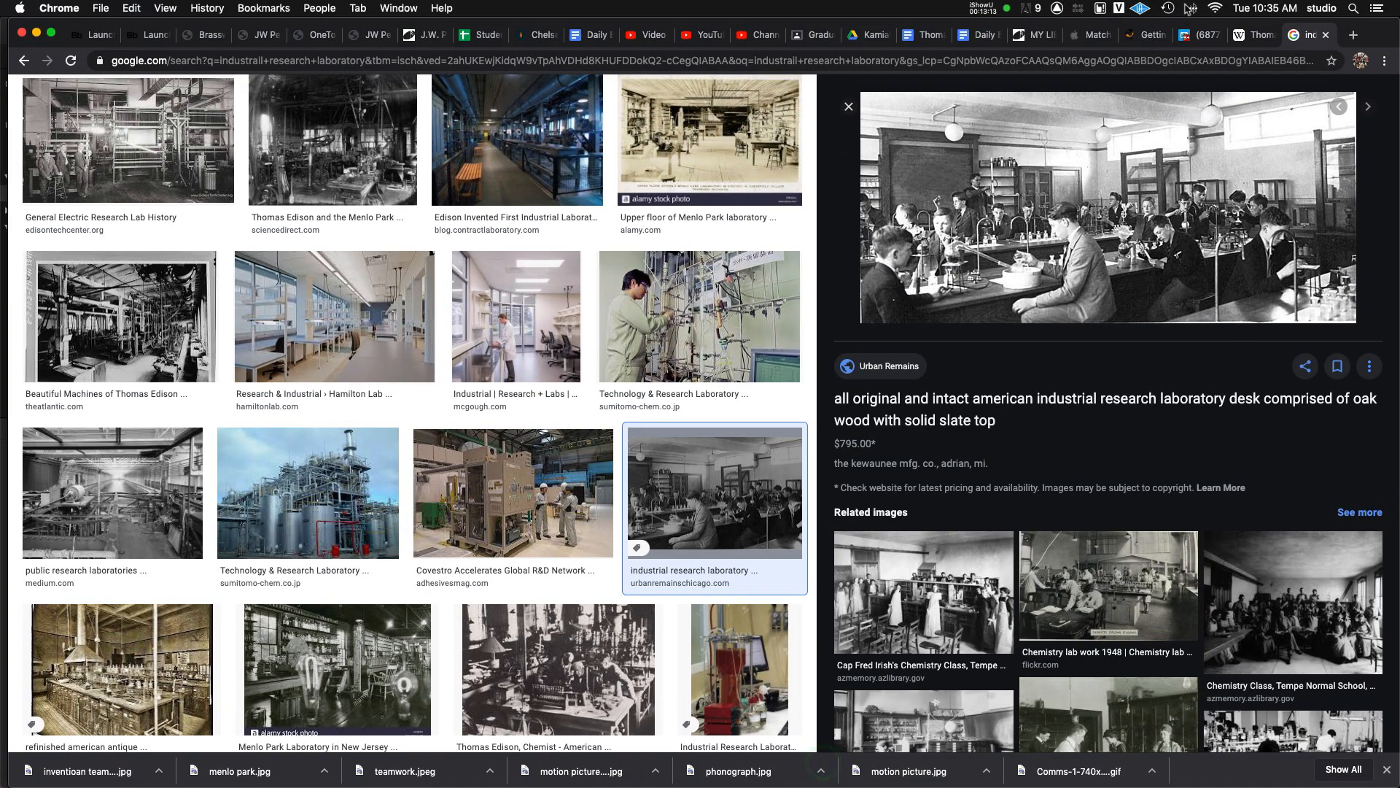
click(1251, 36)
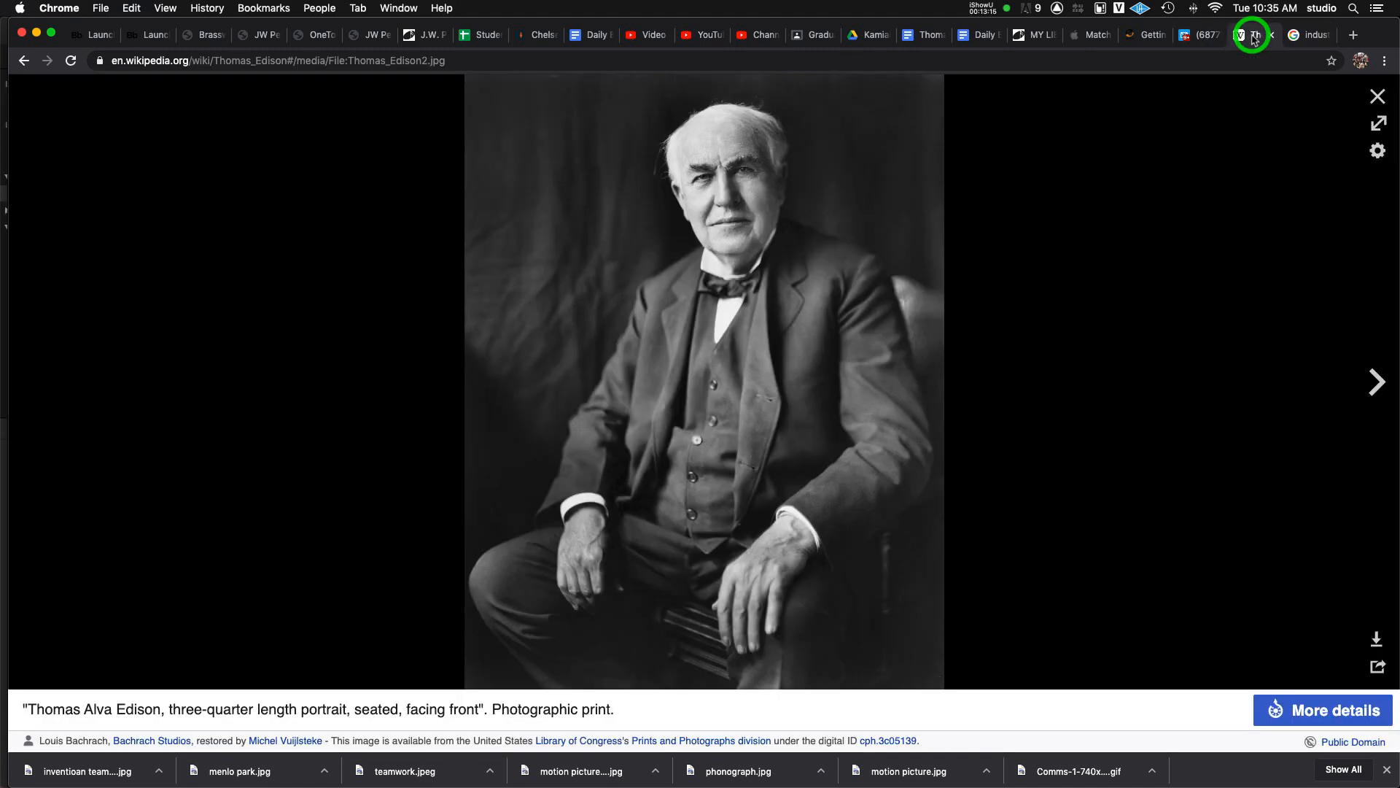
click(1376, 98)
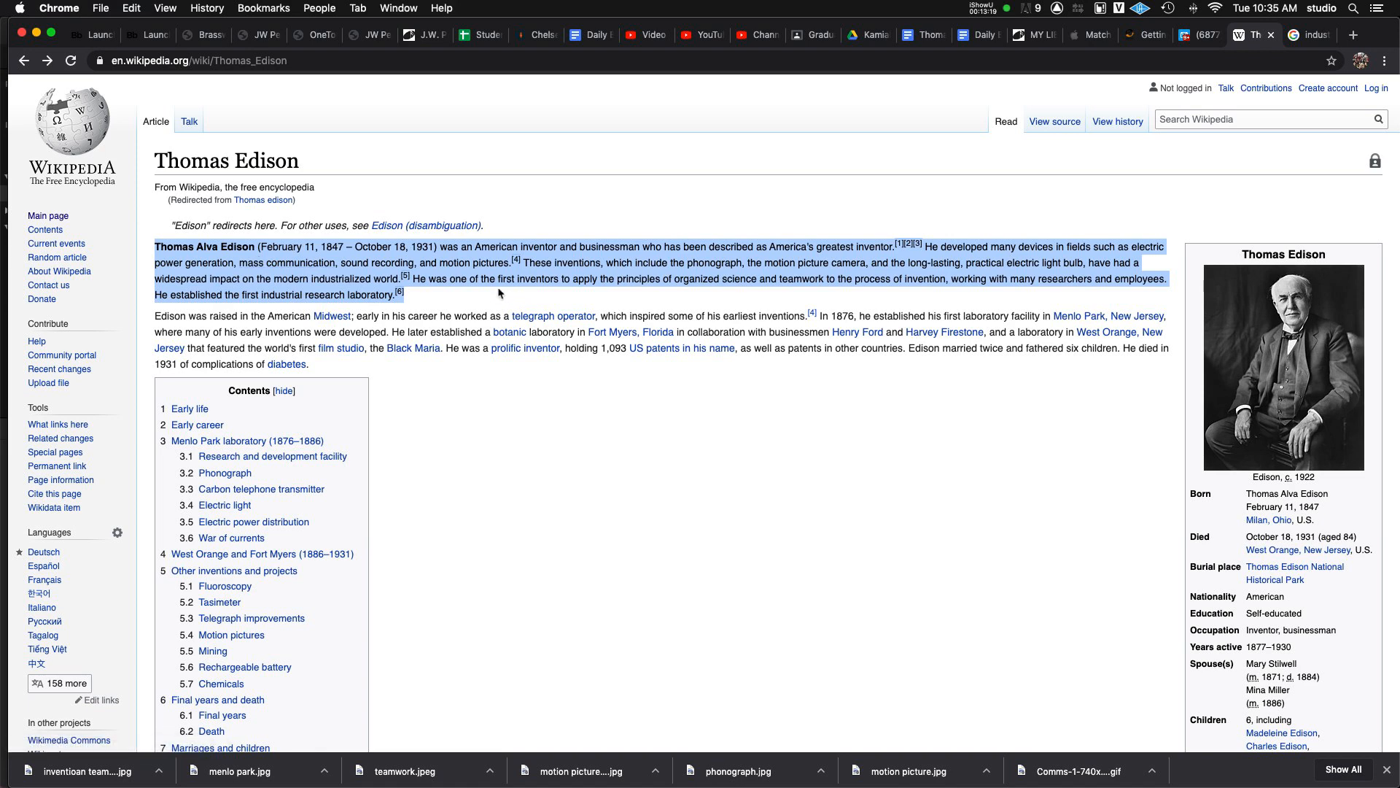
click(1264, 339)
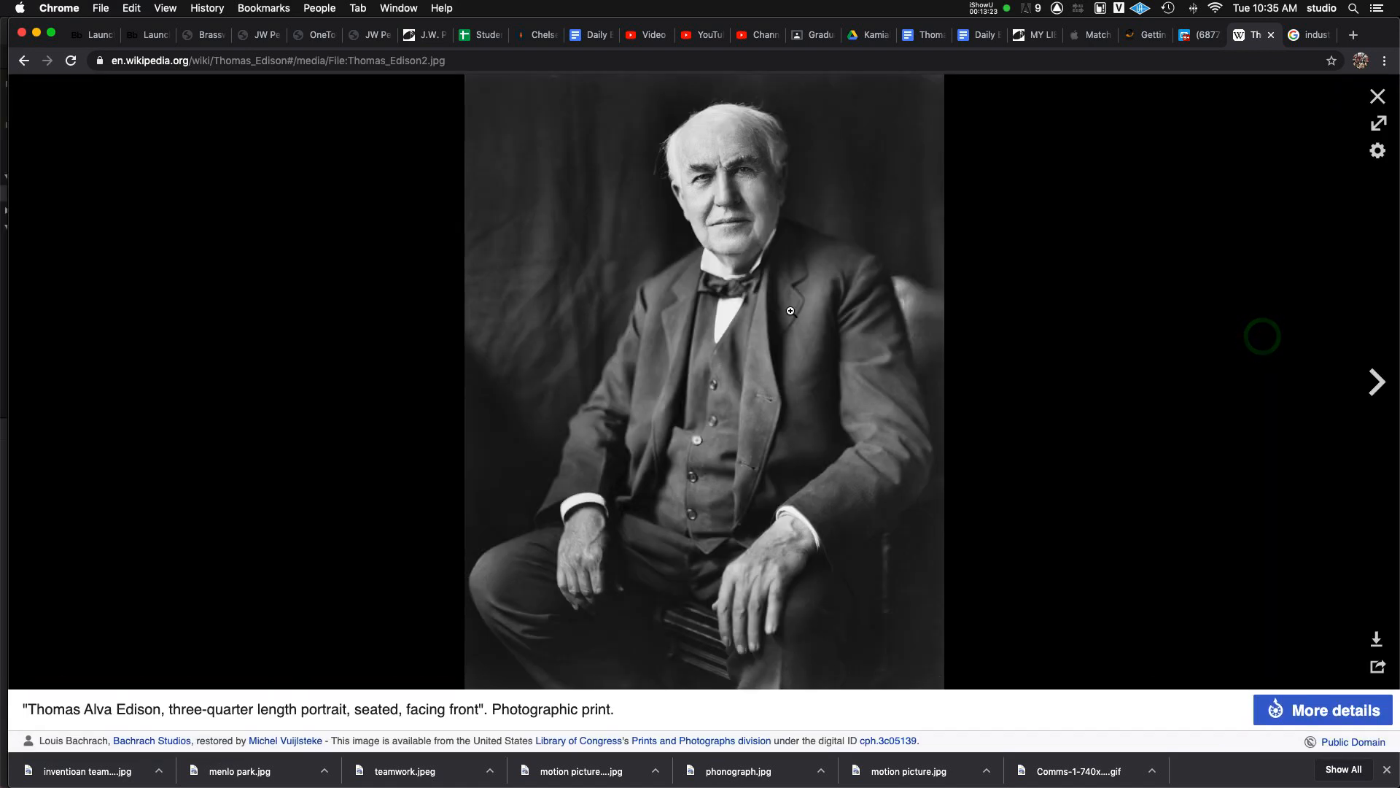
Save the portrait as a JPEG image named "thomas edison" in the Pics folder.
right_click(790, 310)
click(837, 333)
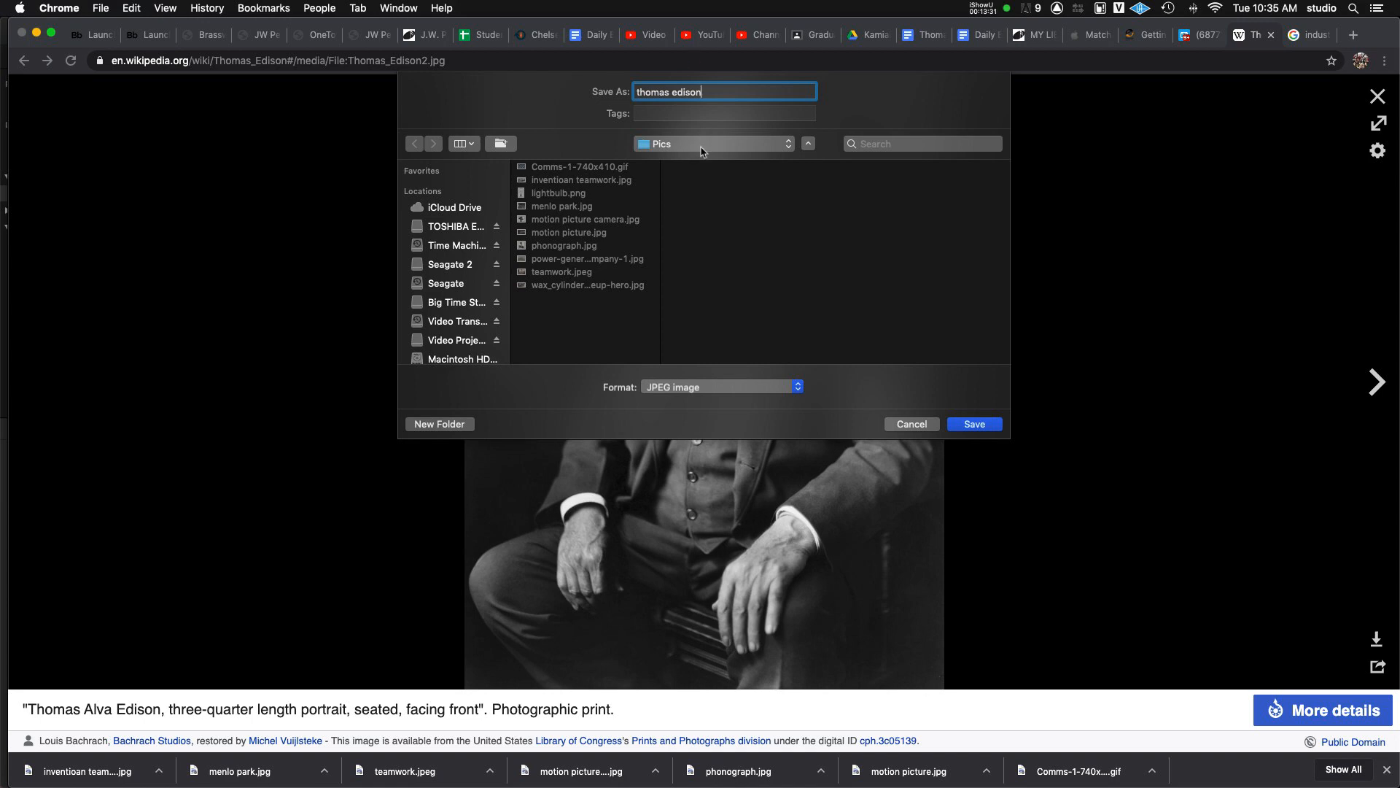
click(972, 424)
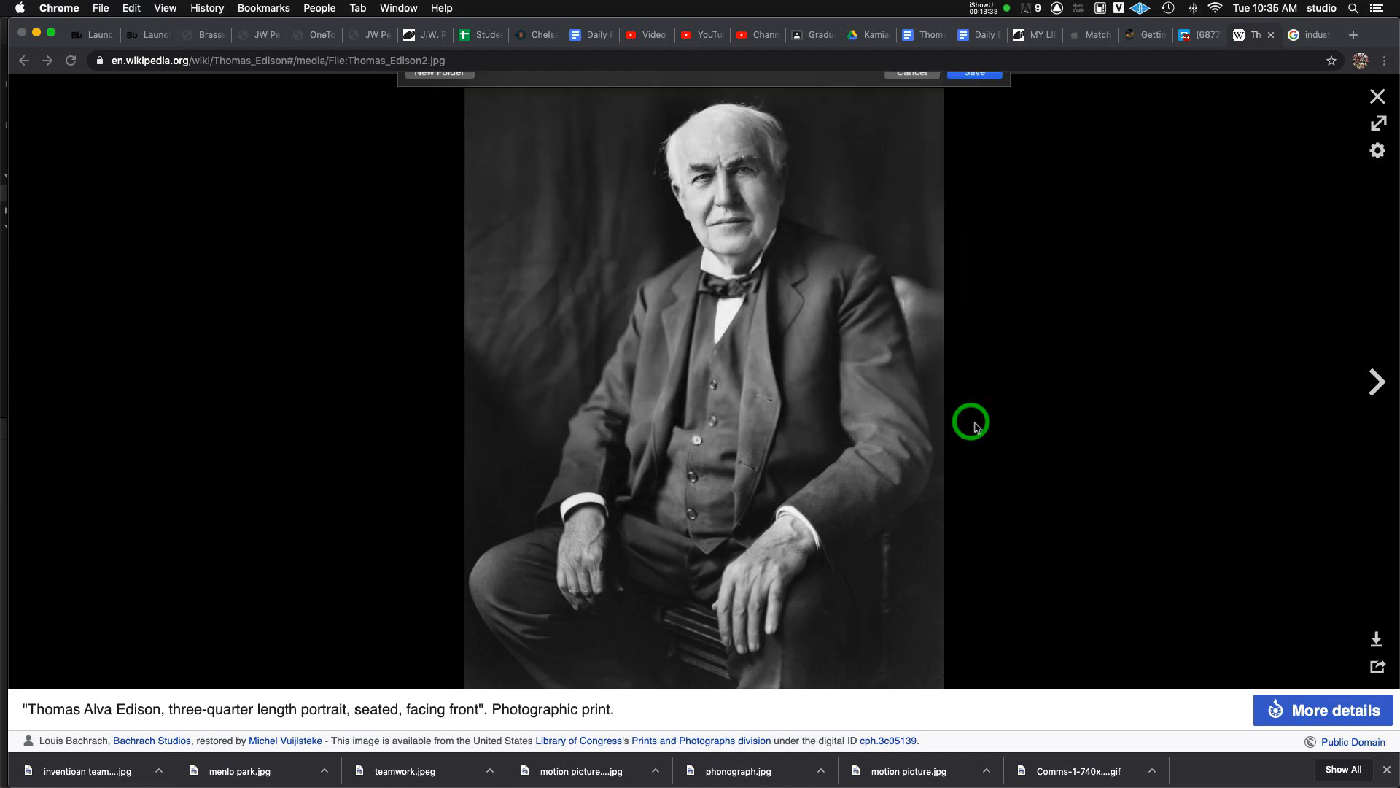
Return to iMovie, open the Pics folder in Finder, and place thomas edison.jpg above the first clip at about 7 s.
mouse_move(895, 782)
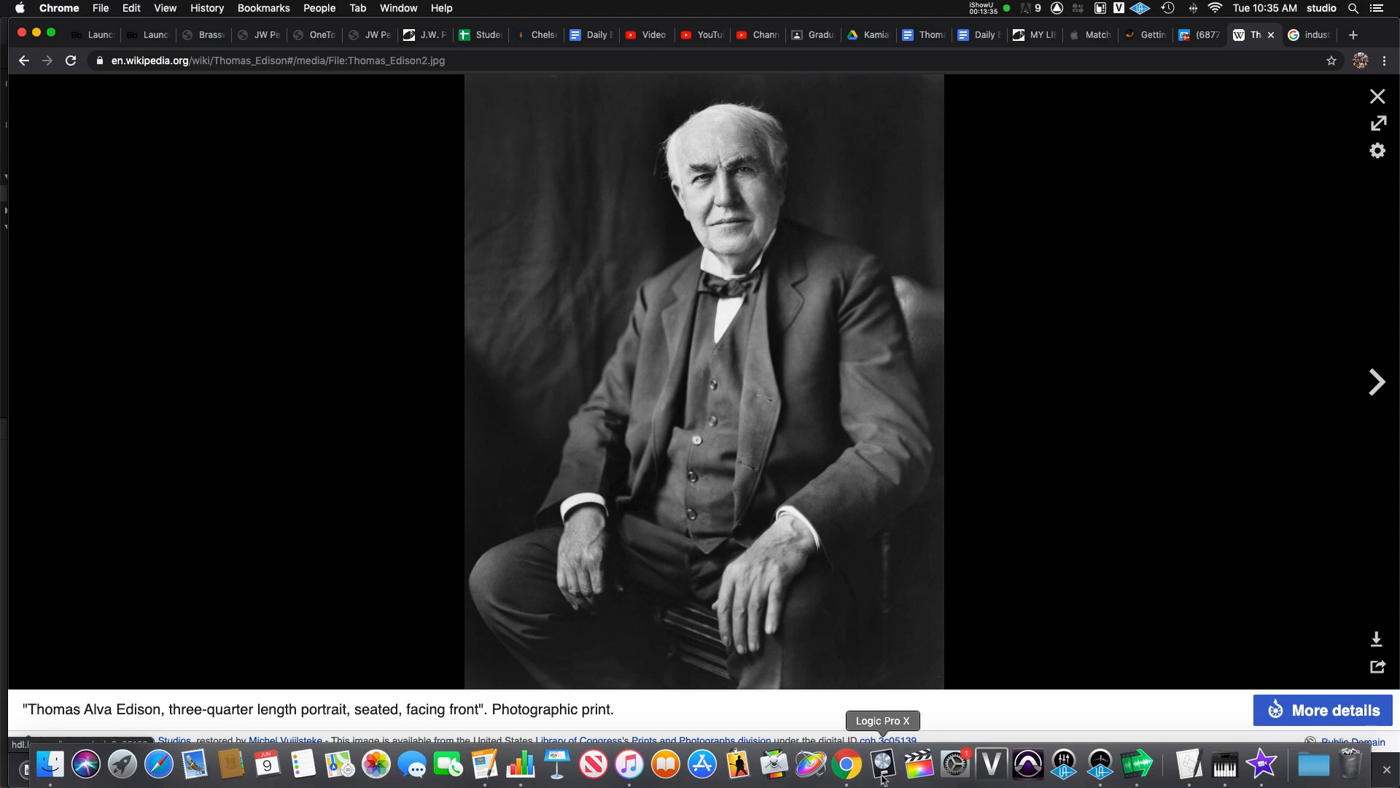
click(1262, 764)
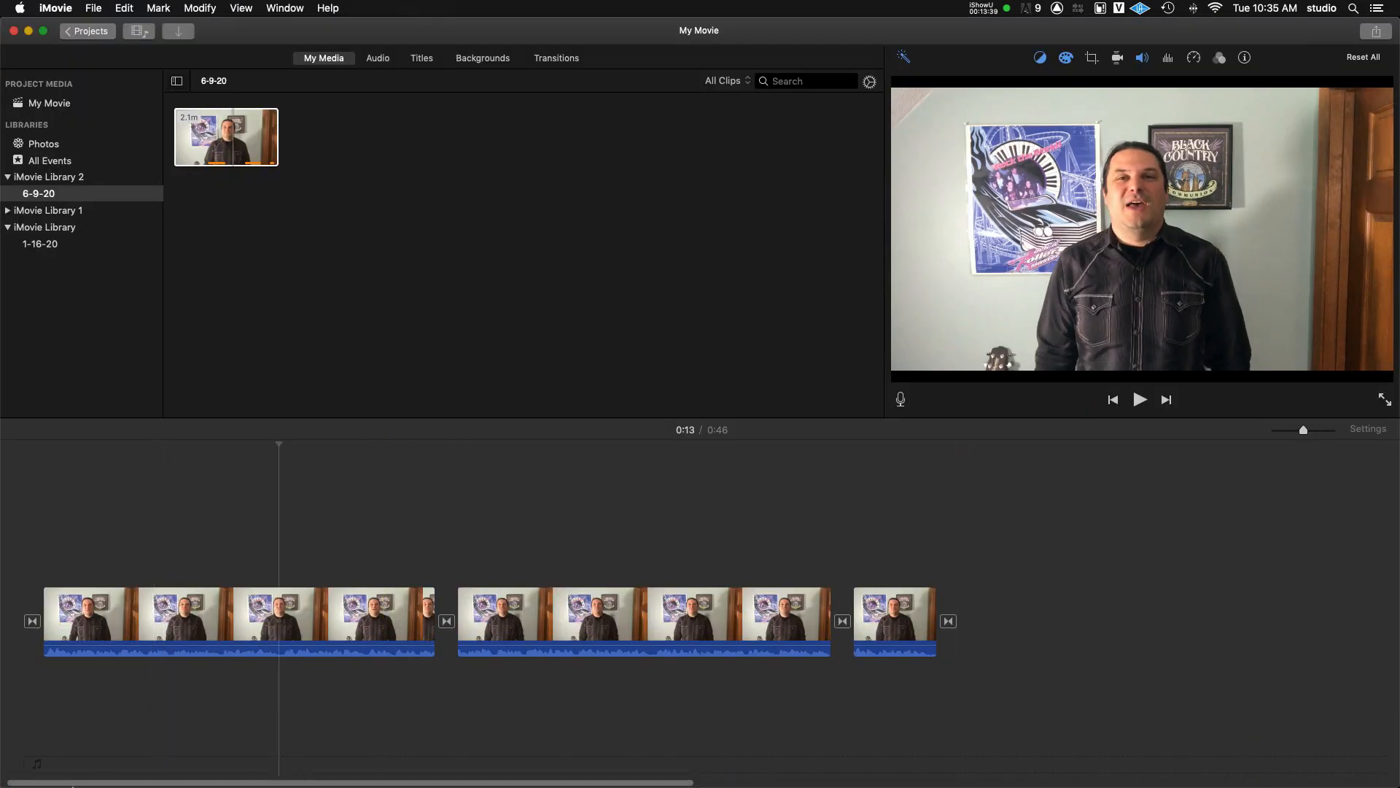
click(47, 770)
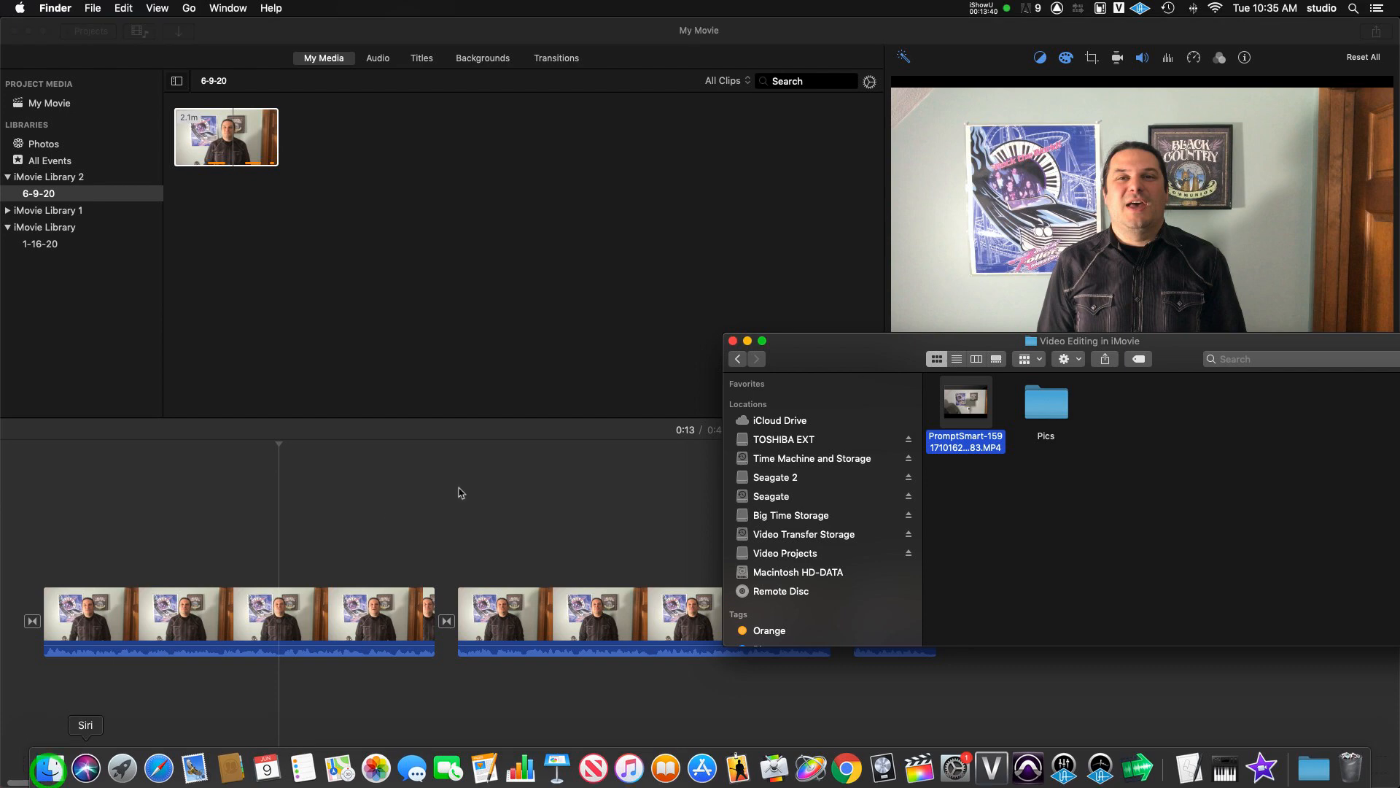
double_click(1043, 405)
drag(1207, 483, 181, 510)
Play back the Edison portrait cutaway and return the playhead to its start.
click(174, 509)
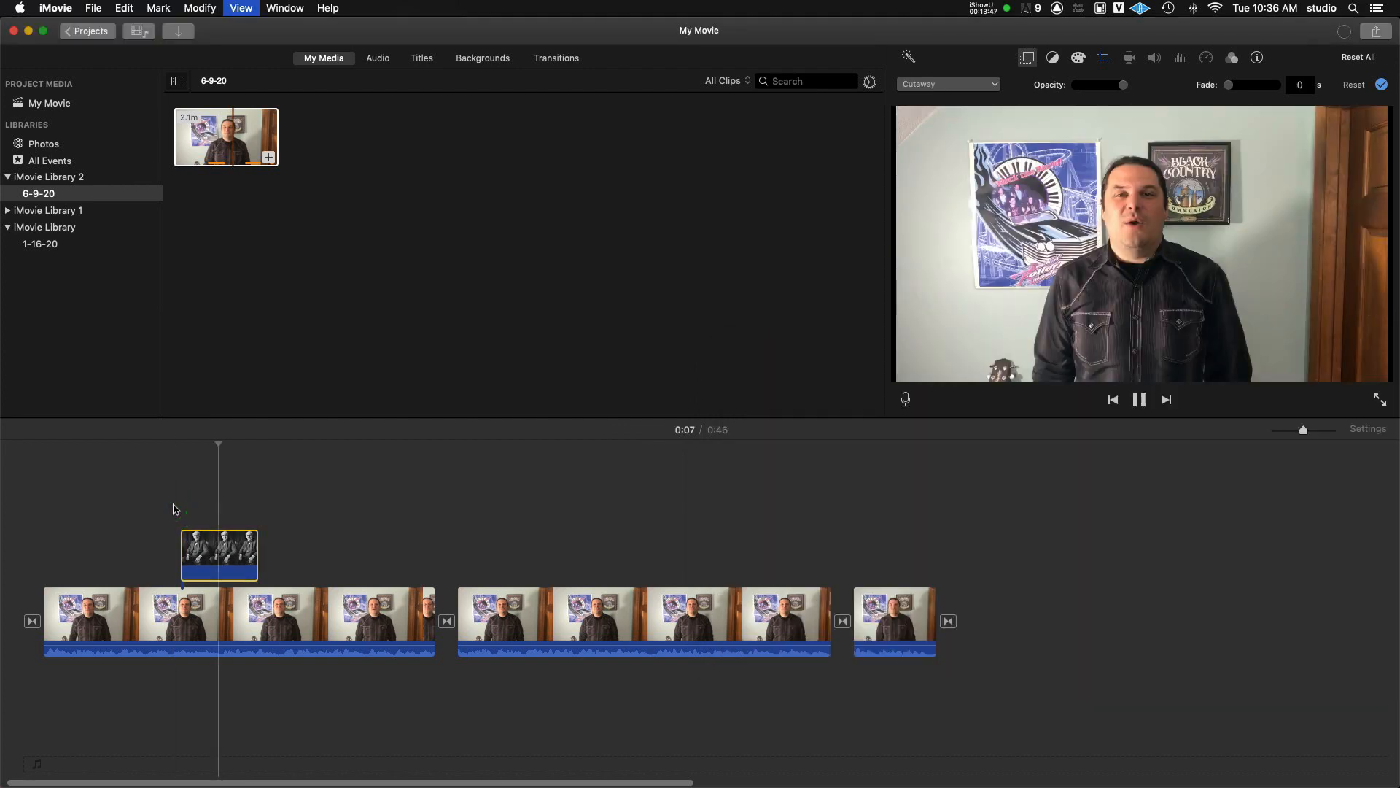
key(space)
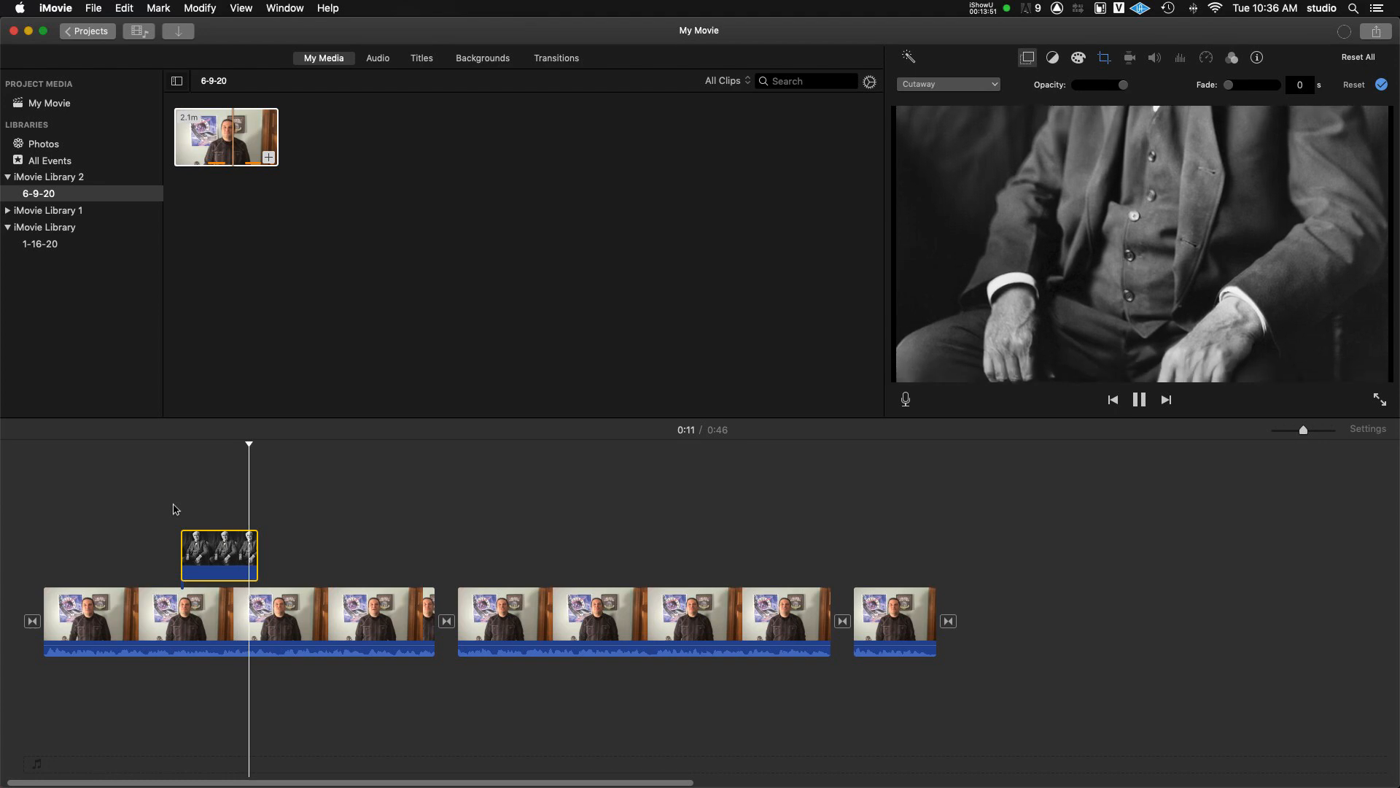
key(space)
drag(266, 444, 181, 447)
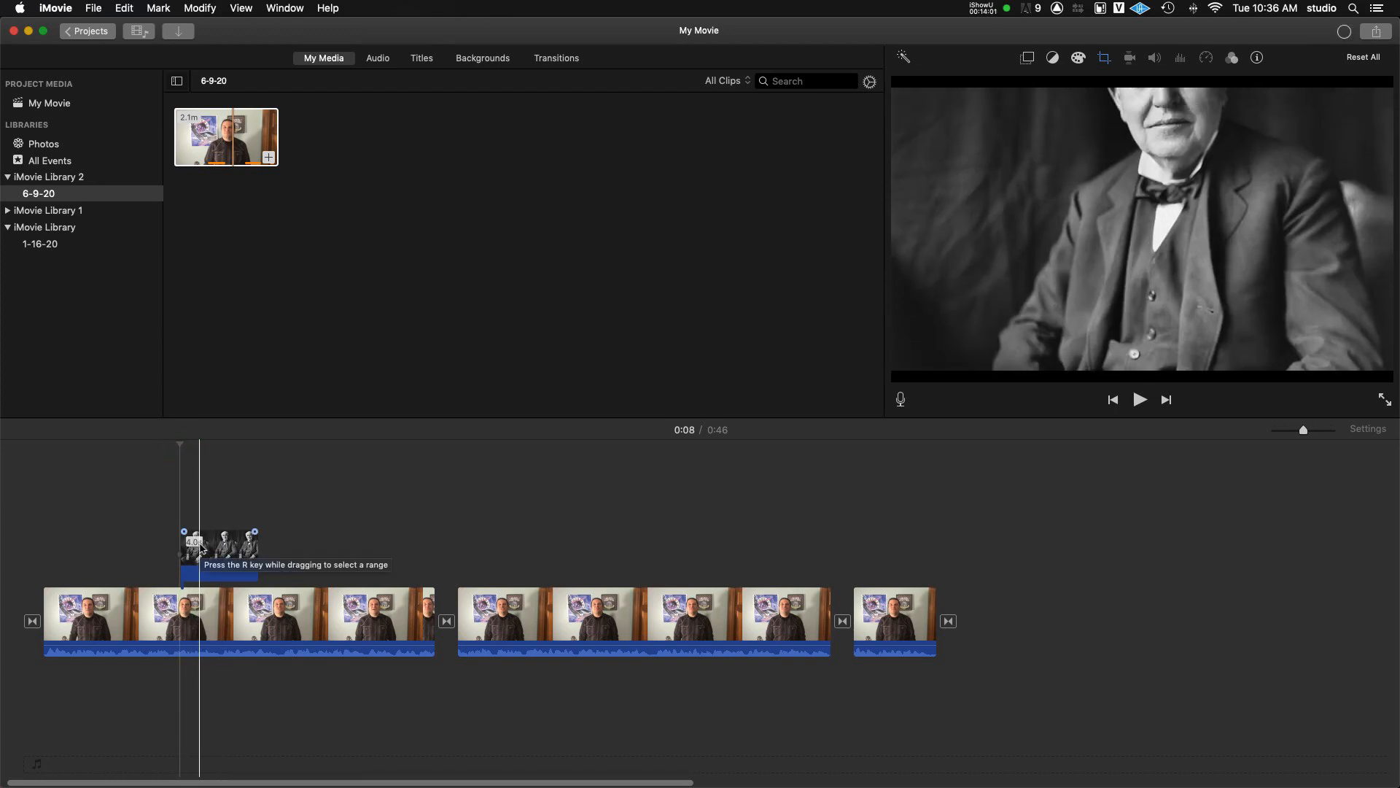
Adjust the portrait's Ken Burns crop by moving the Start and End frames up over the head and upper body.
click(200, 549)
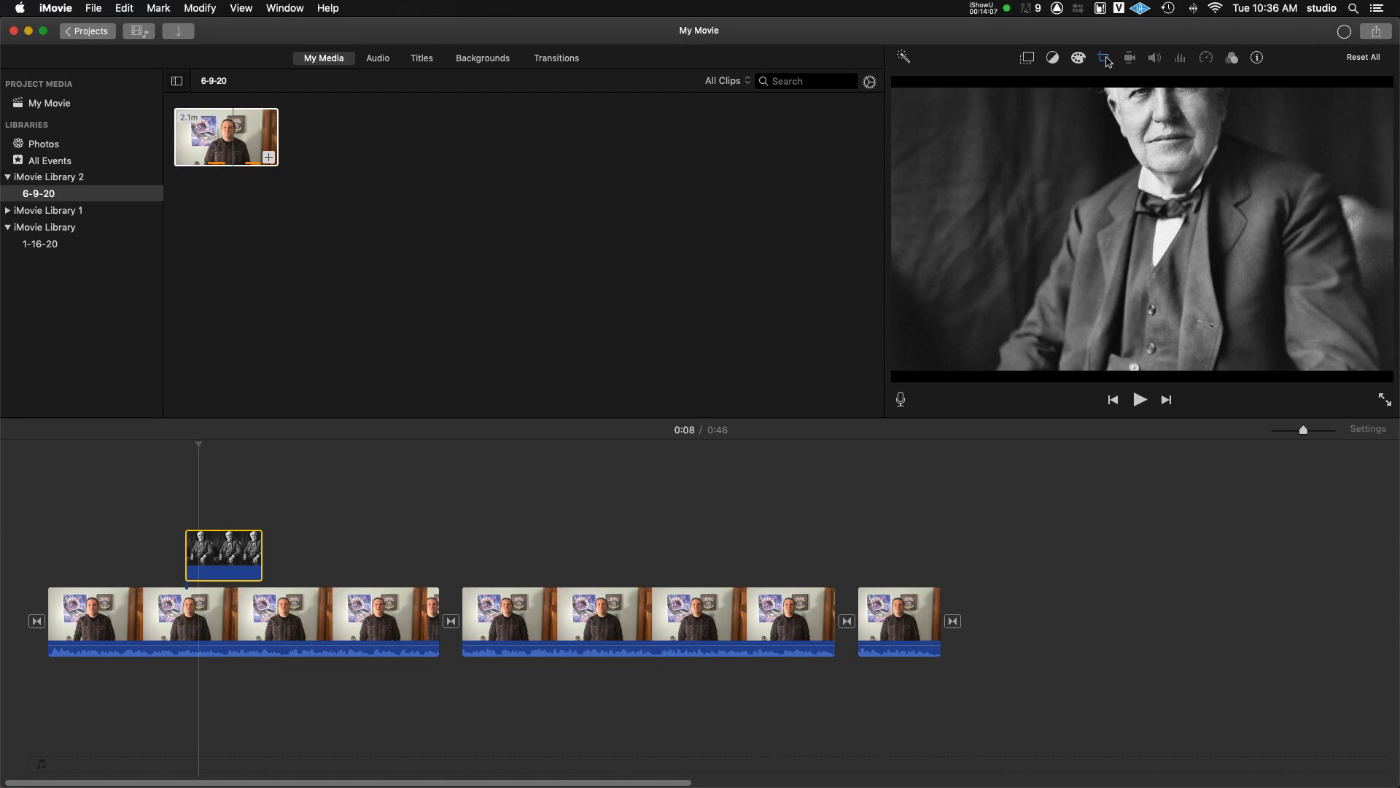
click(1106, 59)
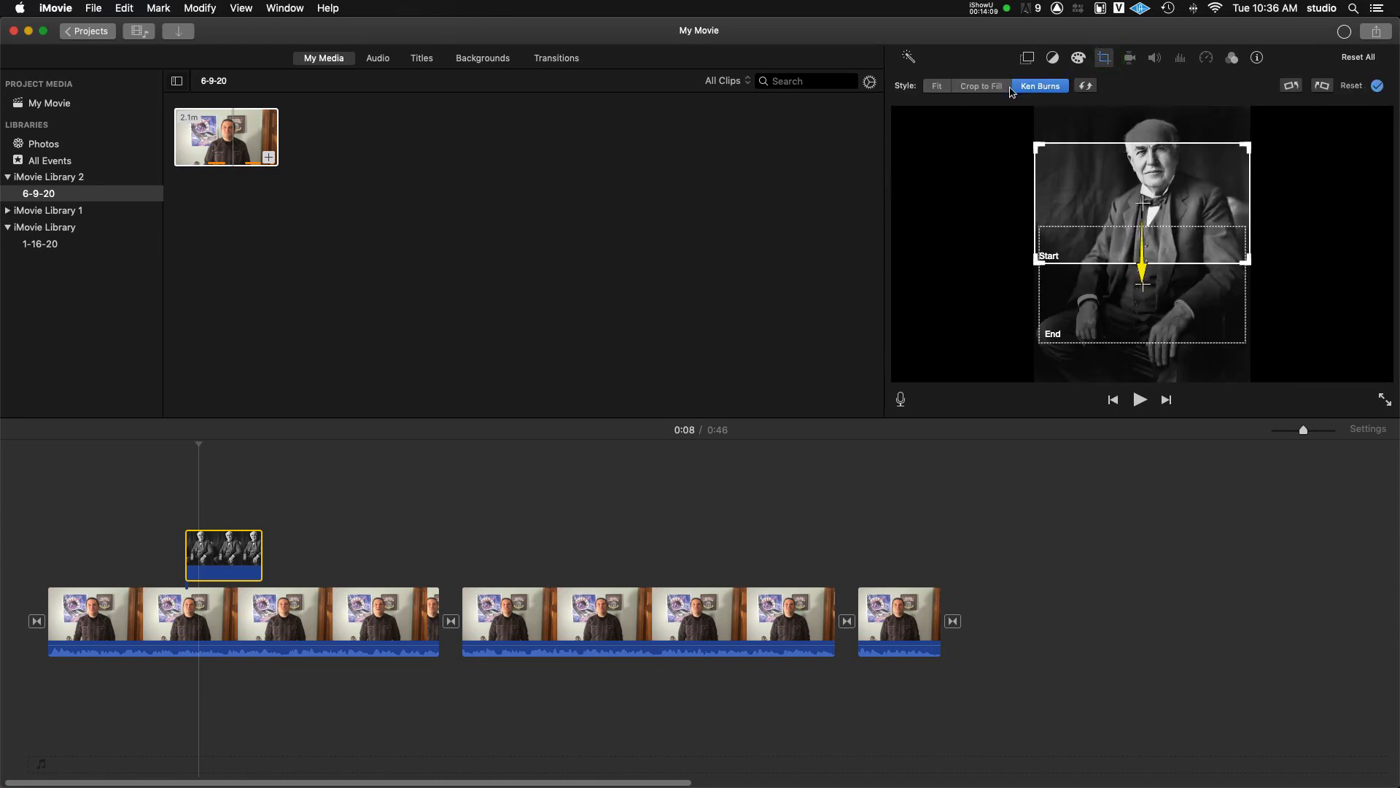
drag(1094, 184, 1097, 151)
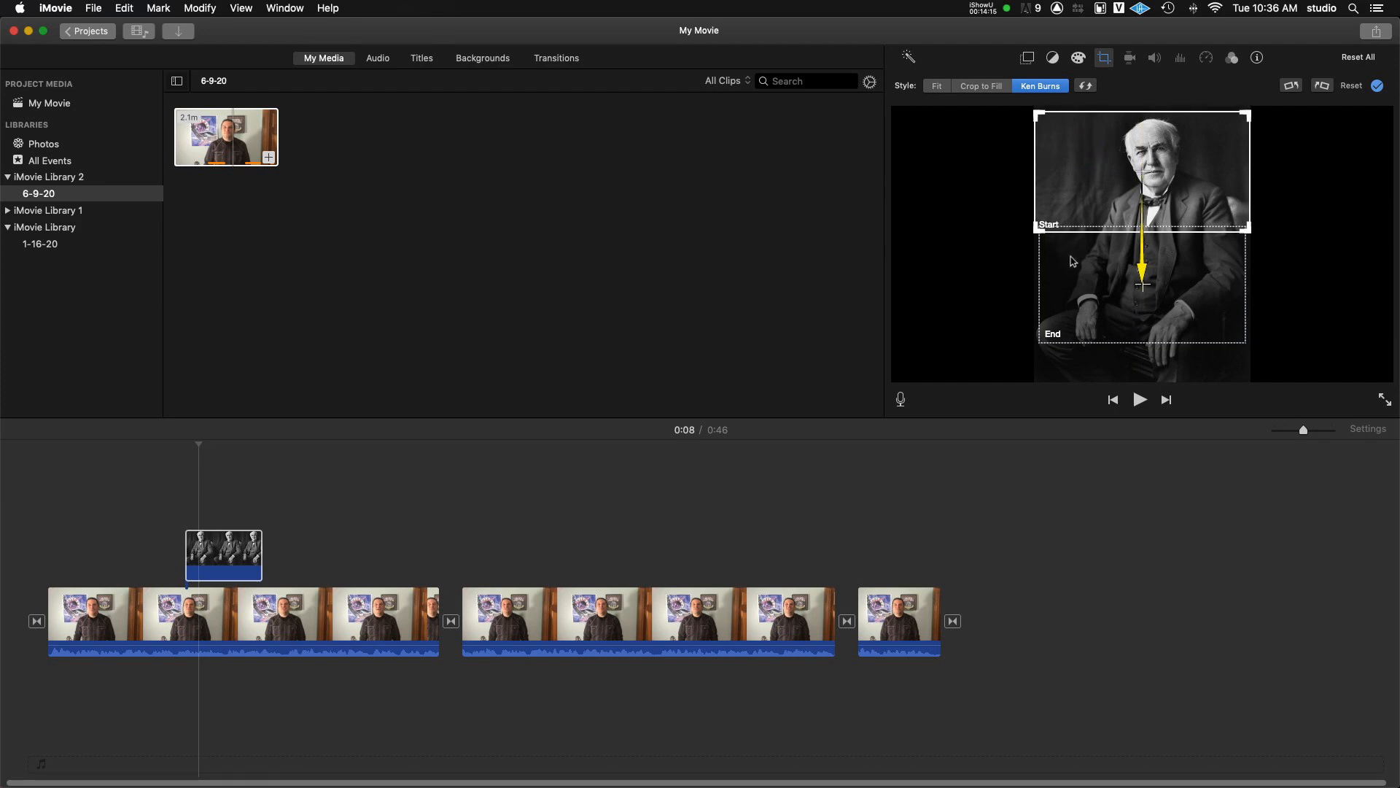
drag(1082, 293, 1087, 178)
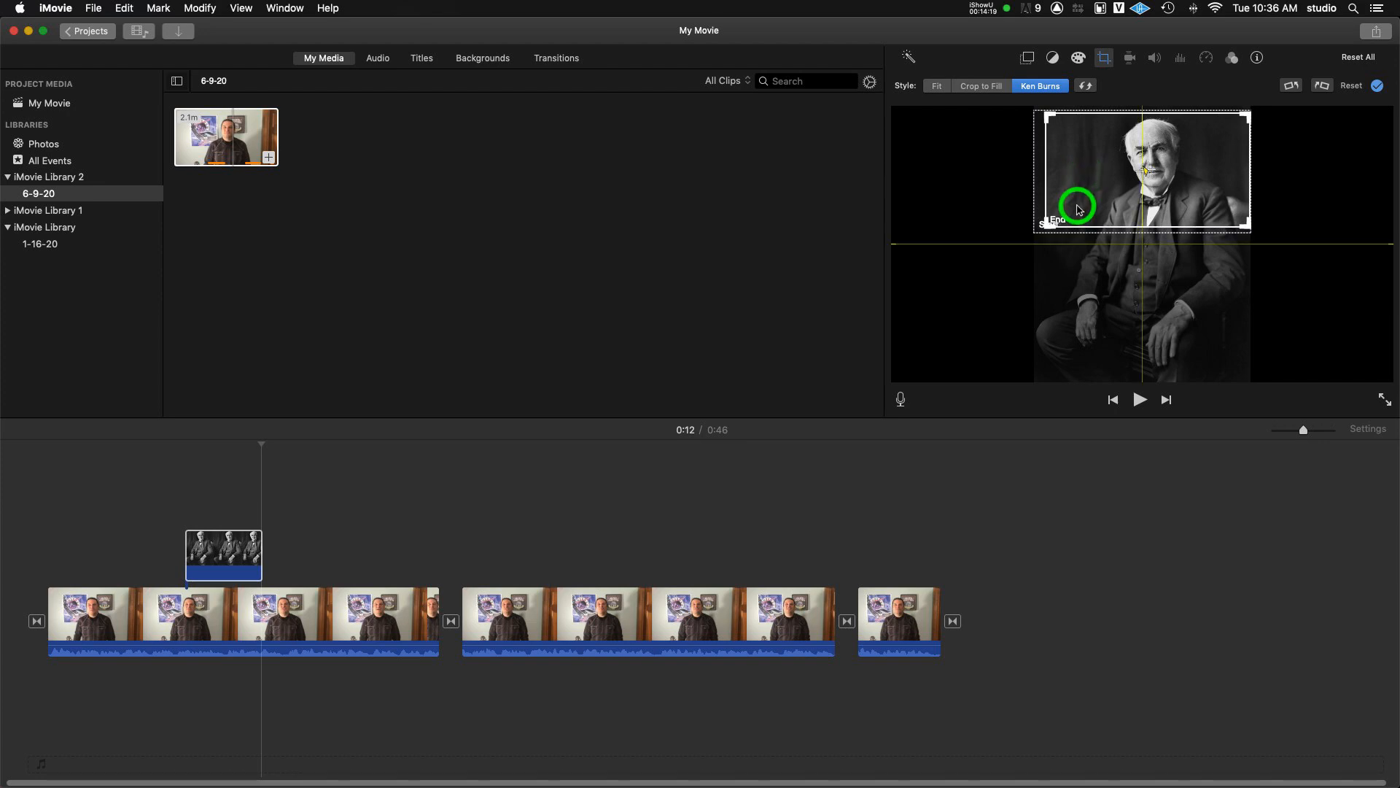
Play back the reframed portrait cutaway from just before it through the cut into the second clip.
click(179, 497)
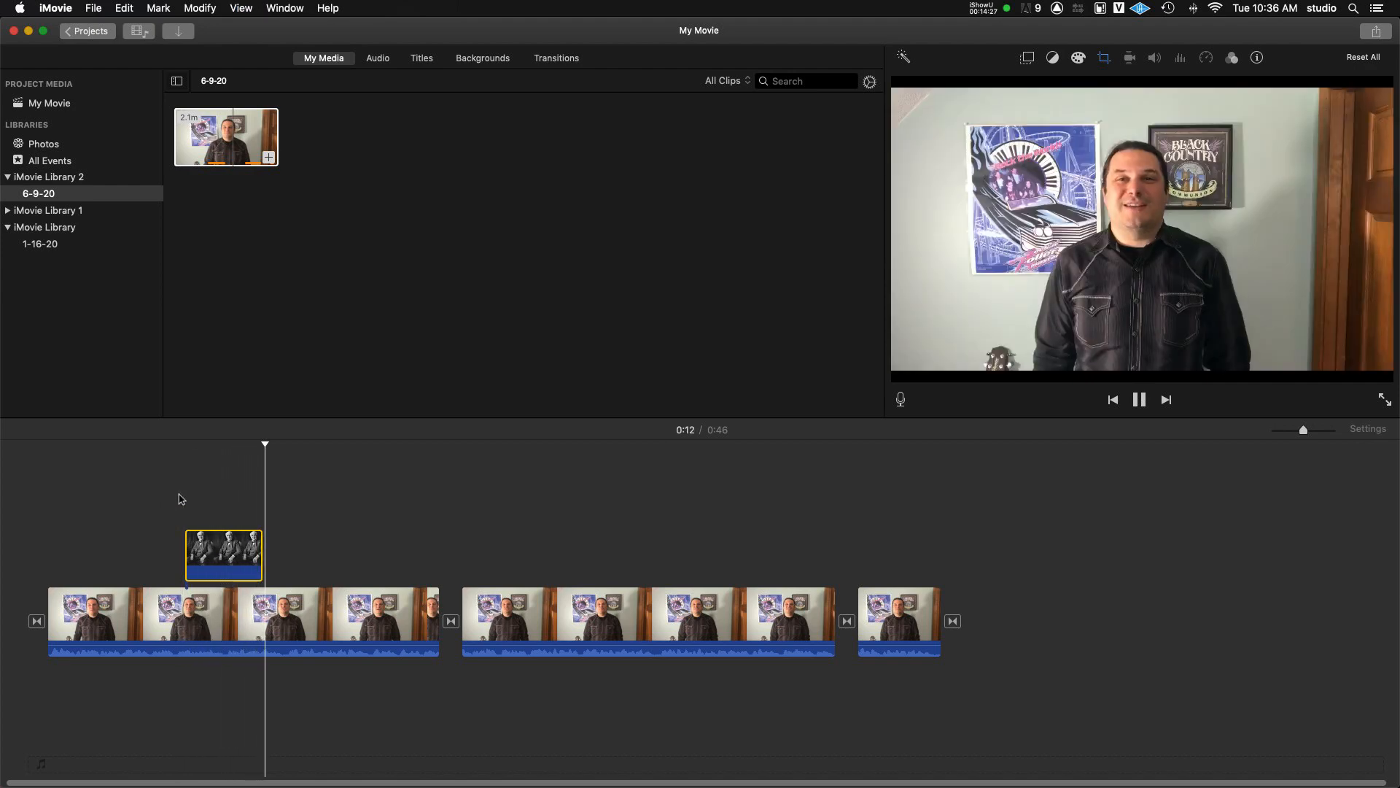
key(space)
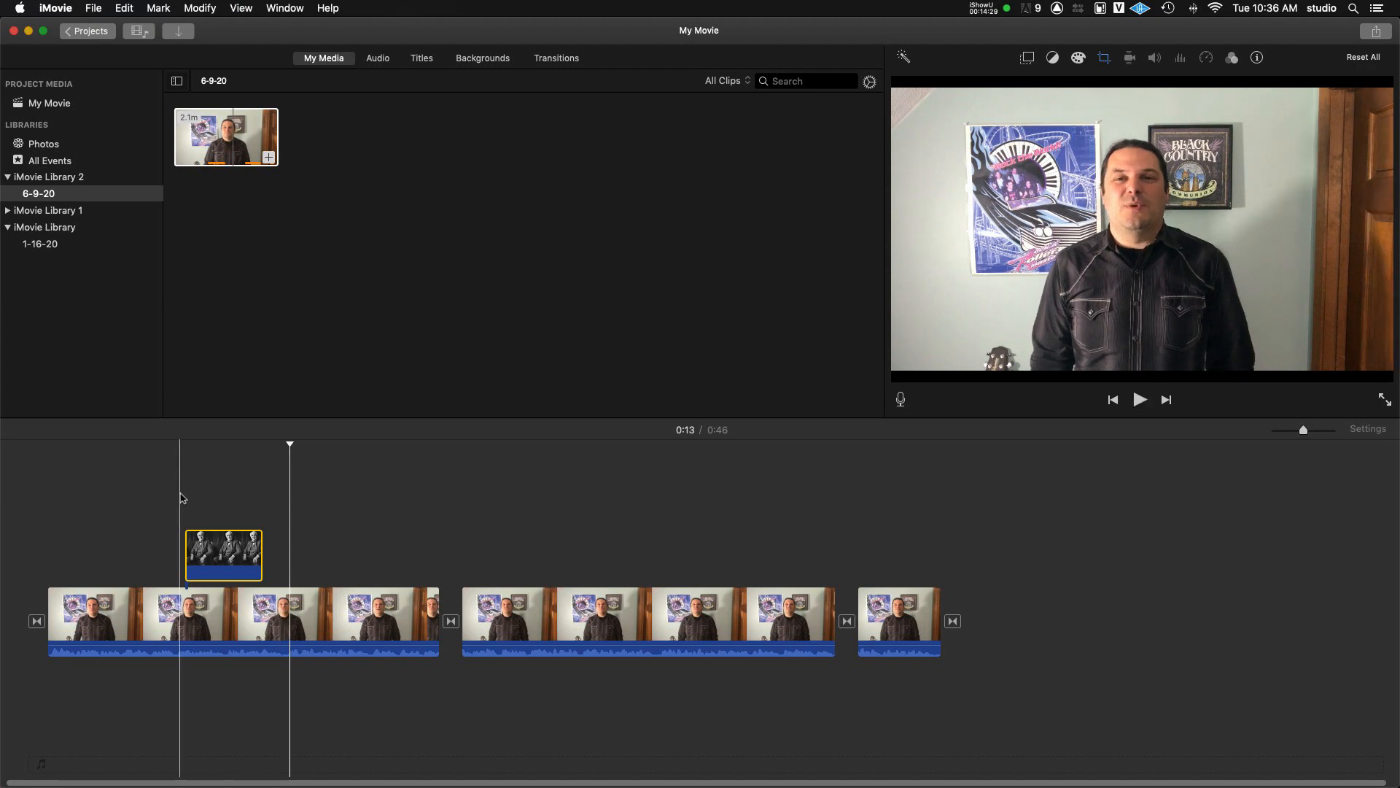
key(space)
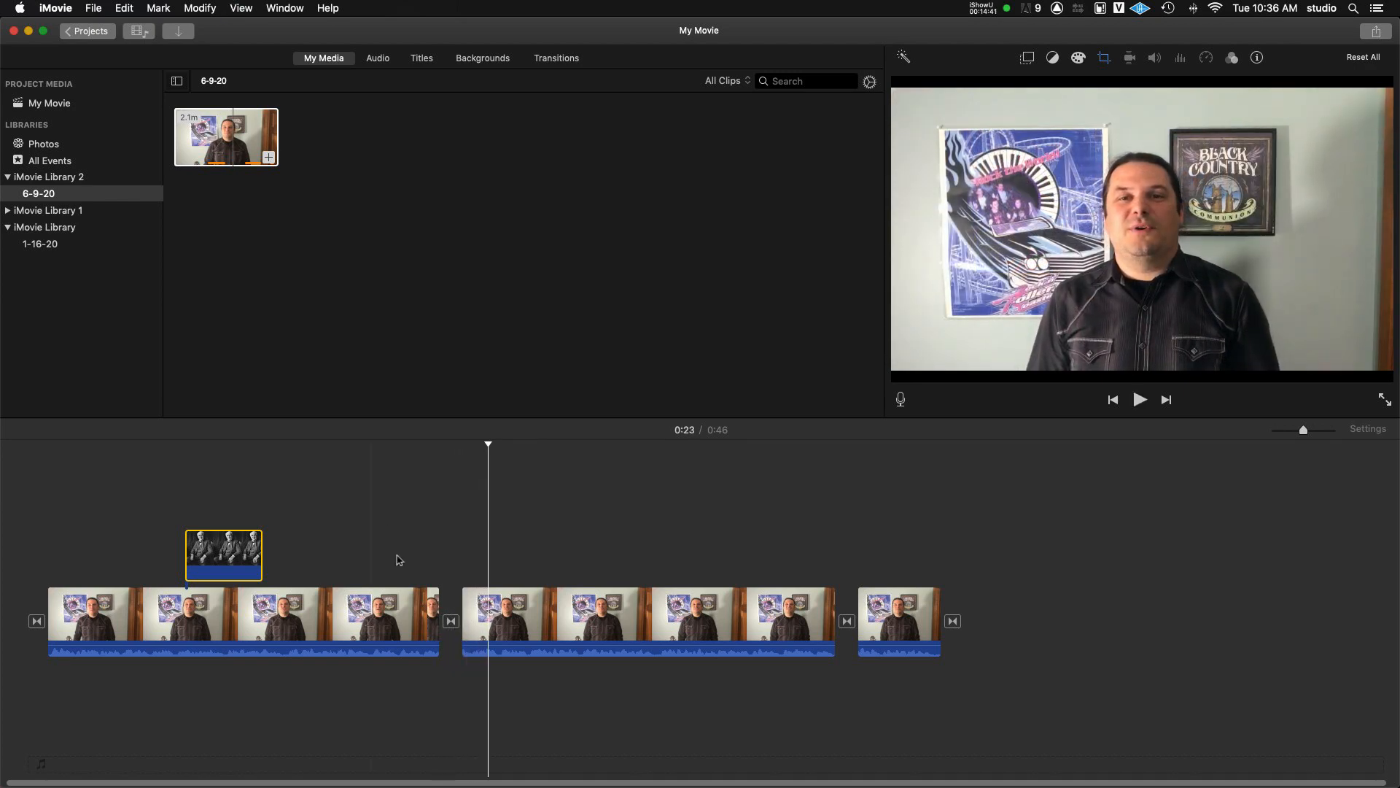
Delete the transition between the first two clips and play back the cut.
click(451, 621)
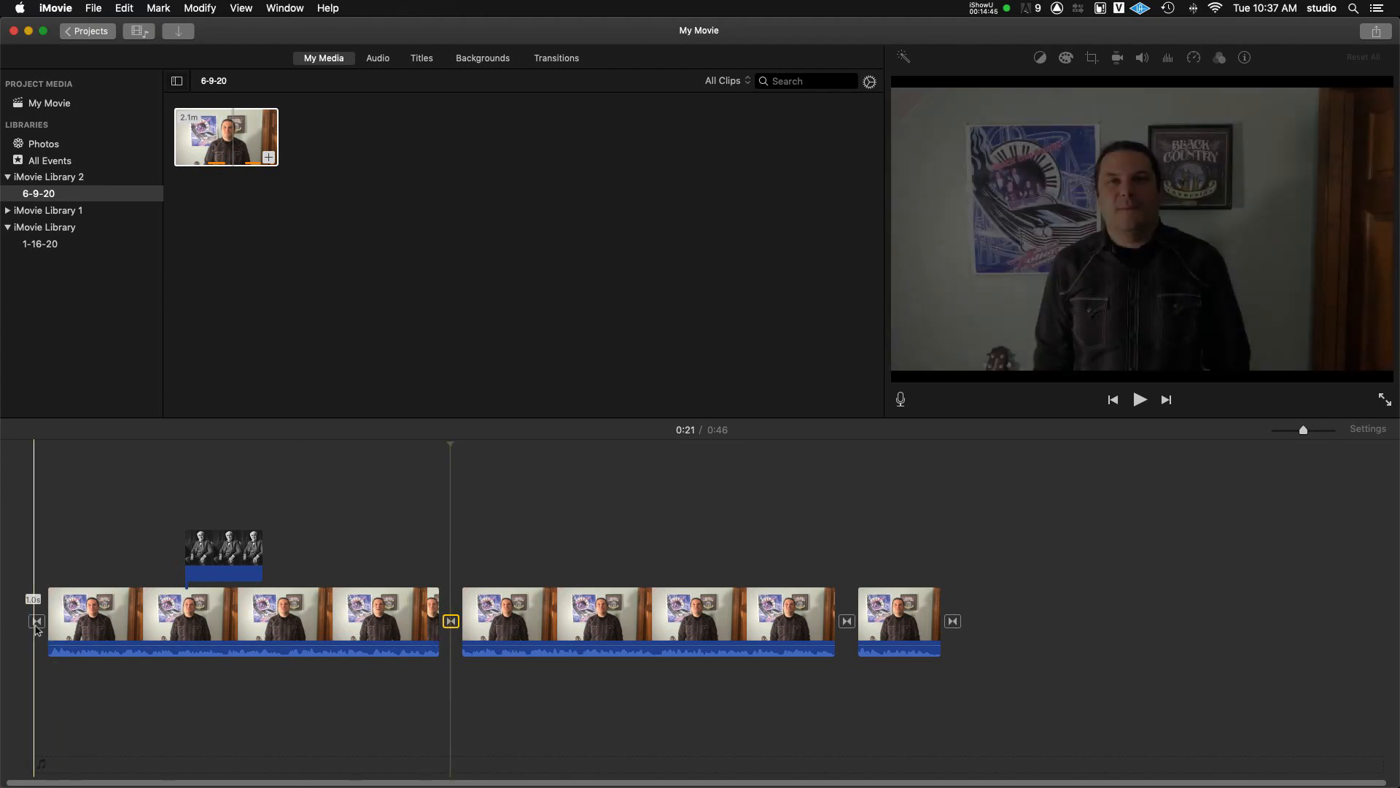
key(BackSpace)
click(438, 555)
key(space)
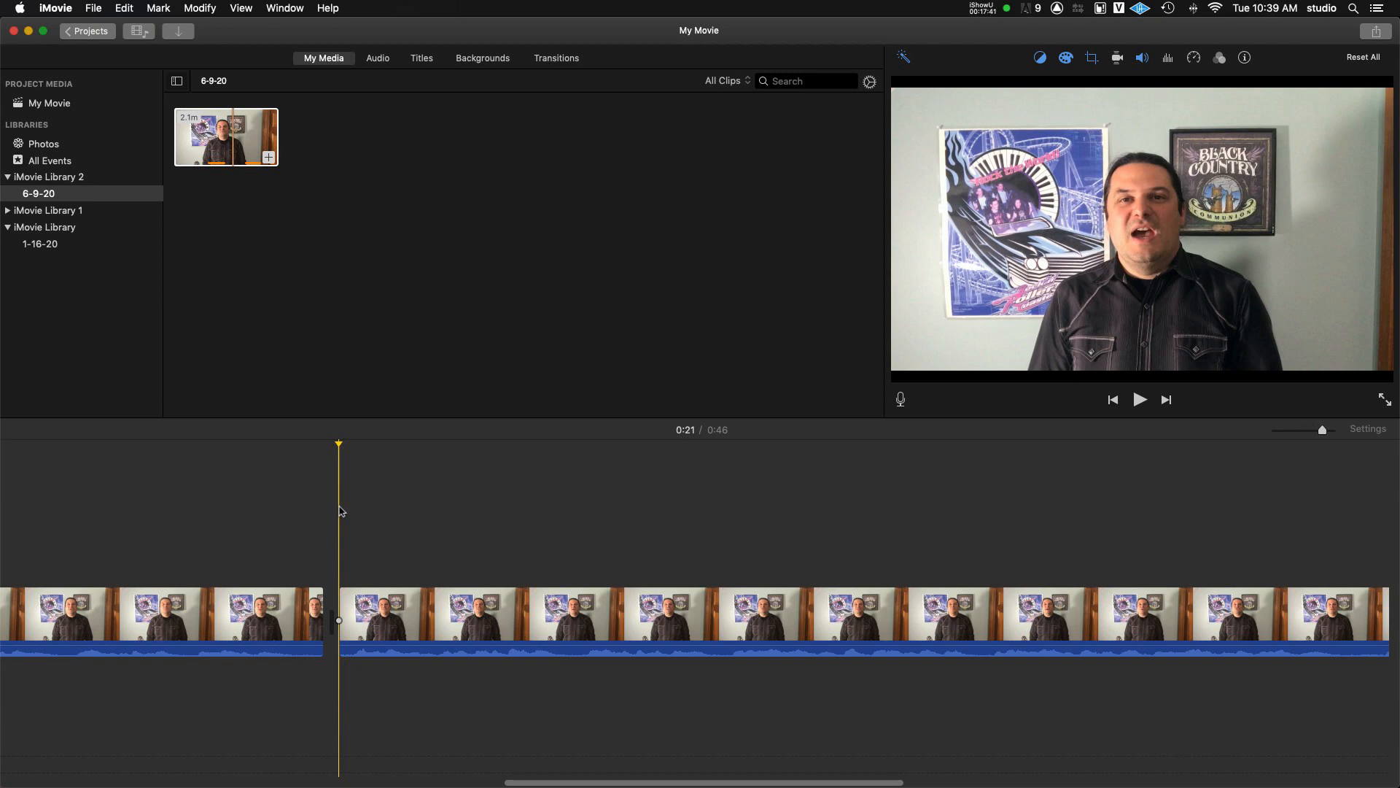
Play through the second clip to find where the phonograph is mentioned.
key(space)
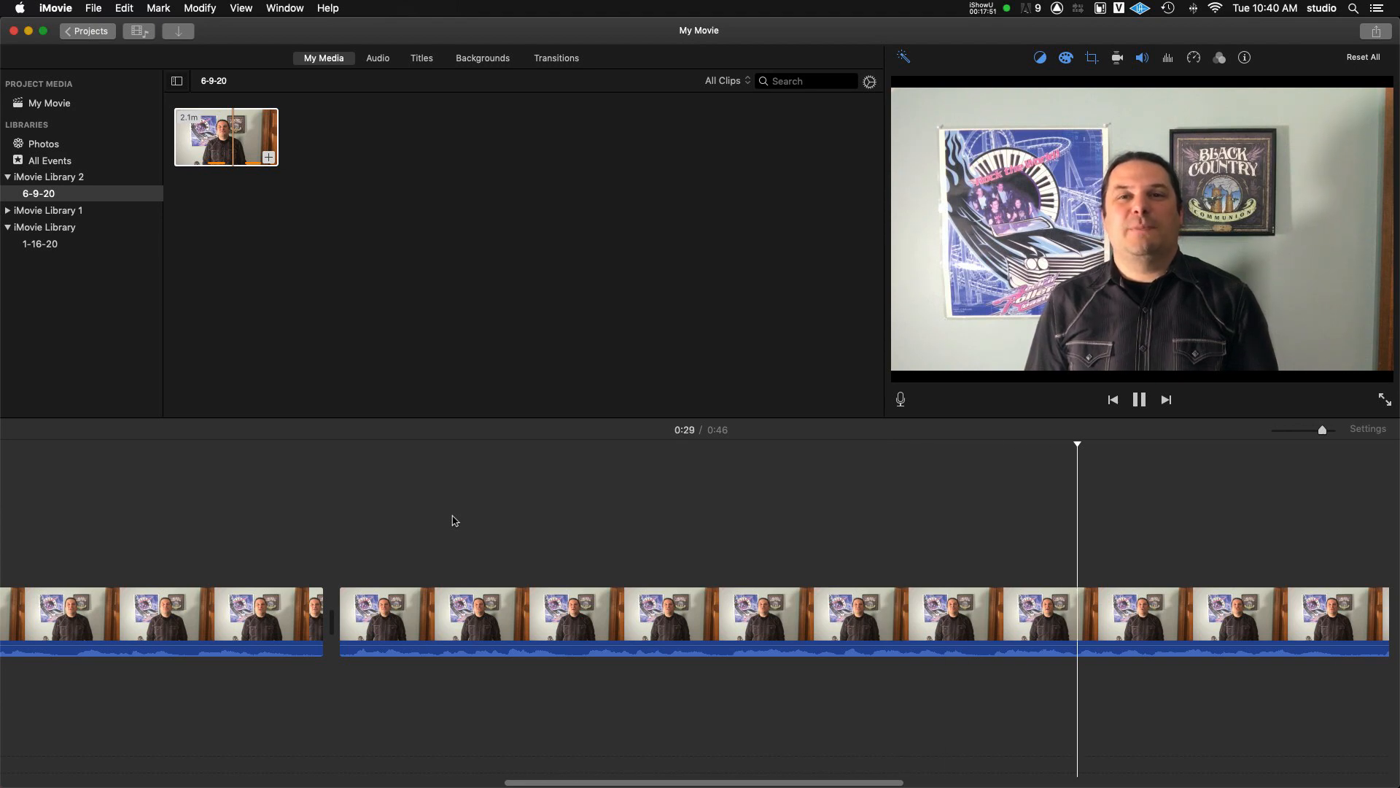
key(space)
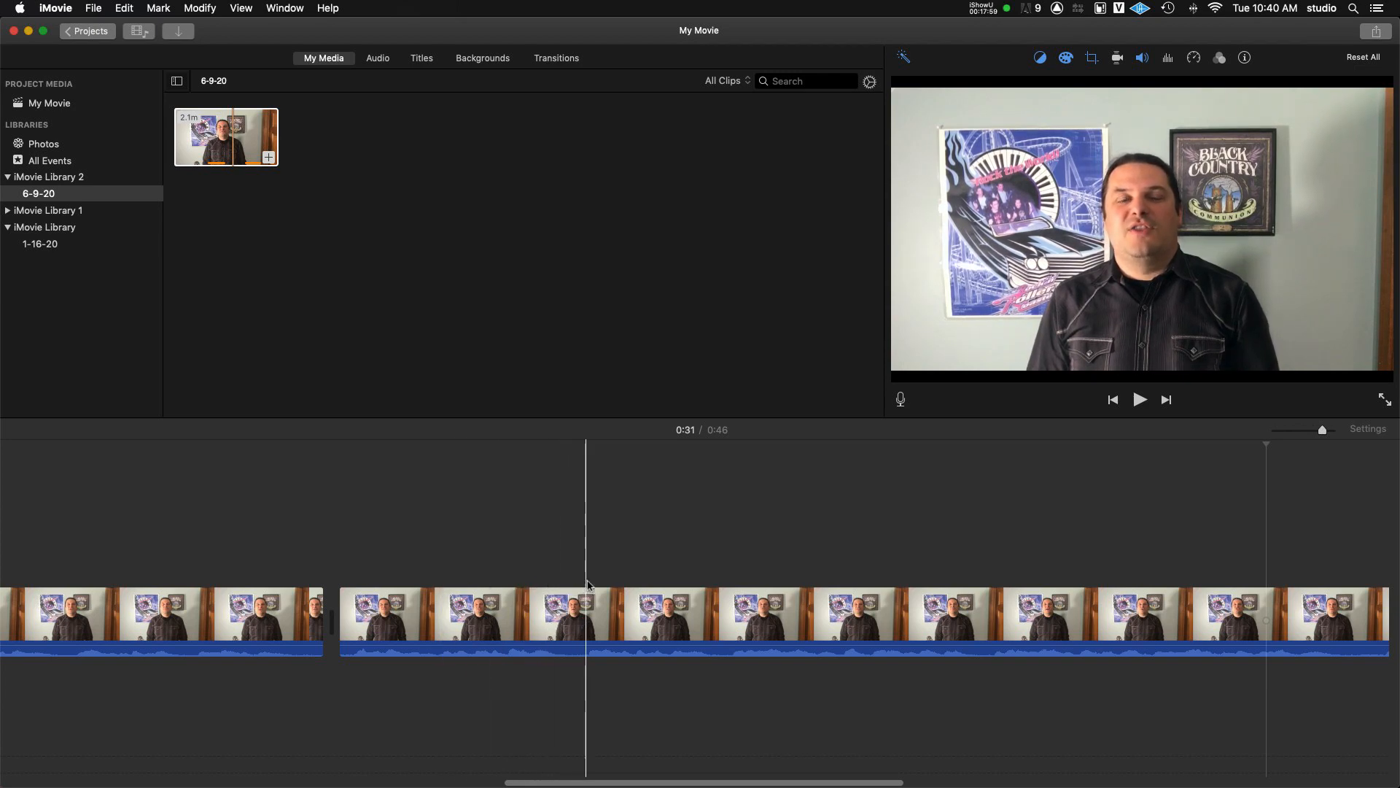
click(590, 563)
key(space)
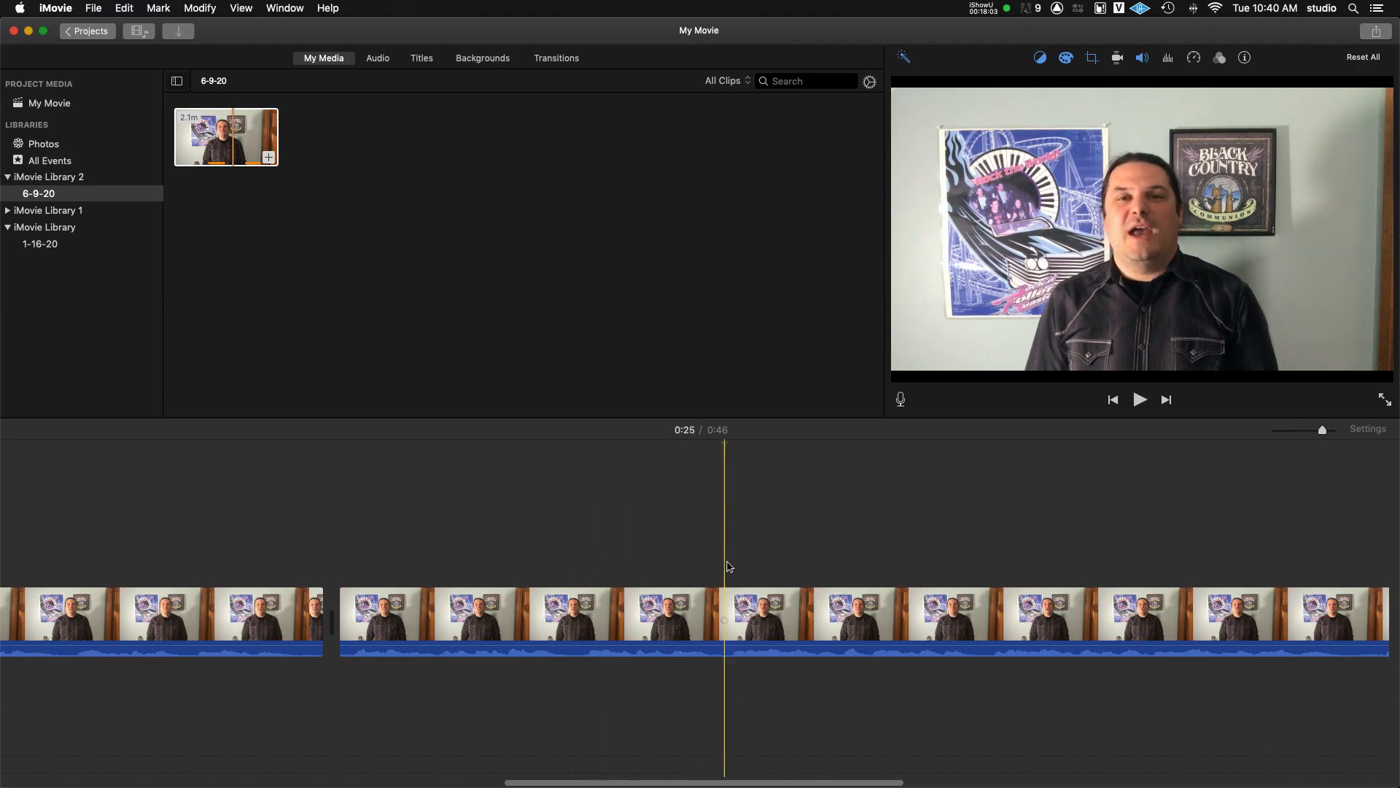
key(space)
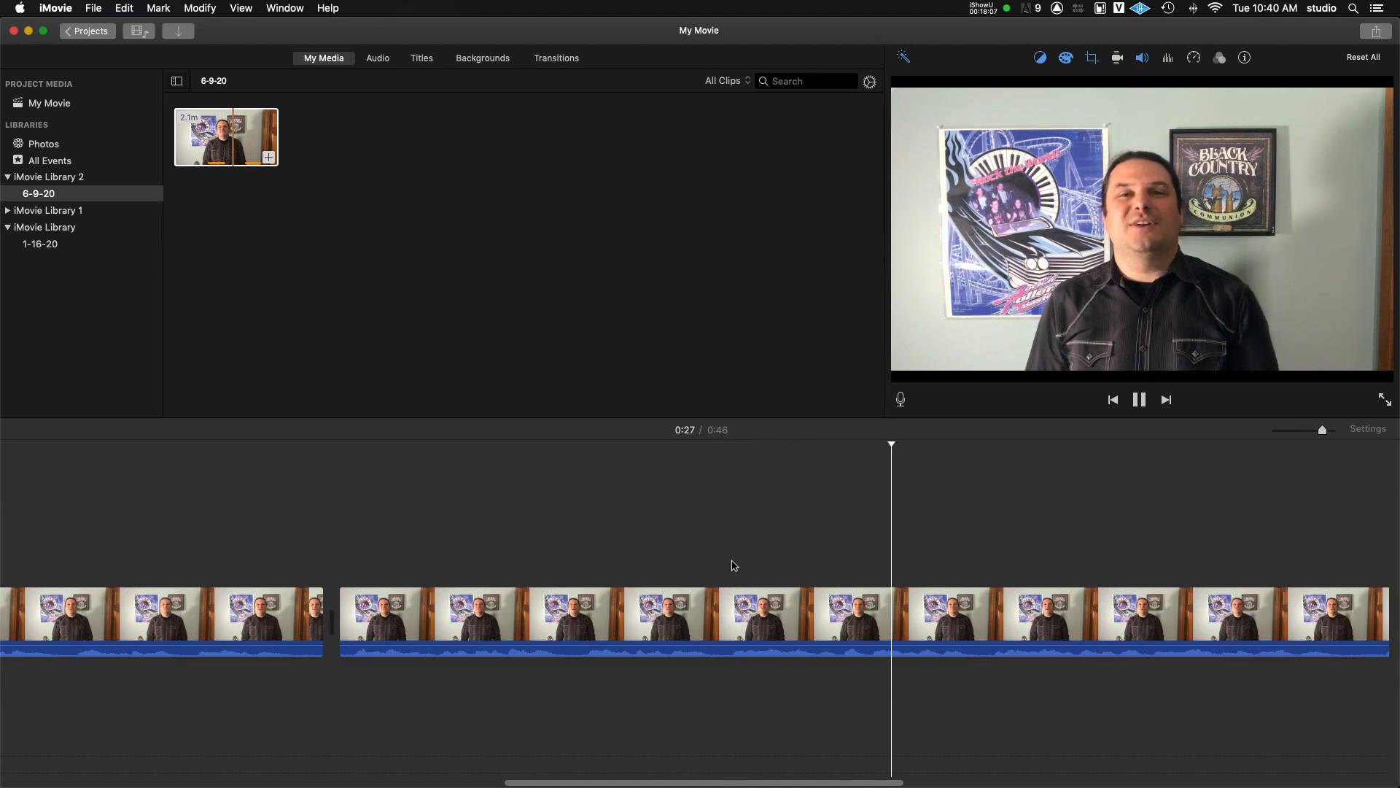
key(space)
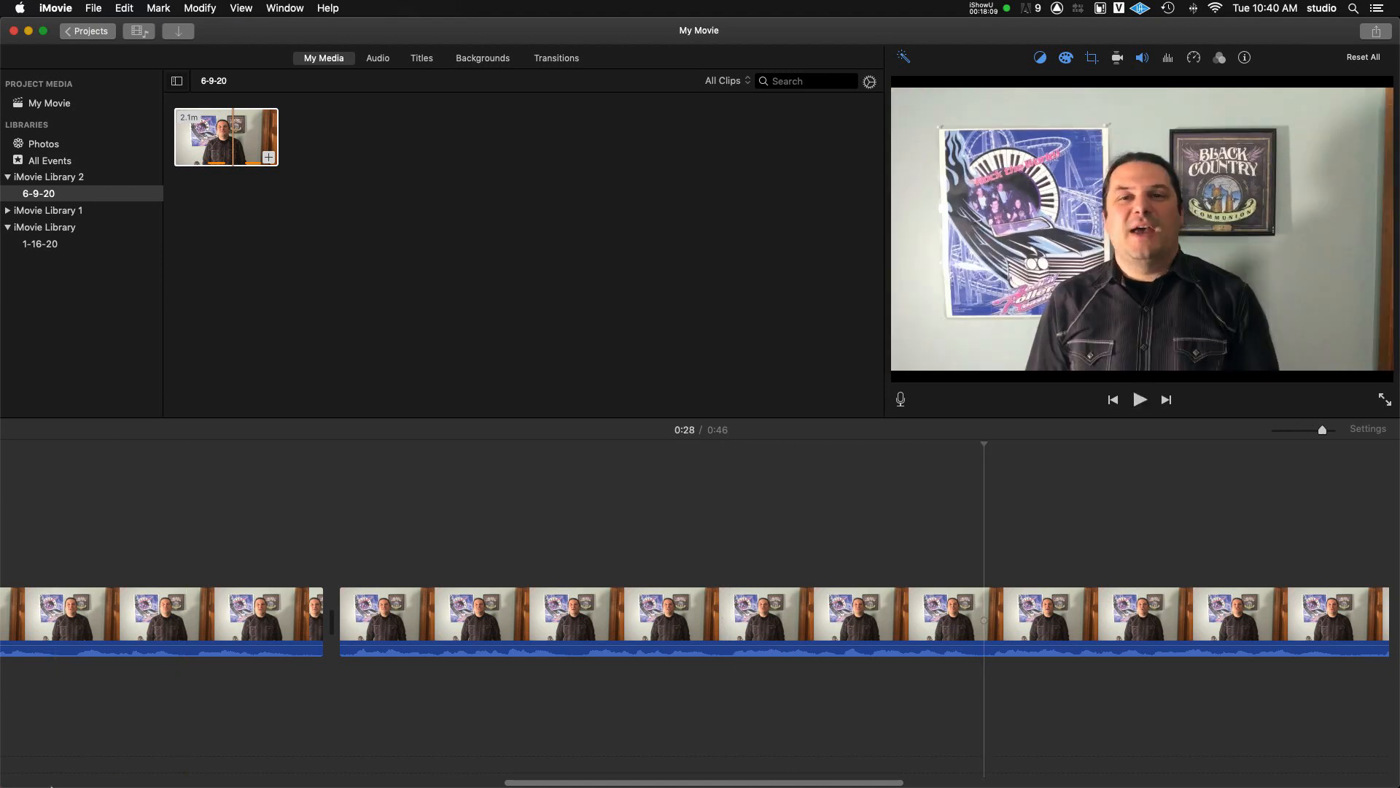
Place phonograph.jpg from the Pics folder above the early part of the second clip and shorten it from its end.
click(51, 772)
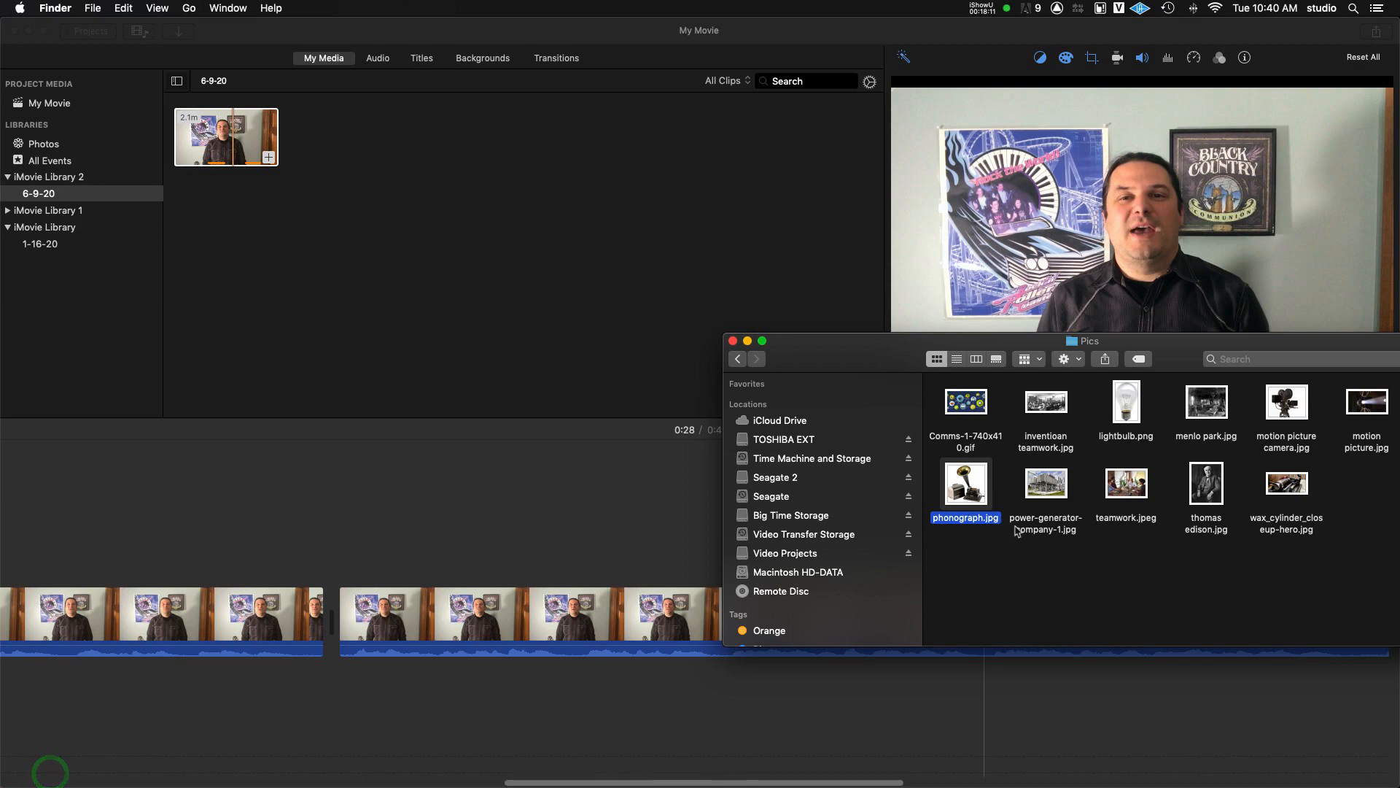
drag(977, 499, 511, 523)
drag(891, 554, 584, 556)
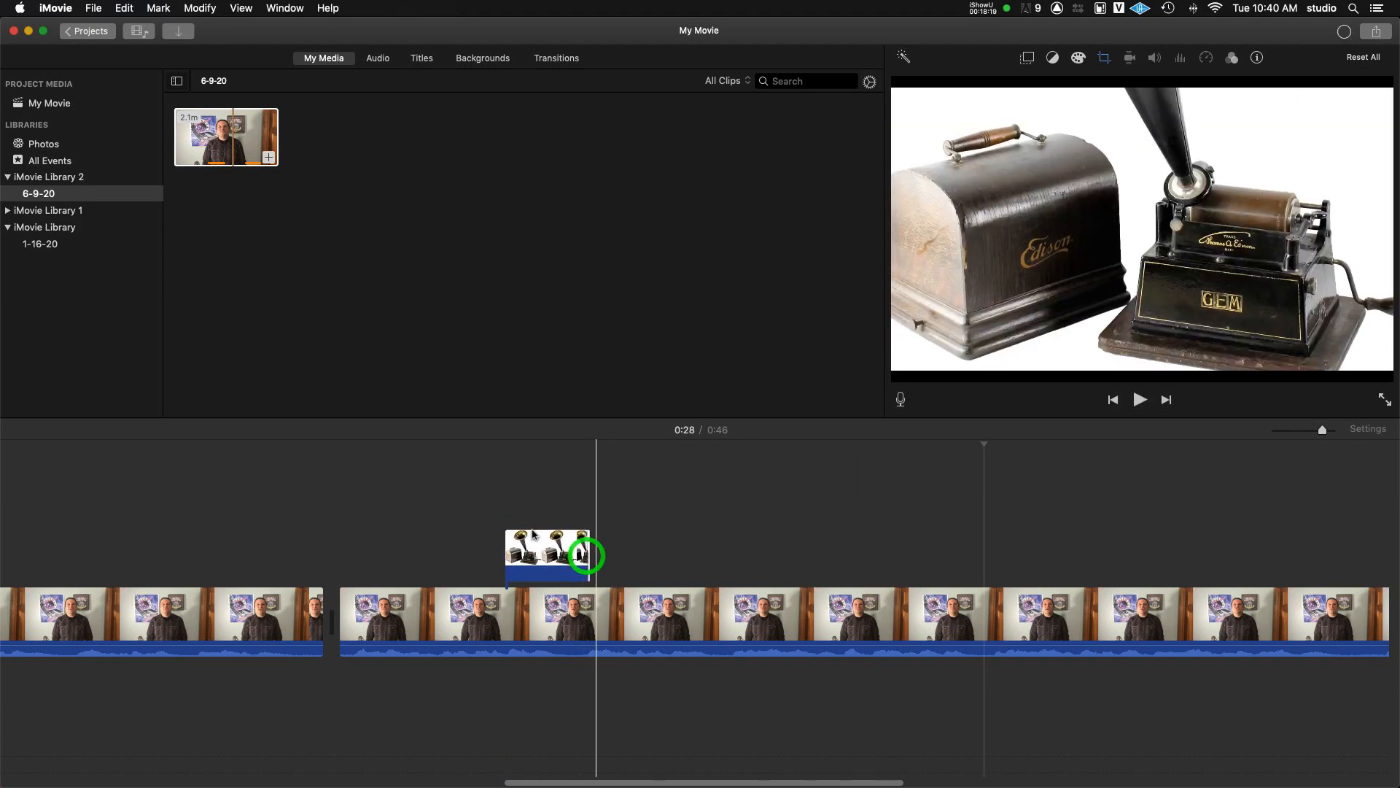
Play back the phonograph cutaway and set its cropping style to Fit.
click(484, 510)
key(space)
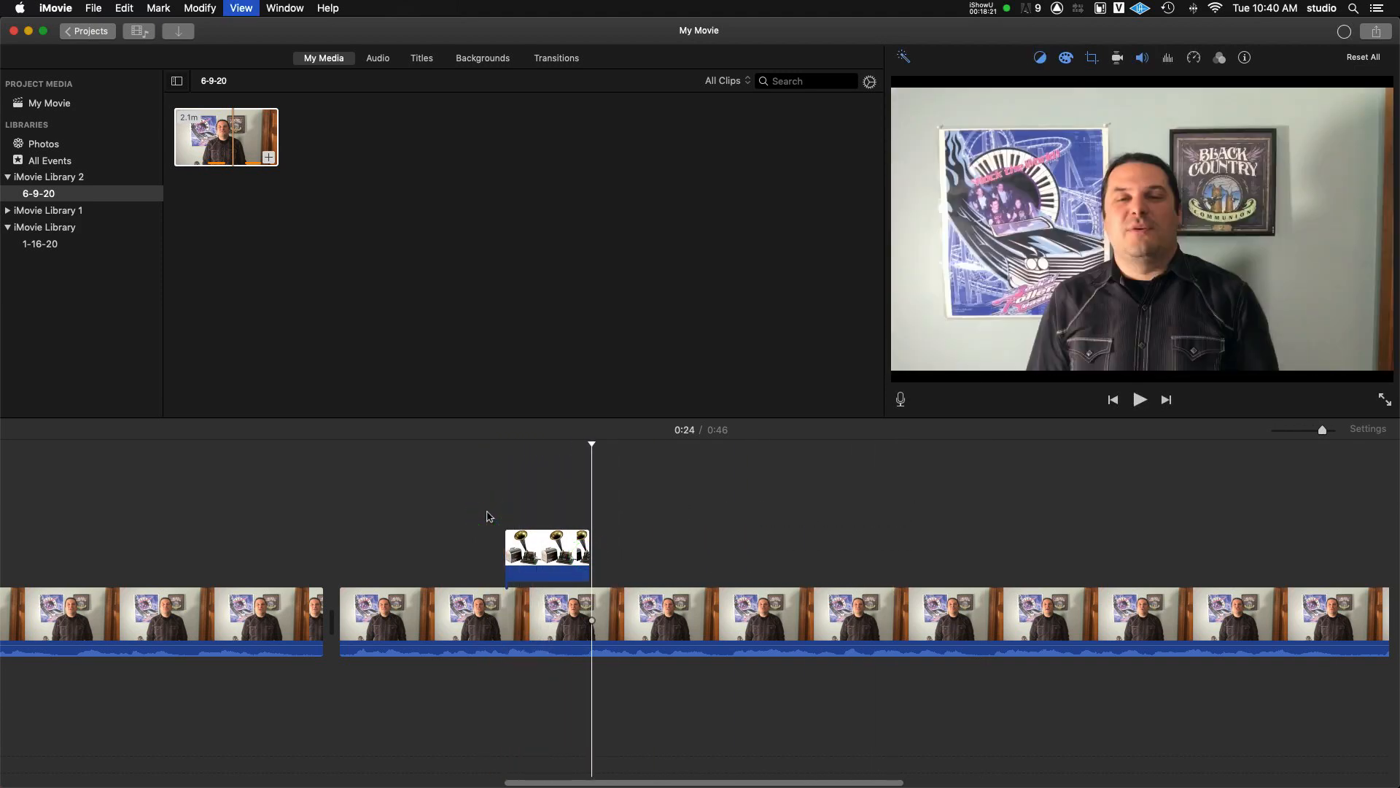
click(537, 547)
click(1104, 58)
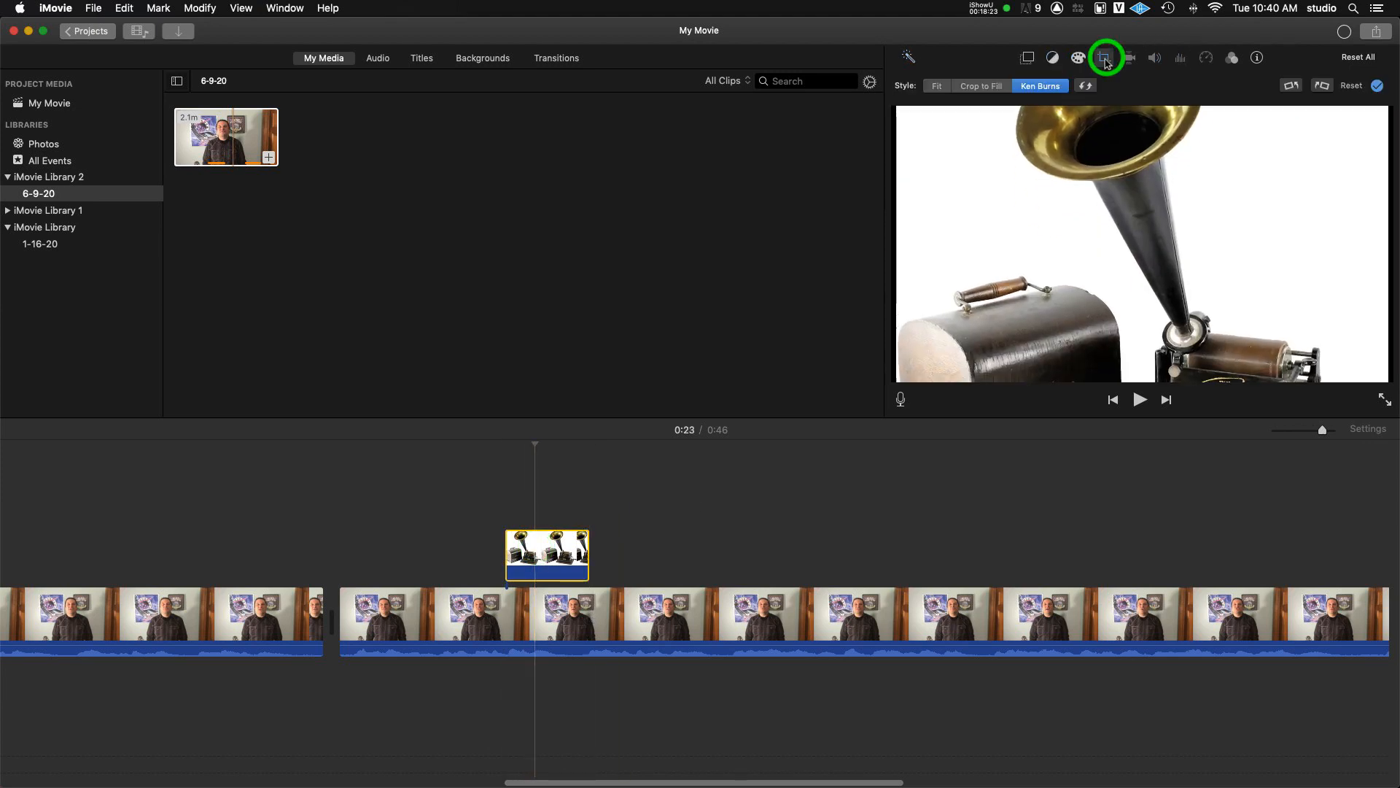
click(939, 86)
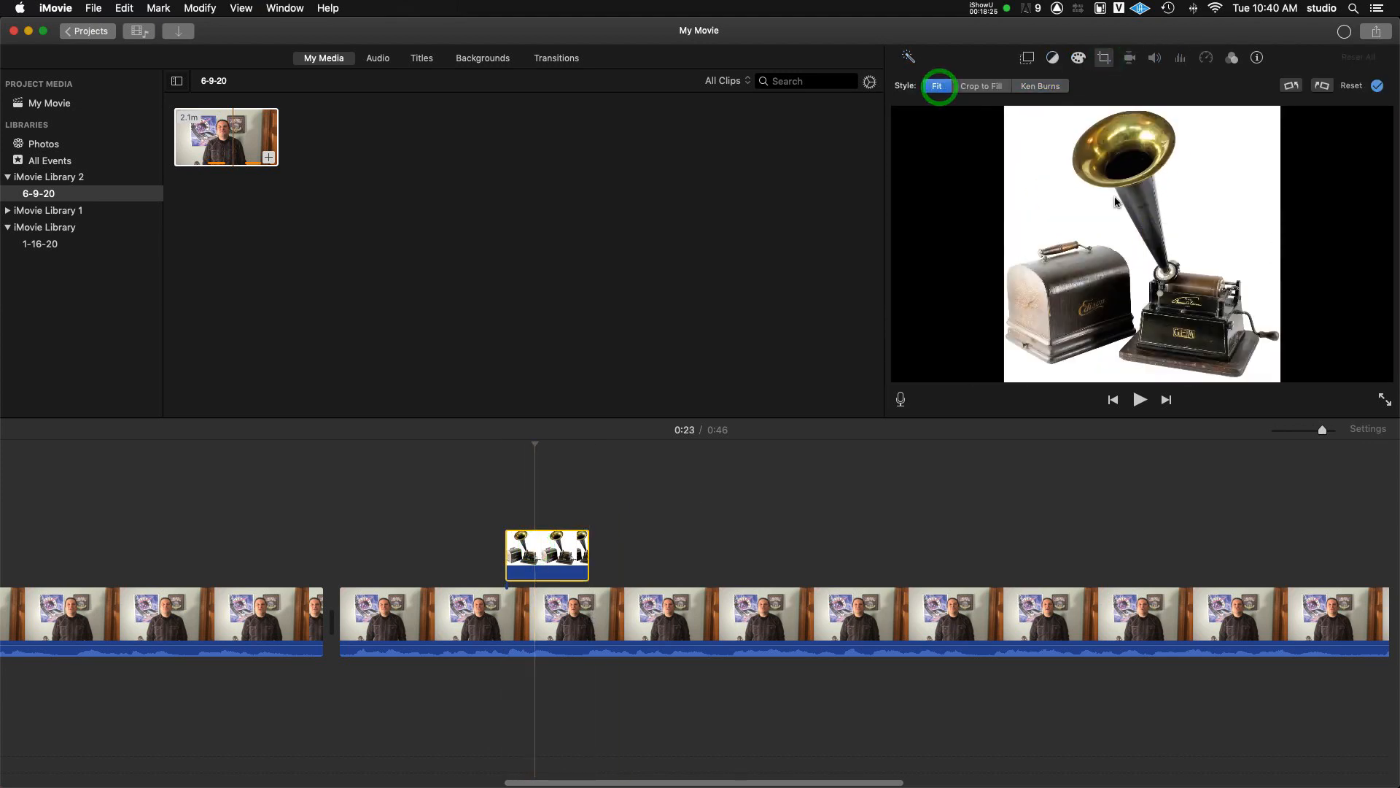
Extend the start of the phonograph cutaway slightly earlier to match the speech and play it back.
click(499, 469)
key(space)
key(space)
click(590, 441)
drag(507, 540, 489, 541)
click(445, 476)
key(space)
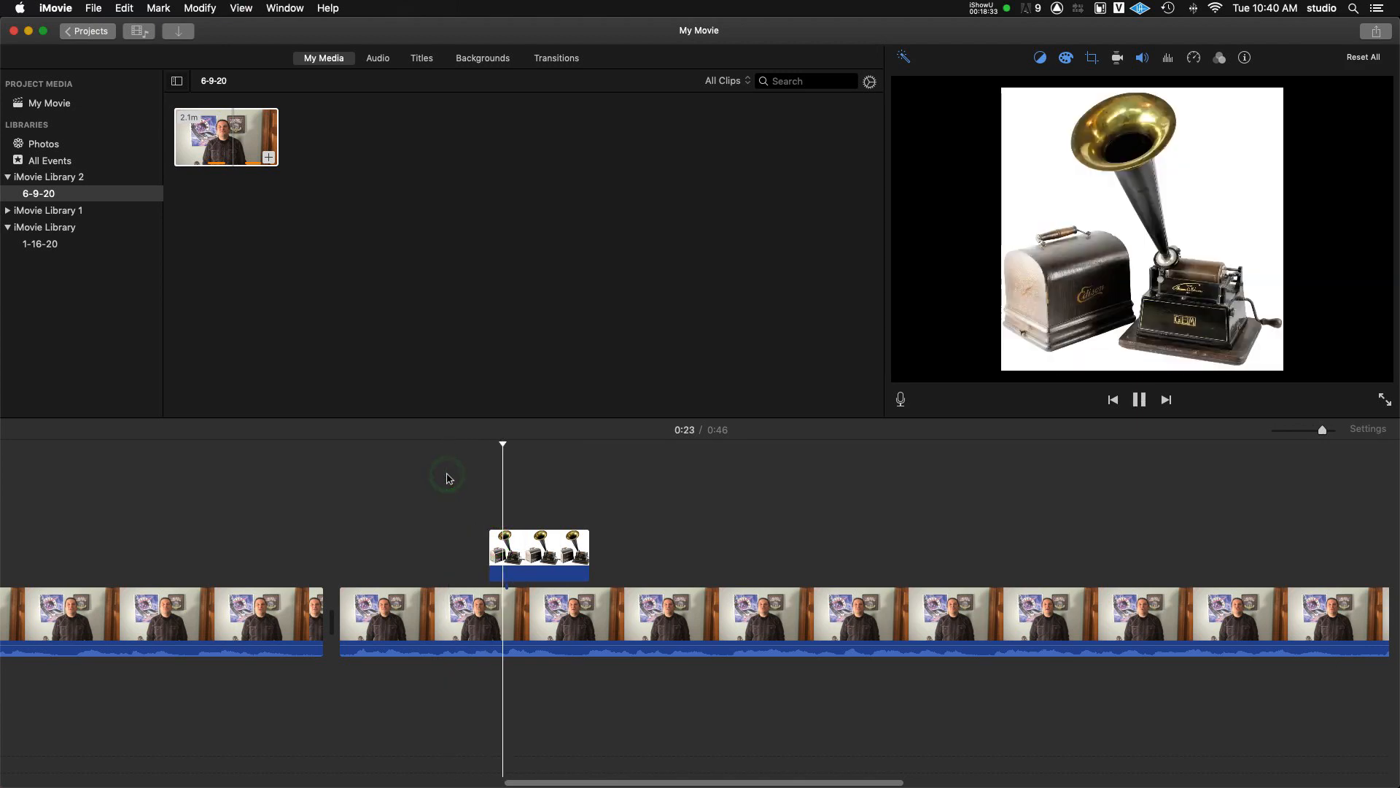
key(space)
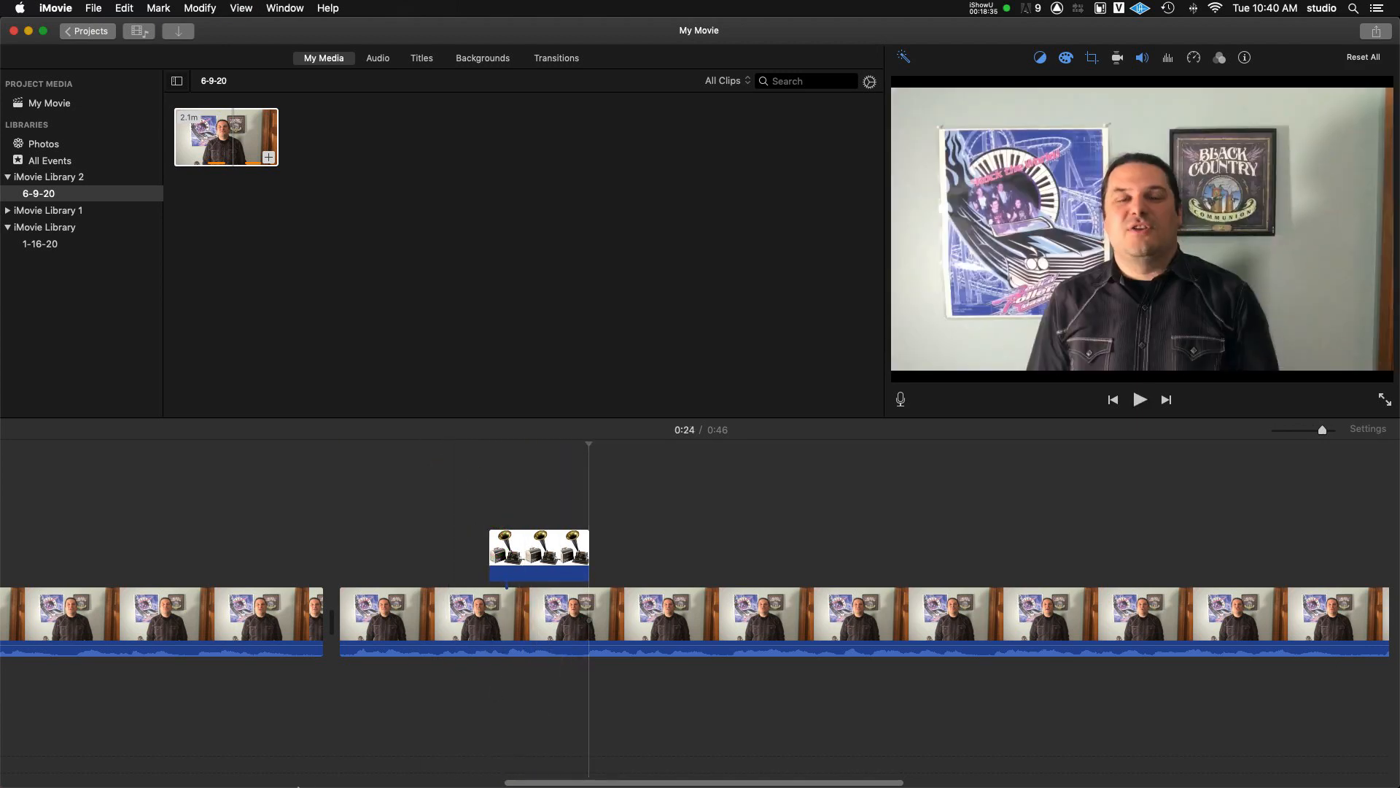
Place motion picture camera.jpg from the Pics folder directly after the phonograph cutaway and shorten its end to about 0:25.
click(50, 767)
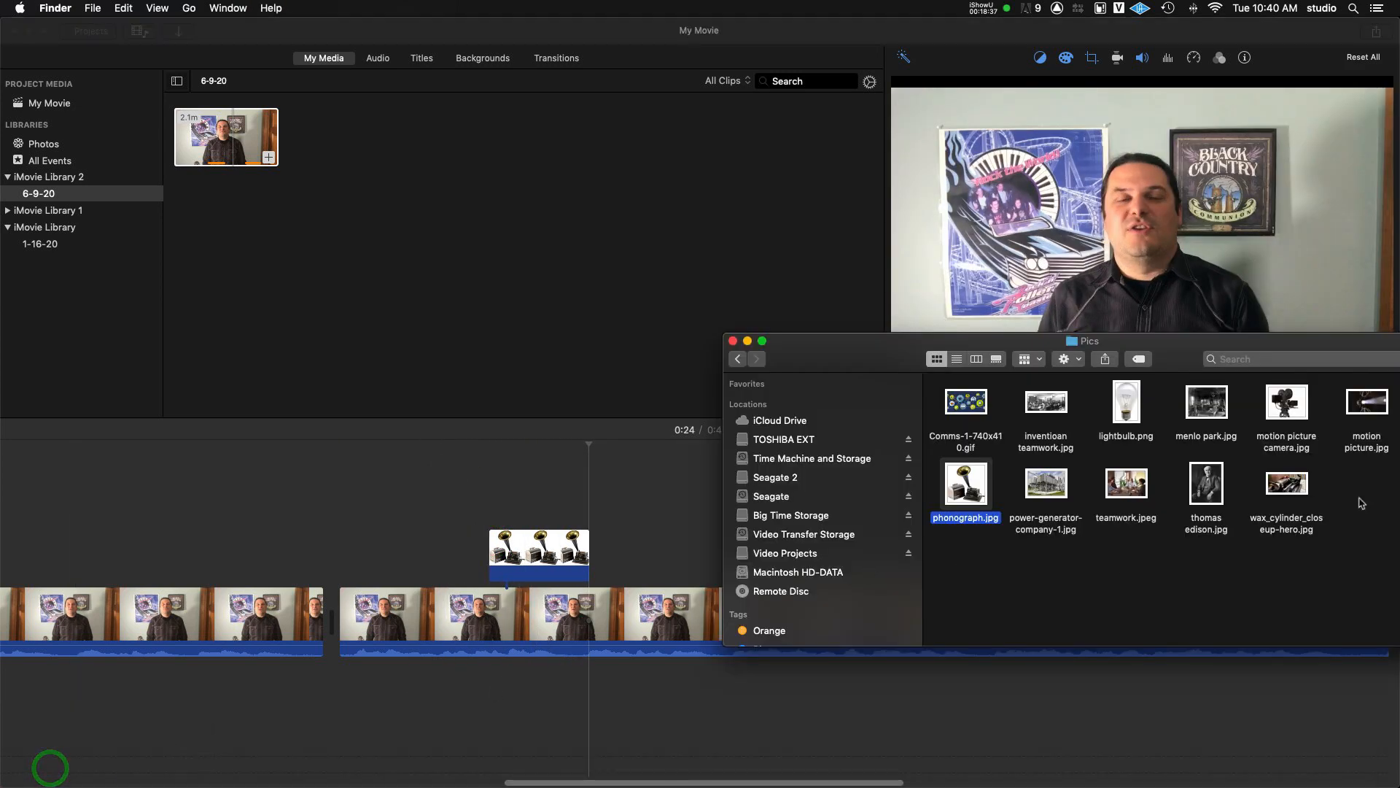
drag(1306, 407, 592, 535)
click(628, 490)
click(644, 555)
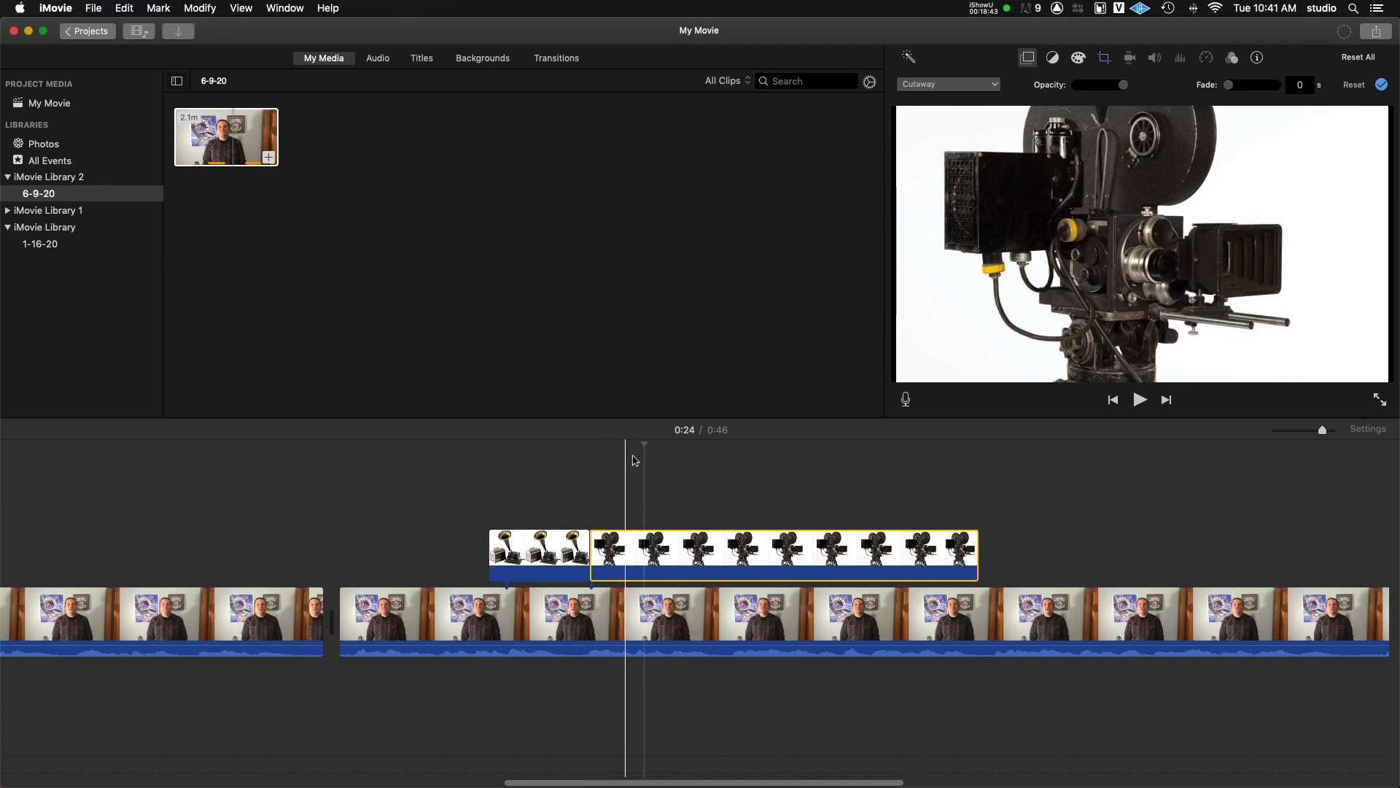
click(593, 447)
key(space)
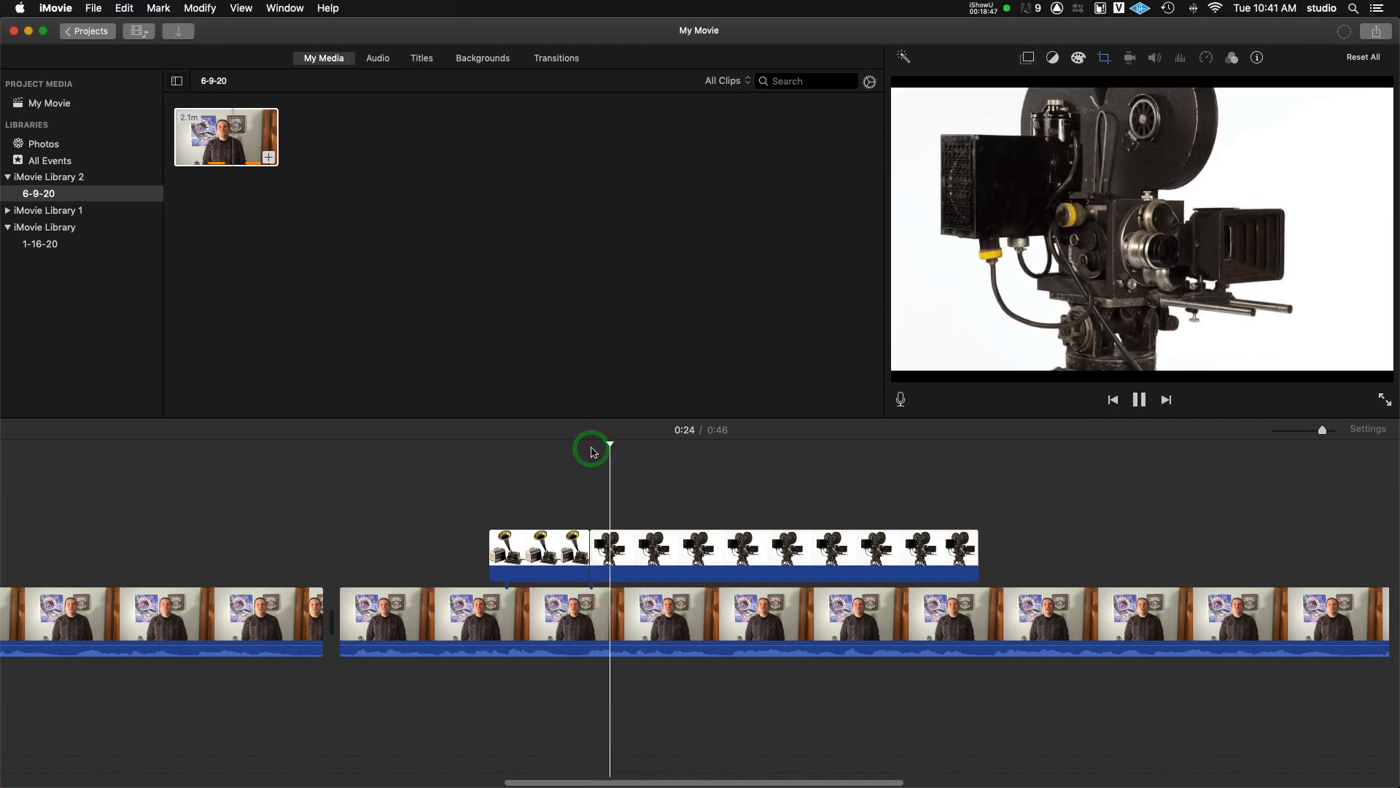
key(space)
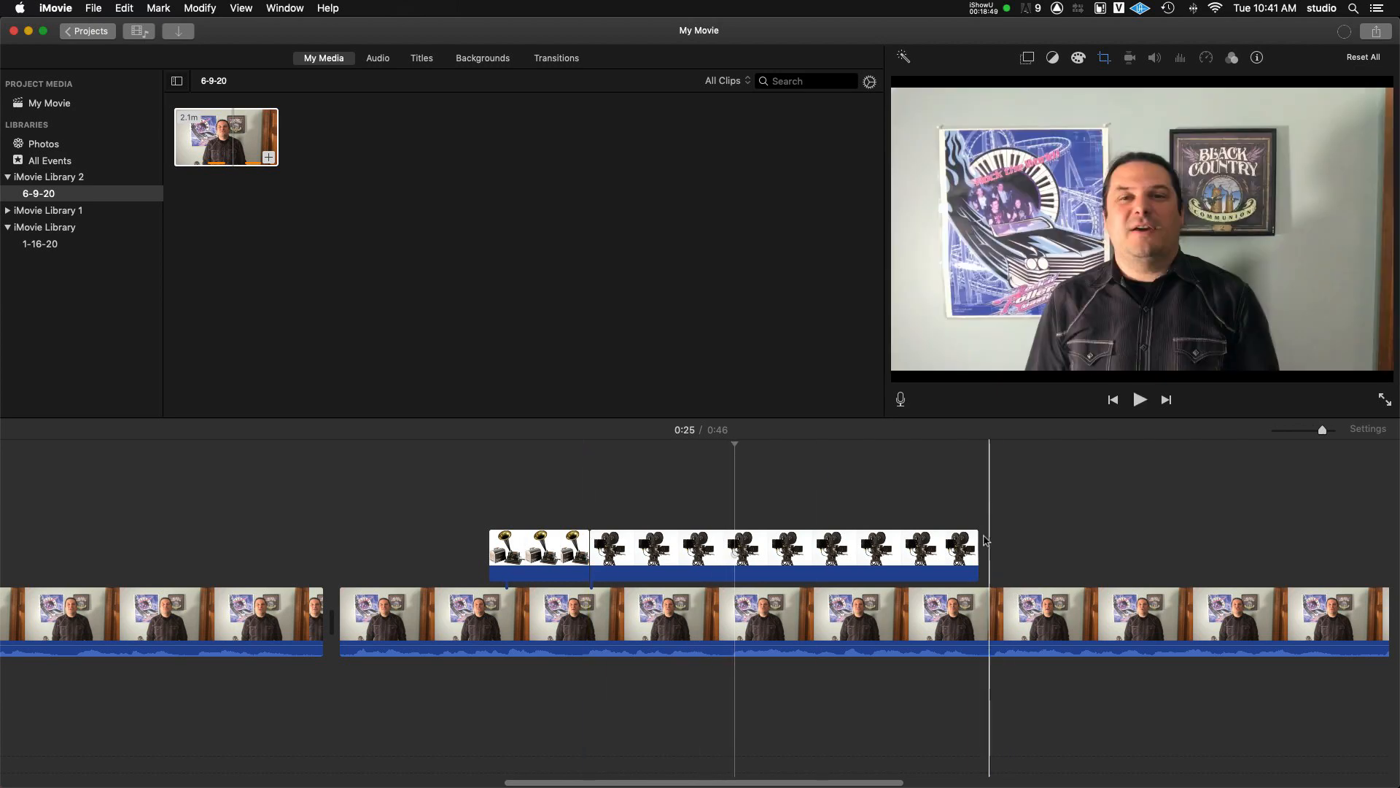
drag(975, 552, 731, 558)
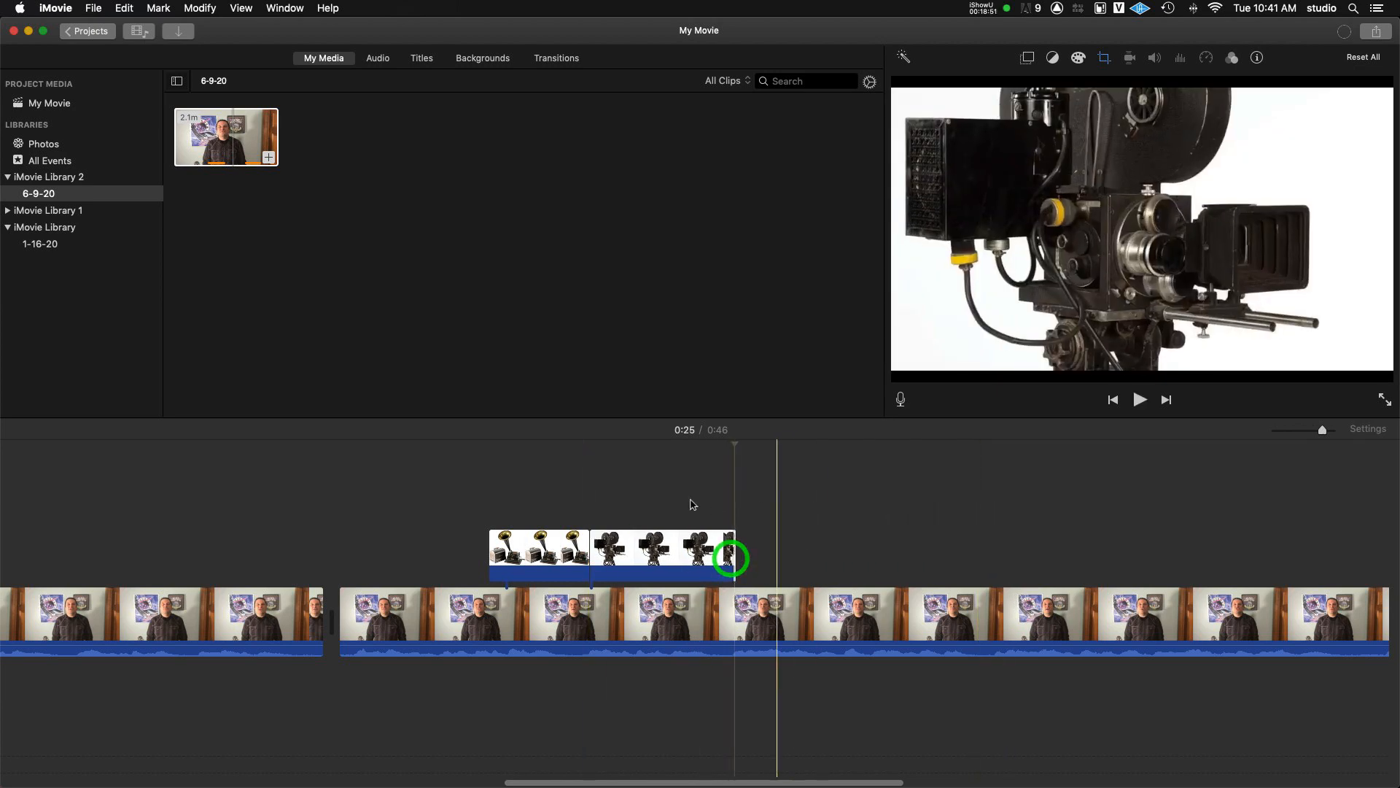
Play back the phonograph and camera cutaways into the following speech and extend the camera cutaway's end slightly.
key(space)
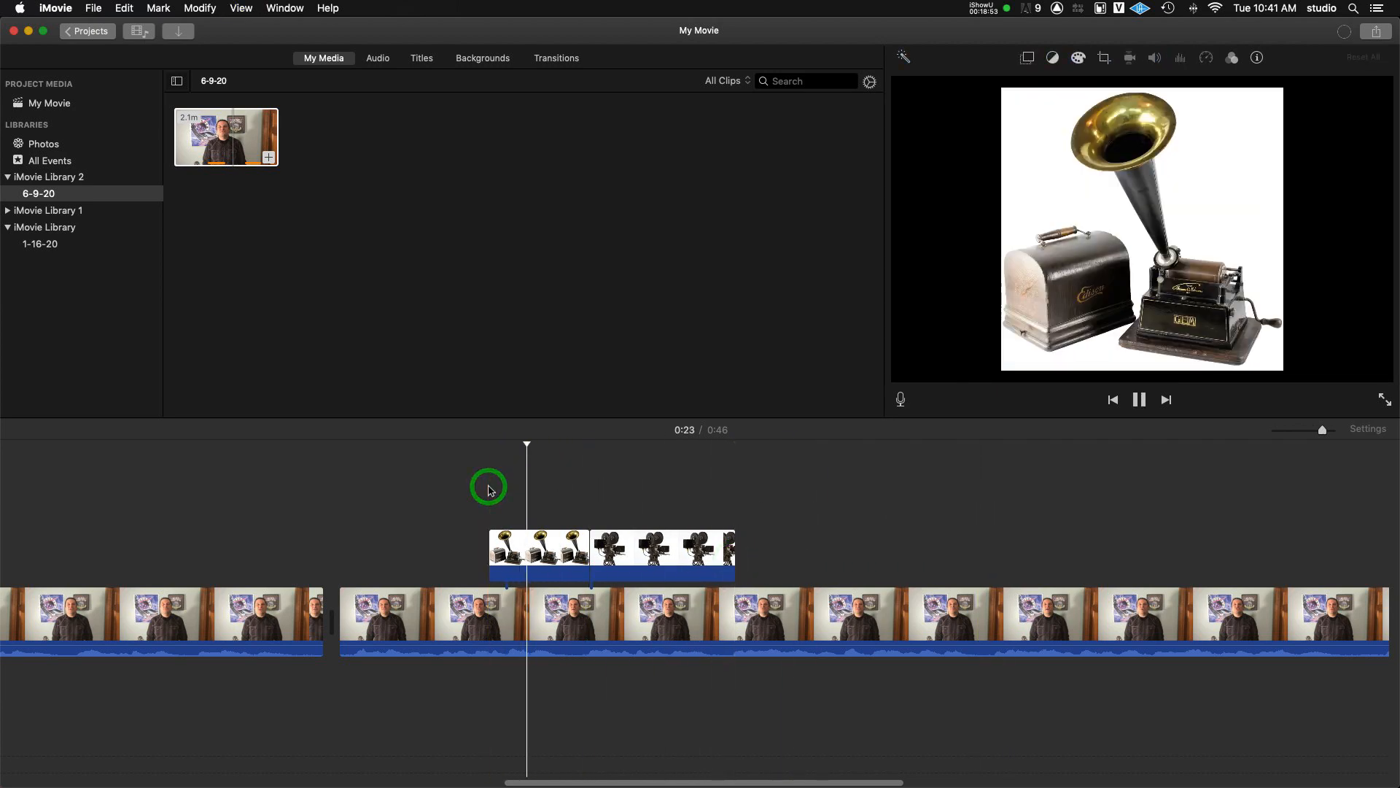
key(space)
drag(734, 445, 735, 445)
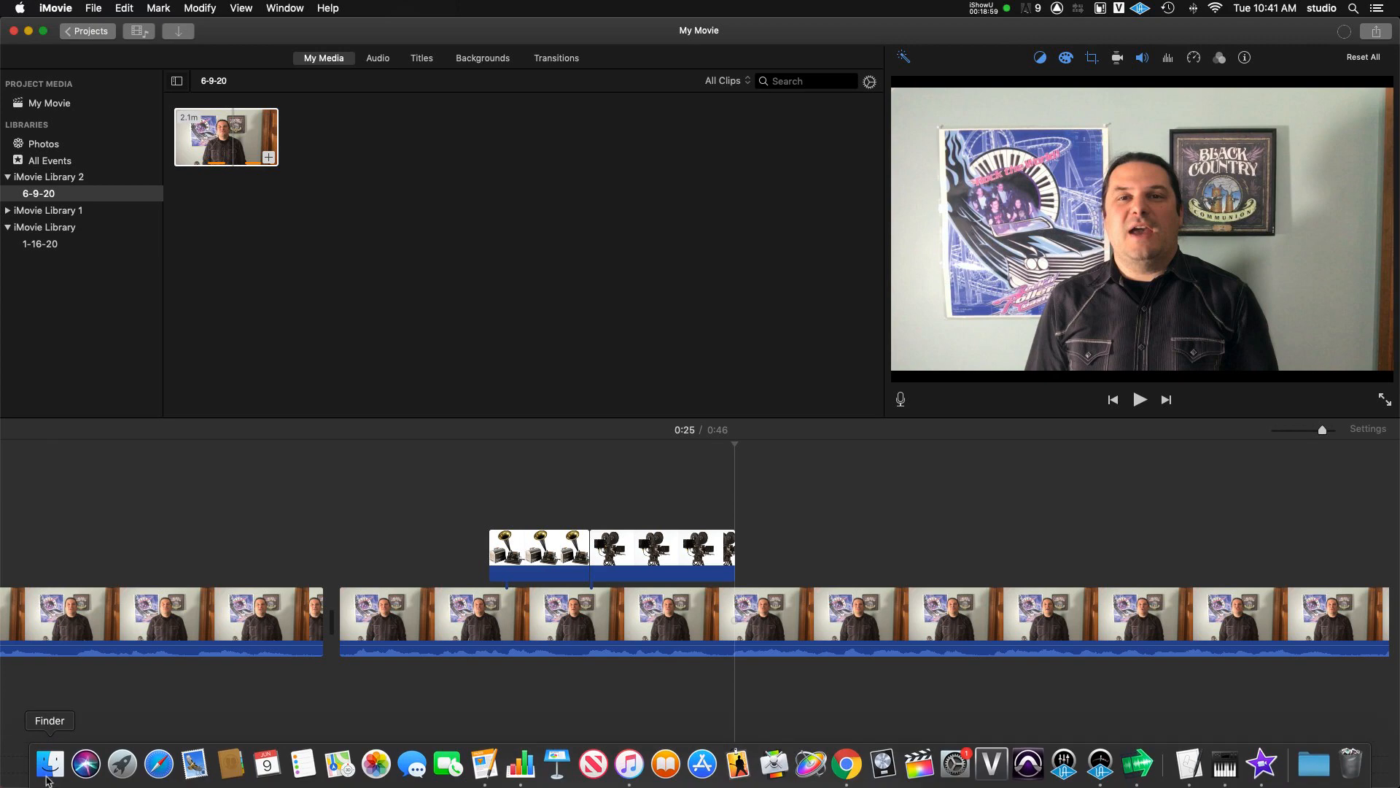
key(space)
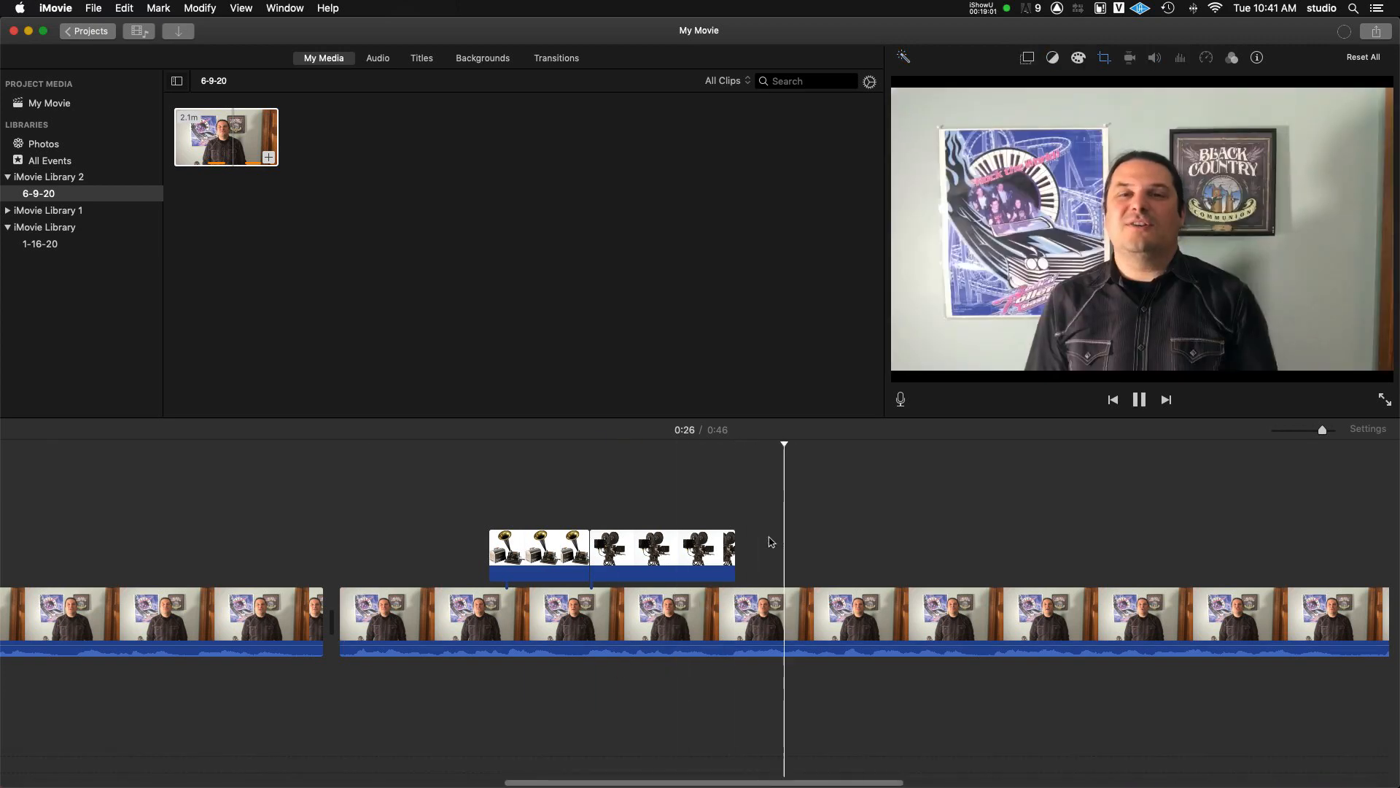
key(space)
click(737, 558)
drag(735, 556, 796, 555)
Place lightbulb.png from the Pics folder directly after the camera cutaway and shorten it to about 2.2 s.
mouse_move(97, 776)
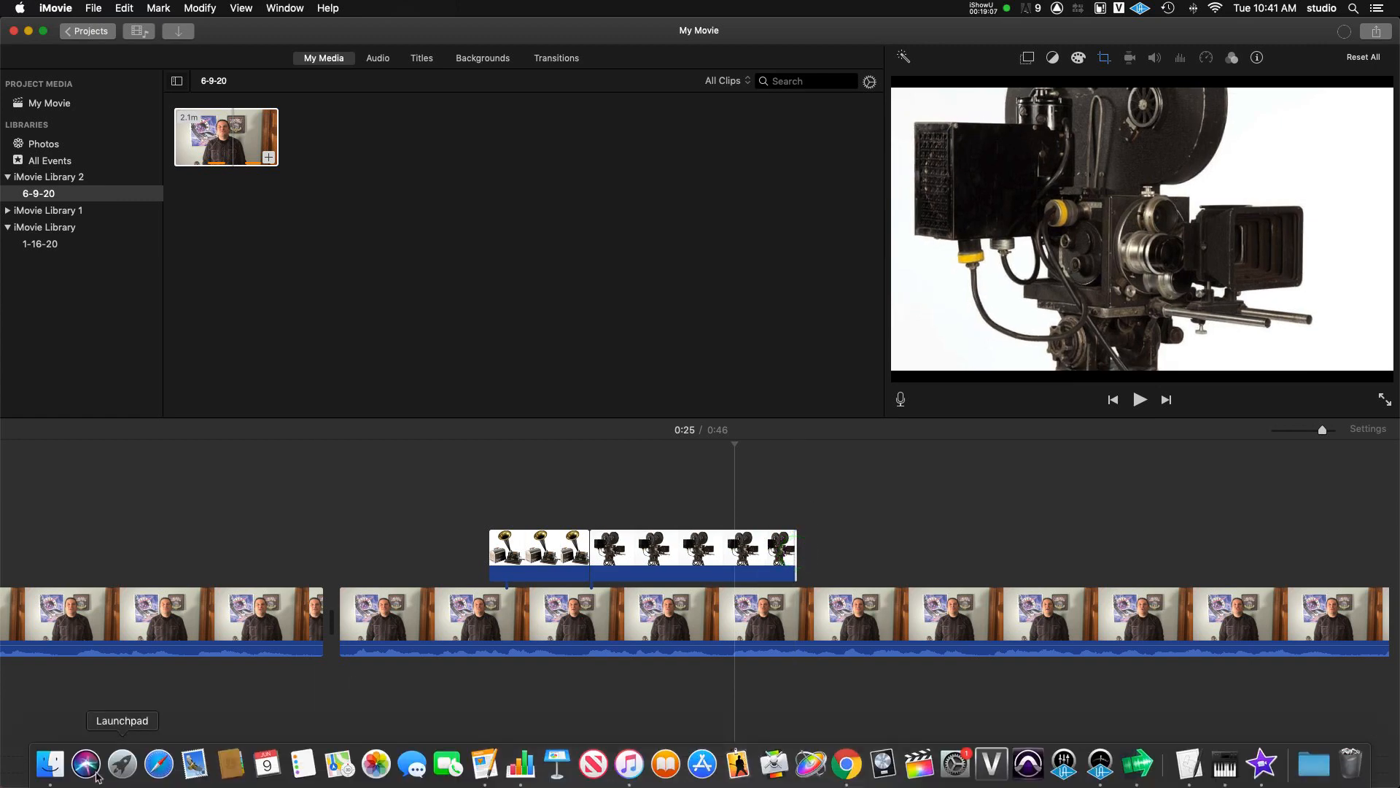
click(55, 764)
drag(1181, 355, 766, 510)
drag(1185, 555, 1006, 560)
Play back the three cutaways and set the lightbulb picture's cropping style to Fit.
click(522, 485)
key(space)
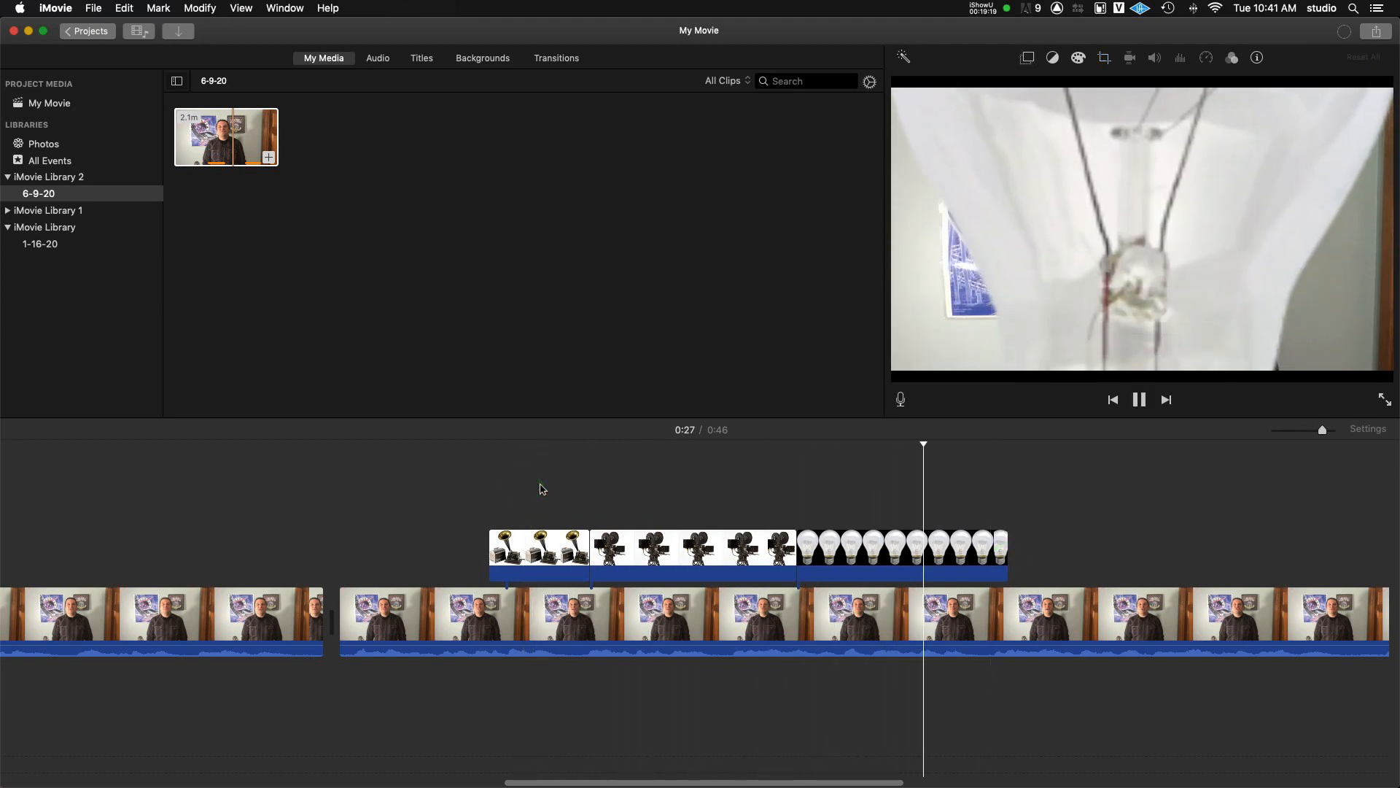
click(861, 548)
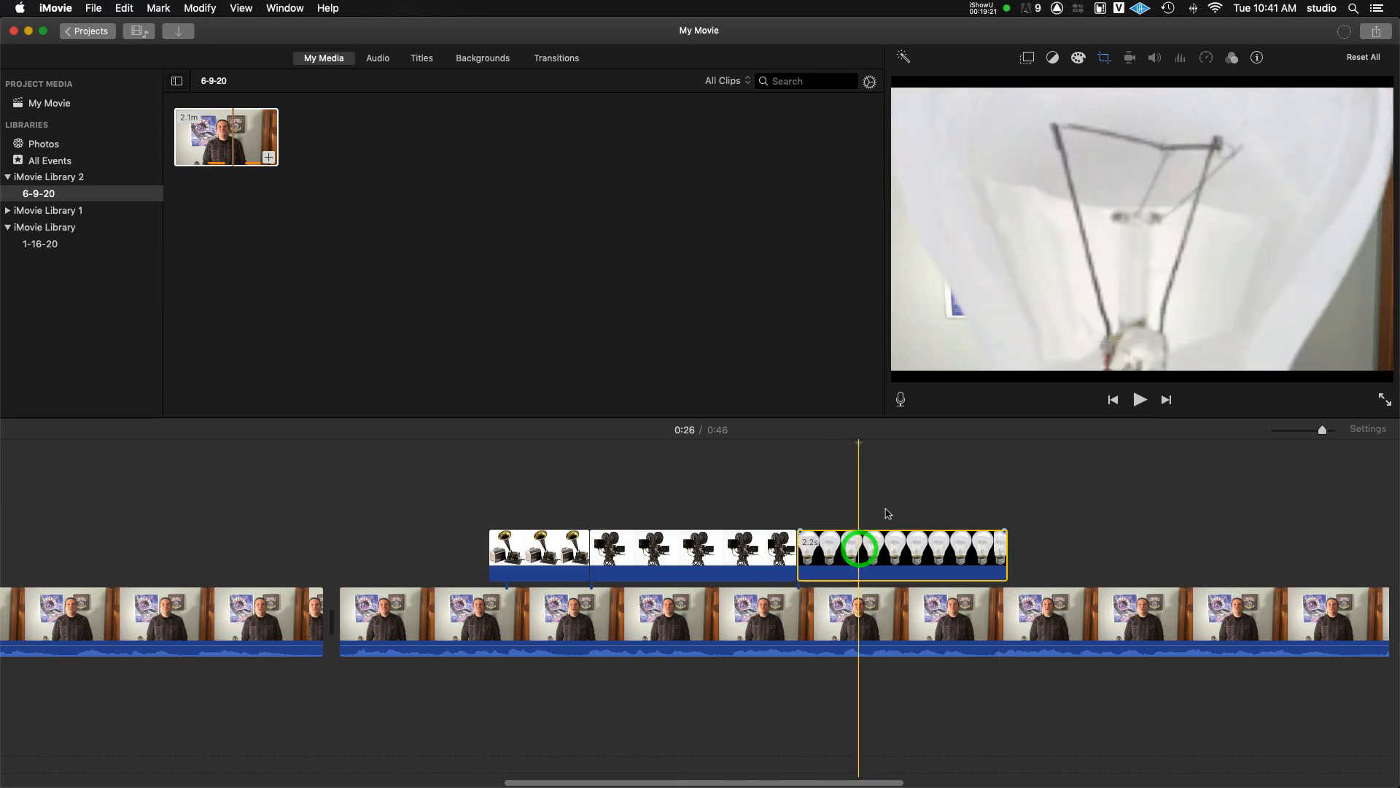
click(1106, 58)
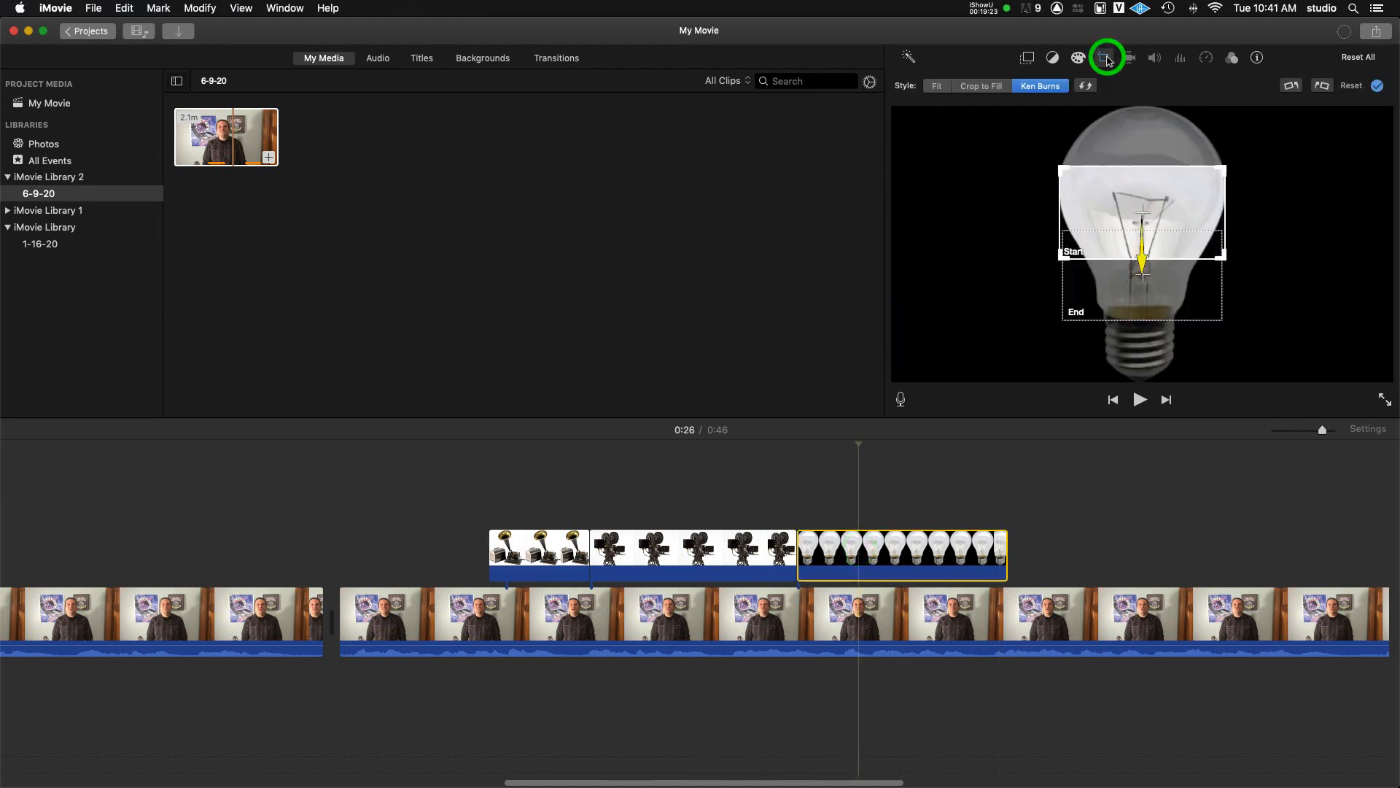
click(939, 87)
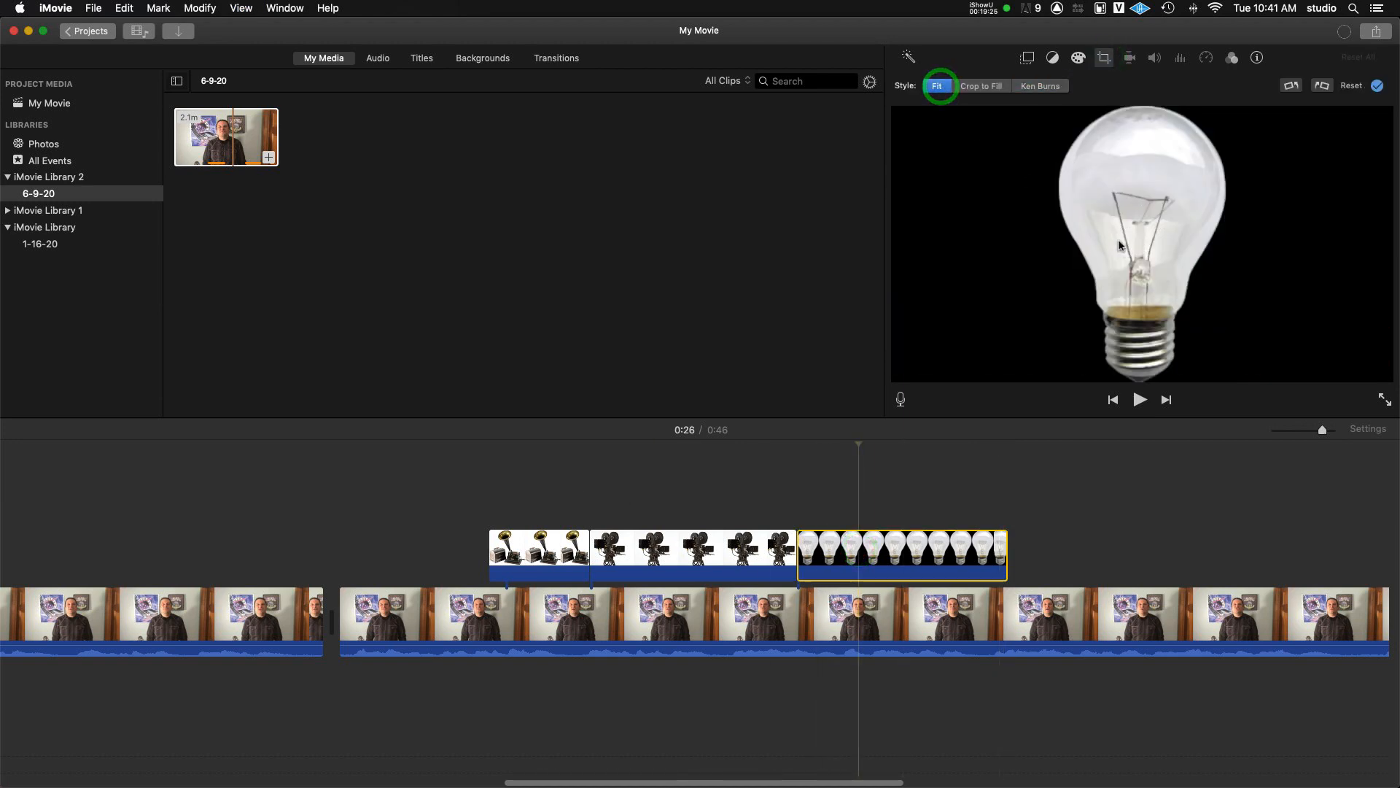
Play from the lightbulb cutaway through the second clip and place the playhead at 0:35 for the next picture.
click(775, 469)
key(space)
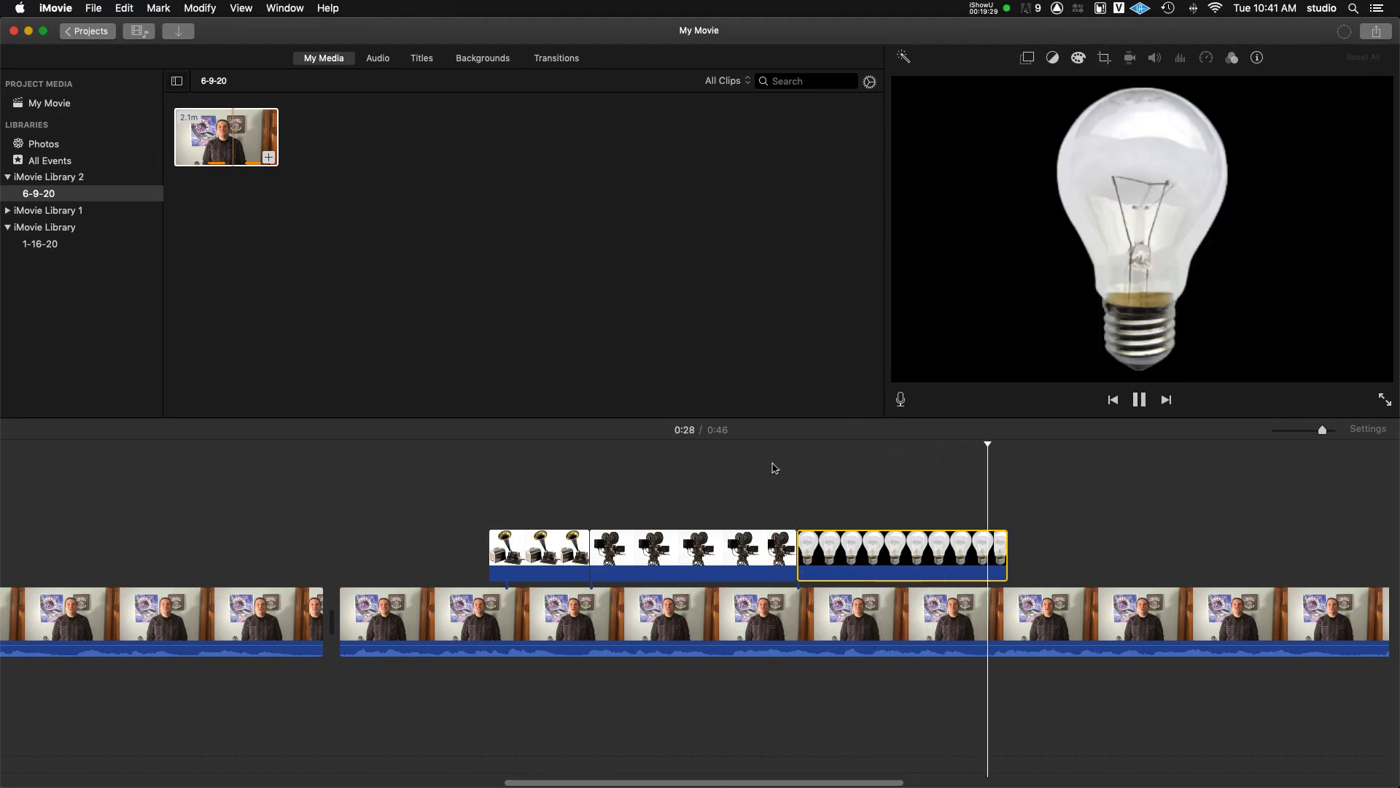
key(space)
click(782, 461)
key(space)
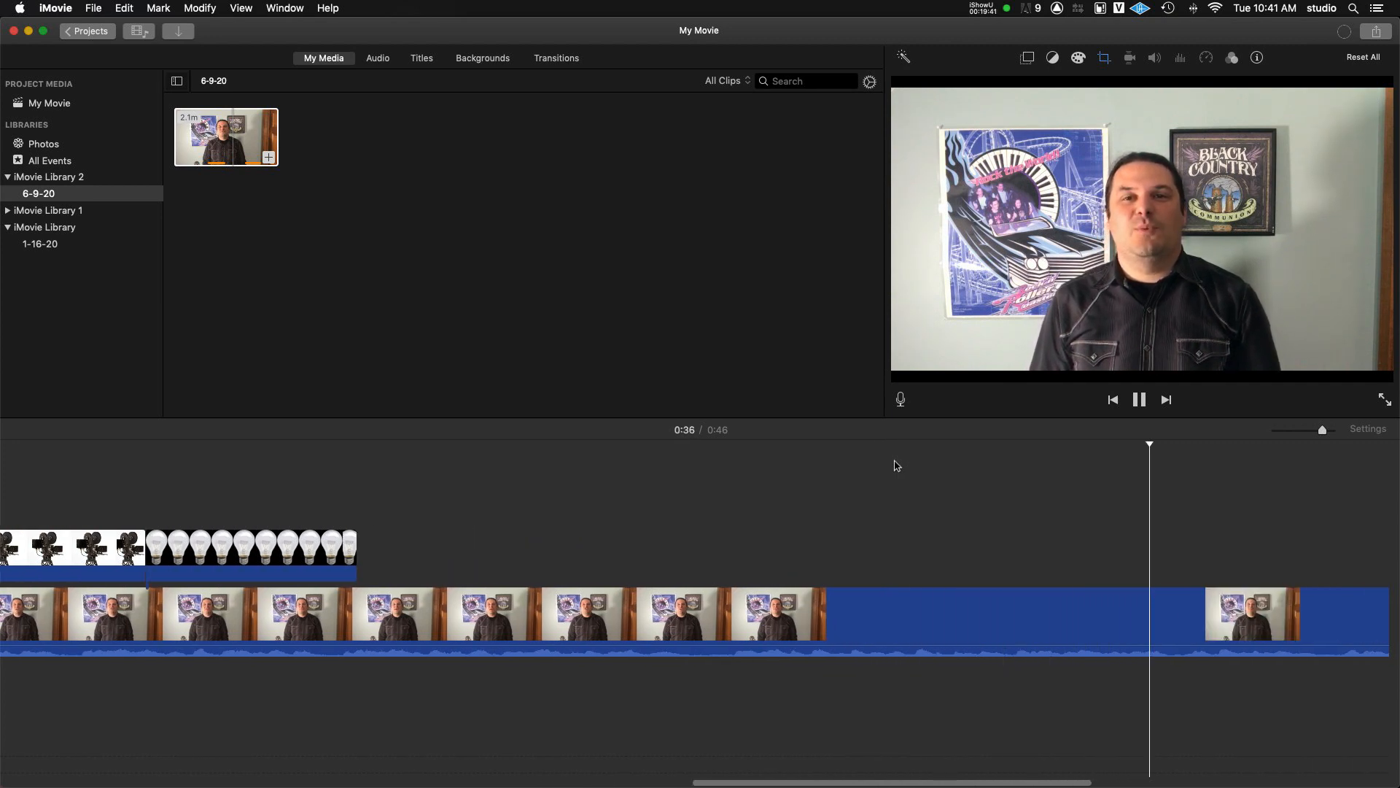
key(space)
drag(1185, 445, 1016, 458)
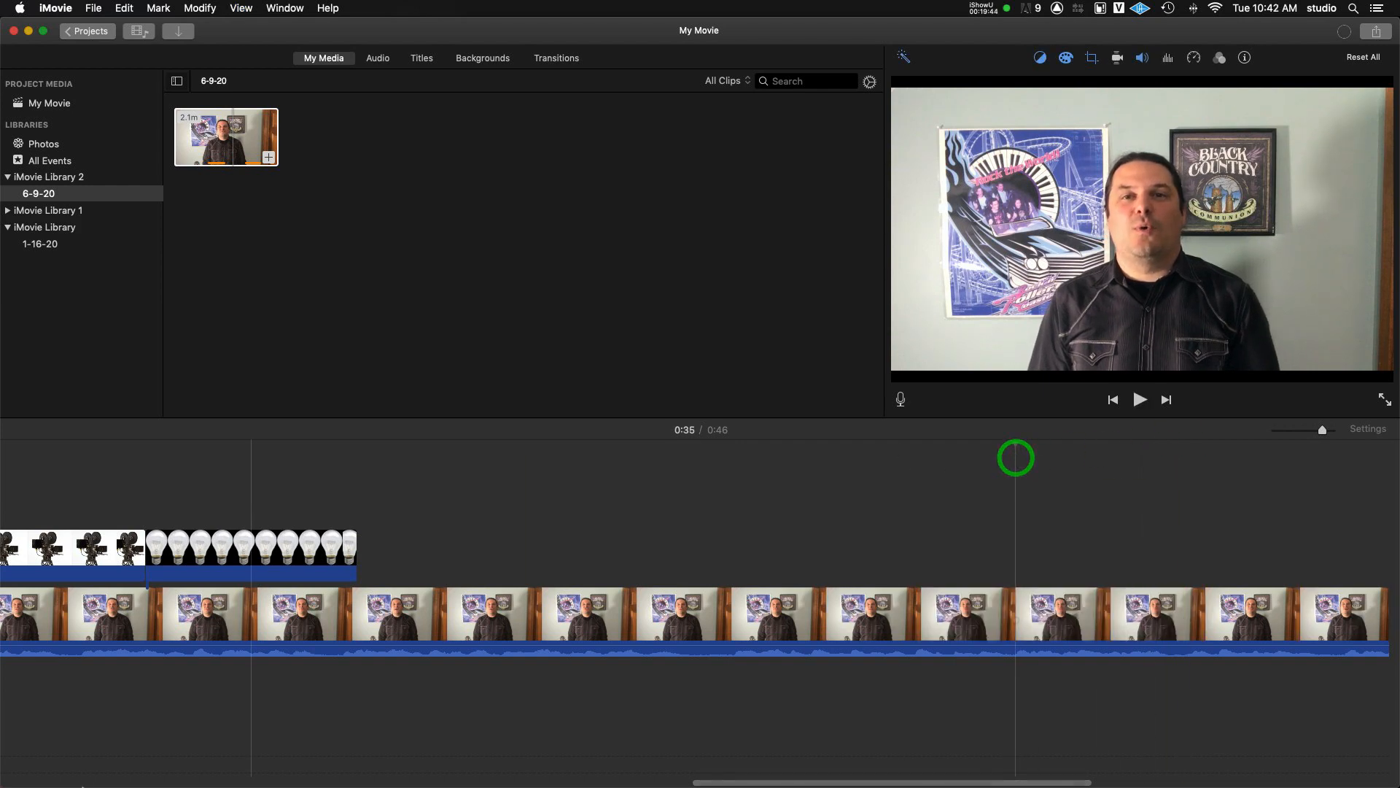
Place menlo park.jpg from the Pics folder above the second clip at about 0:35, nudge it slightly later and shorten its end.
click(40, 771)
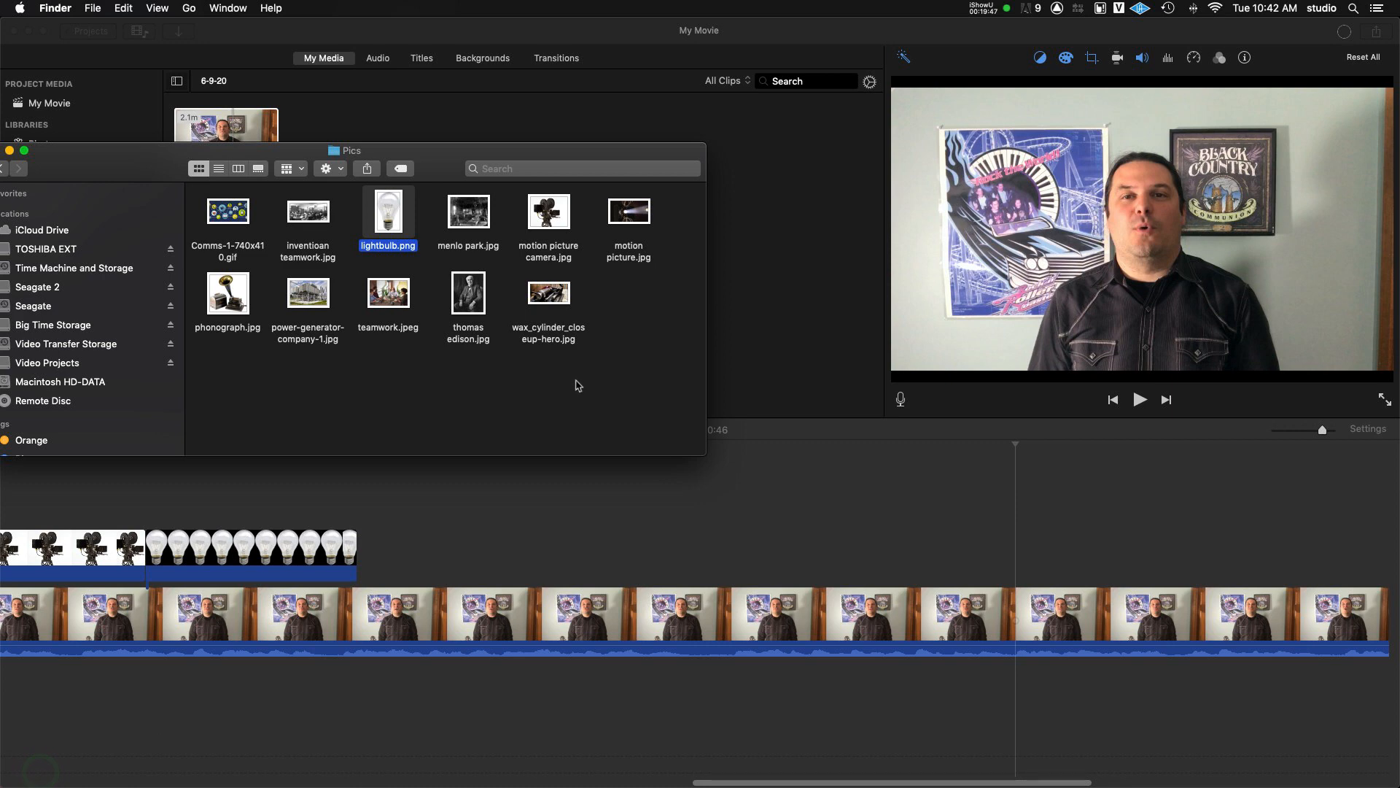
drag(469, 211, 1012, 541)
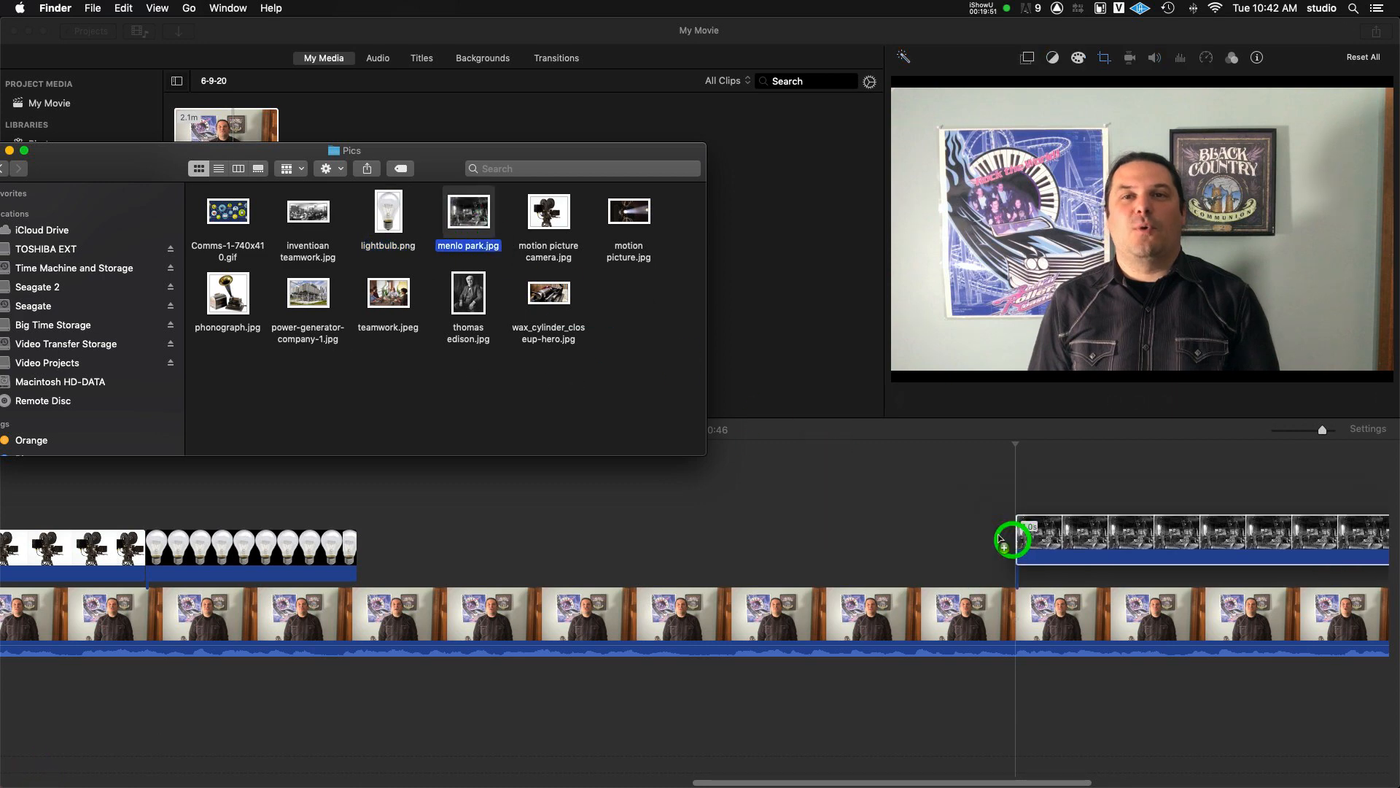
click(956, 531)
key(space)
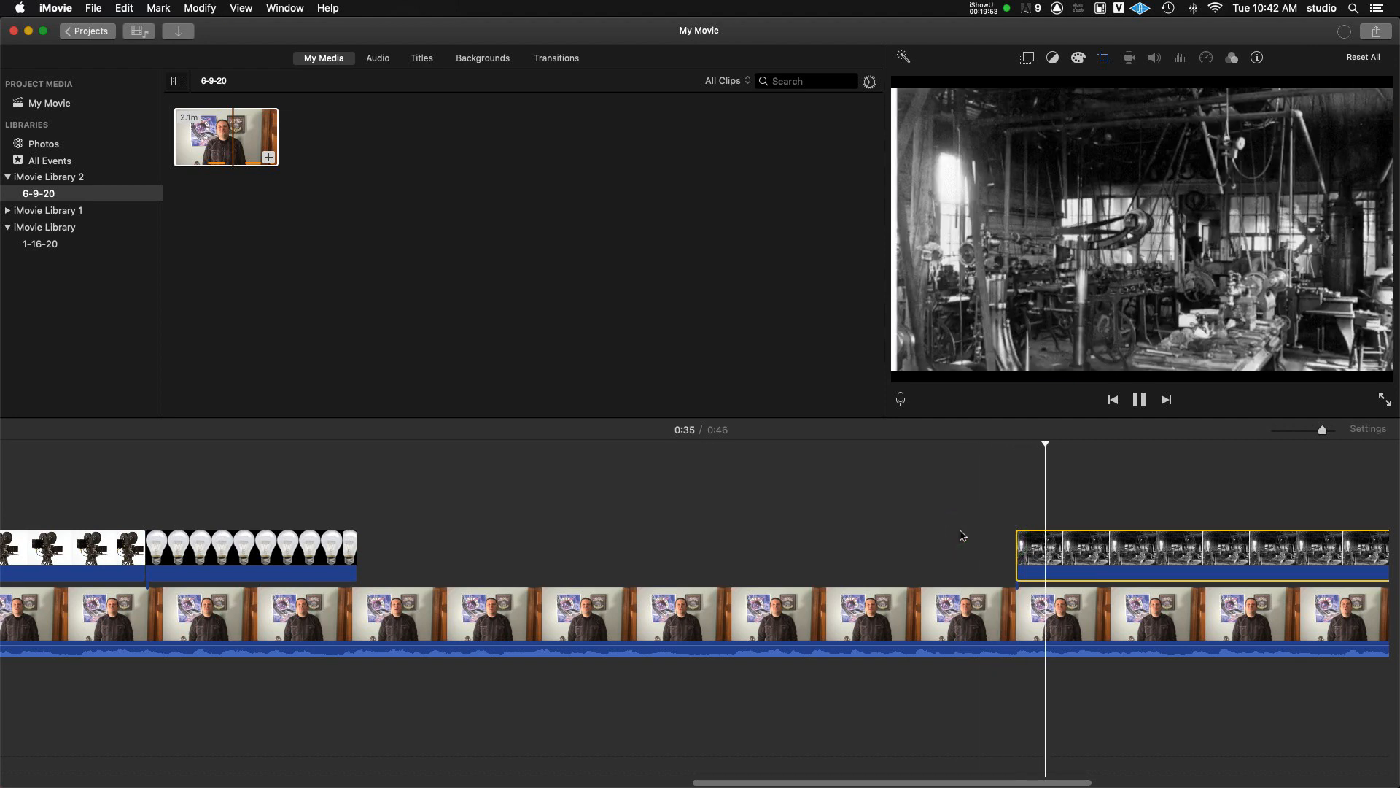
scroll(962, 536, right, 5)
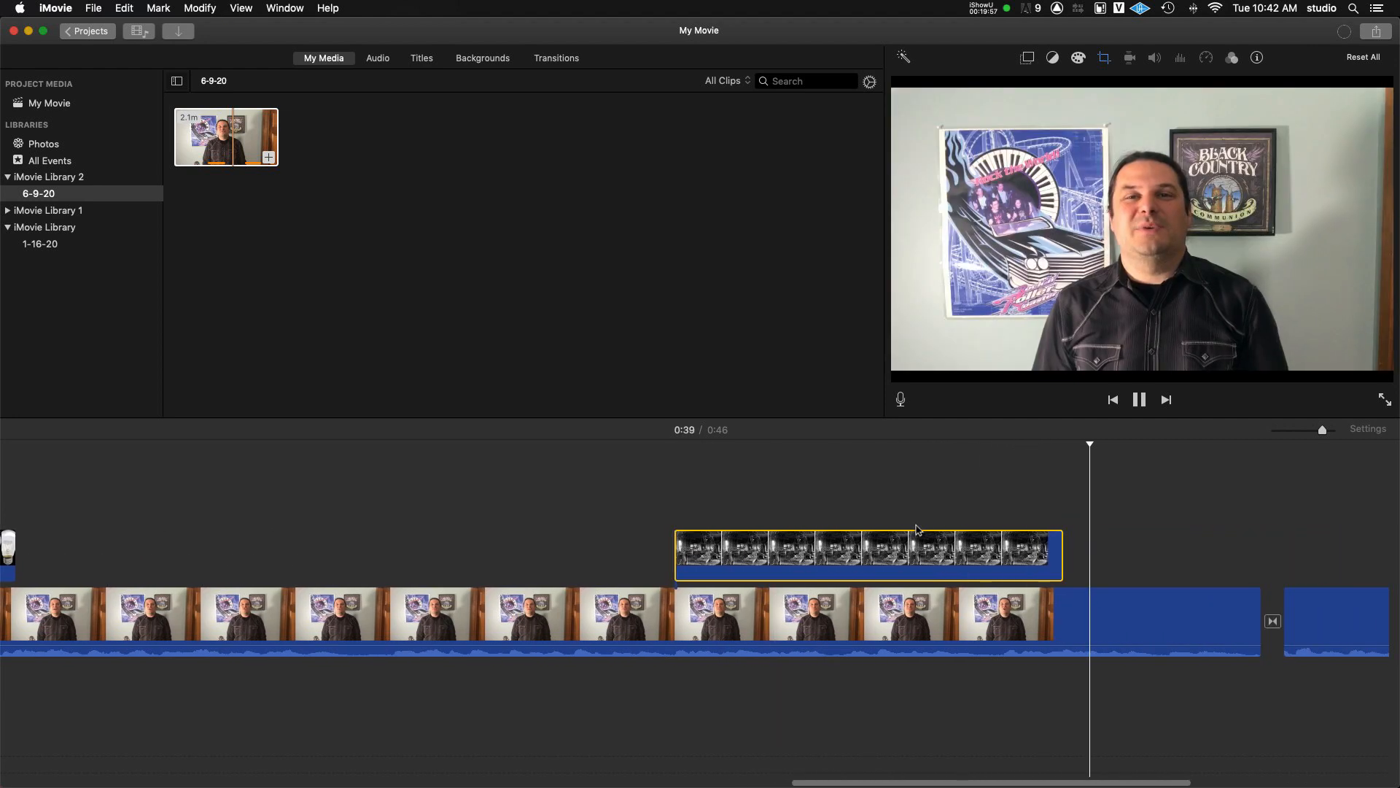
key(space)
drag(918, 554, 925, 555)
drag(1066, 556, 996, 560)
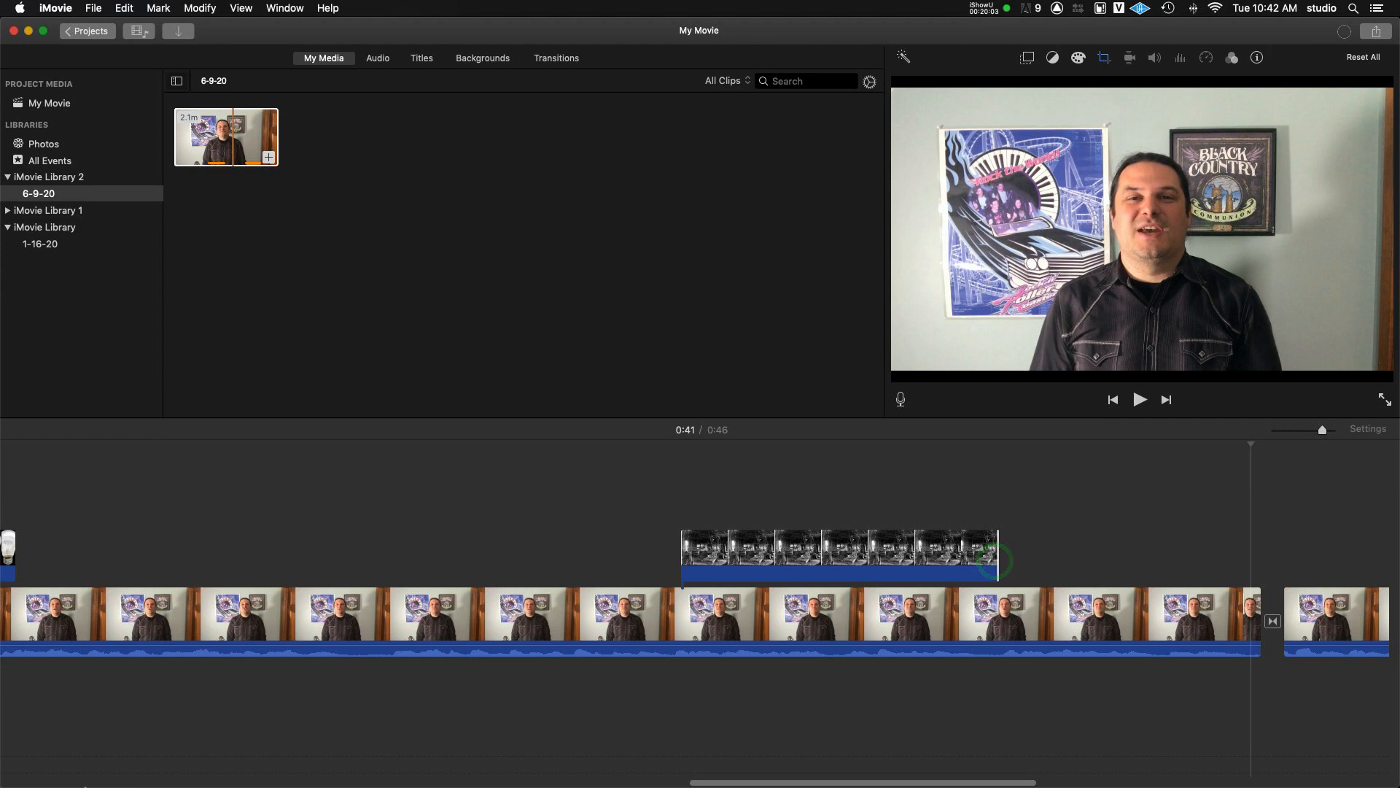
Place inventioan teamwork.jpg directly after the Menlo Park cutaway and shorten its end to the cut after the second clip.
click(56, 767)
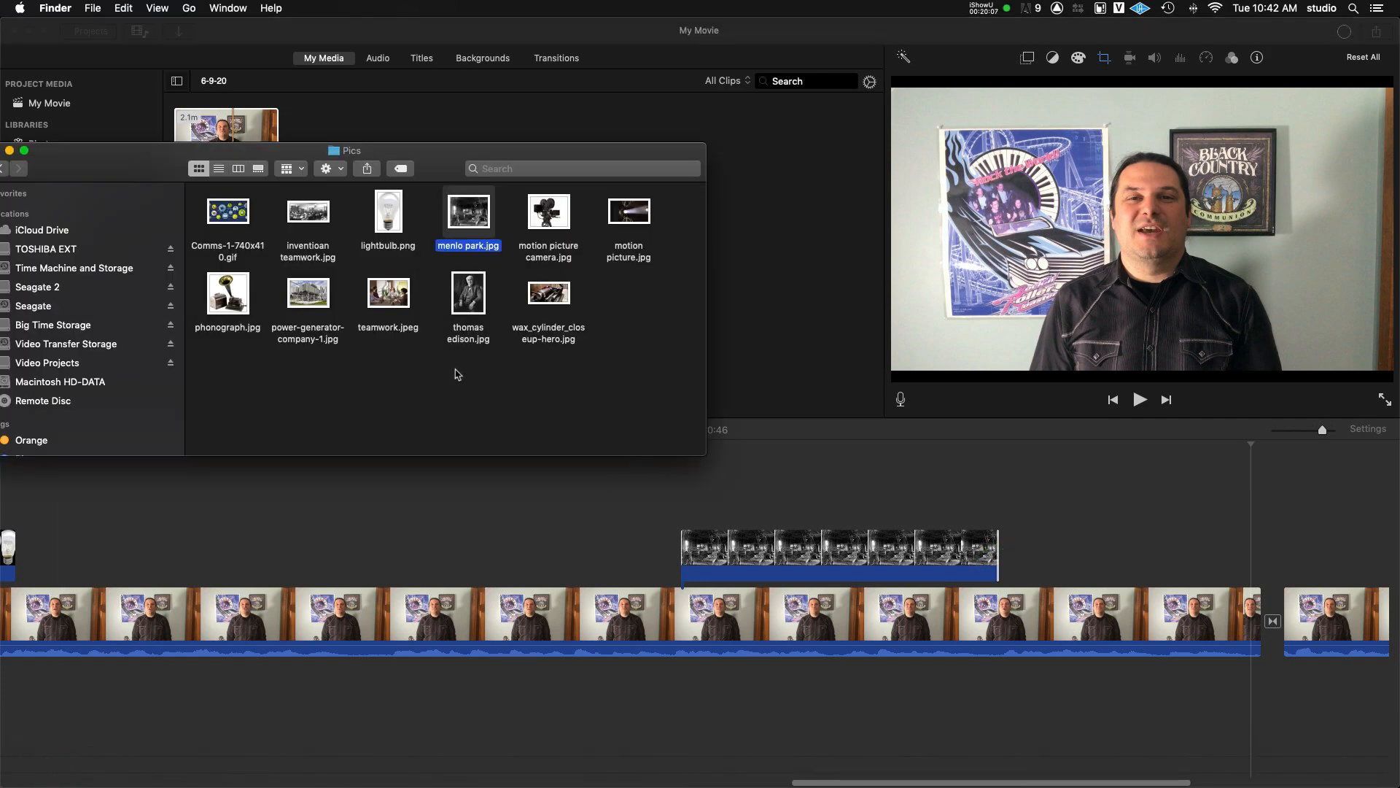
drag(321, 226, 1004, 538)
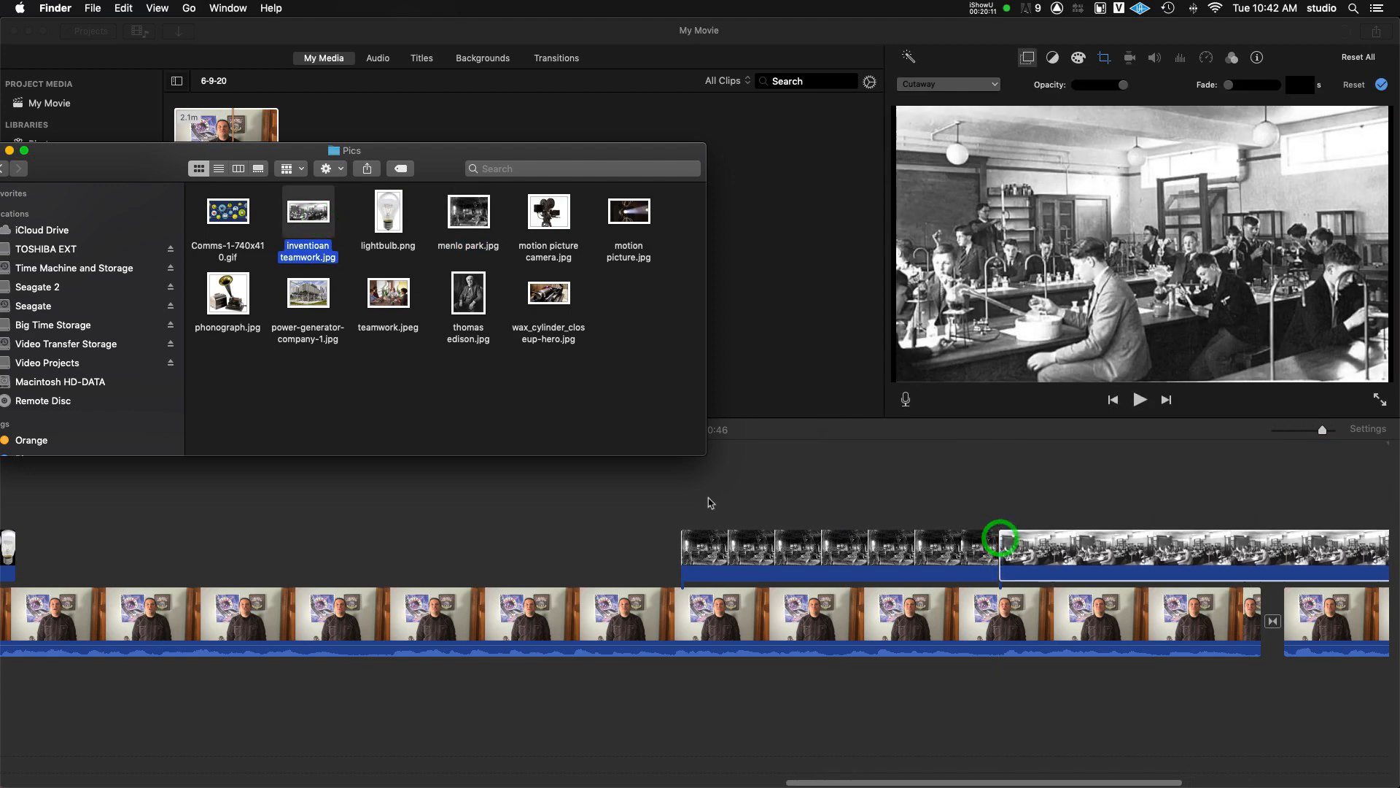
click(672, 509)
key(space)
scroll(674, 514, right, 5)
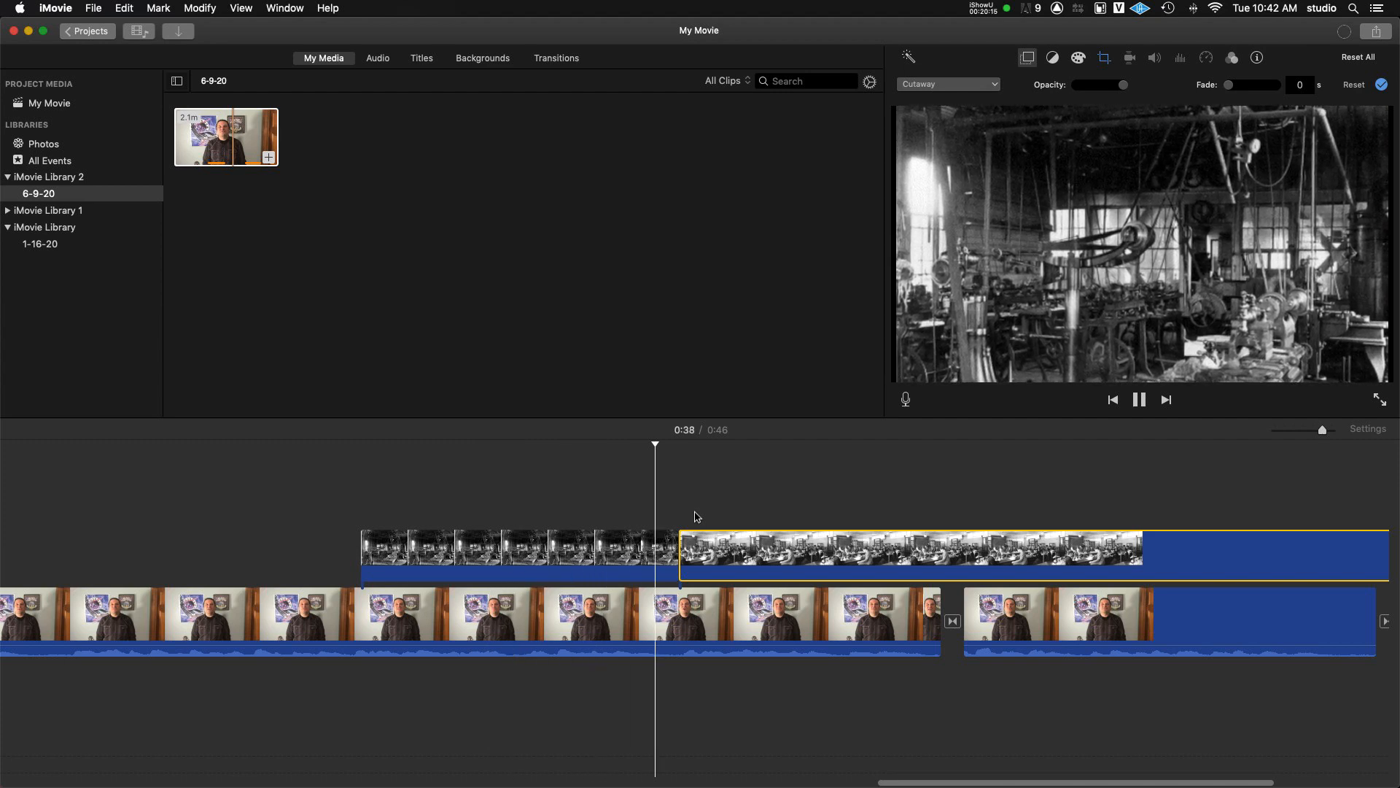
scroll(695, 516, right, 4)
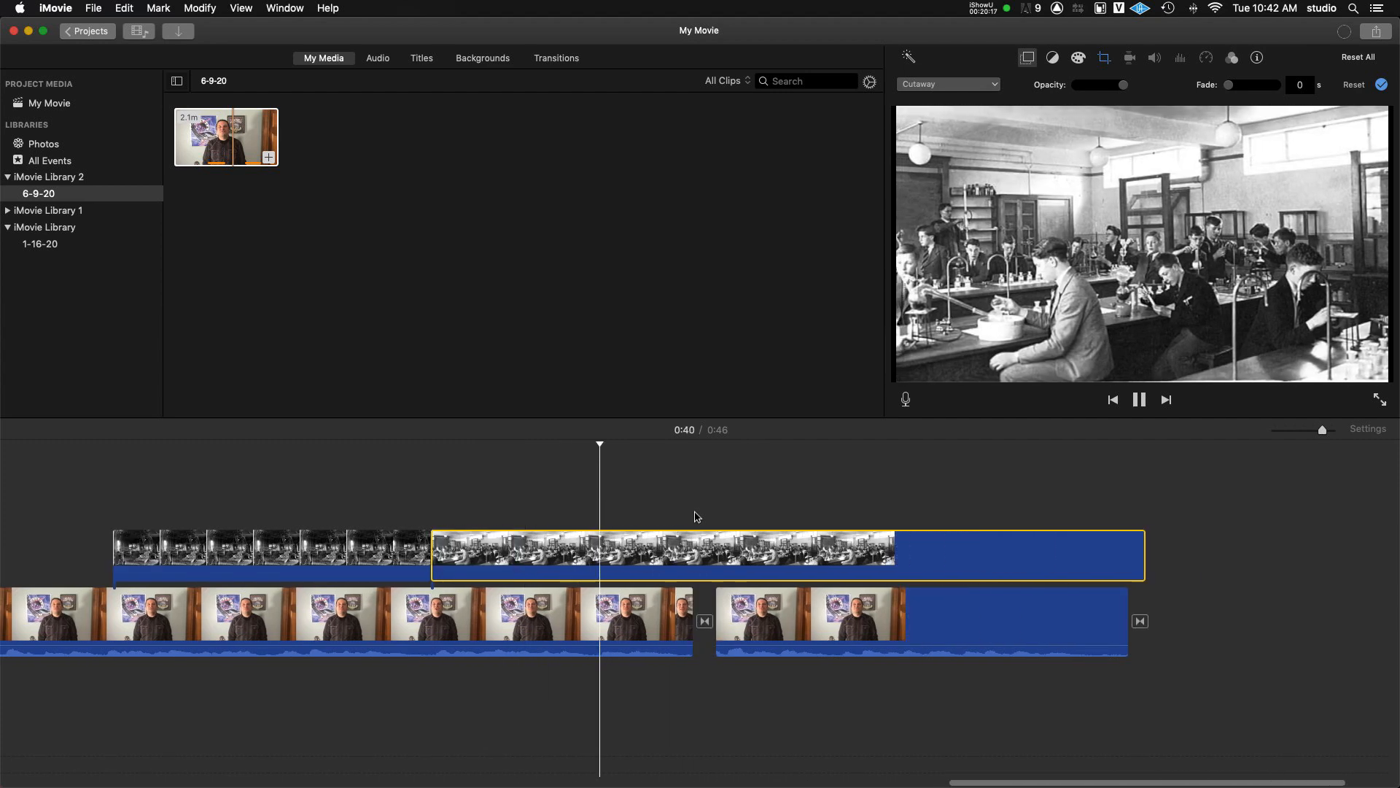
key(space)
drag(1142, 548, 711, 549)
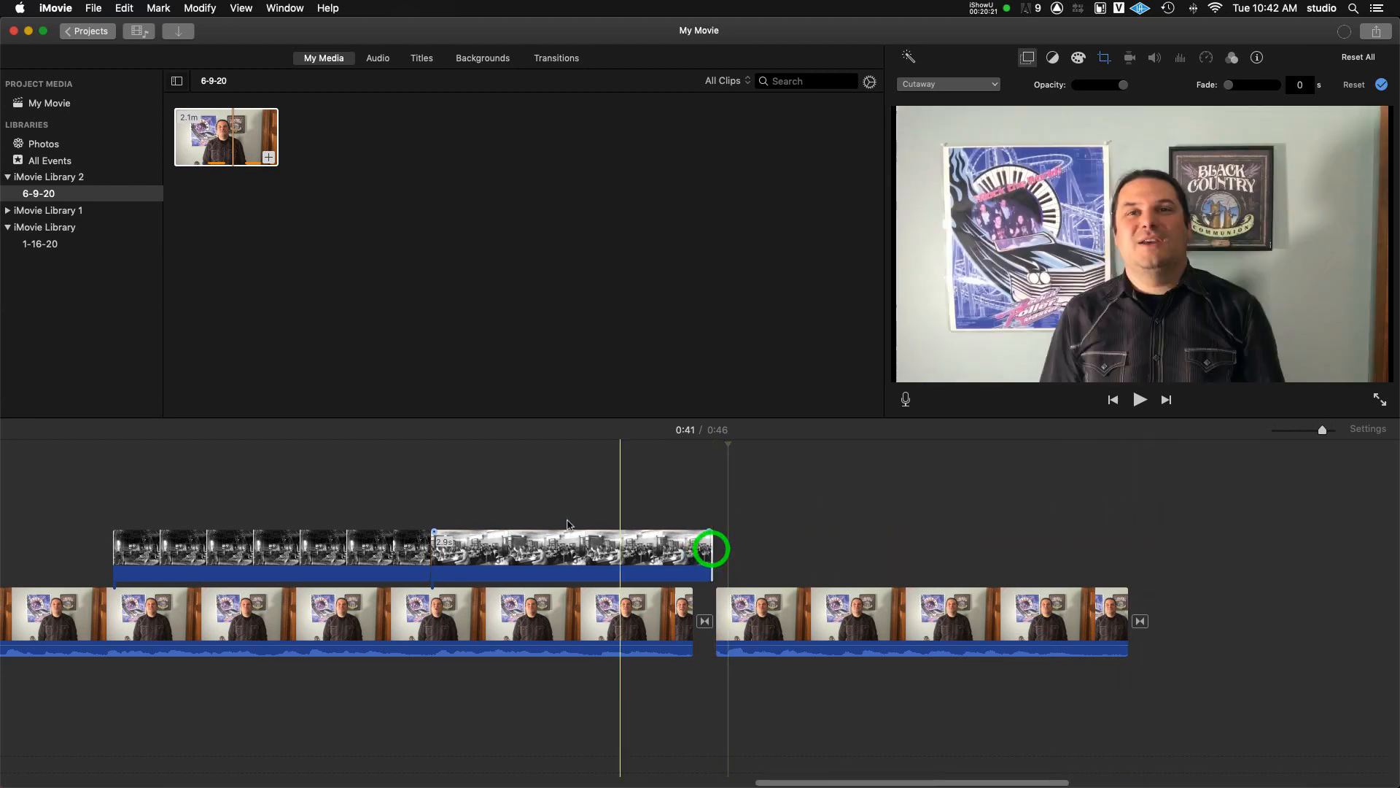
Play the teamwork cutaway through the final clip and move the Menlo Park cutaway above the final clip's start.
click(445, 482)
key(space)
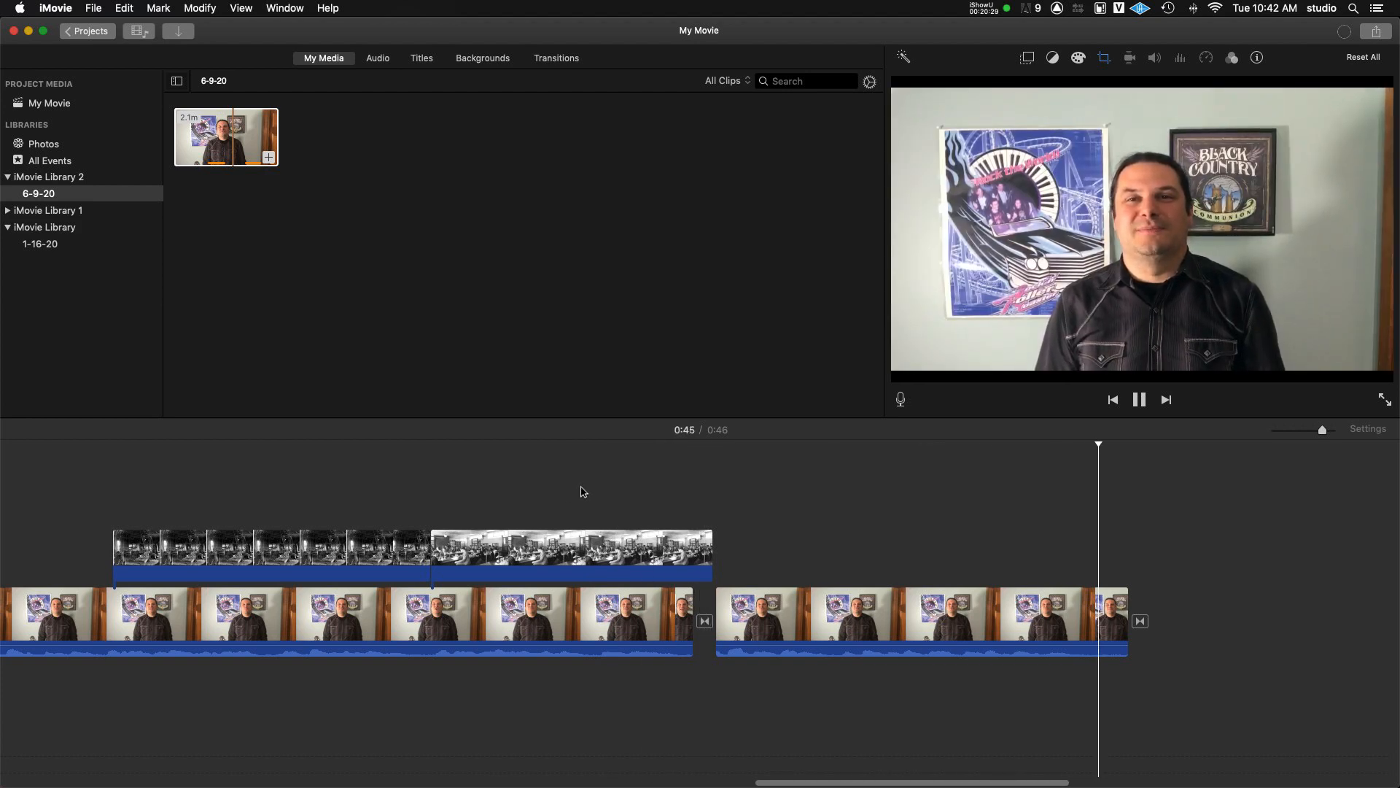
key(space)
drag(365, 549, 978, 525)
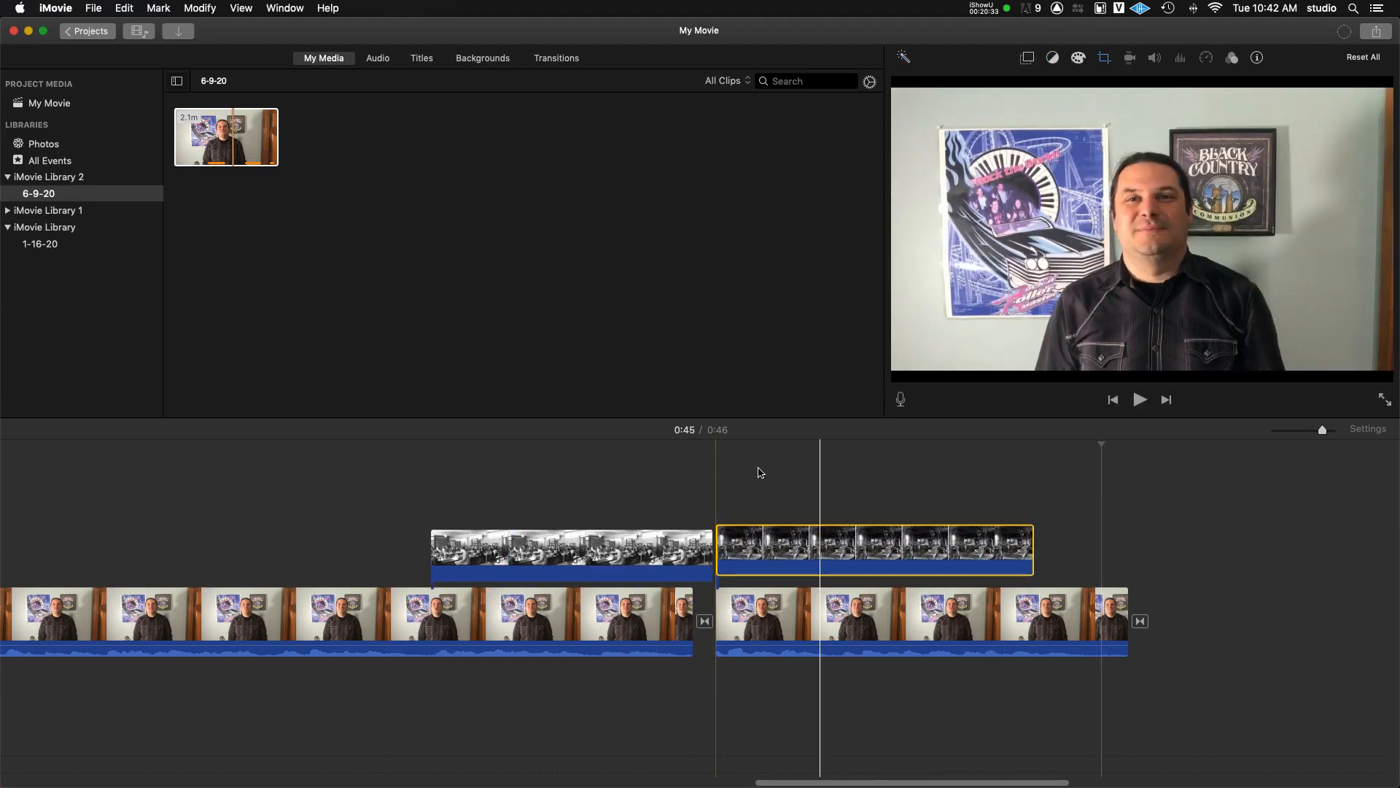
Play back the relocated Menlo Park cutaway and extend its end to the end of the final clip.
click(700, 466)
key(space)
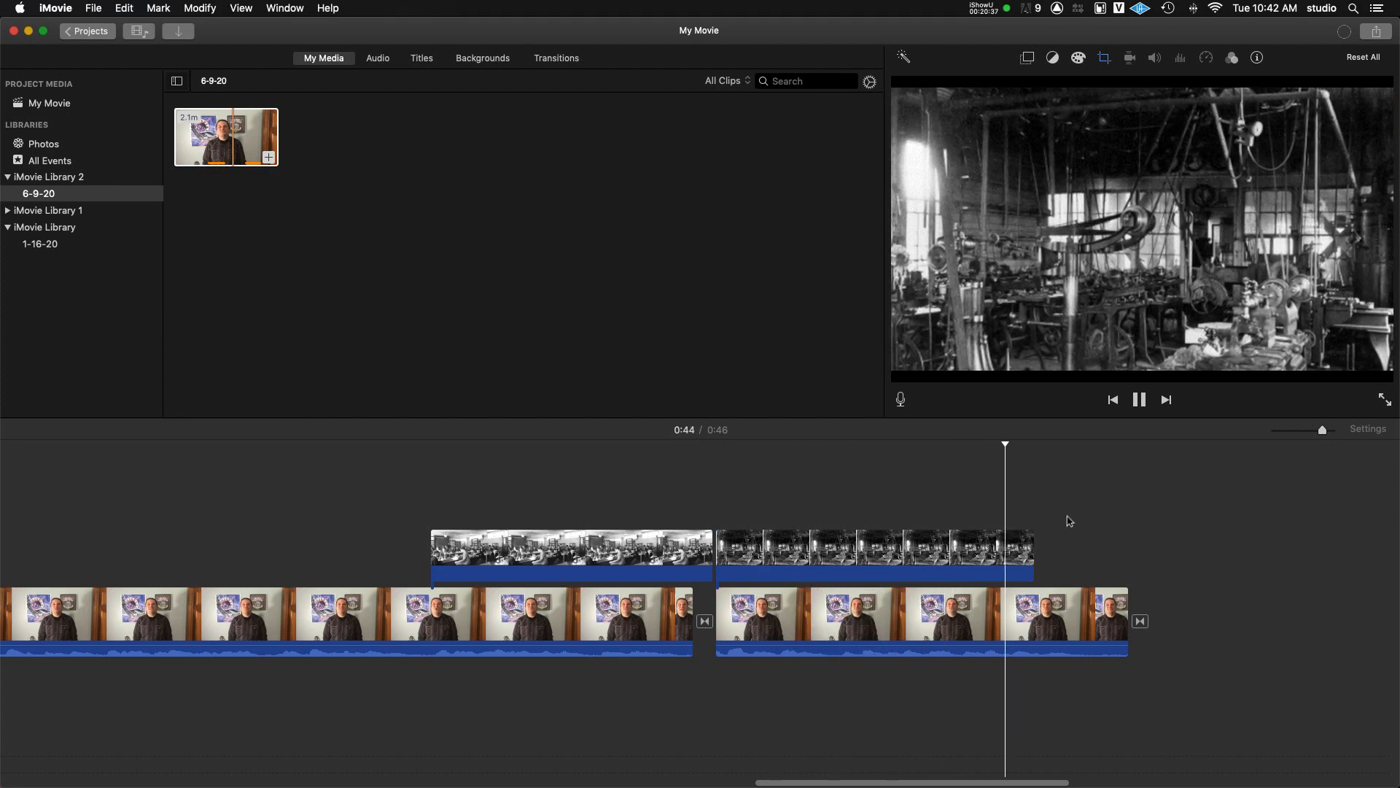
key(space)
drag(1035, 553, 1127, 549)
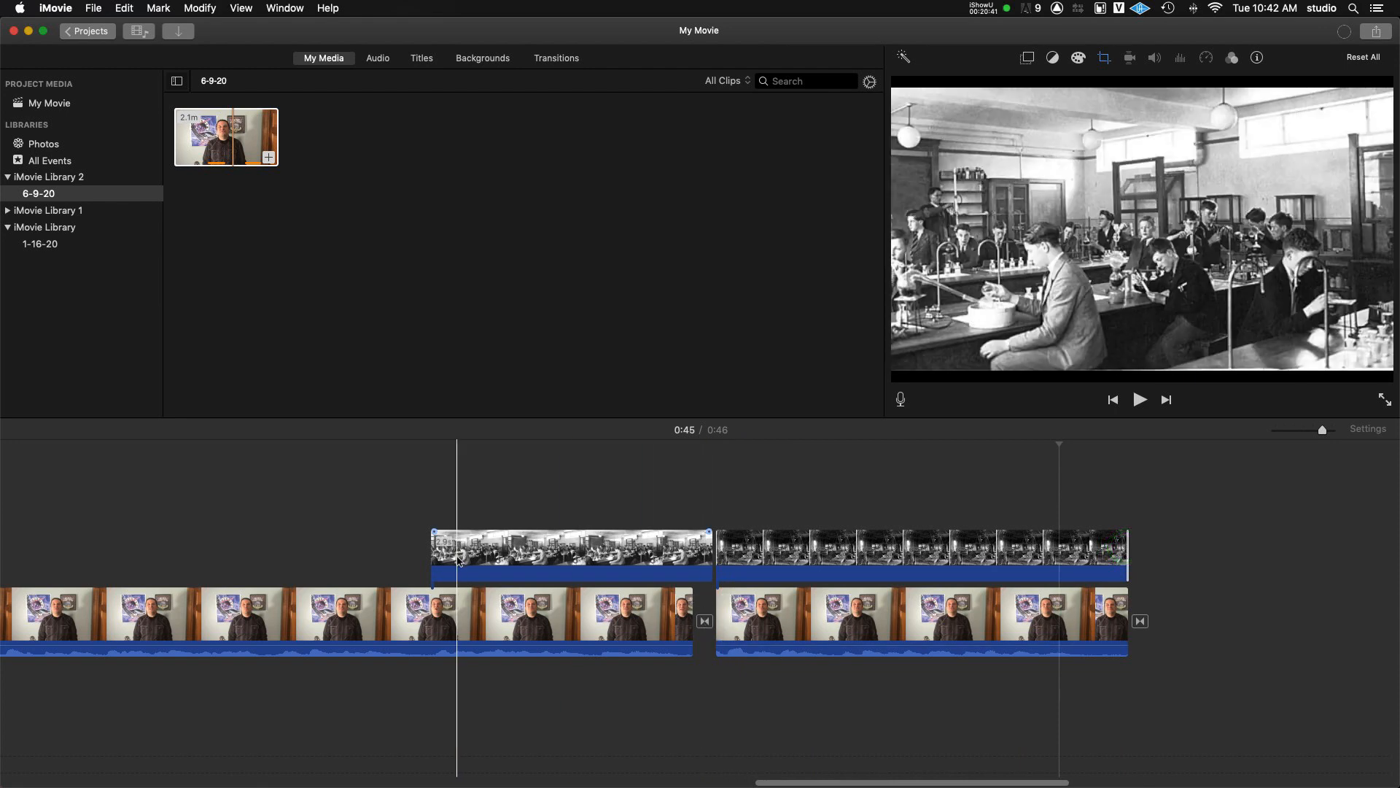
Extend the start of the teamwork cutaway earlier over the second clip and play back through it.
scroll(474, 555, left, 3)
drag(541, 550, 369, 544)
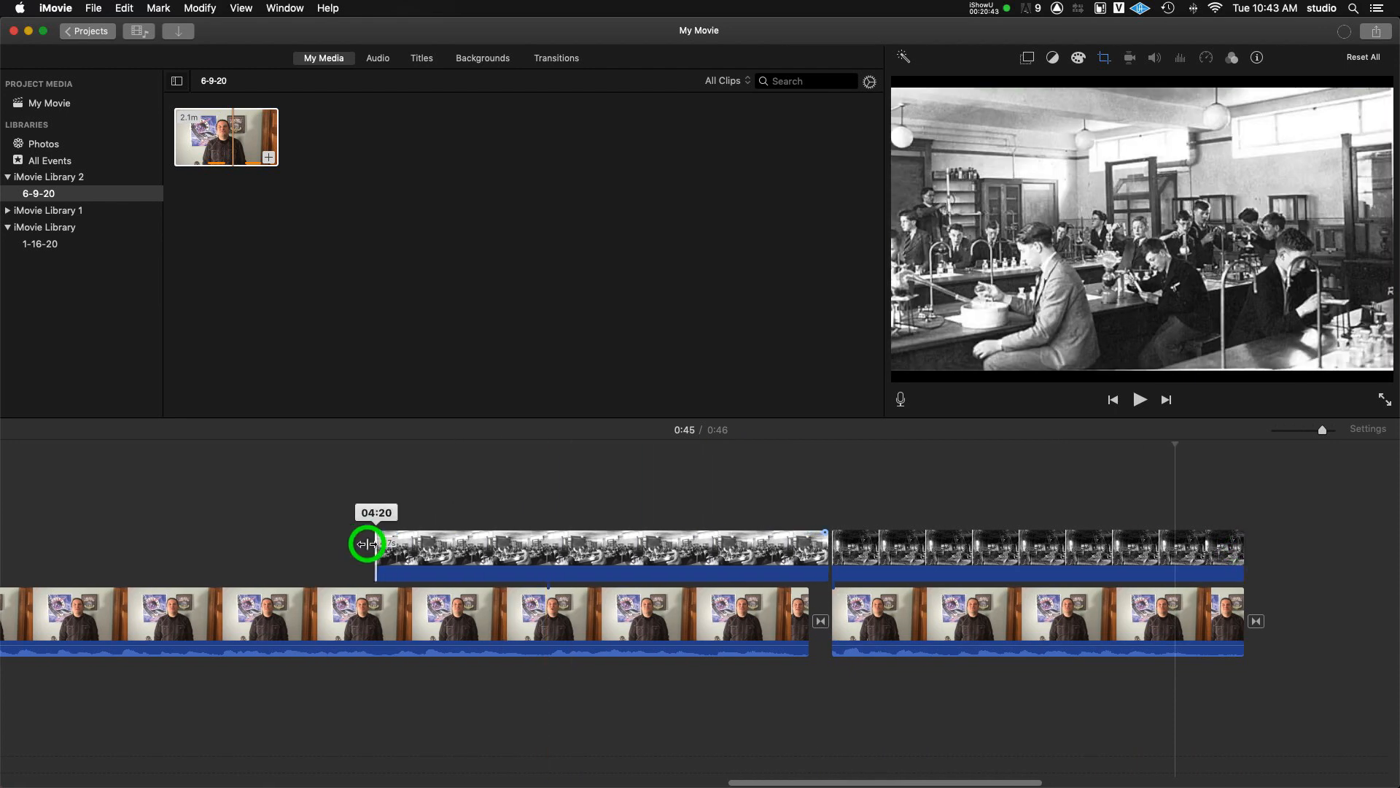
click(235, 508)
key(space)
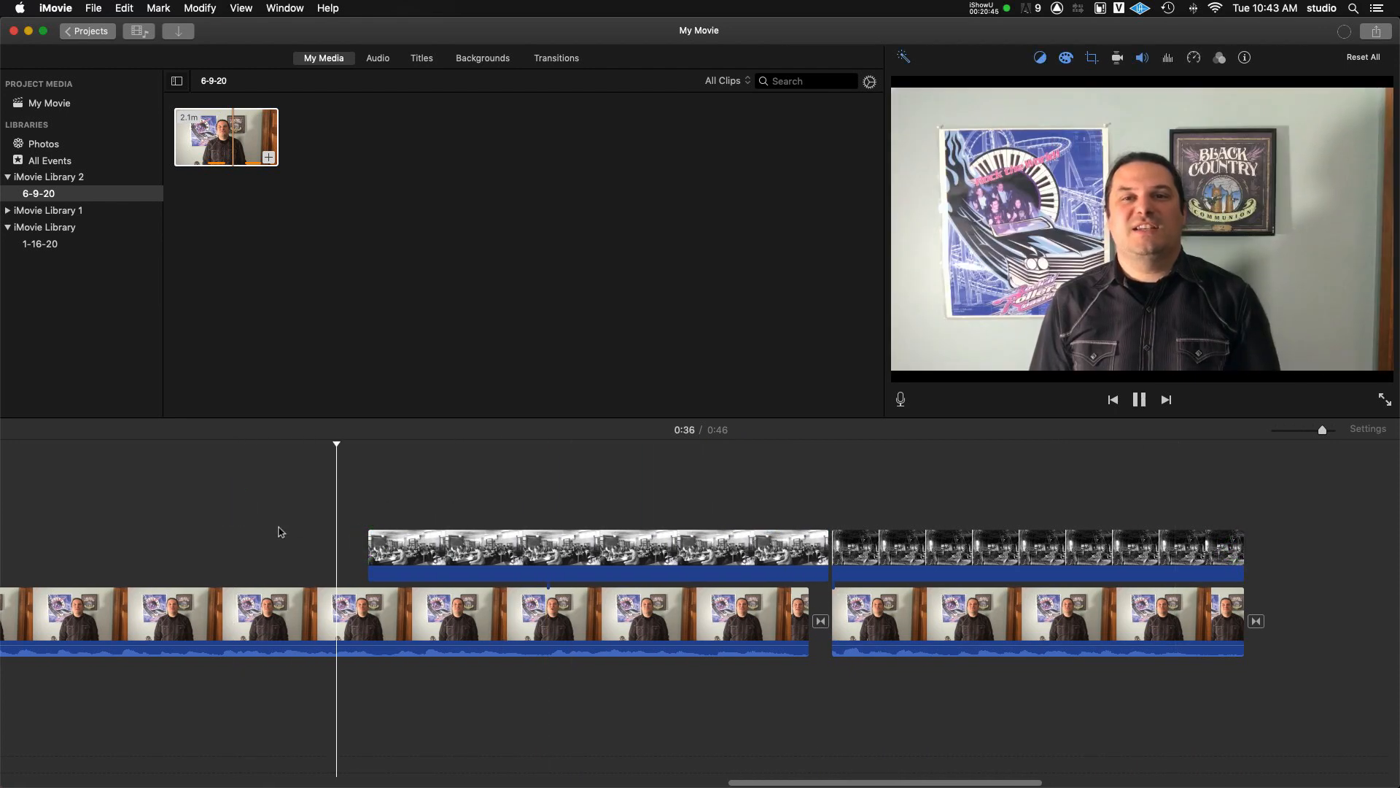
scroll(278, 531, left, 2)
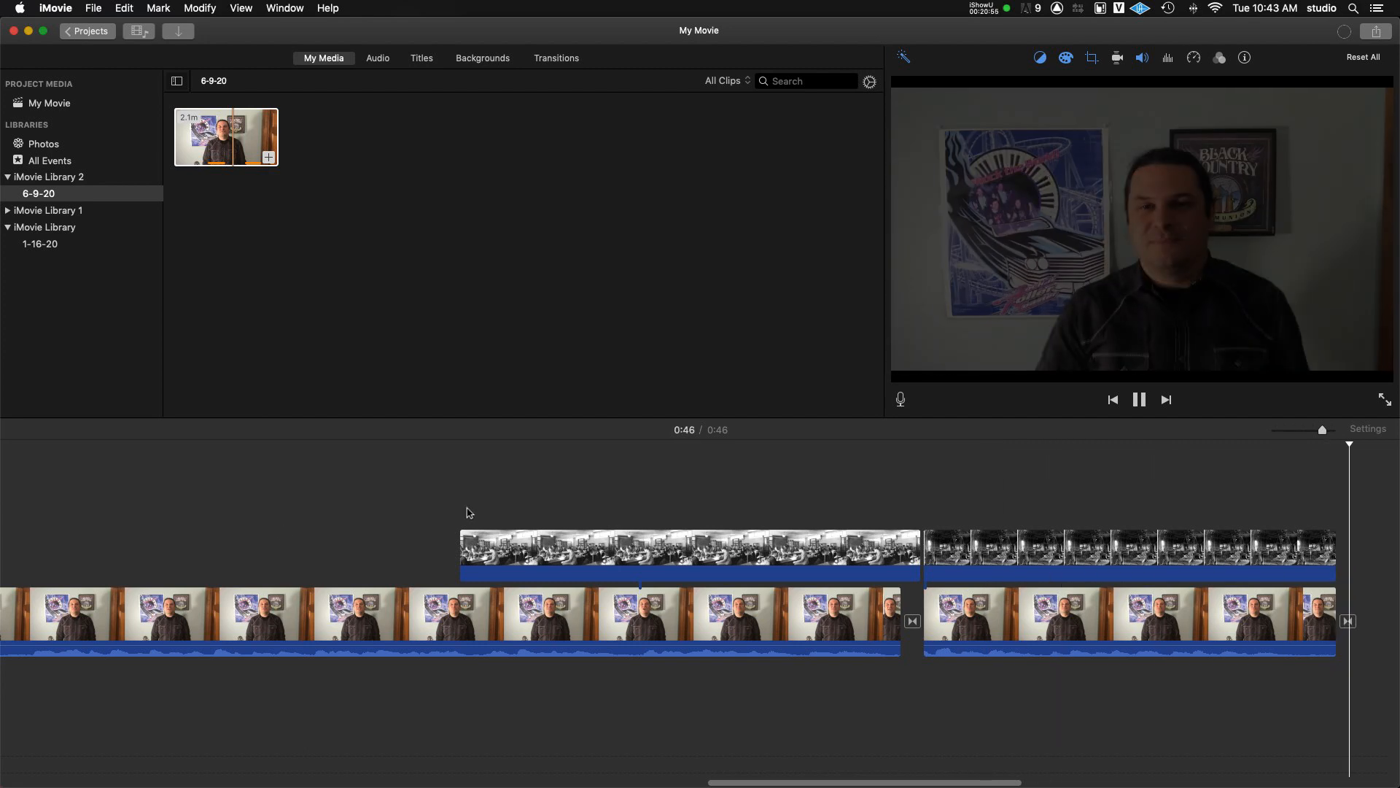
Extend the end of the Menlo Park cutaway past the final clip to the end of the closing transition and play the ending.
scroll(1094, 554, right, 5)
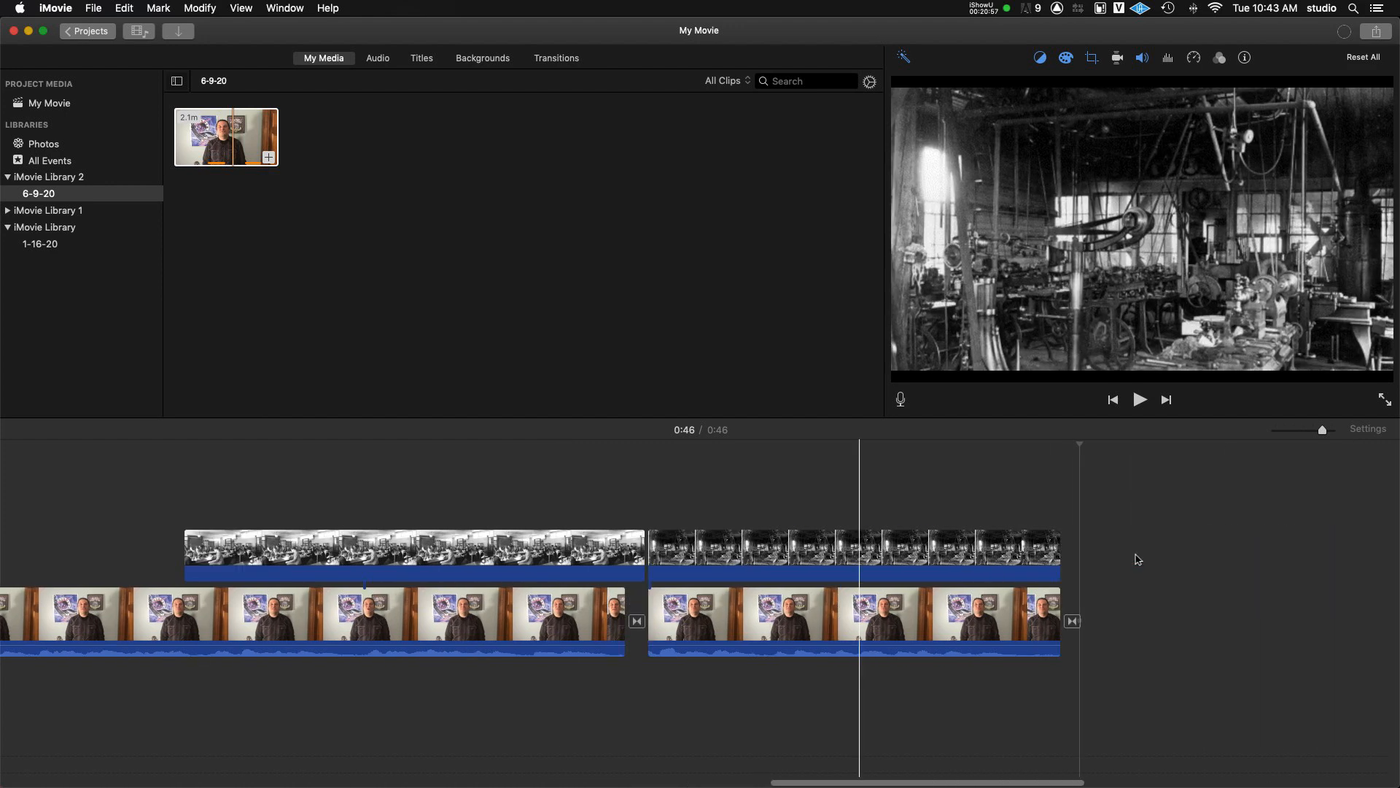
click(1058, 554)
drag(1059, 554, 1079, 555)
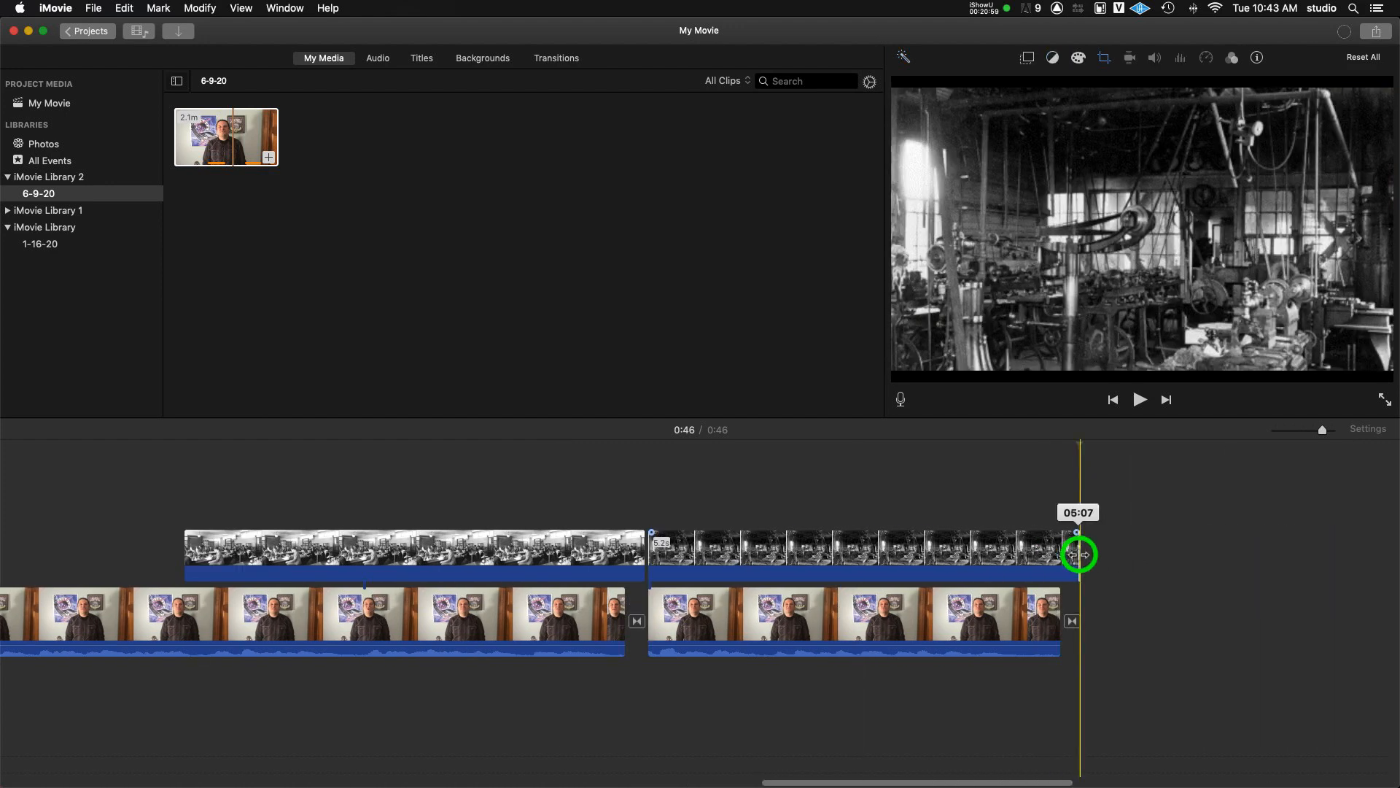
click(1047, 502)
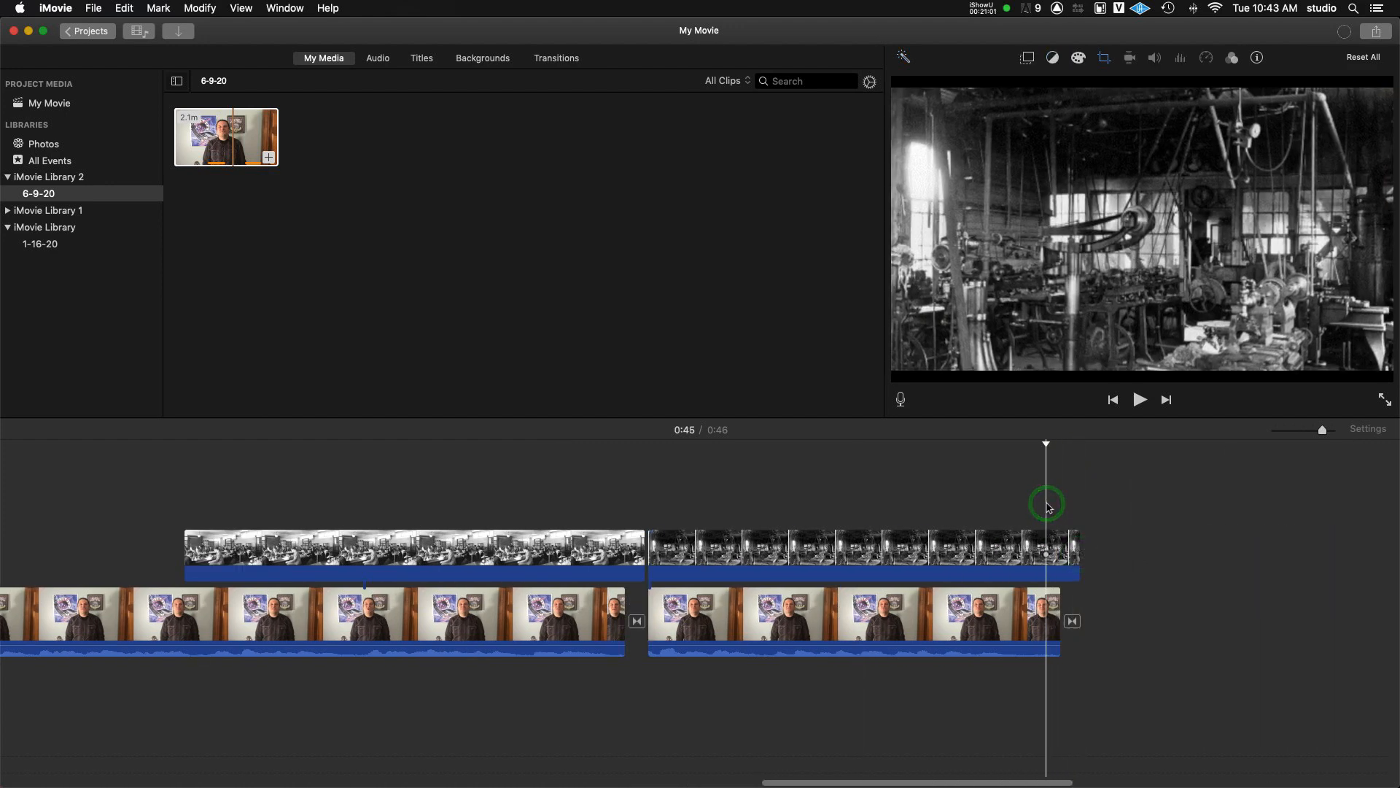
key(space)
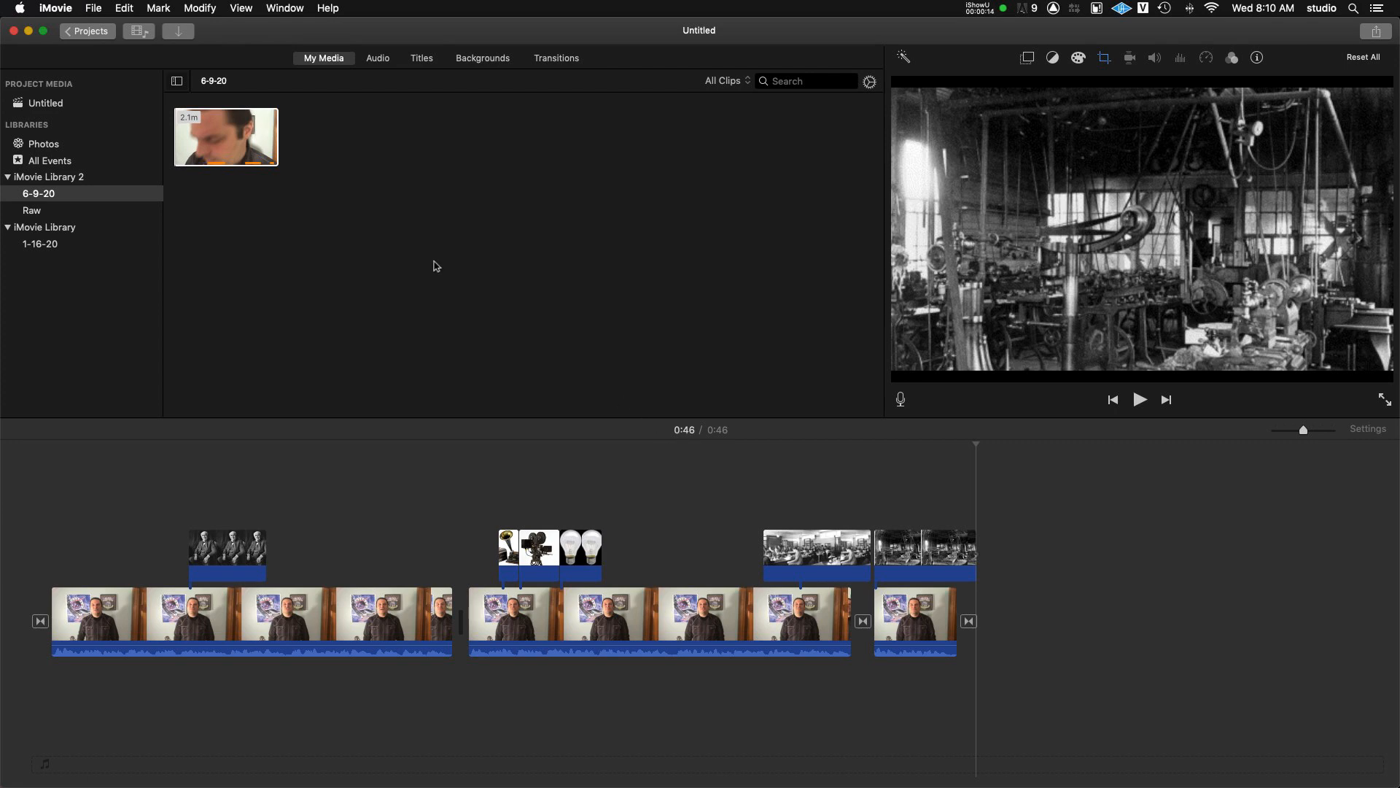
Return to the projects overview and name the project Edison.
click(103, 33)
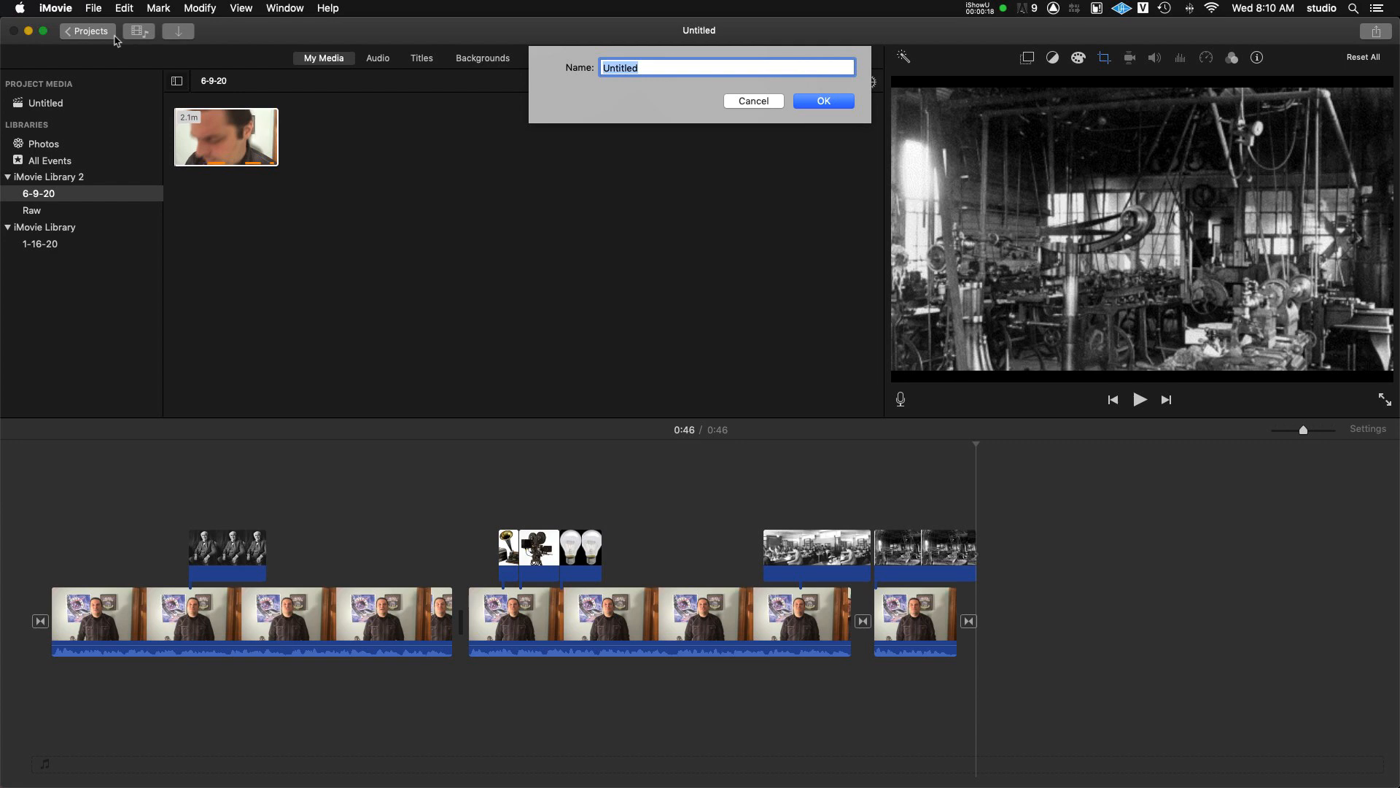
text(Edison)
click(838, 102)
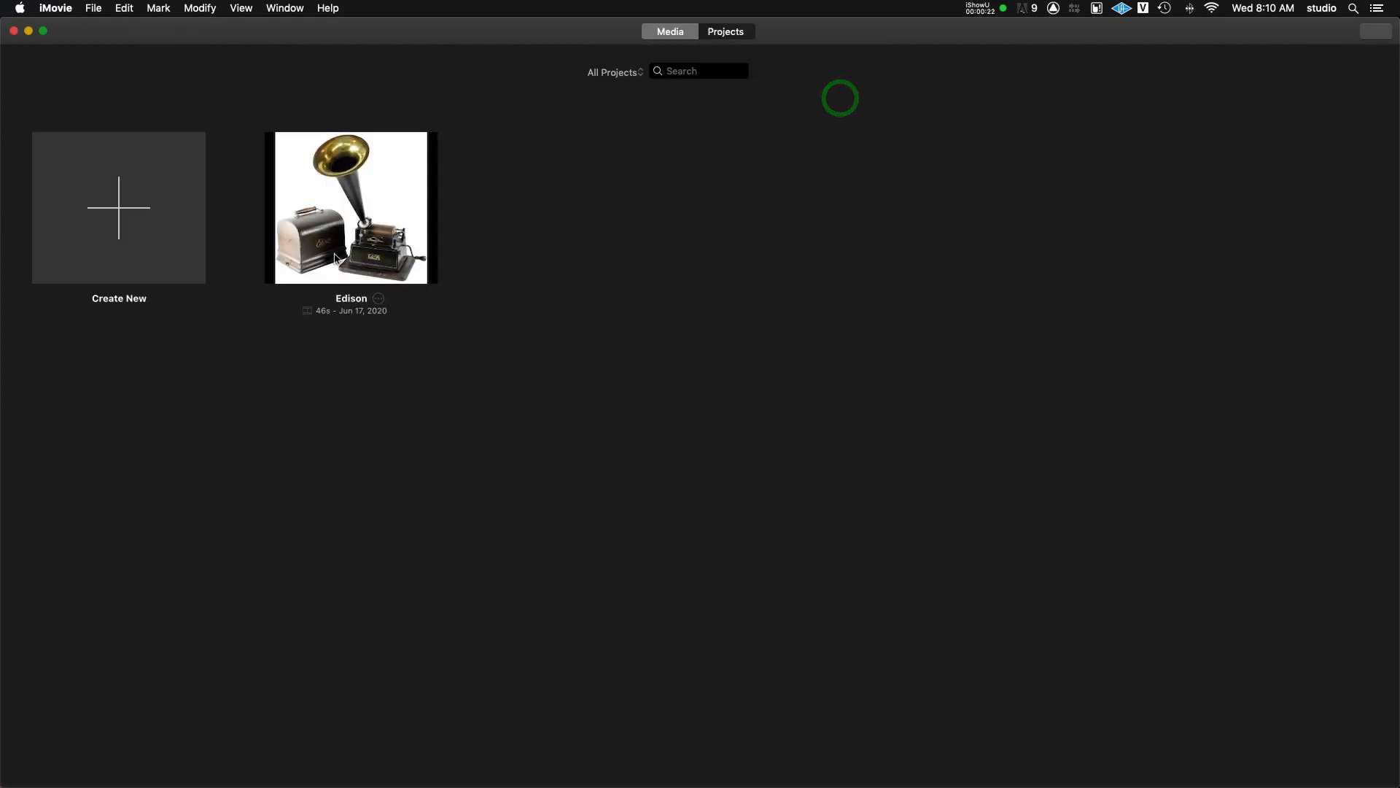
Start sharing the Edison project as a file.
click(346, 235)
click(378, 300)
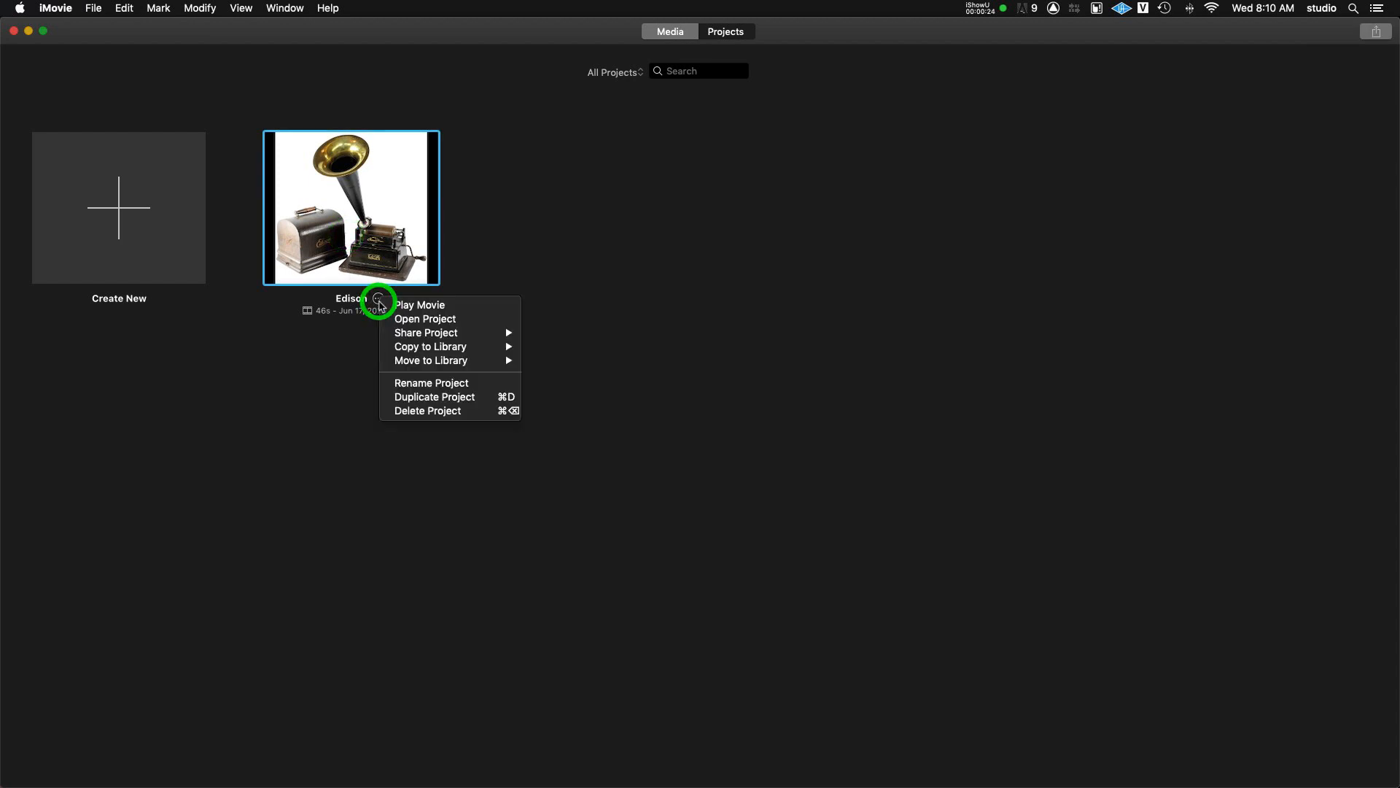
mouse_move(420, 335)
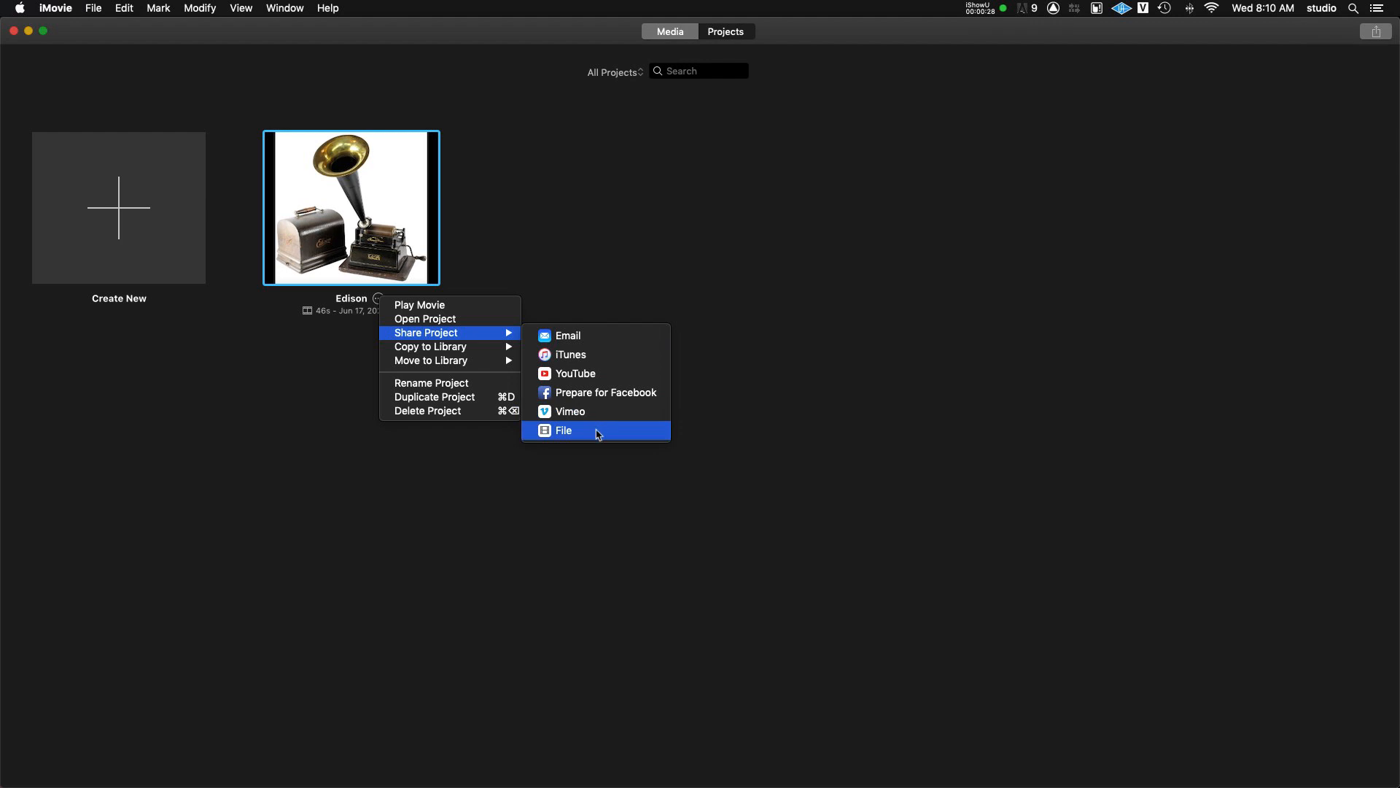
click(597, 432)
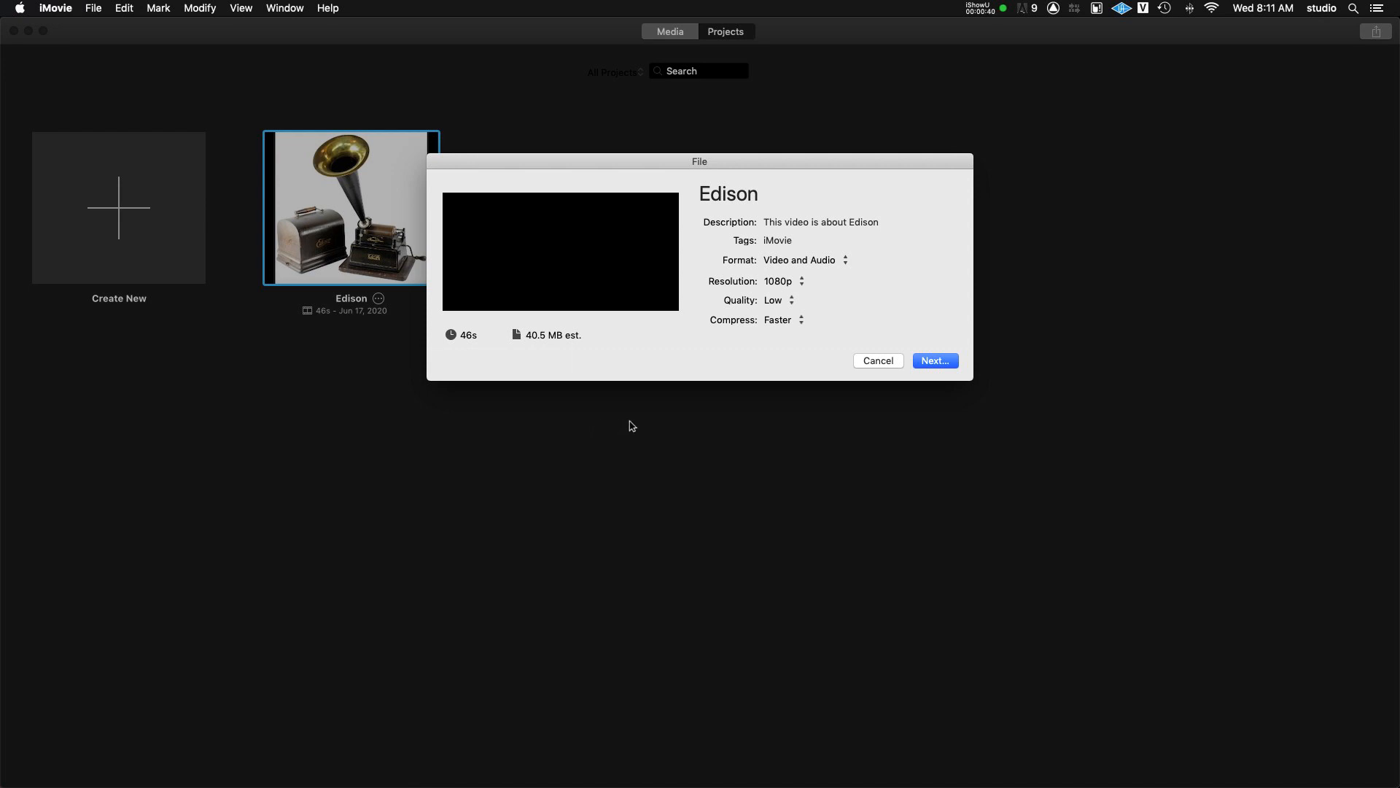
Choose Video and Audio as the export format and 1080p as the resolution.
click(830, 264)
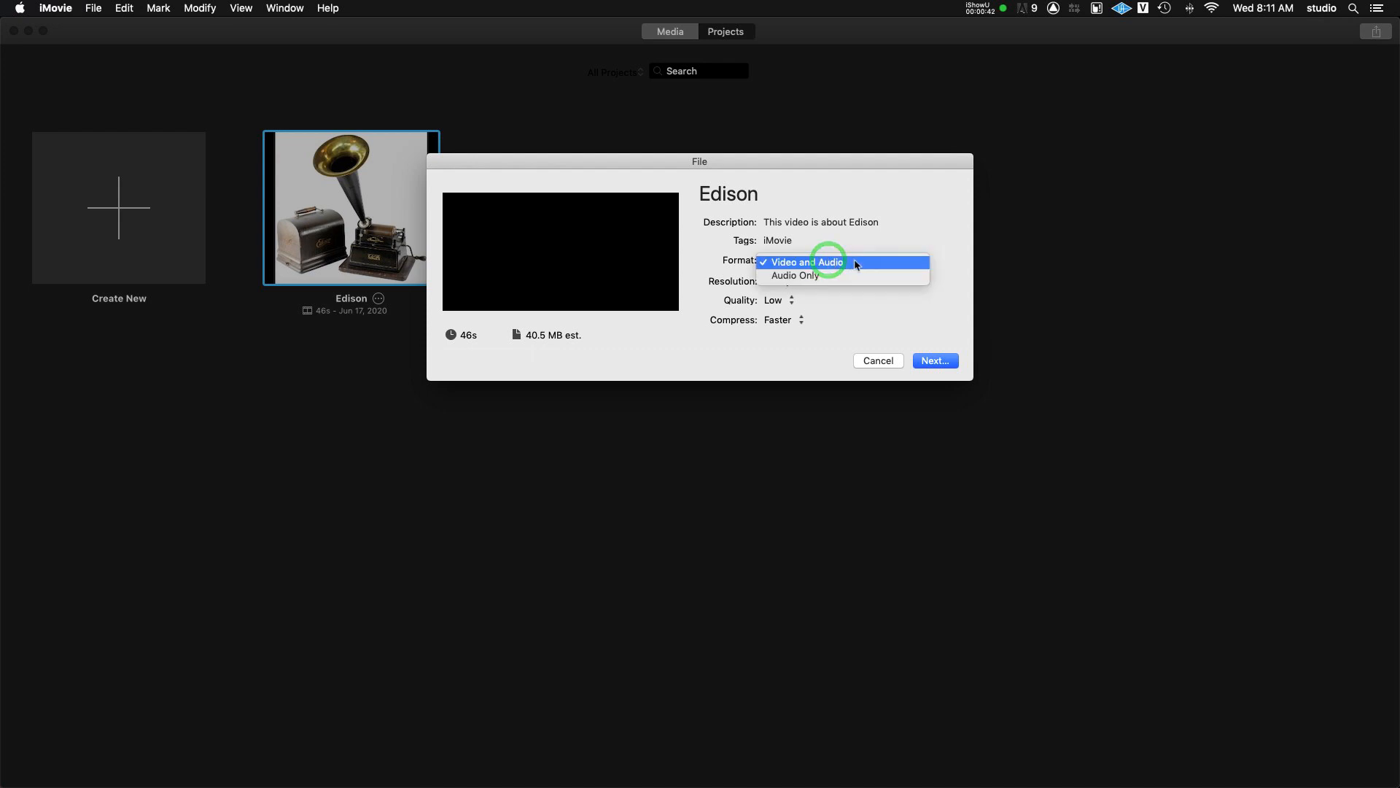
click(853, 262)
click(801, 285)
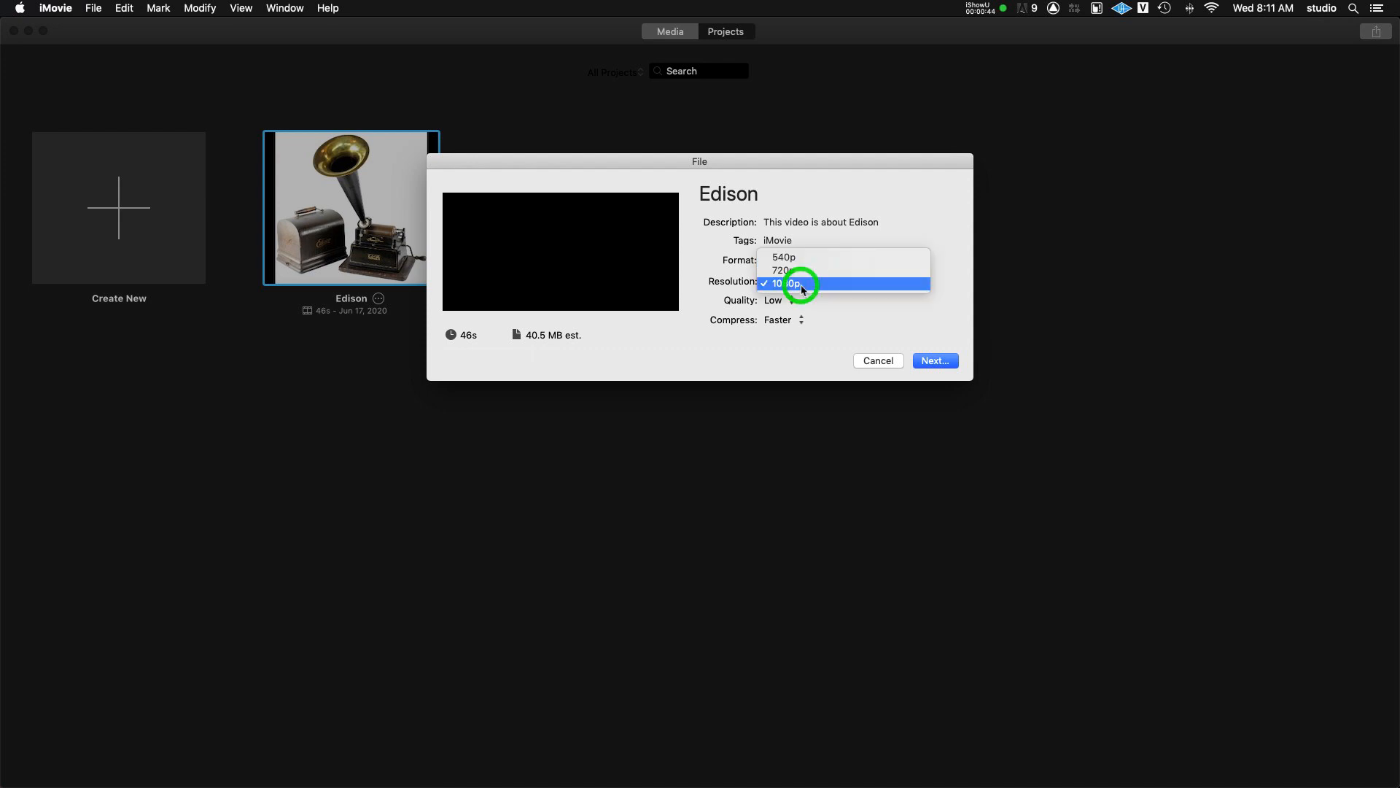
click(801, 284)
Try Best (ProRes) as the export quality to compare the estimated file size, and settle on High.
click(784, 302)
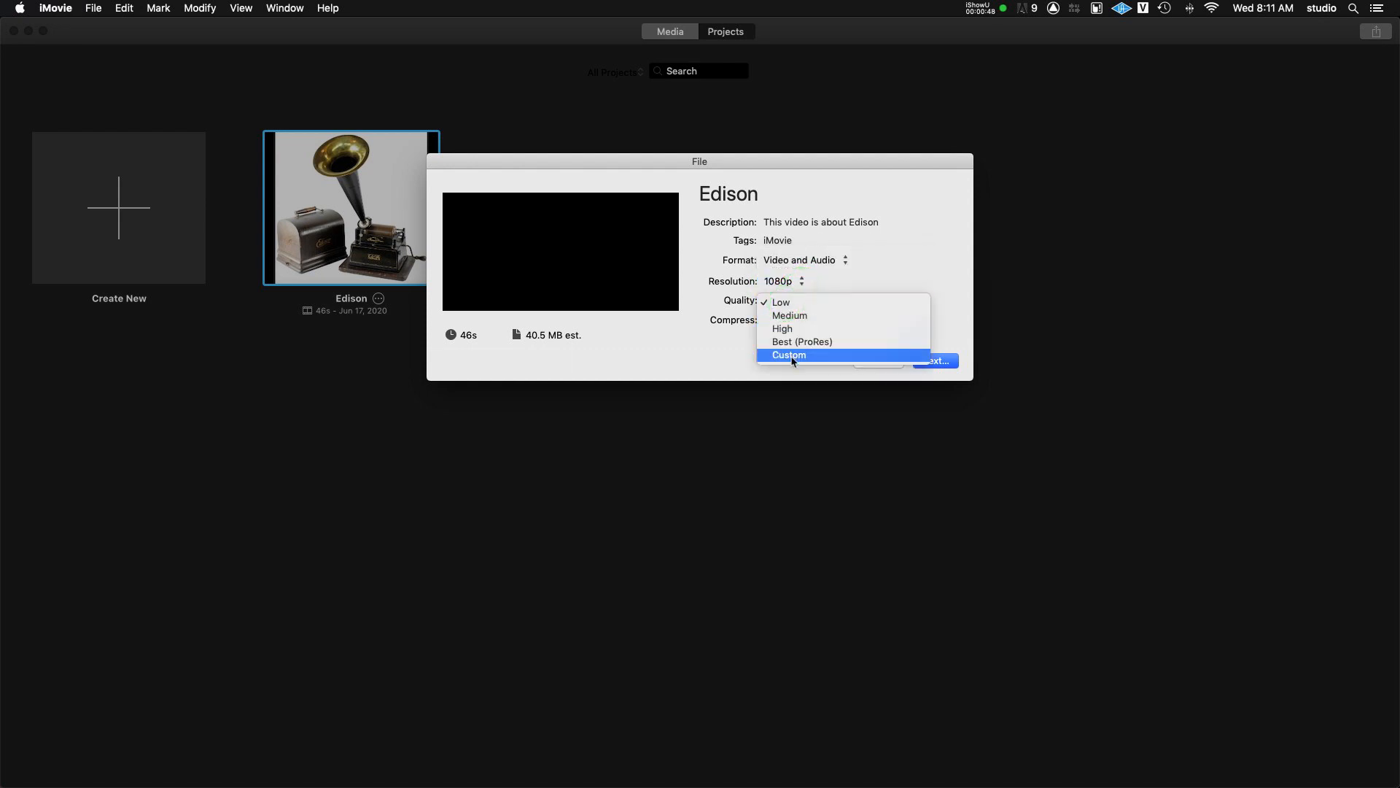
click(802, 340)
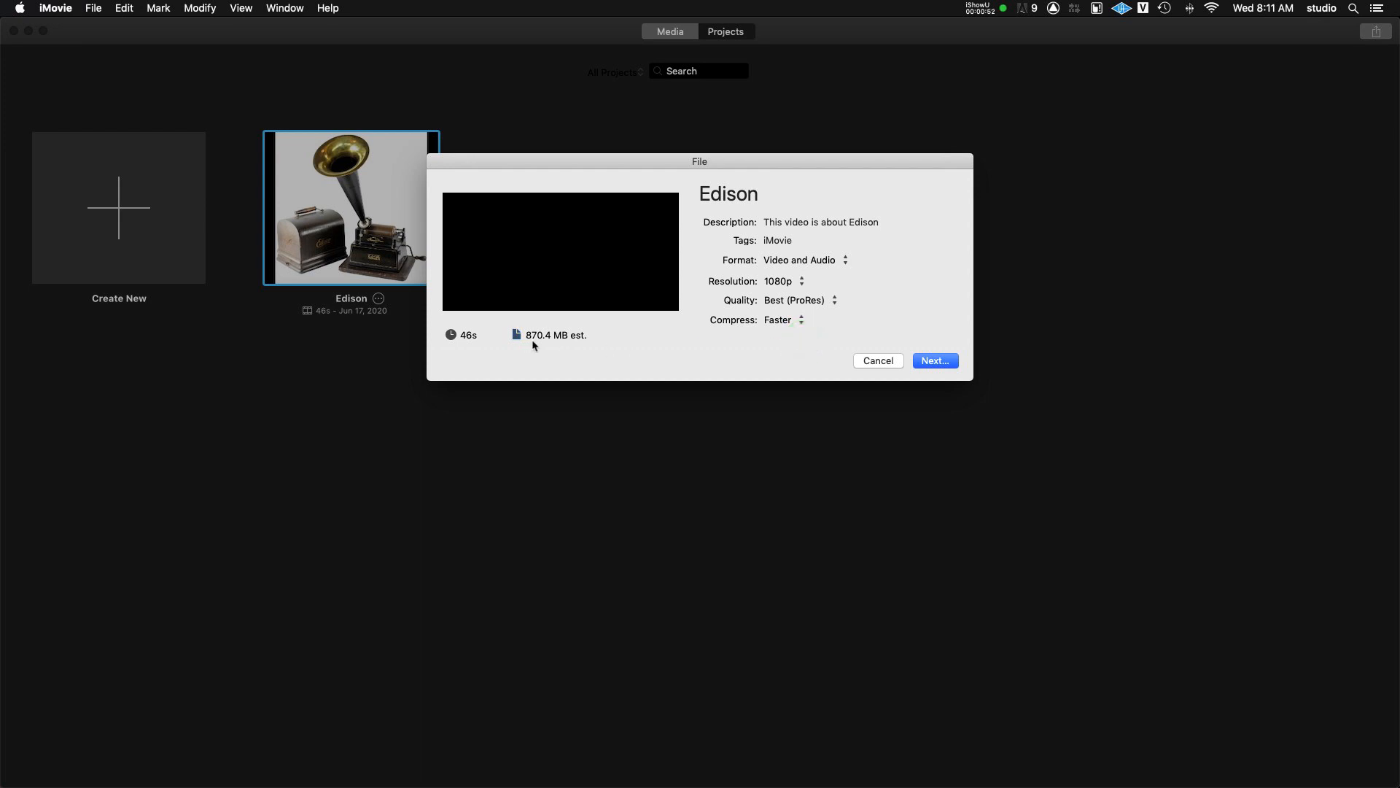
click(800, 301)
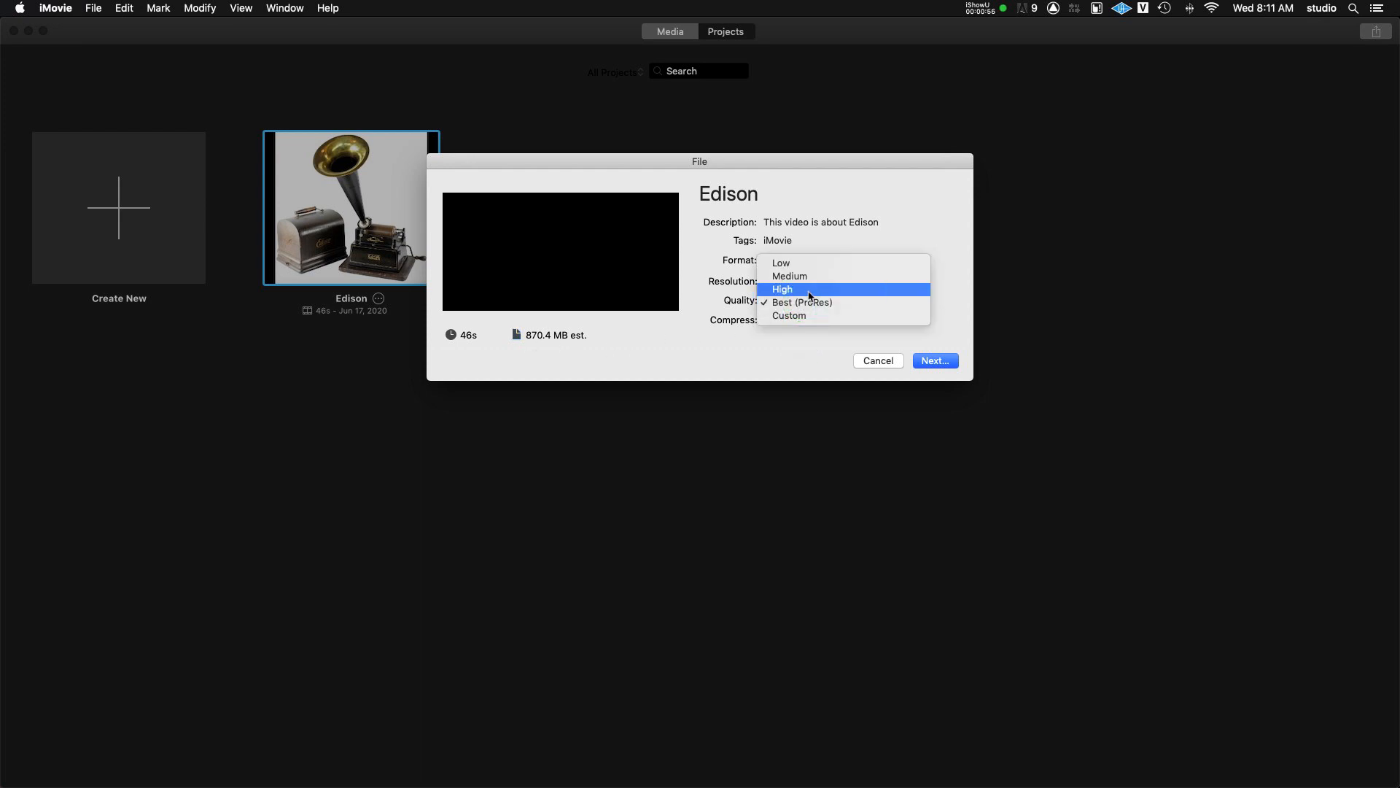
click(808, 290)
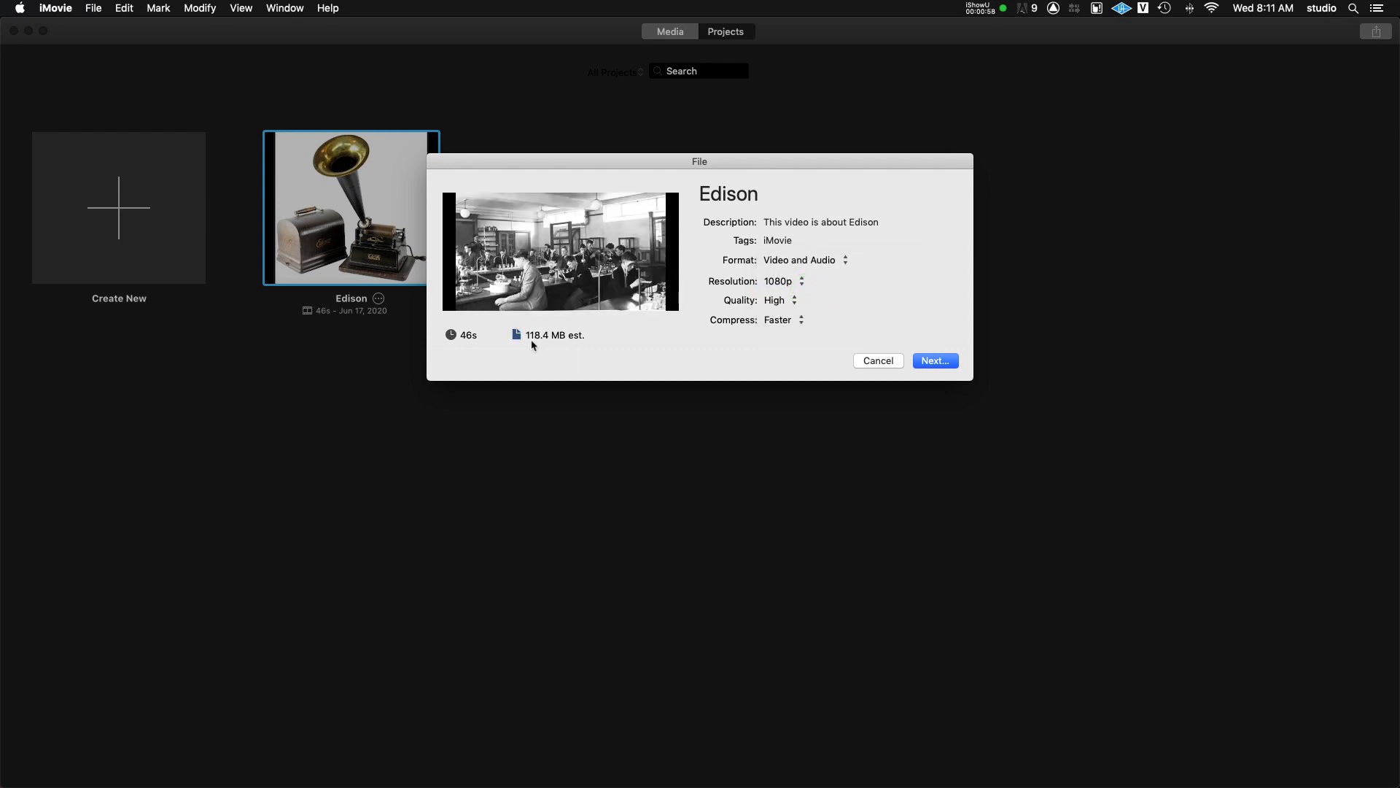
Set the compression to Better Quality and title the export Edison-demo.
click(782, 322)
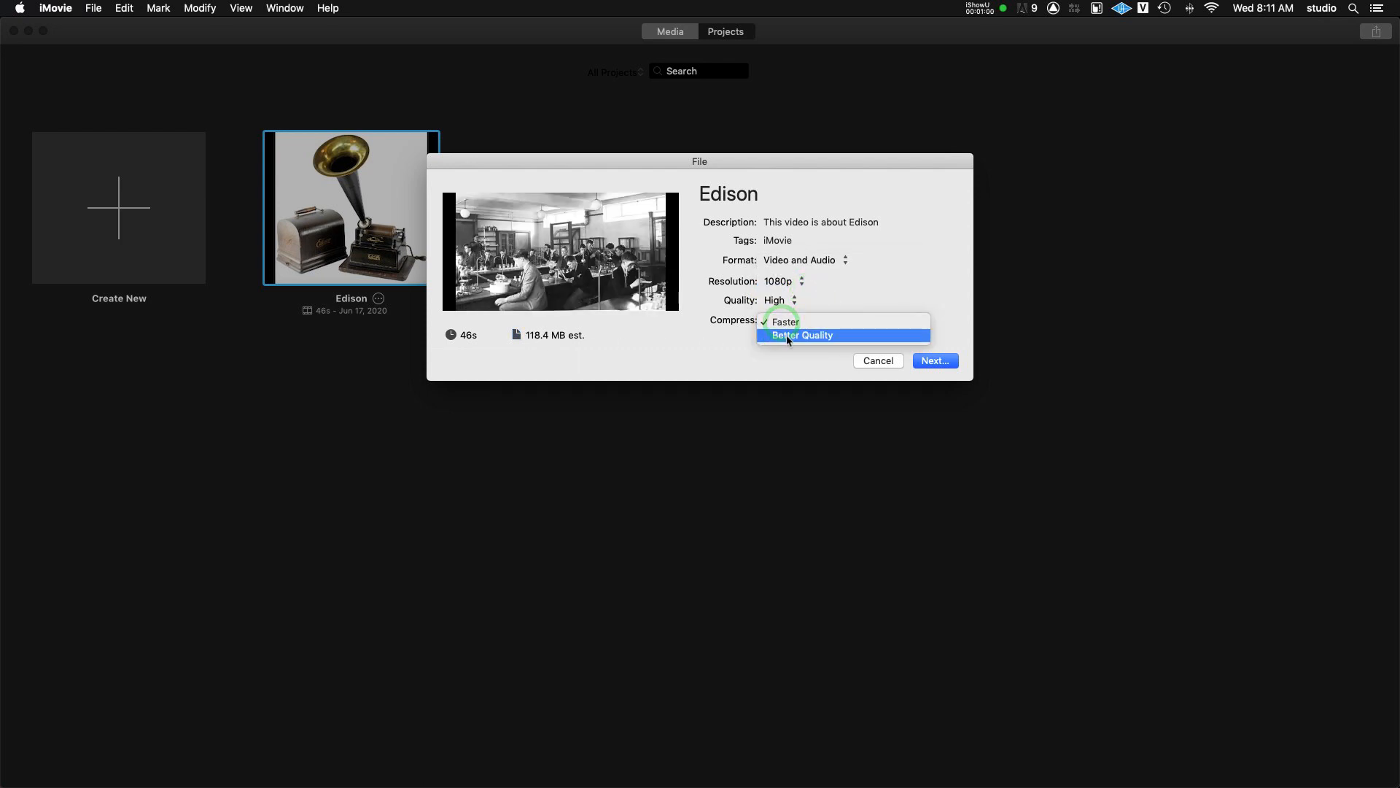
click(792, 339)
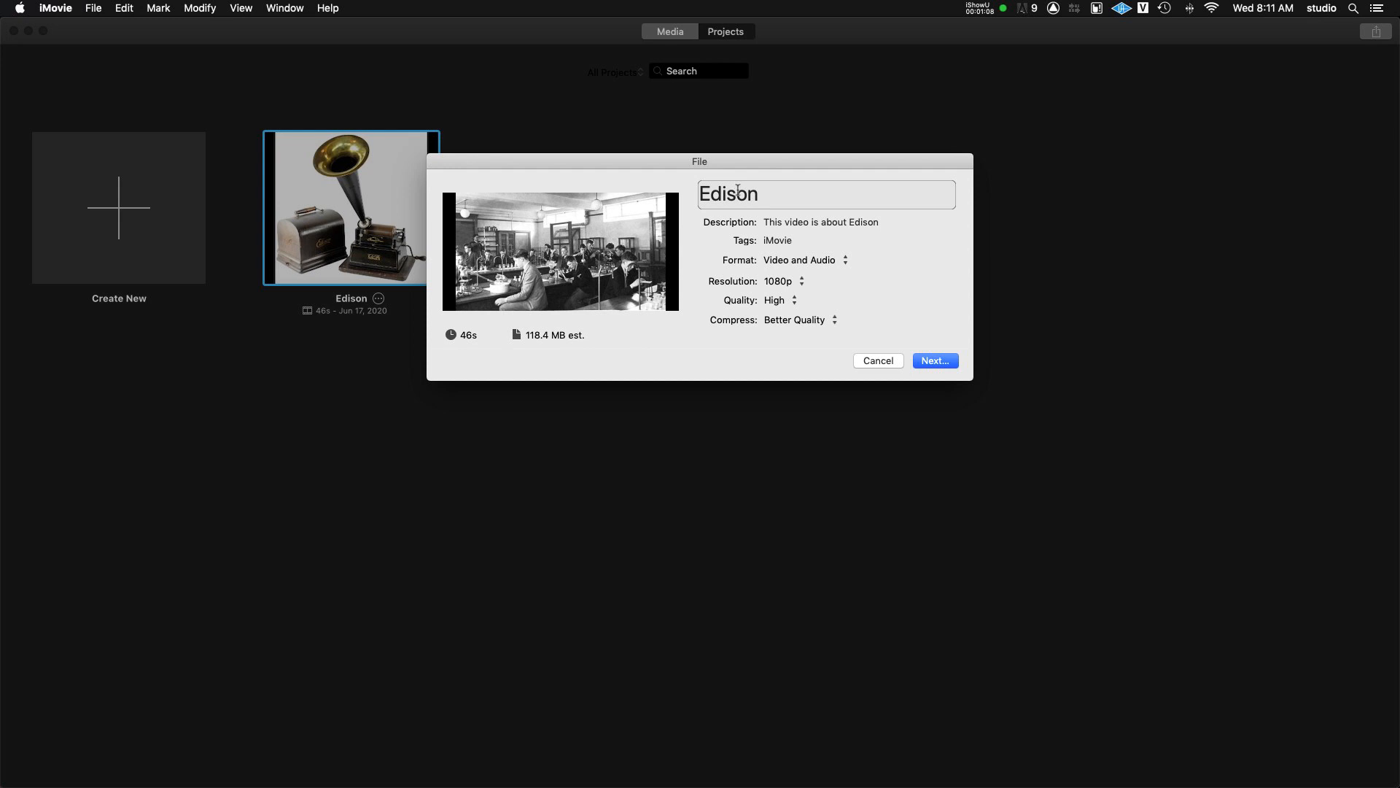
click(761, 191)
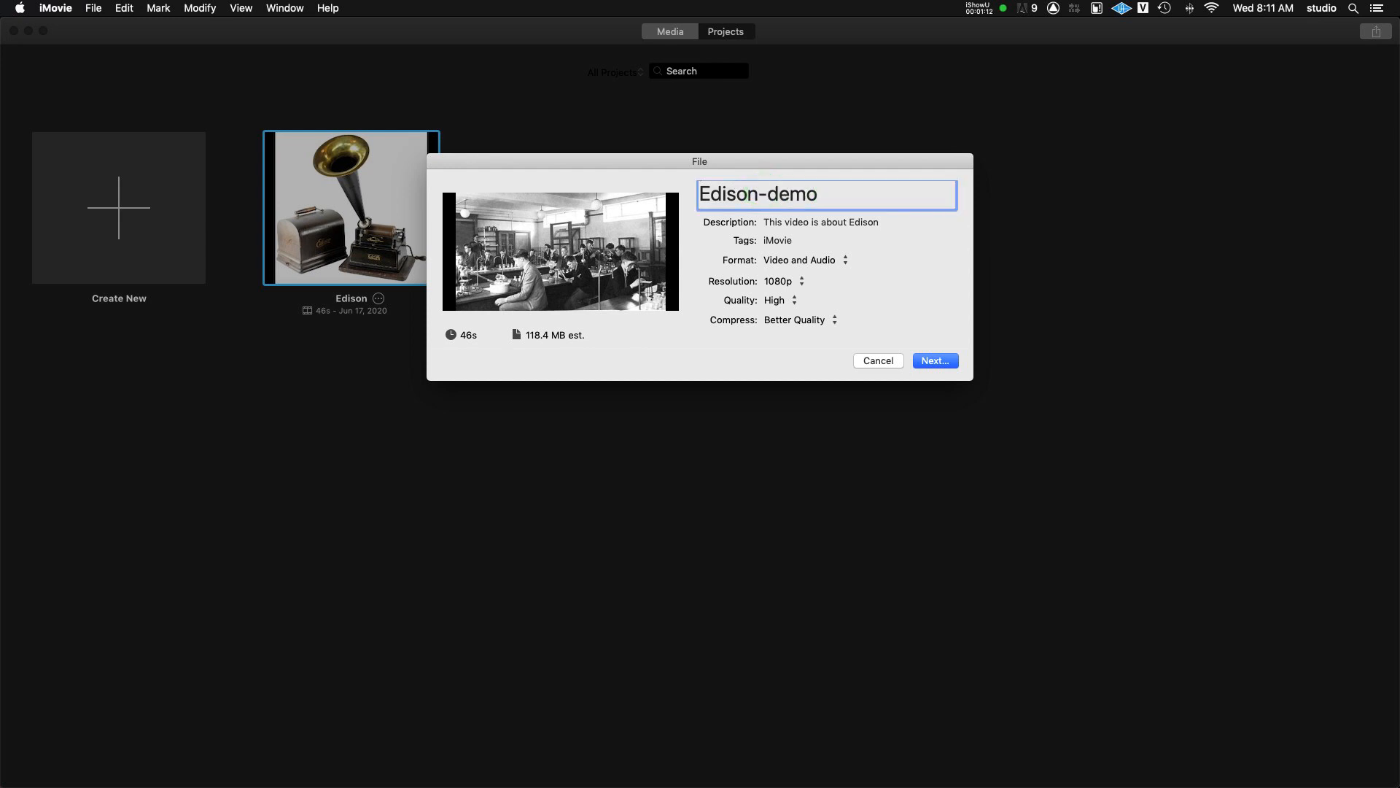
click(780, 369)
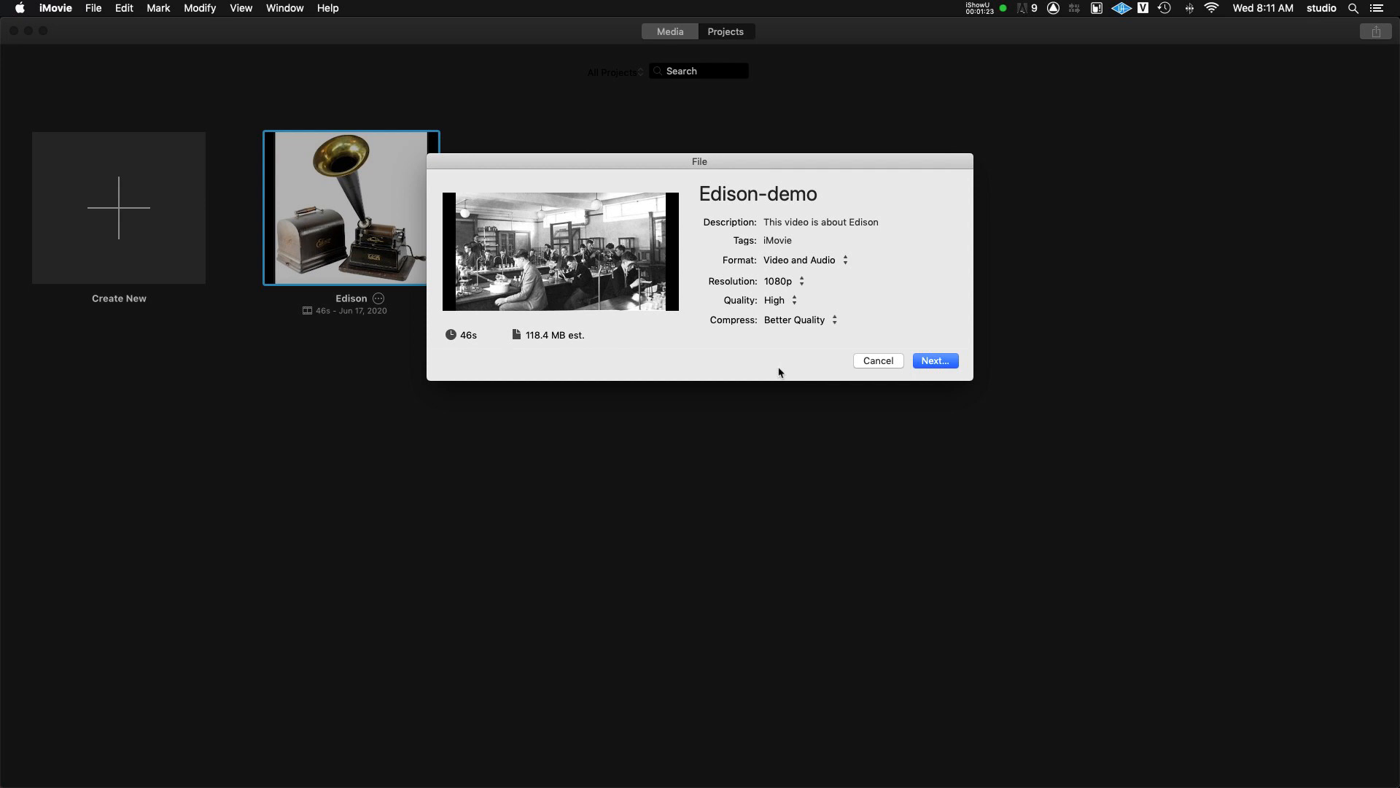
Try the 540p resolution to compare the estimated file size, and set it back to 1080p.
click(794, 283)
click(793, 283)
click(792, 281)
click(783, 258)
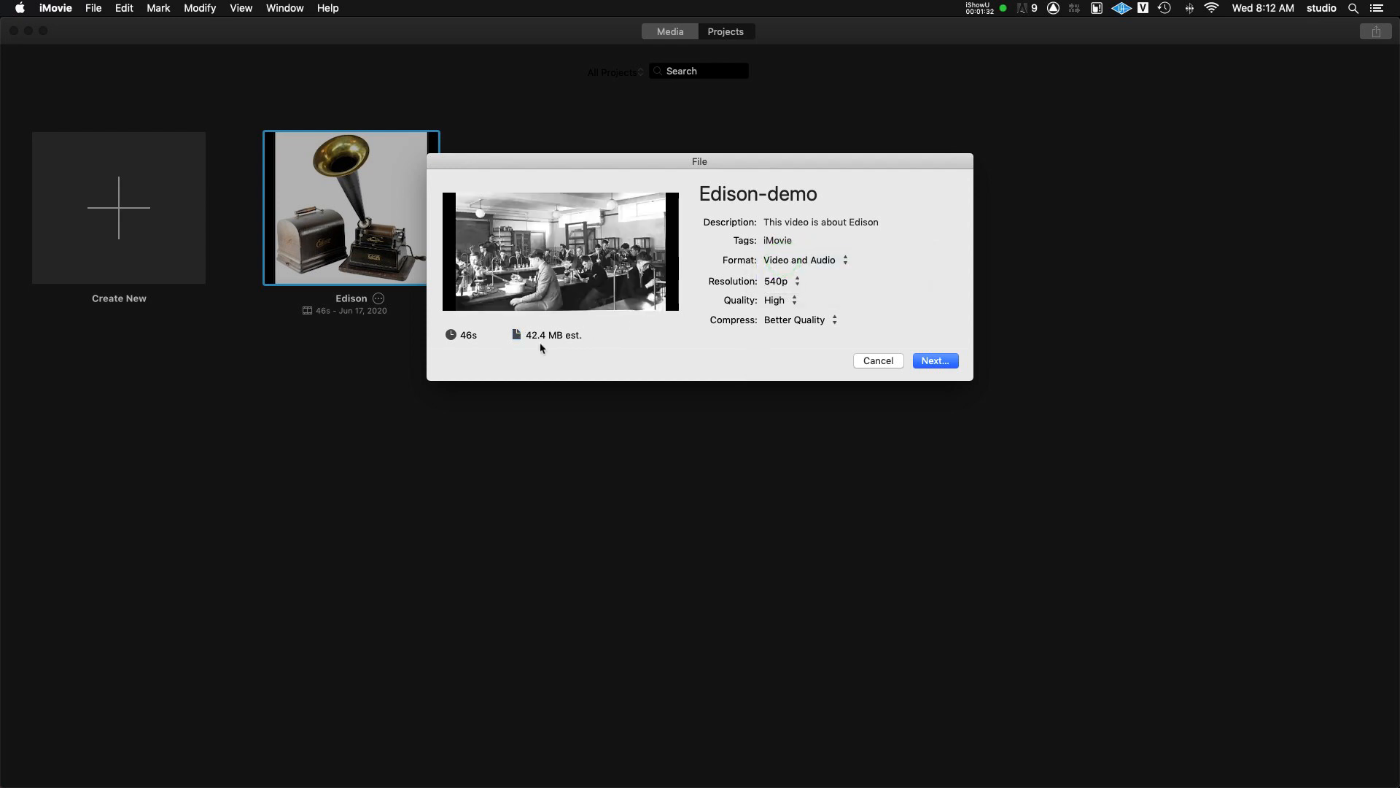
click(793, 281)
click(794, 310)
Save the export as Edison-demo in the Video Editing in iMovie folder and check its progress.
click(933, 359)
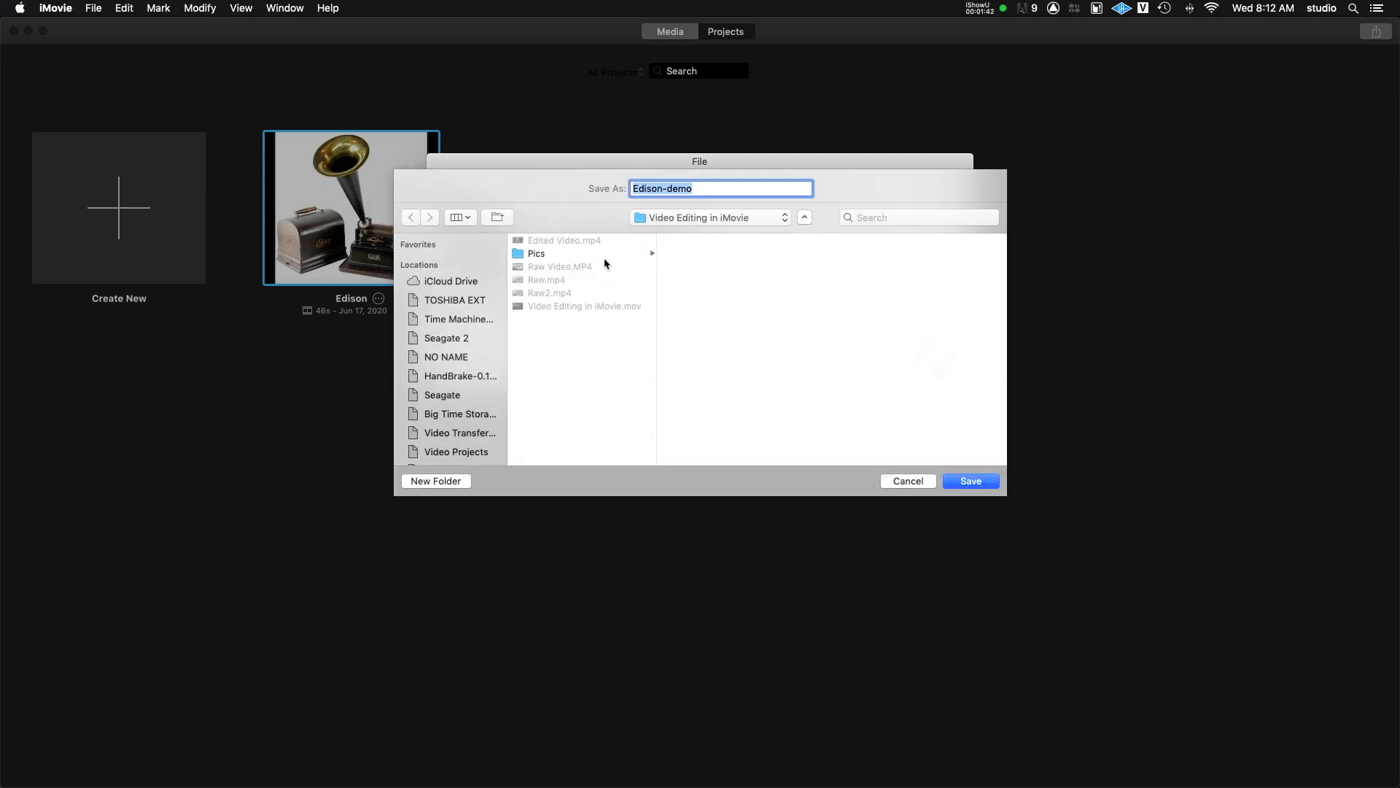
click(971, 481)
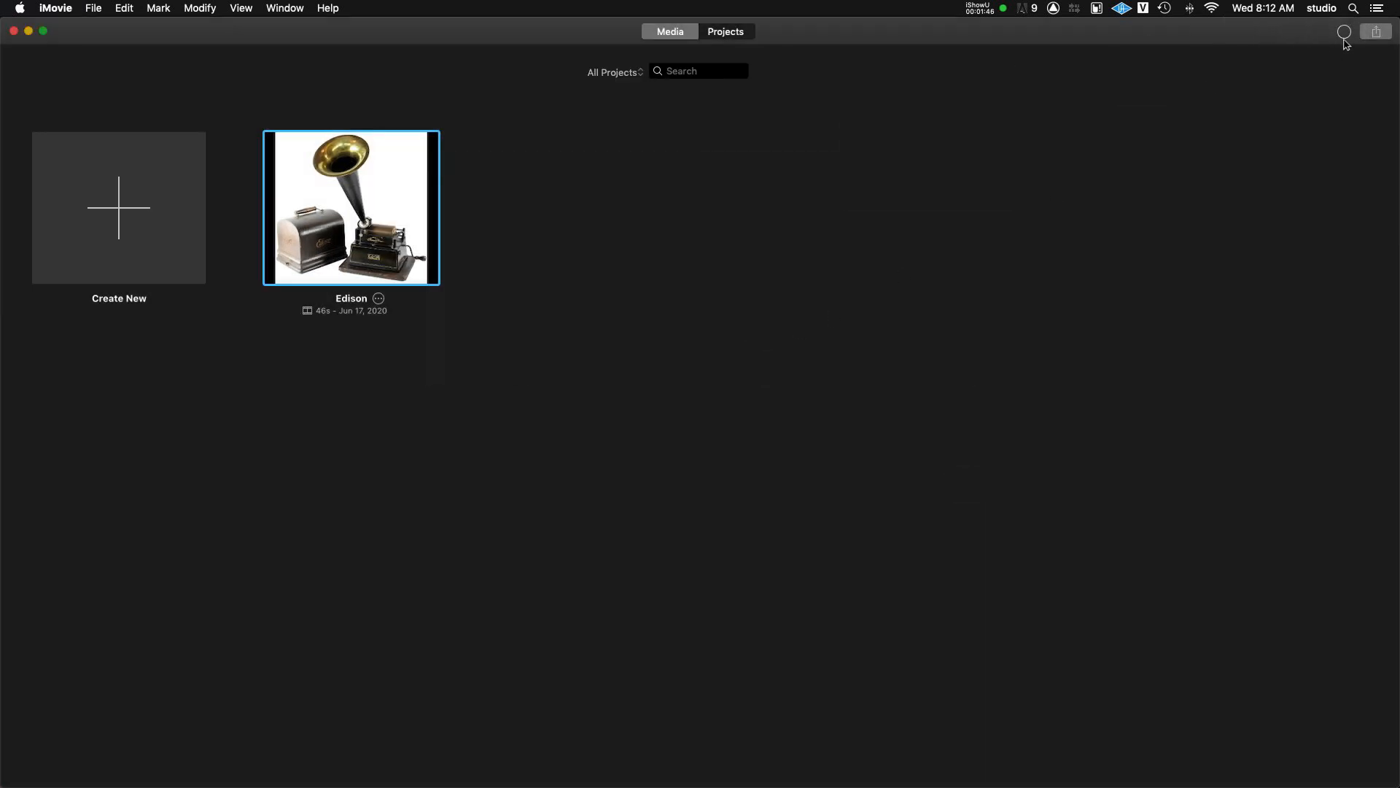
click(1343, 37)
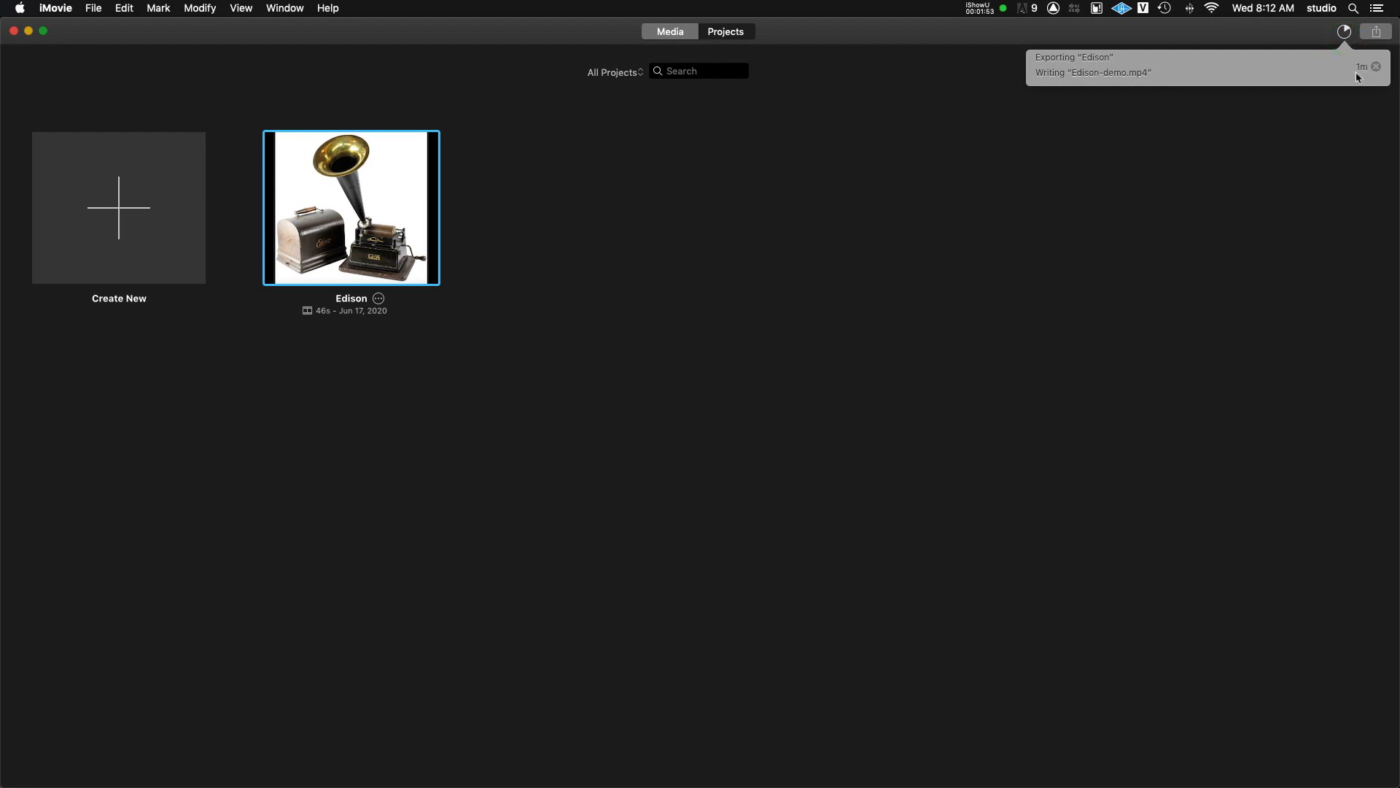
click(1340, 110)
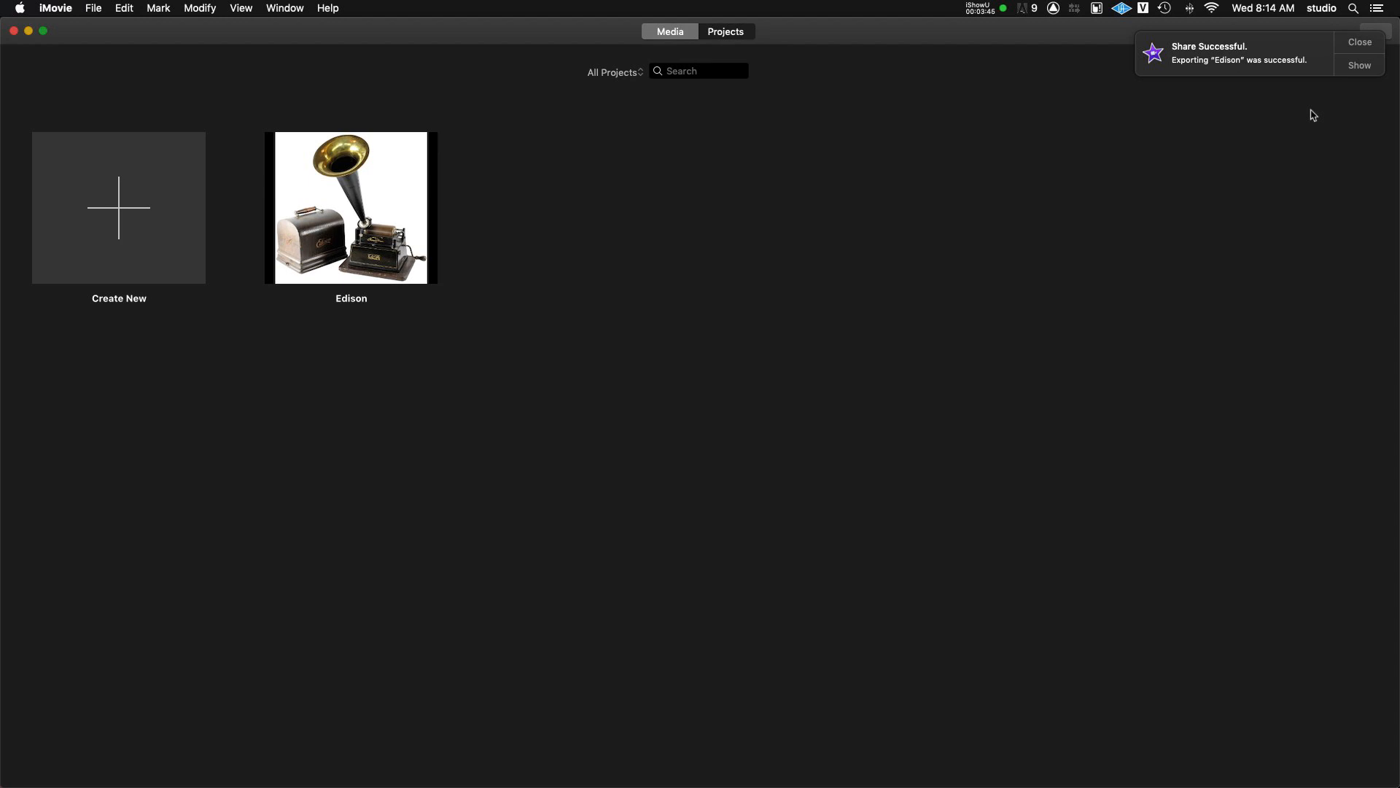
Show the exported Edison-demo.mp4 in Finder, open it in QuickTime Player and play its opening seconds.
click(1371, 67)
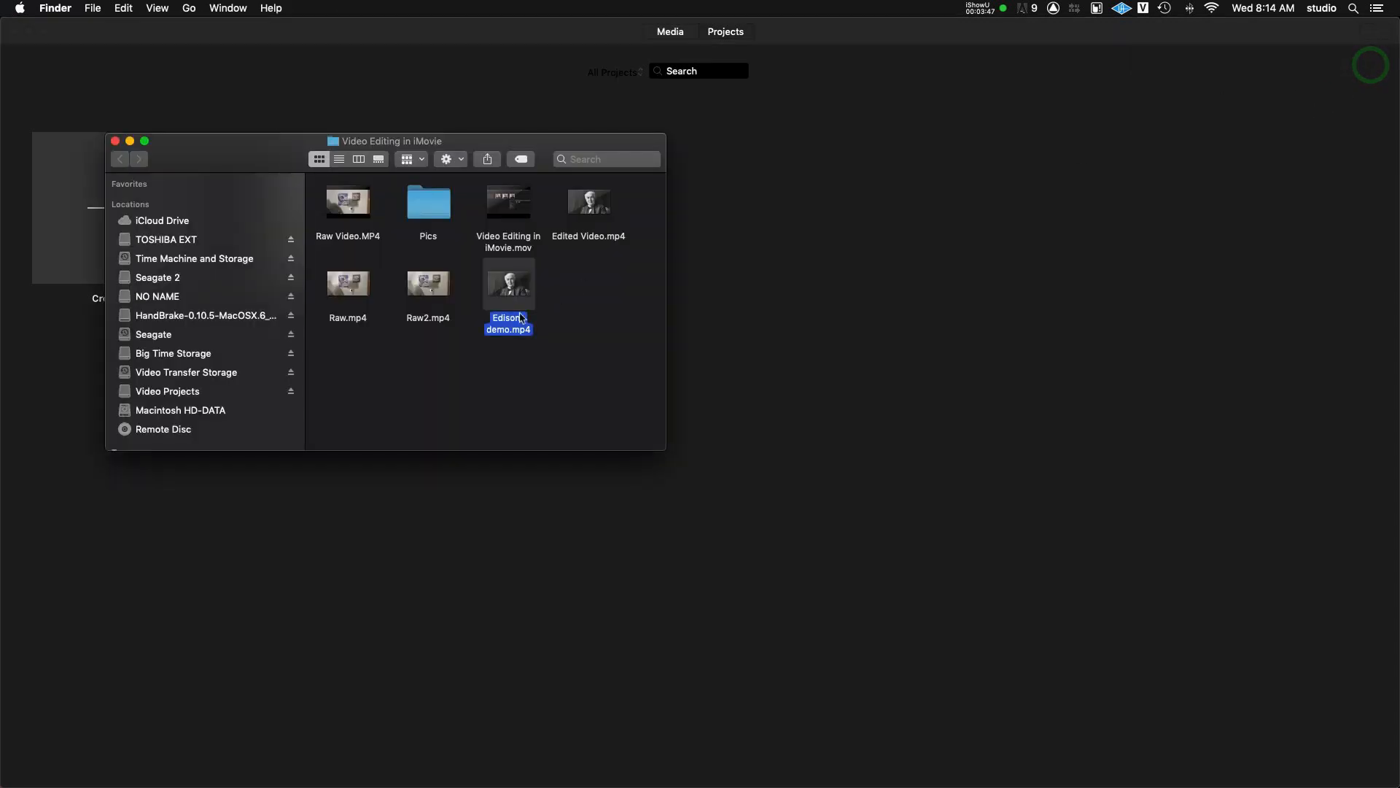
click(531, 304)
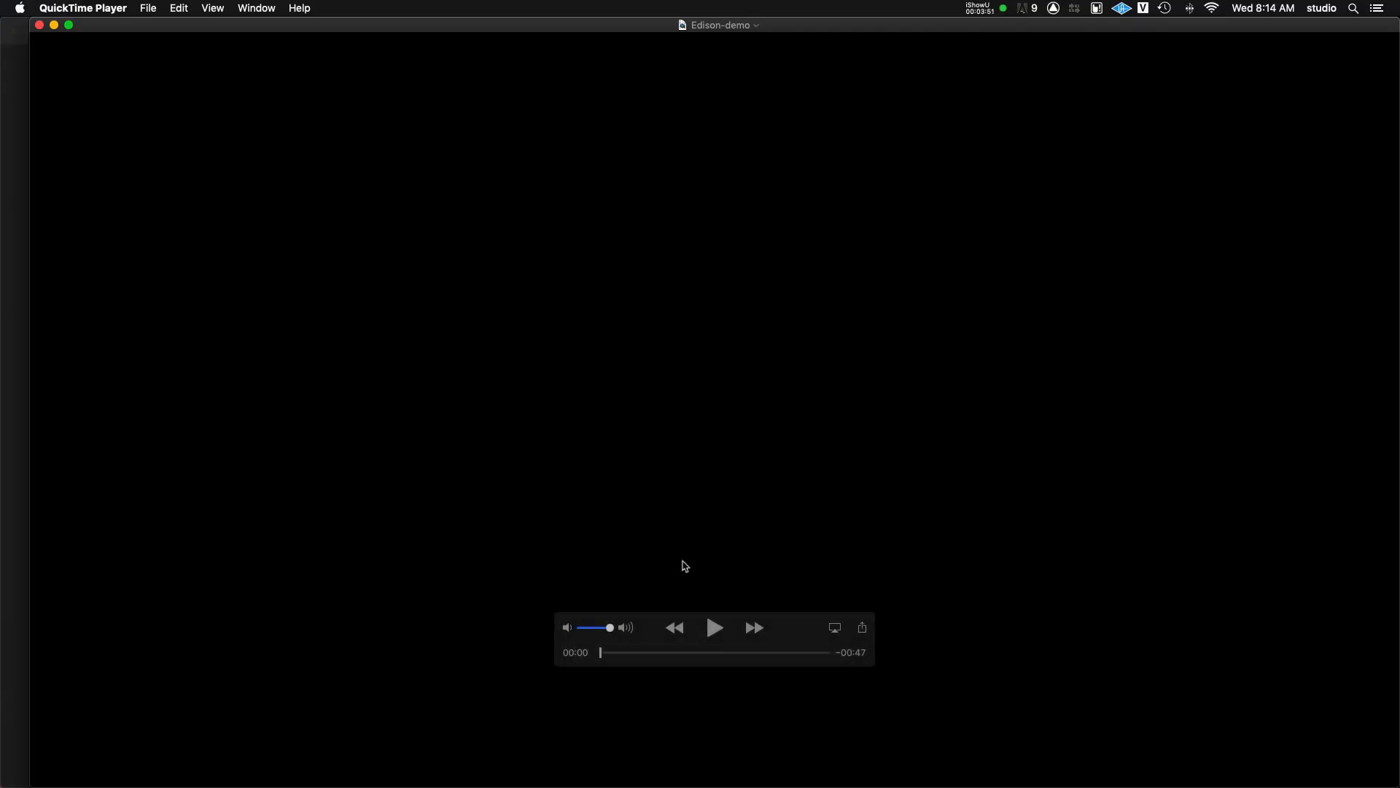
click(714, 627)
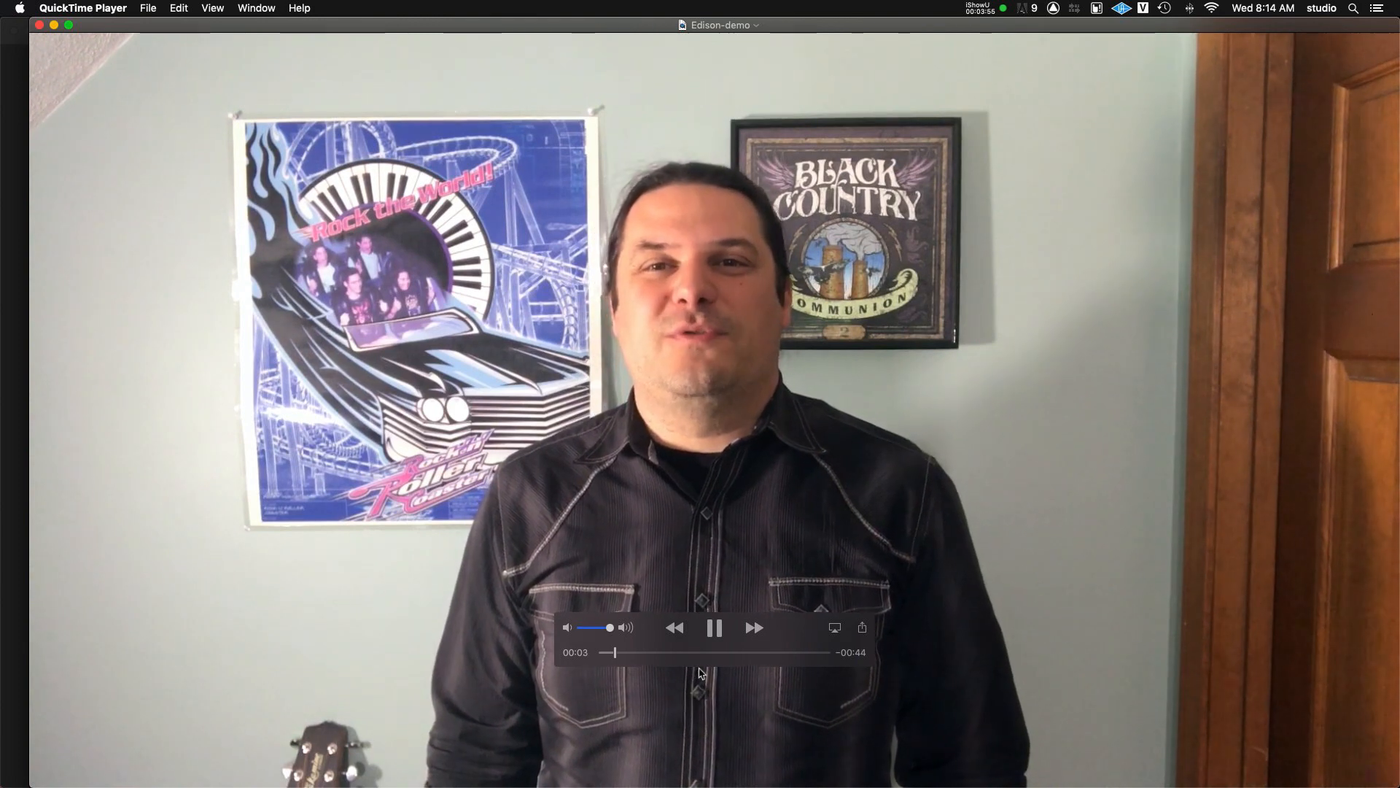
click(715, 631)
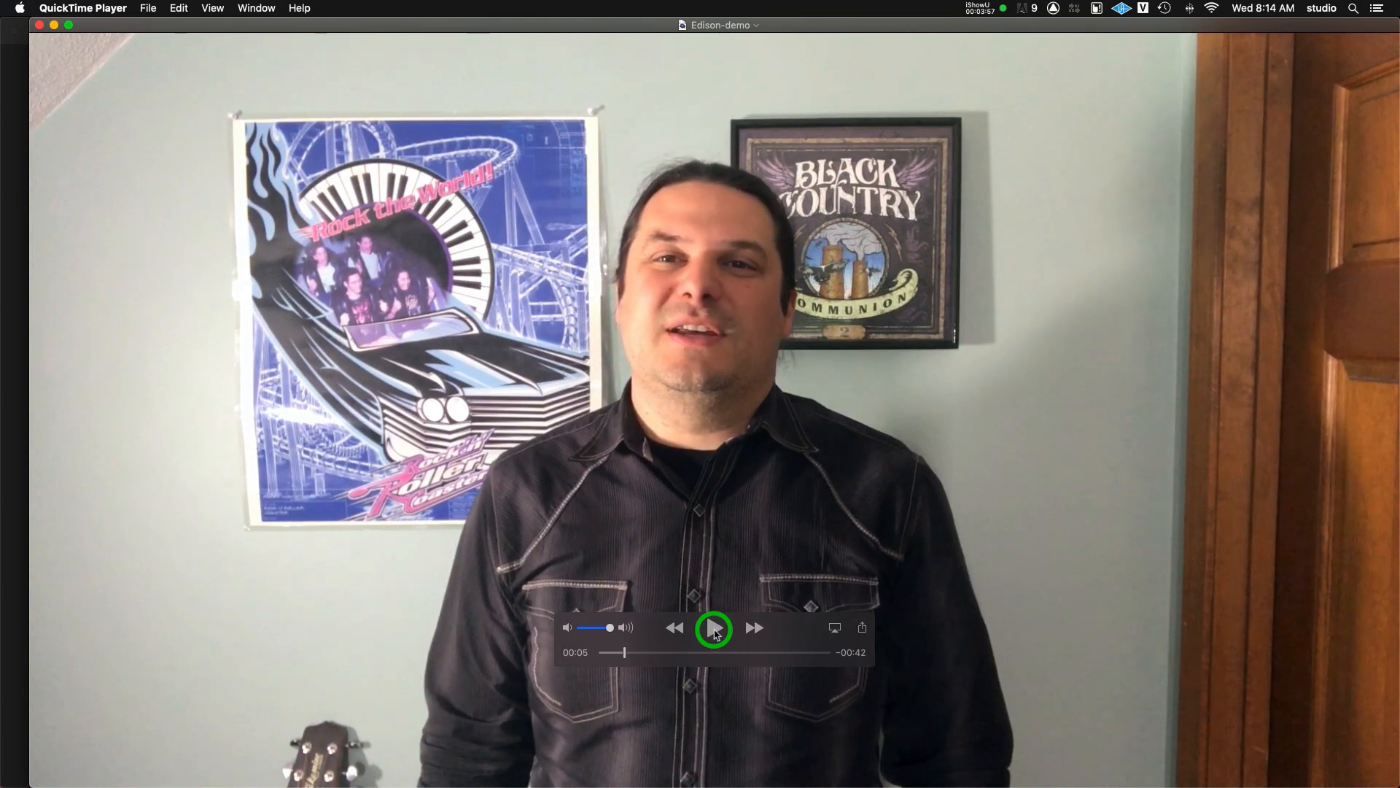